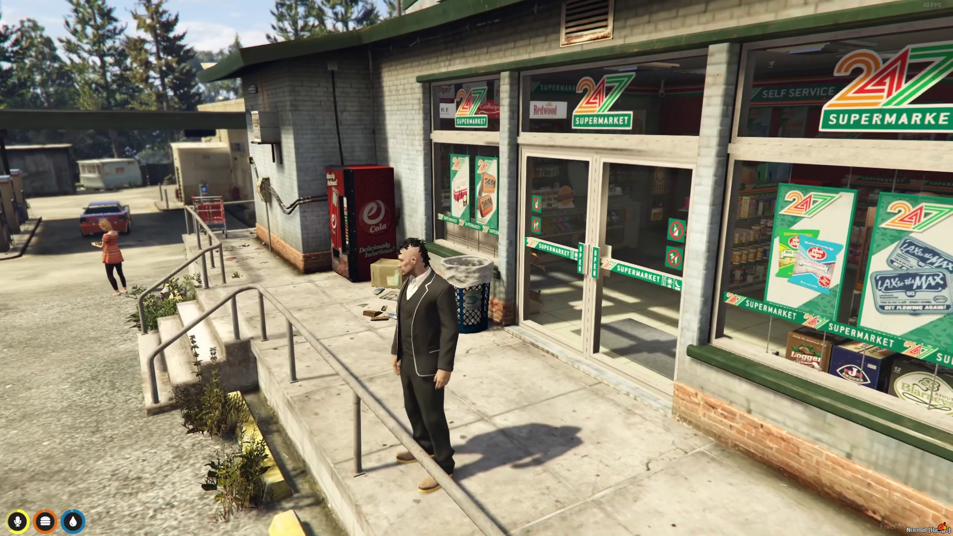
Step: Use a sandwich and a bottle of water from the player inventory to restore hunger and thirst
{"action": "key", "text": "F2"}
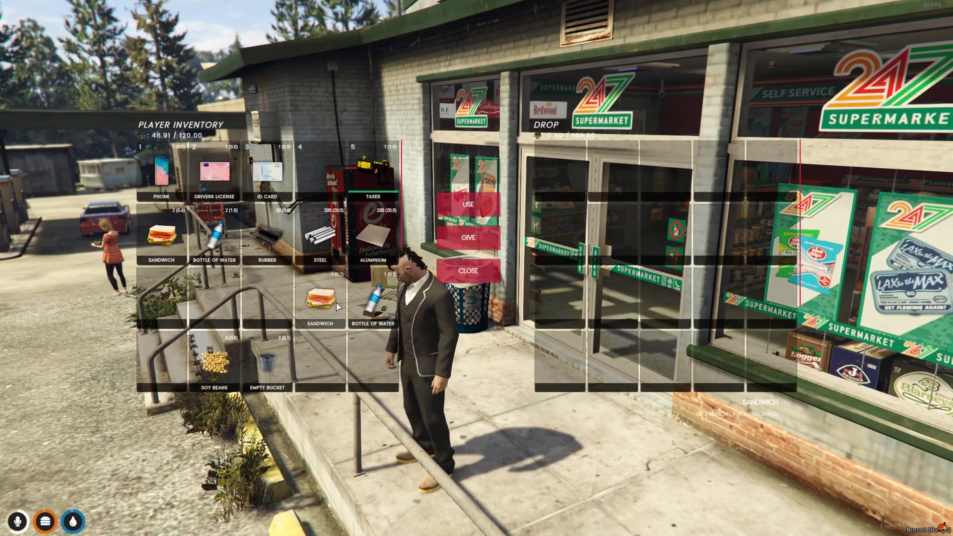
{"action": "key", "text": "Escape"}
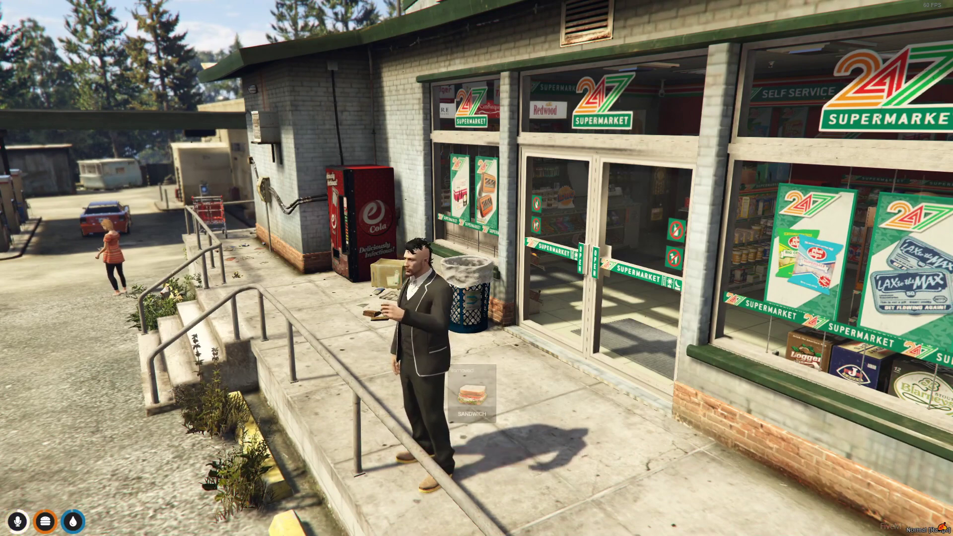
{"action": "key", "text": "F2"}
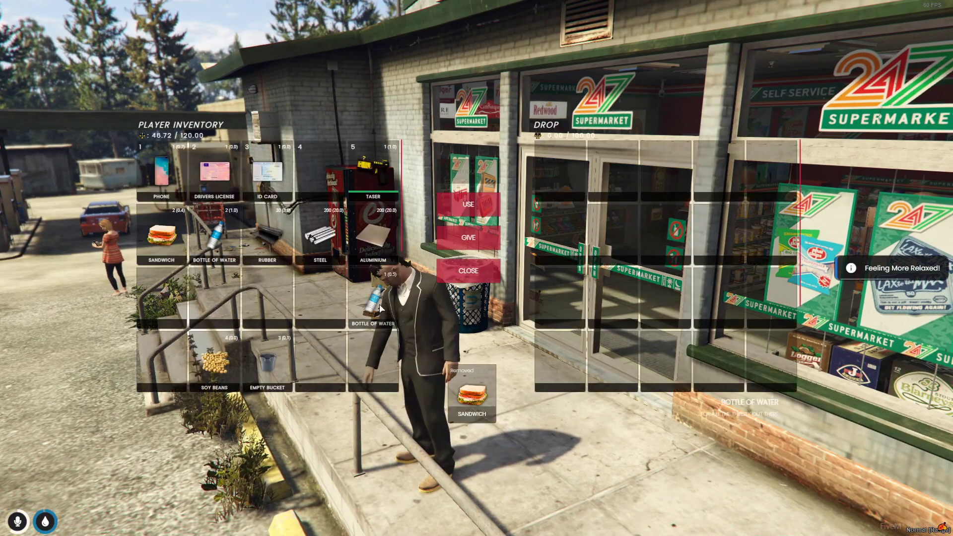
{"action": "key", "text": "2"}
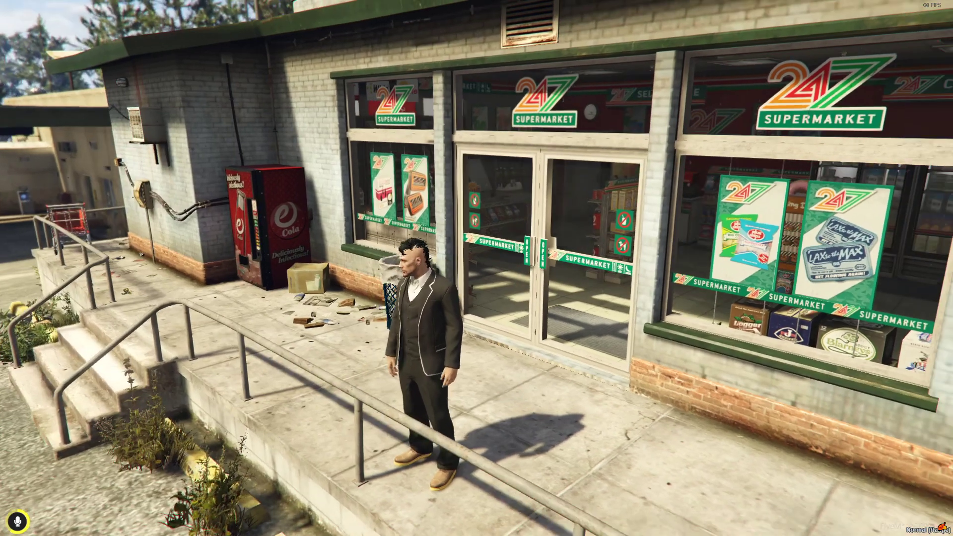
Step: Exit the game by running the quit command in the client console
{"action": "key", "text": "Escape"}
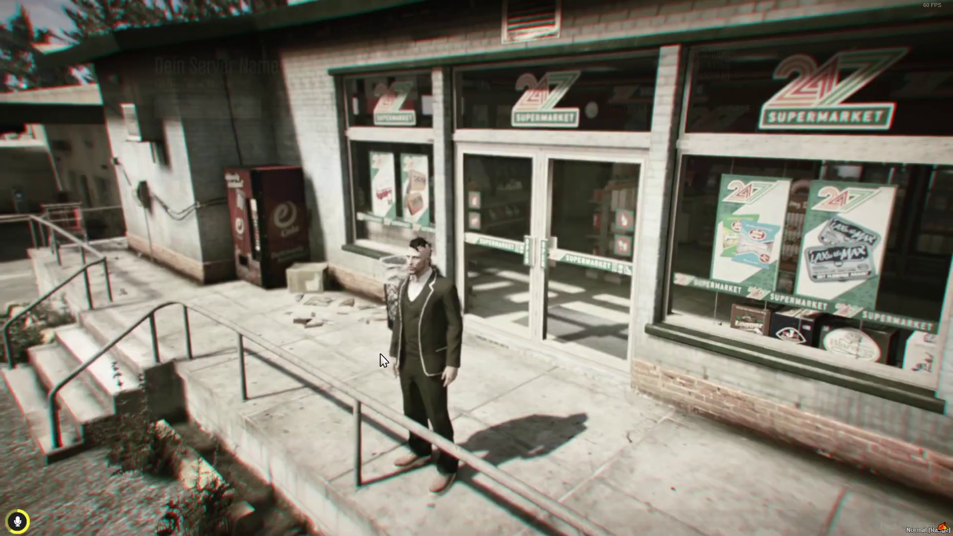
{"action": "key", "text": "Escape"}
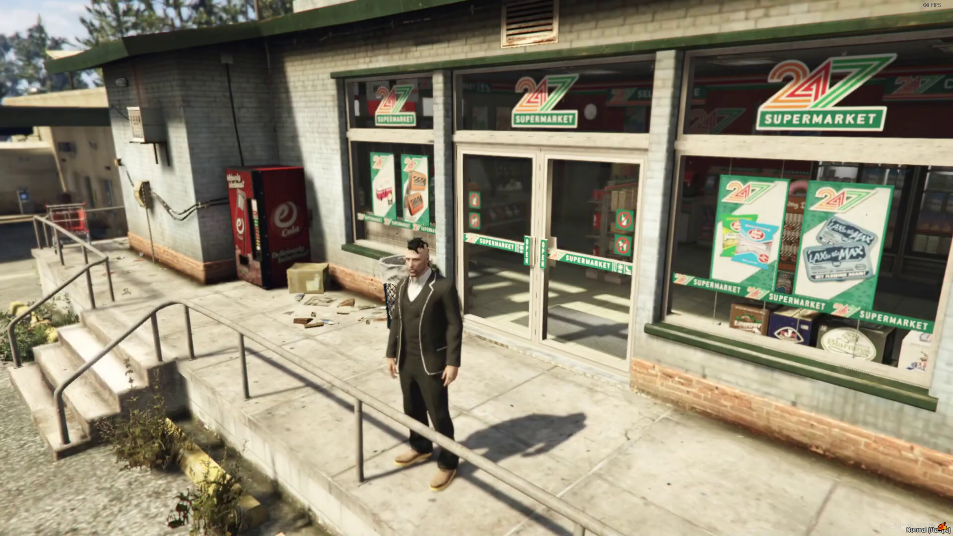
{"action": "key", "text": "F8"}
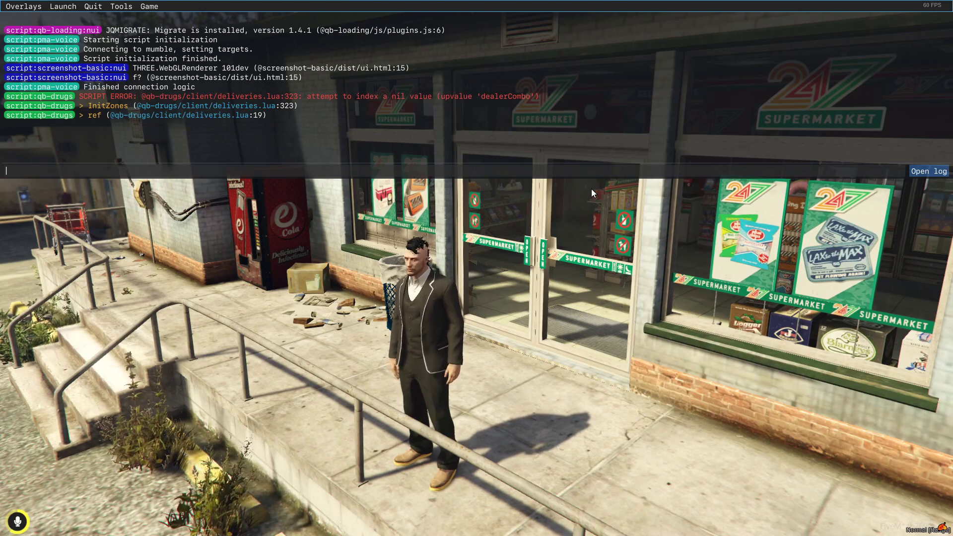
{"action": "type", "text": "quit"}
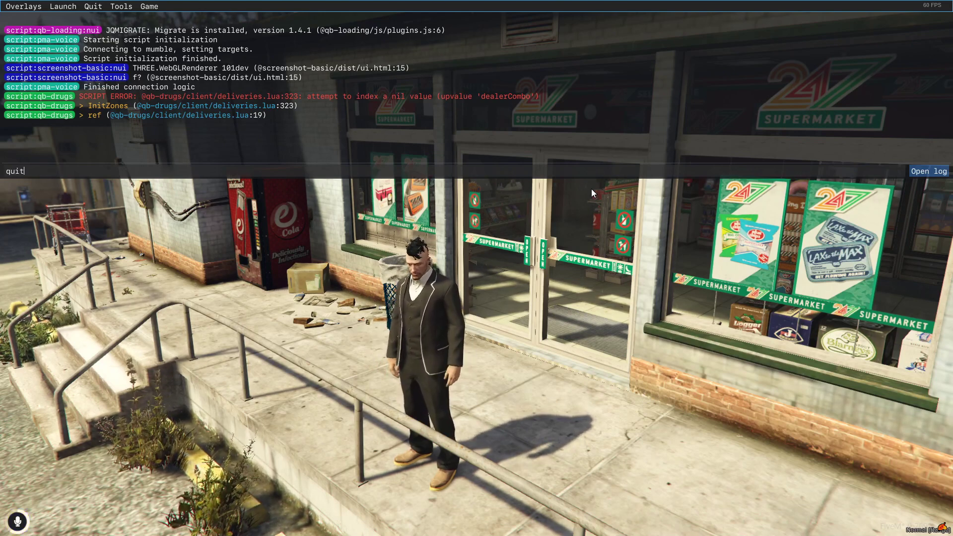
{"action": "key", "text": "Return"}
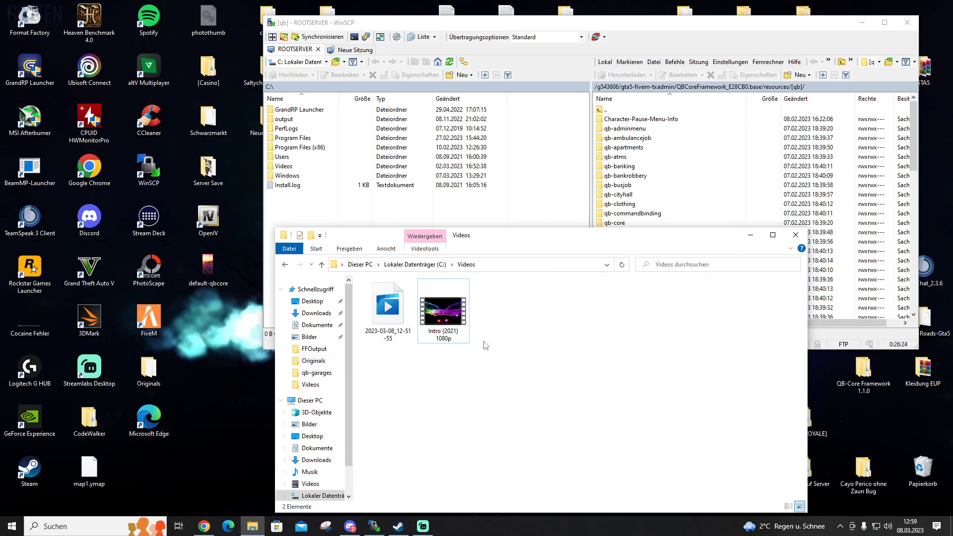
Step: Minimise the Videos folder window and go up to the server's resources folder in WinSCP, shifting its window aside
{"action": "left_click", "coordinate": [750, 235]}
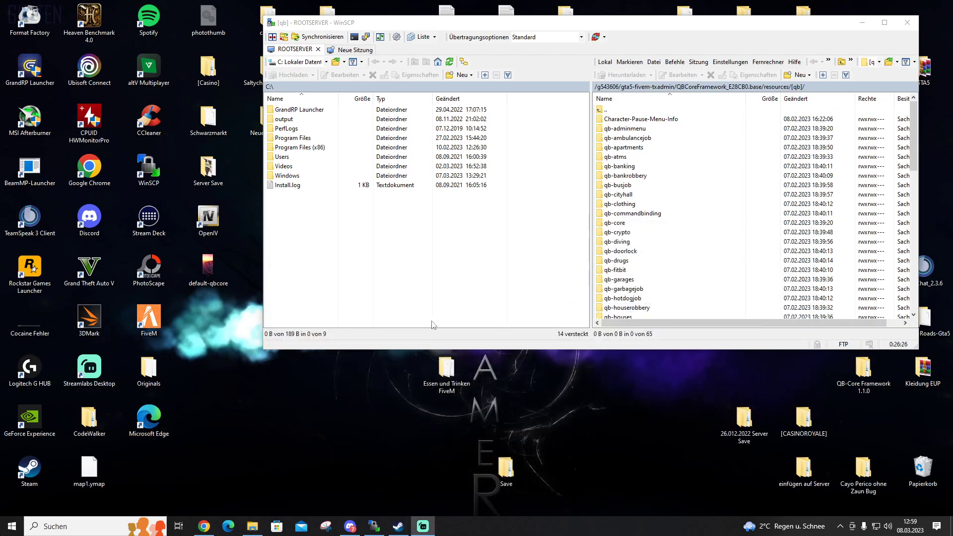
{"action": "double_click", "coordinate": [607, 114]}
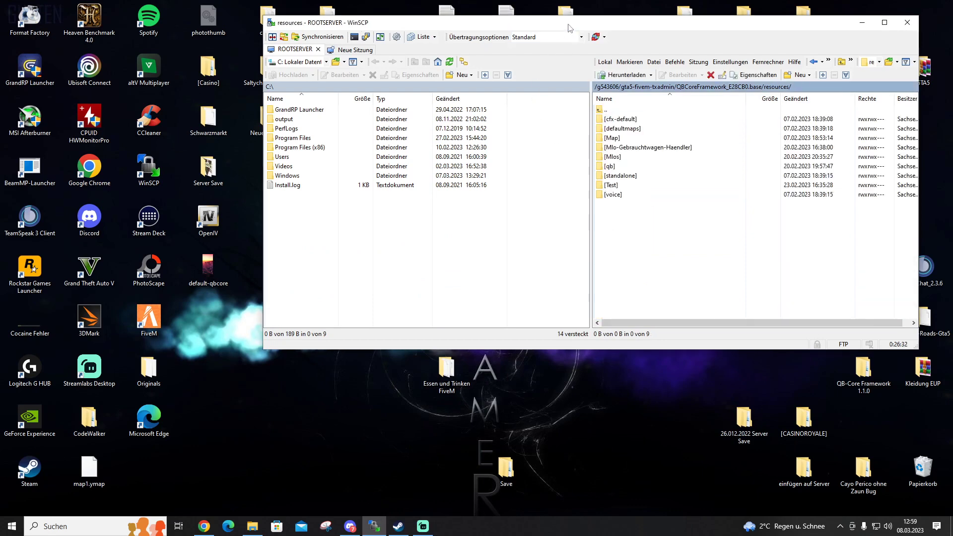
{"action": "left_click_drag", "start_coordinate": [569, 27], "coordinate": [492, 24]}
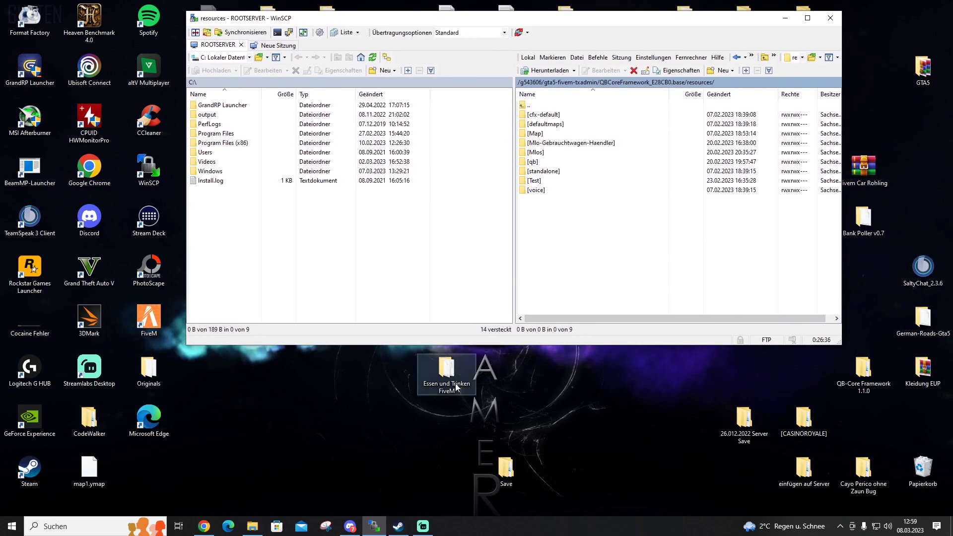
Step: Open the items folder inside the desktop folder Essen und Trinken FiveM
{"action": "double_click", "coordinate": [446, 373]}
{"action": "double_click", "coordinate": [382, 297]}
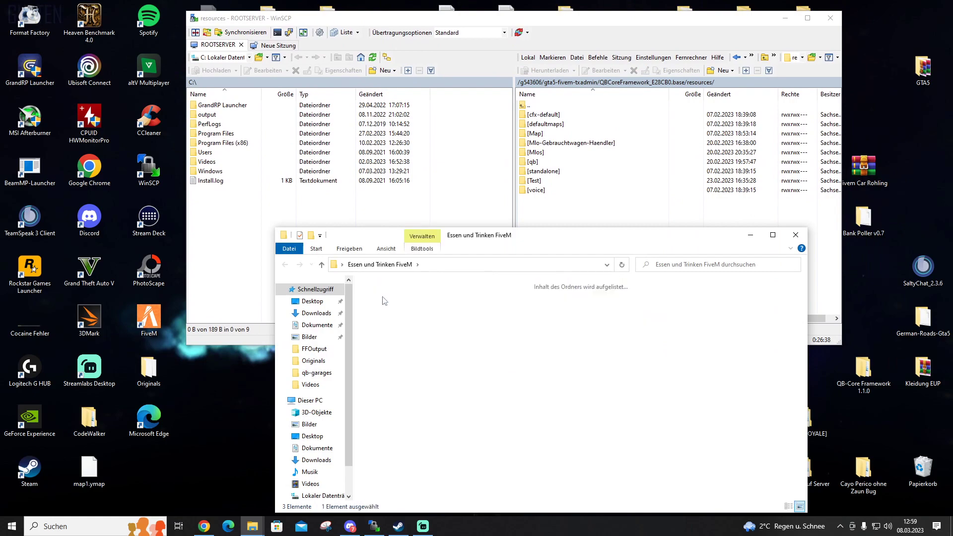
Step: Look through the food and drink item images in the items folder
{"action": "scroll", "coordinate": [674, 406], "scroll_direction": "down", "scroll_amount": 10}
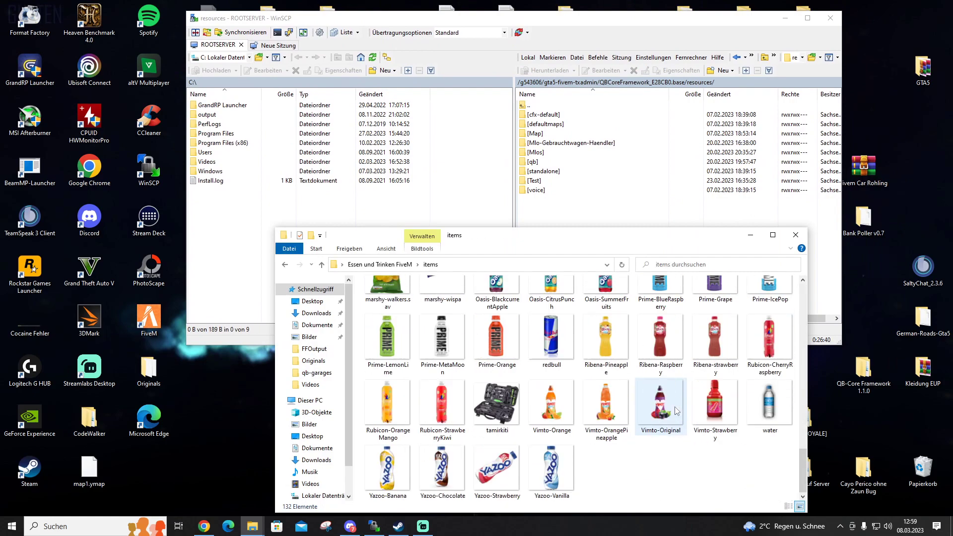
{"action": "scroll", "coordinate": [674, 406], "scroll_direction": "up", "scroll_amount": 8}
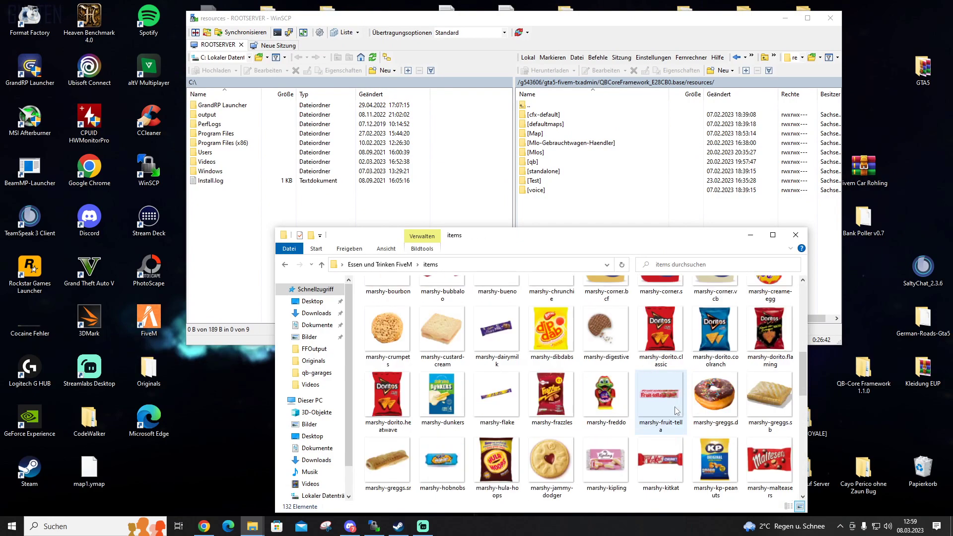
{"action": "scroll", "coordinate": [674, 406], "scroll_direction": "down", "scroll_amount": 4}
{"action": "scroll", "coordinate": [654, 452], "scroll_direction": "up", "scroll_amount": 6}
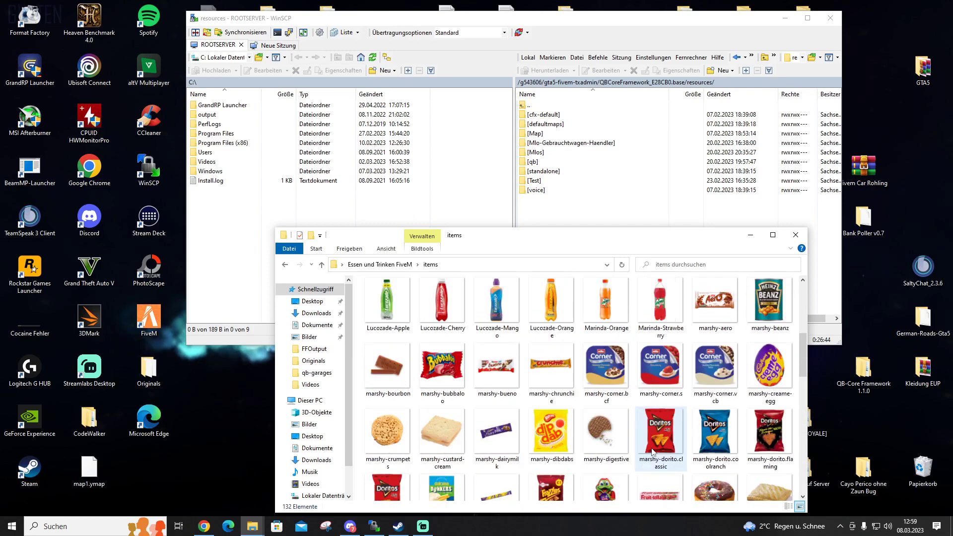
{"action": "scroll", "coordinate": [653, 452], "scroll_direction": "up", "scroll_amount": 3}
{"action": "scroll", "coordinate": [653, 451], "scroll_direction": "down", "scroll_amount": 5}
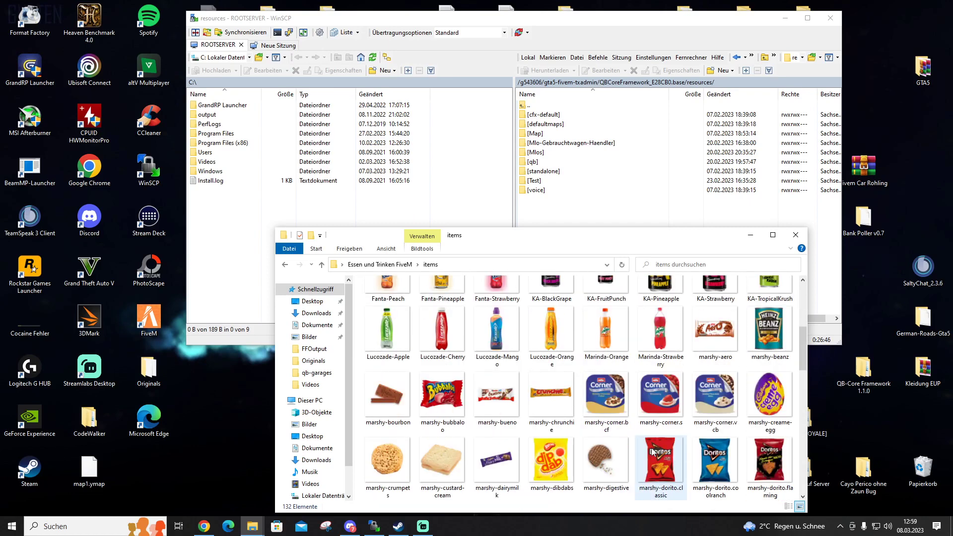
{"action": "scroll", "coordinate": [653, 452], "scroll_direction": "down", "scroll_amount": 5}
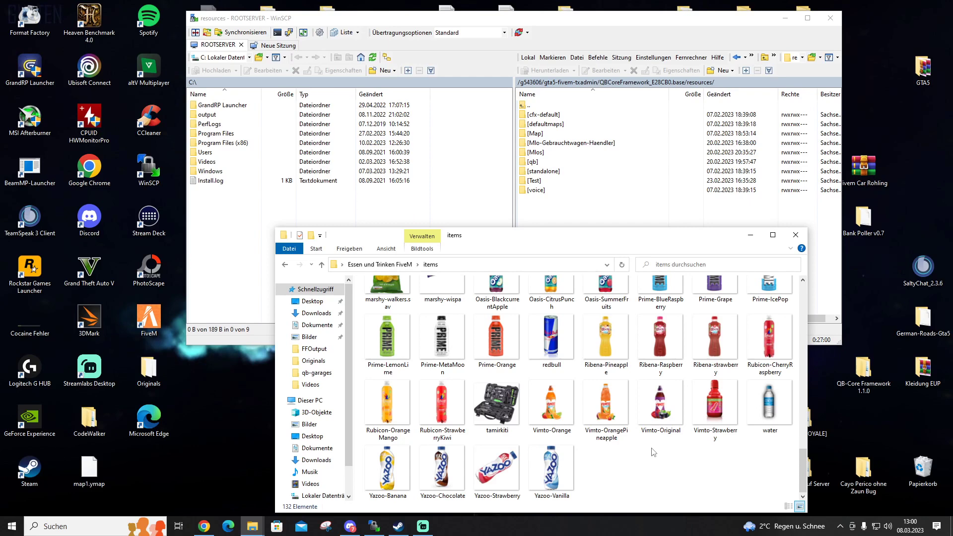
{"action": "scroll", "coordinate": [584, 487], "scroll_direction": "up", "scroll_amount": 5}
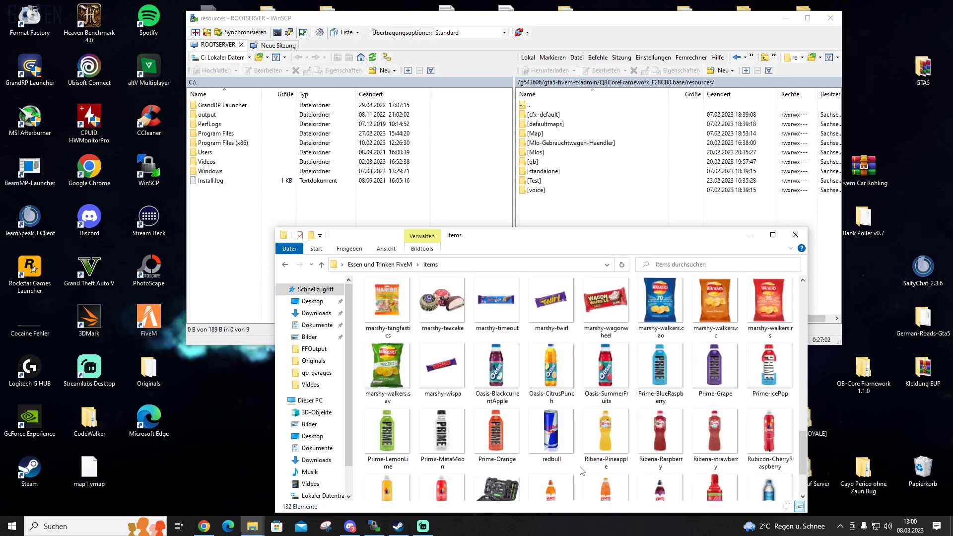
{"action": "scroll", "coordinate": [582, 470], "scroll_direction": "up", "scroll_amount": 5}
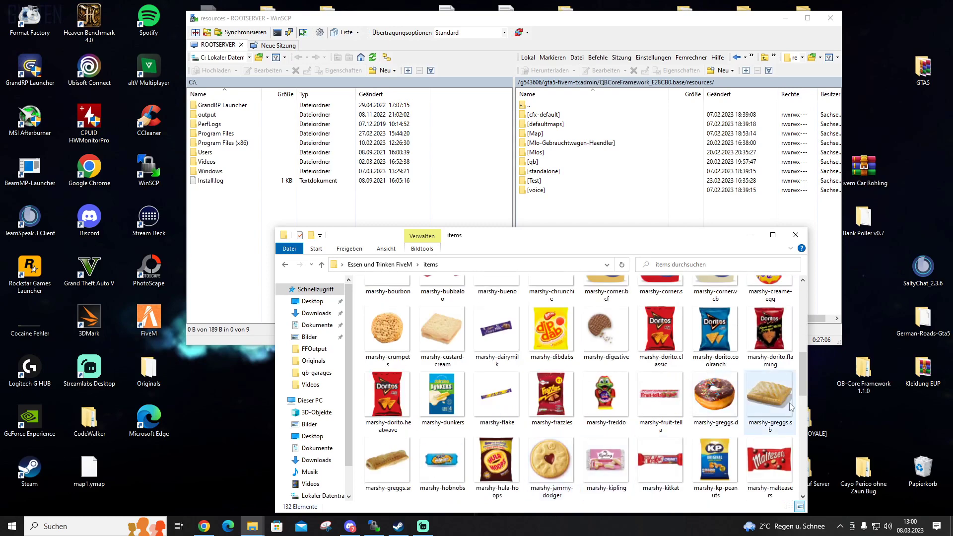
{"action": "scroll", "coordinate": [585, 450], "scroll_direction": "up", "scroll_amount": 2}
{"action": "scroll", "coordinate": [585, 451], "scroll_direction": "up", "scroll_amount": 5}
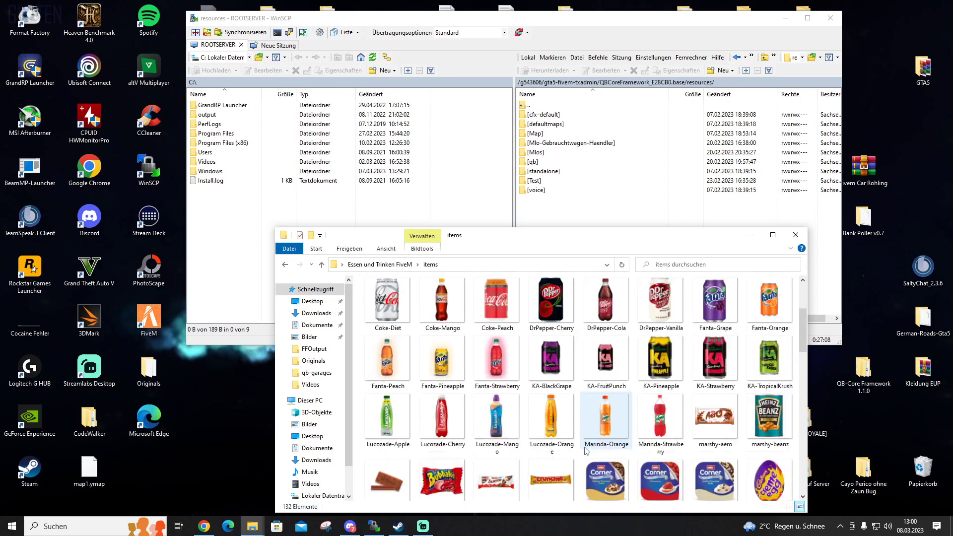
{"action": "scroll", "coordinate": [586, 451], "scroll_direction": "down", "scroll_amount": 6}
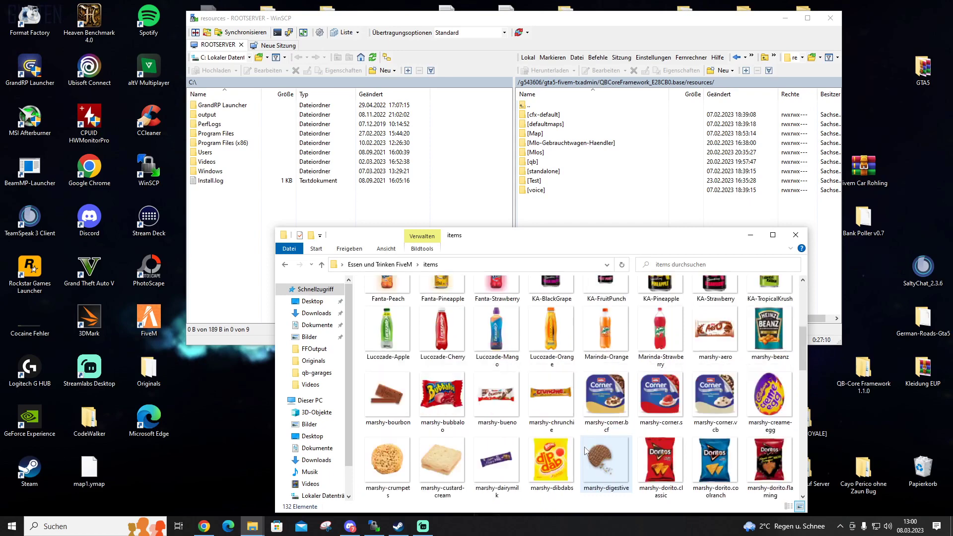
{"action": "scroll", "coordinate": [586, 451], "scroll_direction": "up", "scroll_amount": 1}
{"action": "scroll", "coordinate": [586, 451], "scroll_direction": "up", "scroll_amount": 2}
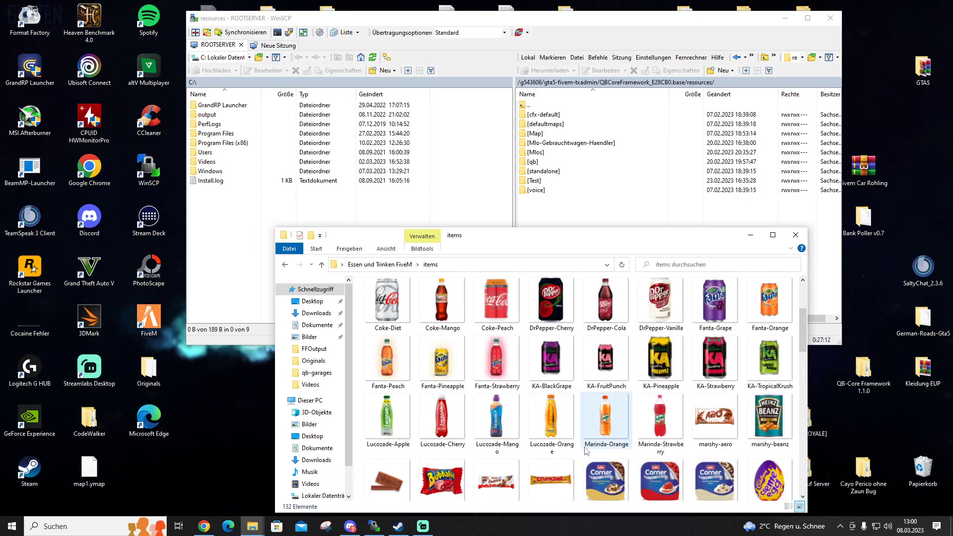
{"action": "scroll", "coordinate": [586, 450], "scroll_direction": "up", "scroll_amount": 2}
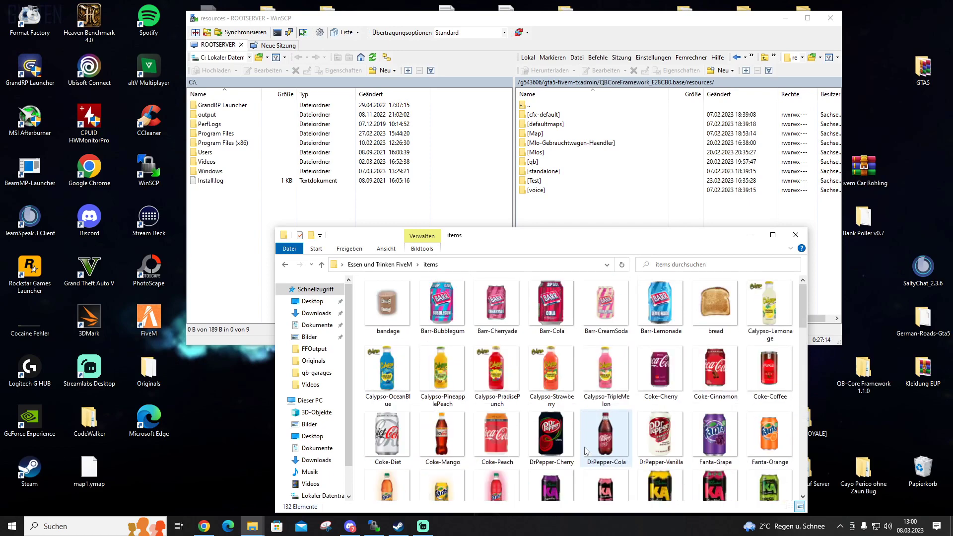
Step: Copy the DrPepper-Cola image from the items folder to the desktop and place it beside the folder window
{"action": "right_click", "coordinate": [614, 442]}
{"action": "left_click", "coordinate": [668, 380]}
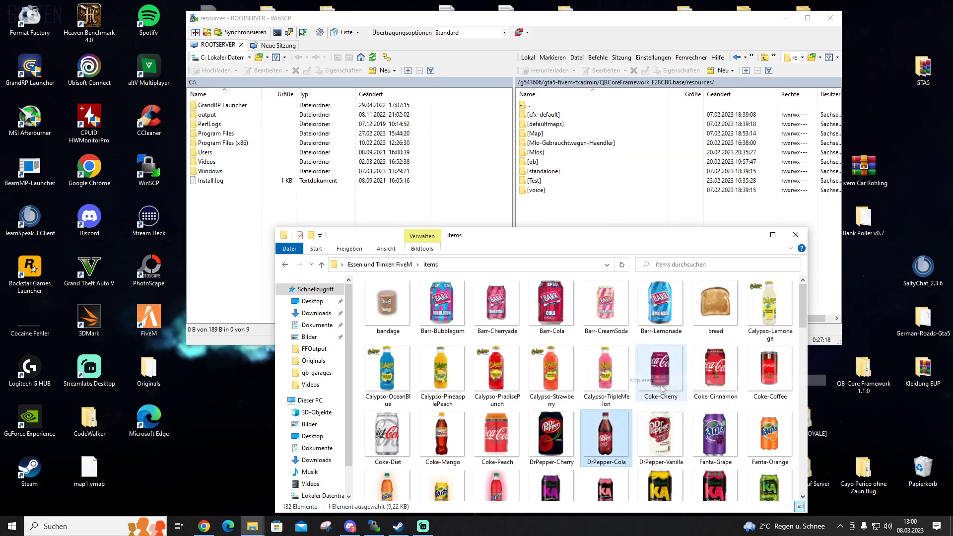
{"action": "right_click", "coordinate": [219, 467]}
{"action": "left_click", "coordinate": [246, 375]}
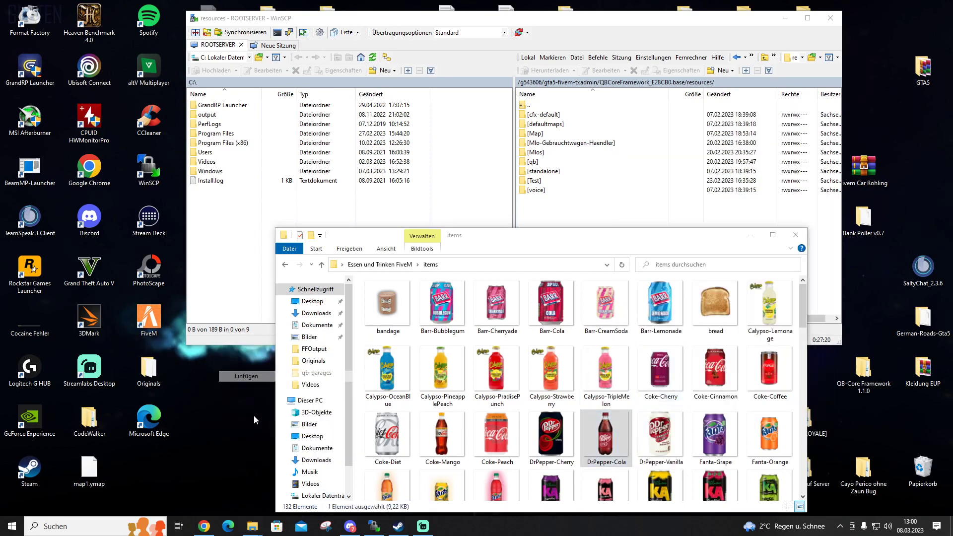
{"action": "left_click_drag", "start_coordinate": [205, 424], "coordinate": [263, 422]}
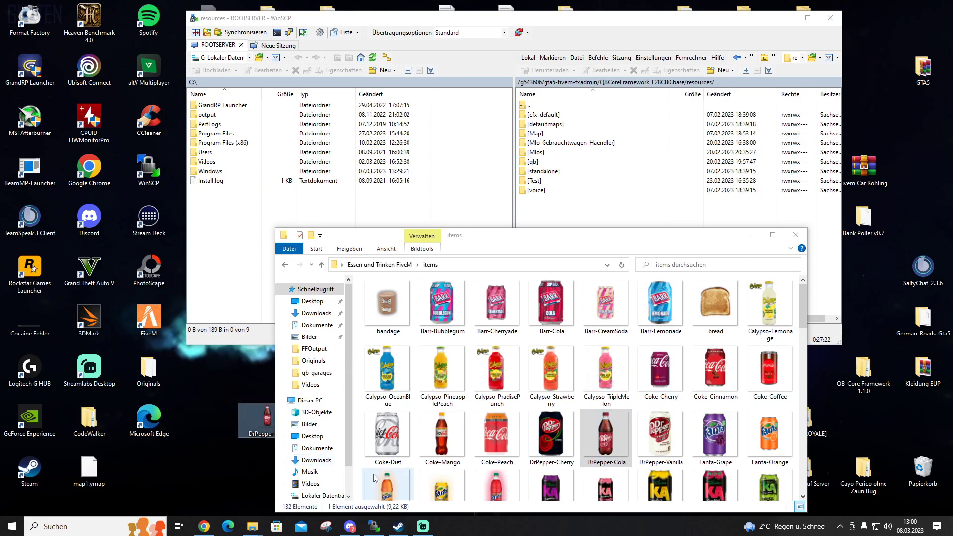
Step: Review the rest of the item images, from the canned drinks and snacks to the Prime and Yazoo bottles
{"action": "scroll", "coordinate": [624, 461], "scroll_direction": "down", "scroll_amount": 10}
{"action": "scroll", "coordinate": [624, 460], "scroll_direction": "up", "scroll_amount": 10}
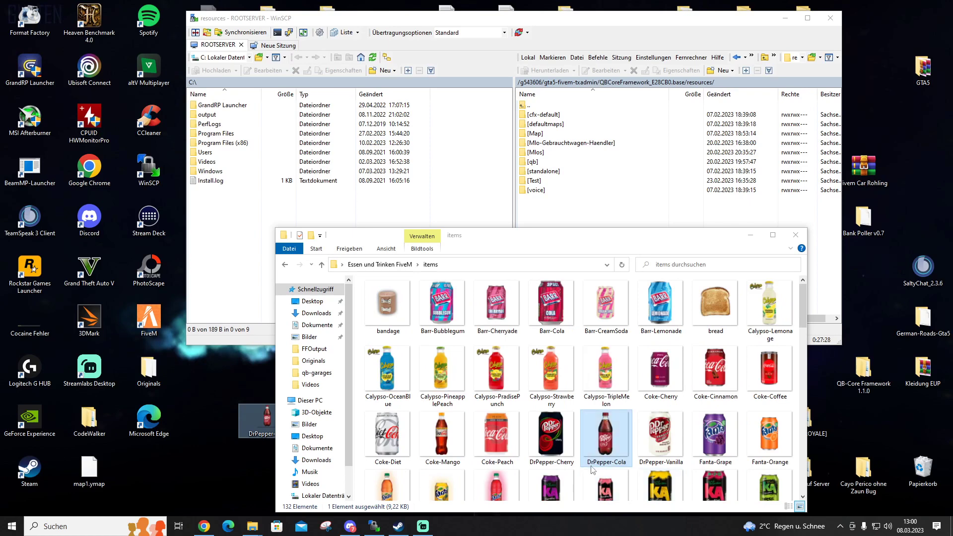
{"action": "scroll", "coordinate": [592, 469], "scroll_direction": "down", "scroll_amount": 10}
{"action": "scroll", "coordinate": [592, 470], "scroll_direction": "up", "scroll_amount": 10}
{"action": "scroll", "coordinate": [592, 469], "scroll_direction": "down", "scroll_amount": 5}
{"action": "scroll", "coordinate": [592, 470], "scroll_direction": "up", "scroll_amount": 2}
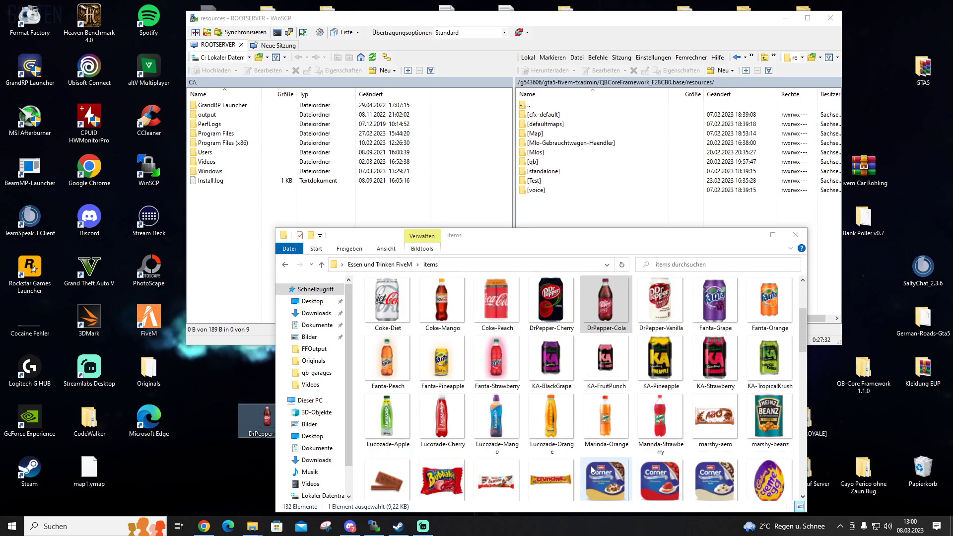
{"action": "scroll", "coordinate": [592, 470], "scroll_direction": "up", "scroll_amount": 2}
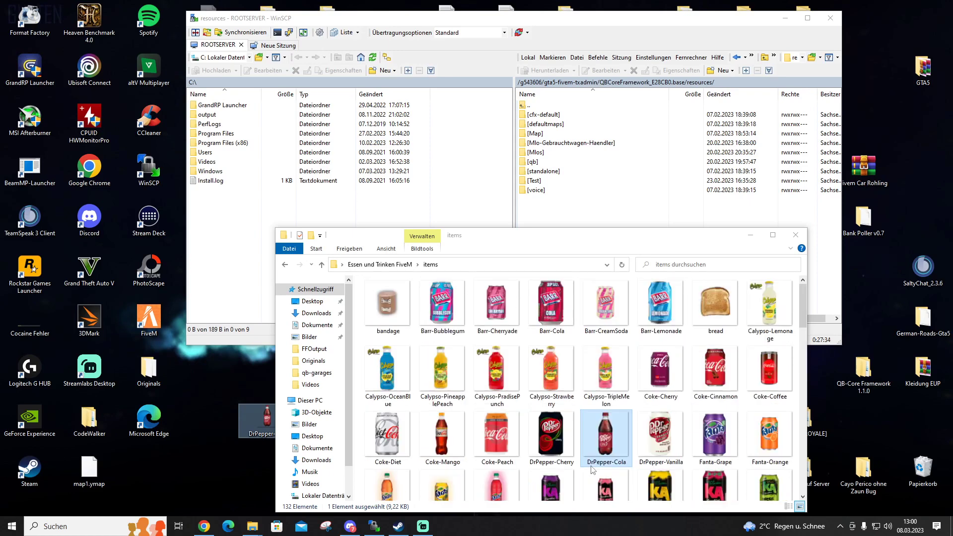
{"action": "scroll", "coordinate": [502, 471], "scroll_direction": "down", "scroll_amount": 2}
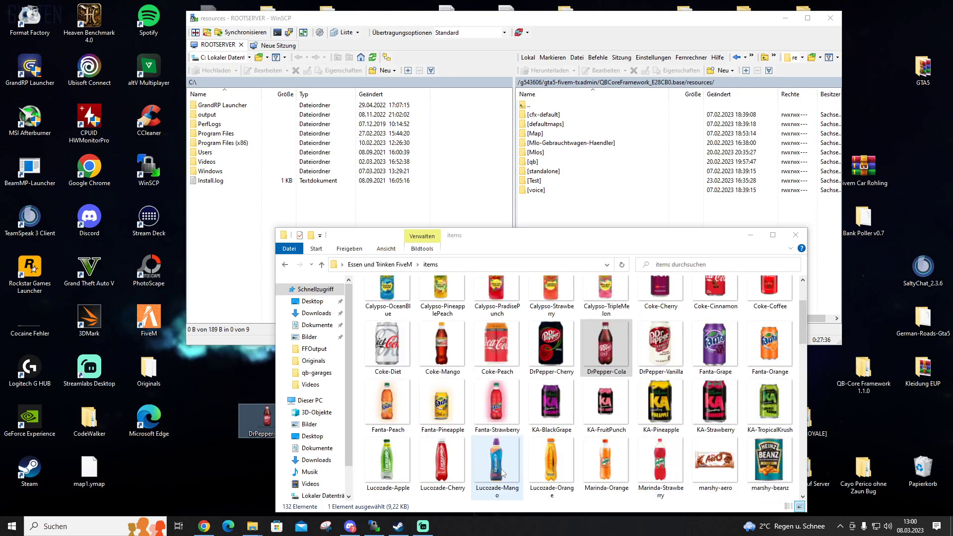
{"action": "scroll", "coordinate": [502, 471], "scroll_direction": "down", "scroll_amount": 12}
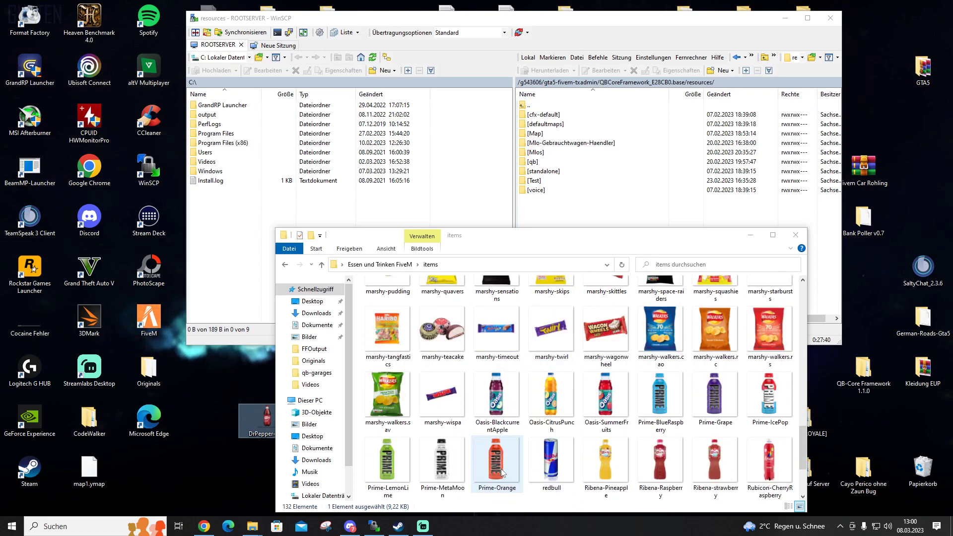
{"action": "scroll", "coordinate": [420, 421], "scroll_direction": "down", "scroll_amount": 3}
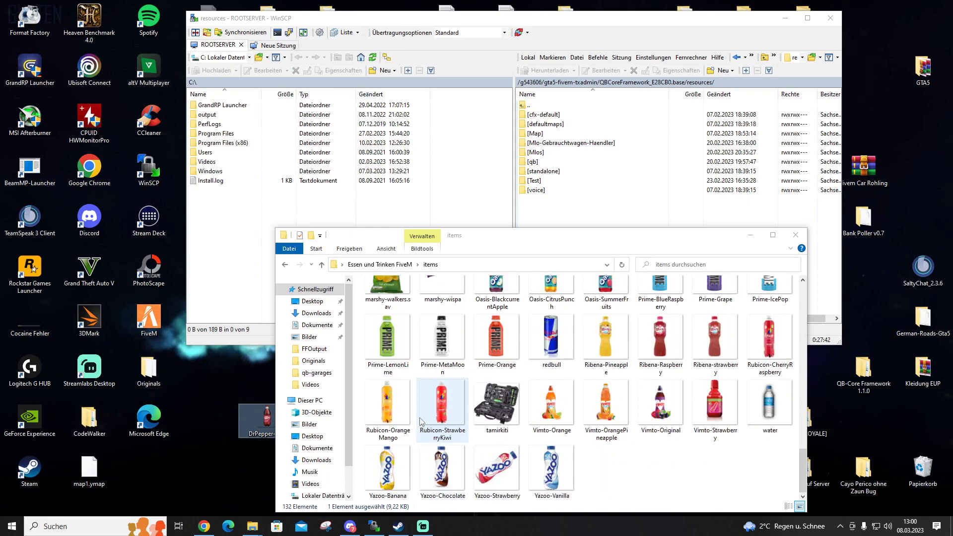
{"action": "scroll", "coordinate": [419, 421], "scroll_direction": "up", "scroll_amount": 10}
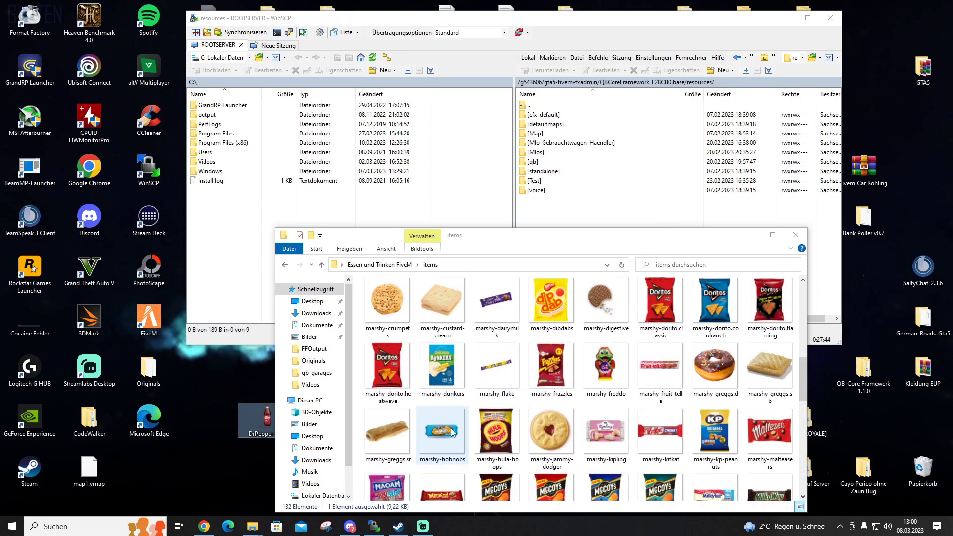
{"action": "scroll", "coordinate": [453, 432], "scroll_direction": "down", "scroll_amount": 3}
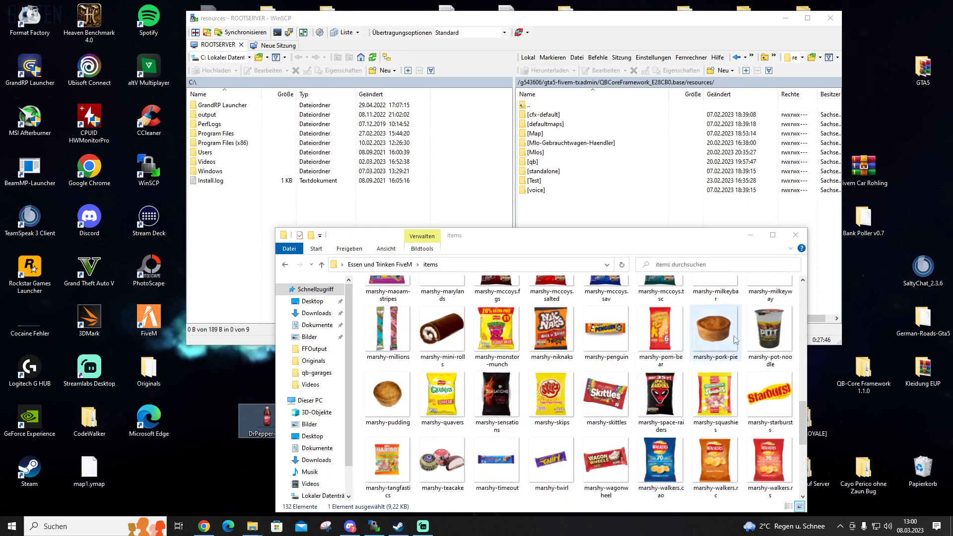
Step: Copy the bread image from the items folder to the desktop, then close the folder window
{"action": "scroll", "coordinate": [500, 422], "scroll_direction": "up", "scroll_amount": 2}
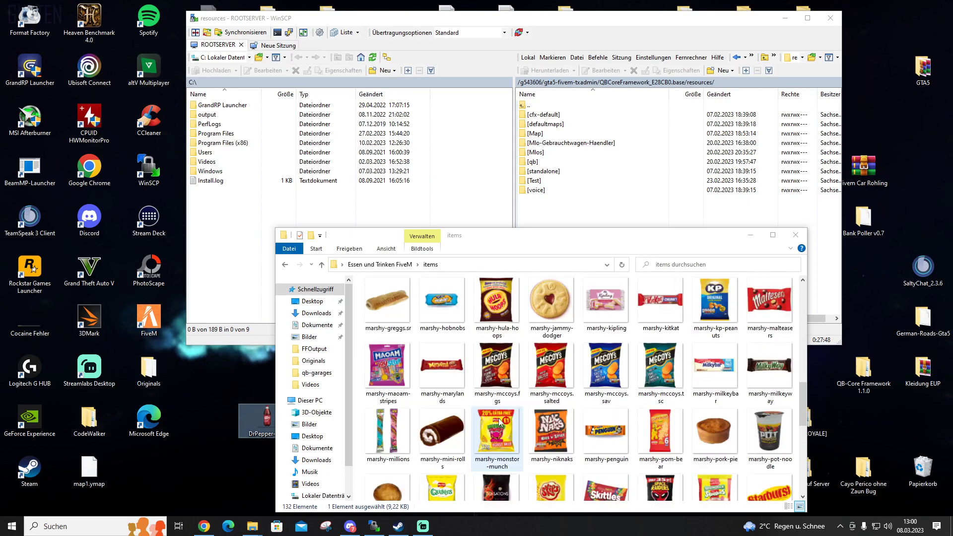
{"action": "scroll", "coordinate": [499, 423], "scroll_direction": "up", "scroll_amount": 2}
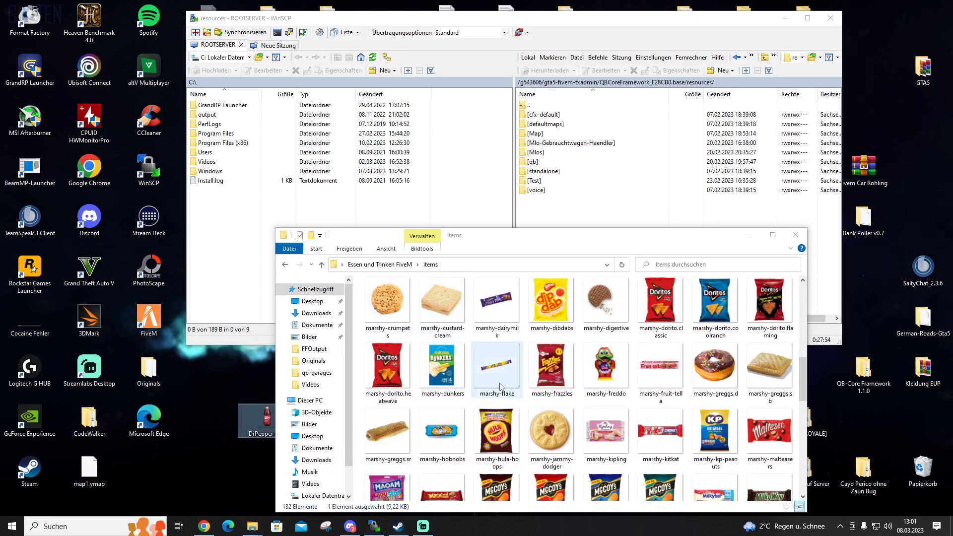
{"action": "scroll", "coordinate": [545, 404], "scroll_direction": "up", "scroll_amount": 2}
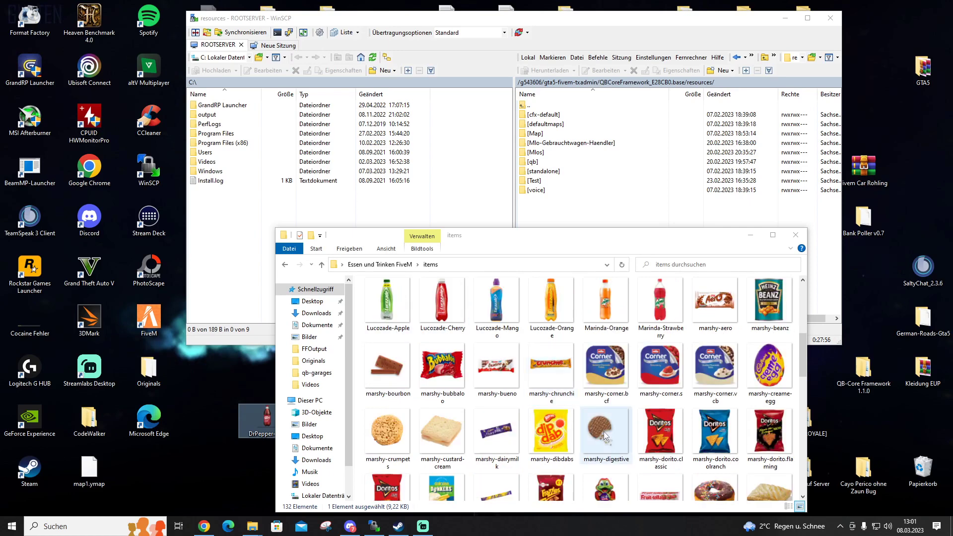
{"action": "scroll", "coordinate": [604, 435], "scroll_direction": "up", "scroll_amount": 2}
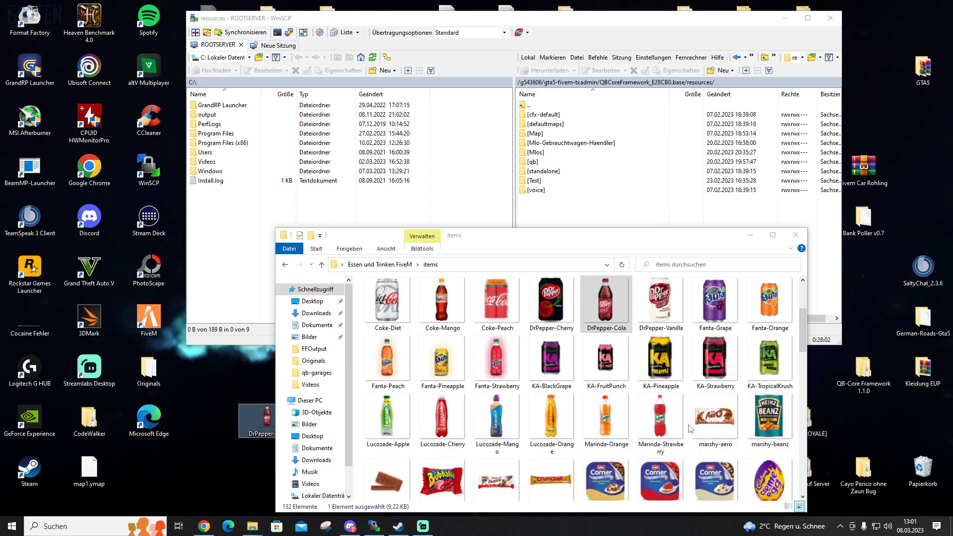
{"action": "scroll", "coordinate": [550, 427], "scroll_direction": "up", "scroll_amount": 2}
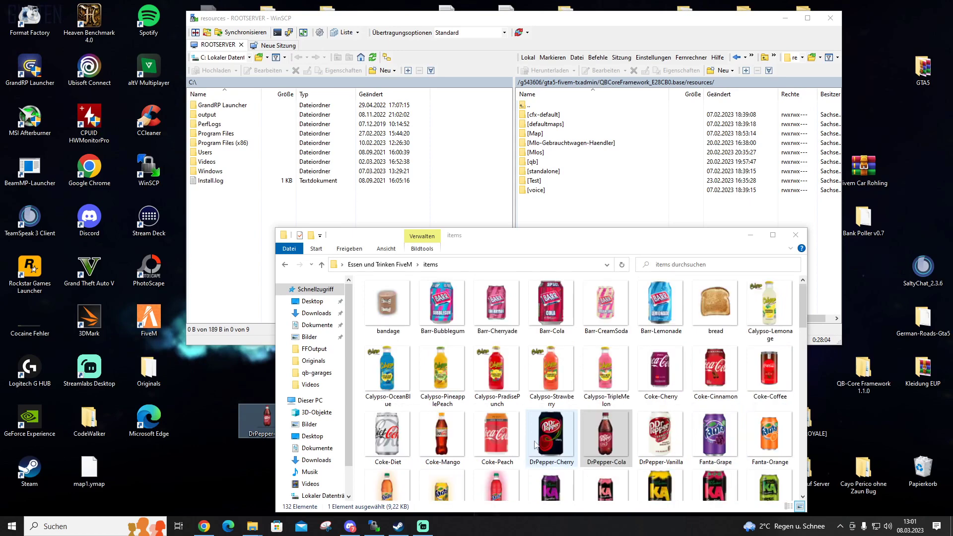
{"action": "right_click", "coordinate": [721, 312]}
{"action": "left_click", "coordinate": [744, 459]}
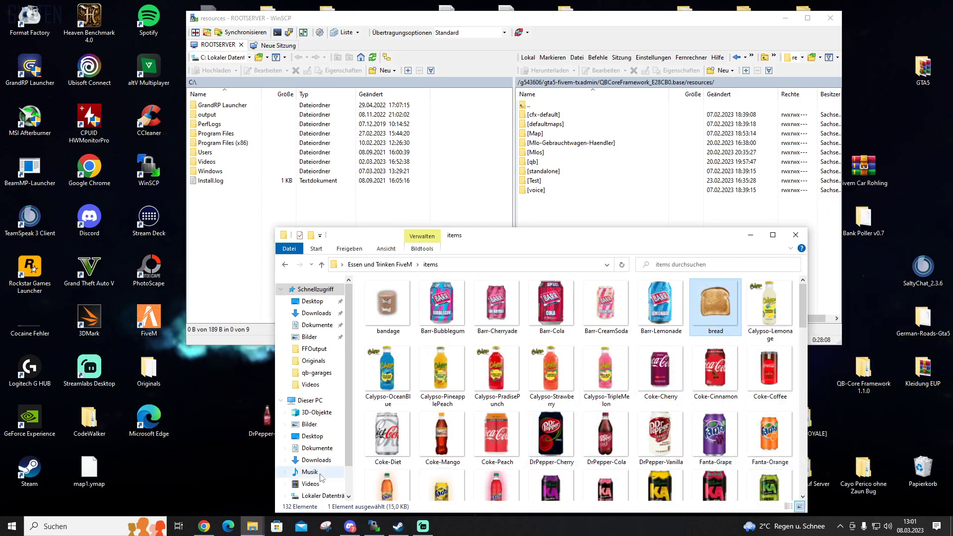
{"action": "right_click", "coordinate": [234, 473]}
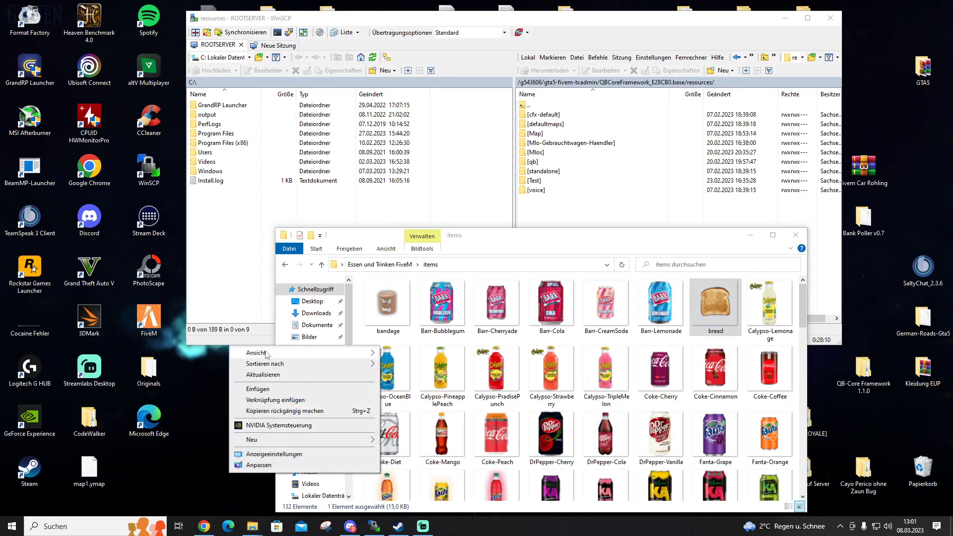
{"action": "mouse_move", "coordinate": [328, 441]}
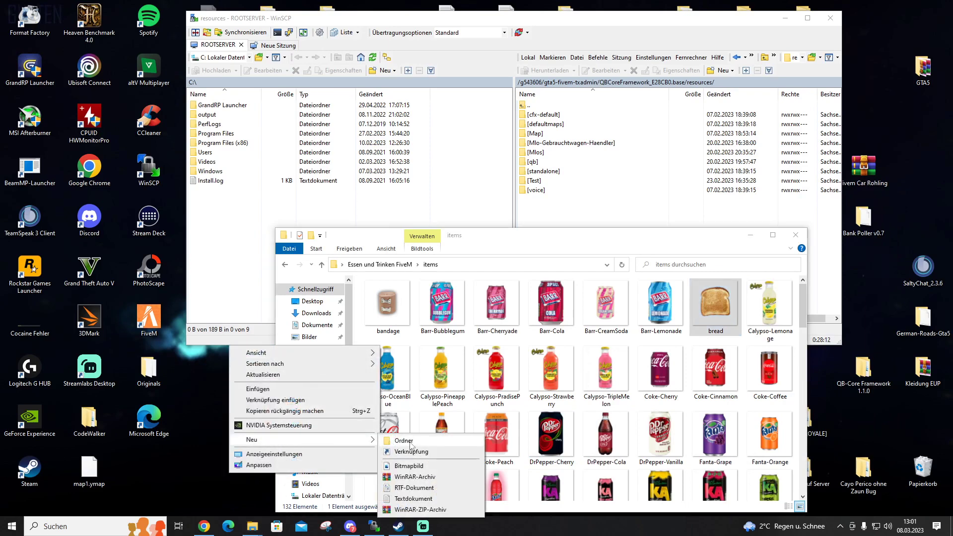
{"action": "left_click", "coordinate": [262, 390]}
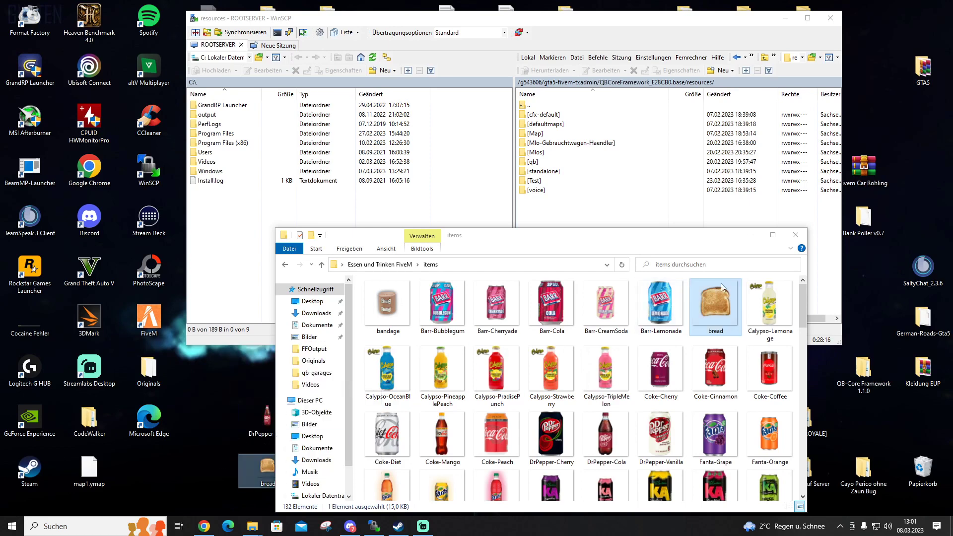
{"action": "left_click", "coordinate": [795, 235]}
{"action": "left_click", "coordinate": [432, 441]}
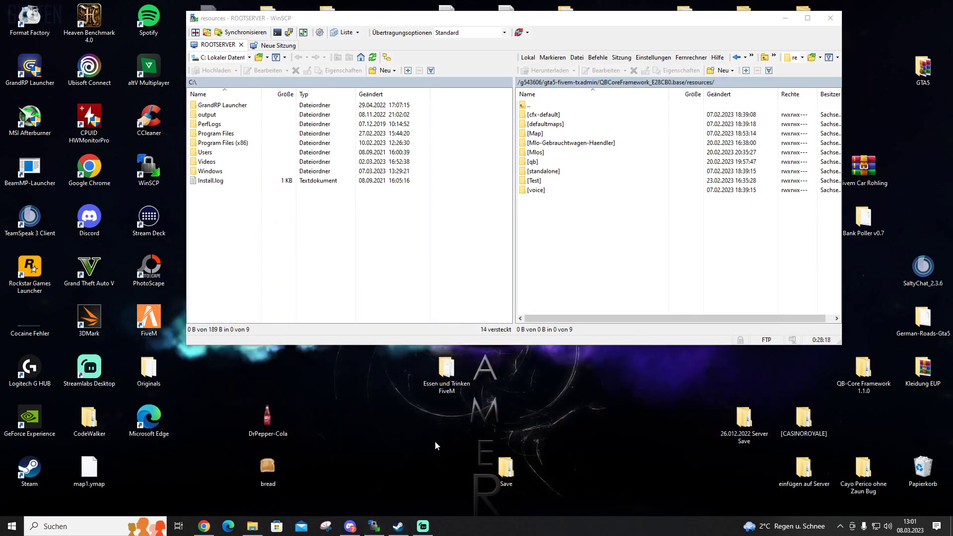
Step: Open items.lua from the desktop folder Essen und Trinken FiveM in Notepad++ and move the DrPepper-Cola desktop image clear of the windows
{"action": "double_click", "coordinate": [473, 390]}
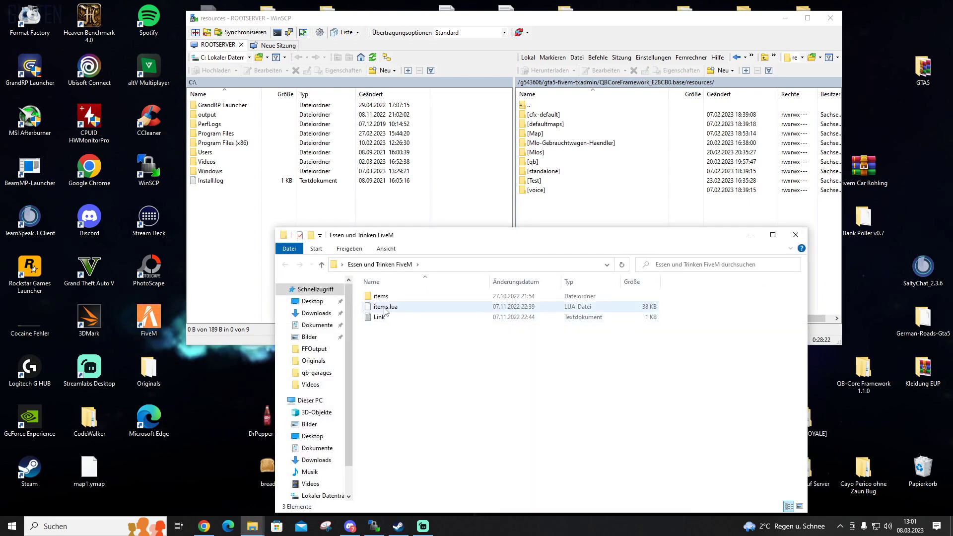
{"action": "double_click", "coordinate": [385, 307]}
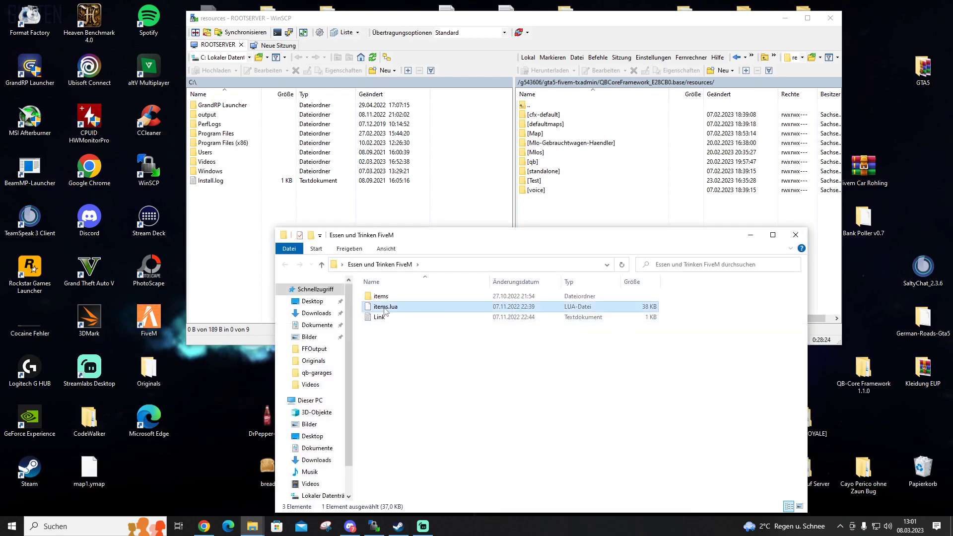
{"action": "left_click", "coordinate": [496, 392]}
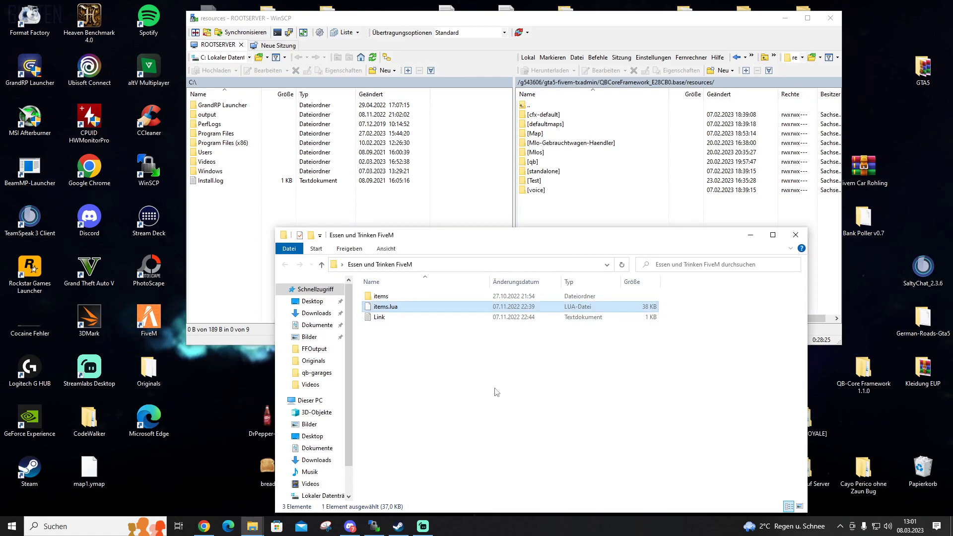
{"action": "right_click", "coordinate": [388, 309]}
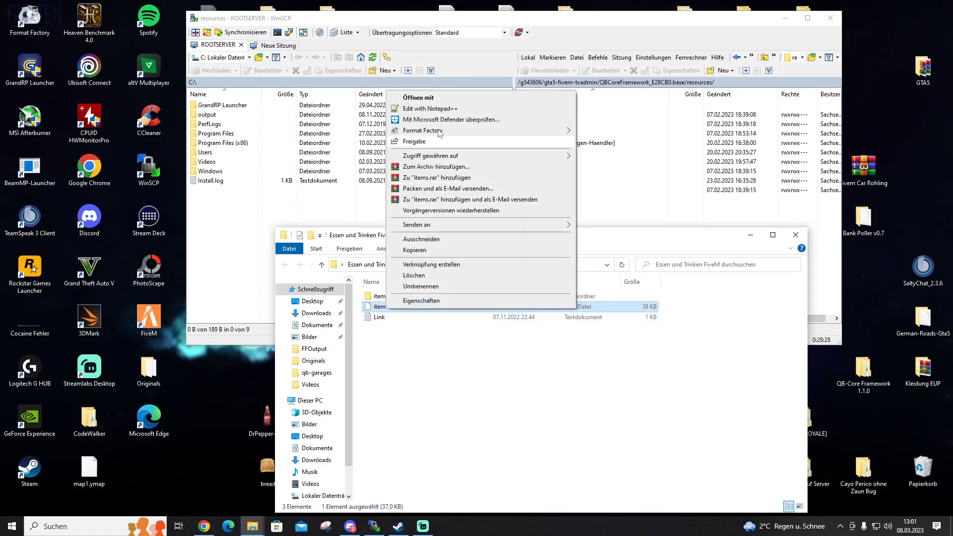
{"action": "left_click", "coordinate": [430, 109]}
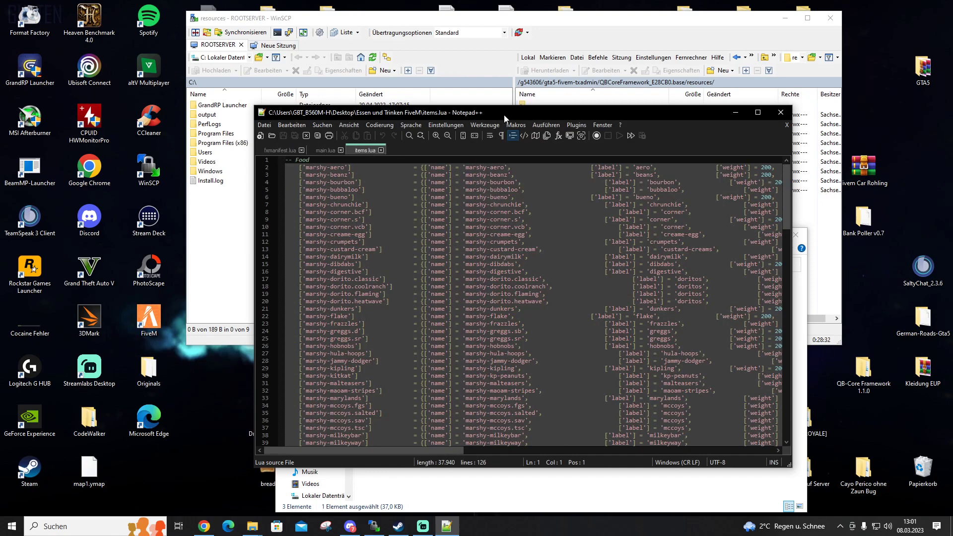
{"action": "left_click_drag", "start_coordinate": [505, 117], "coordinate": [564, 104]}
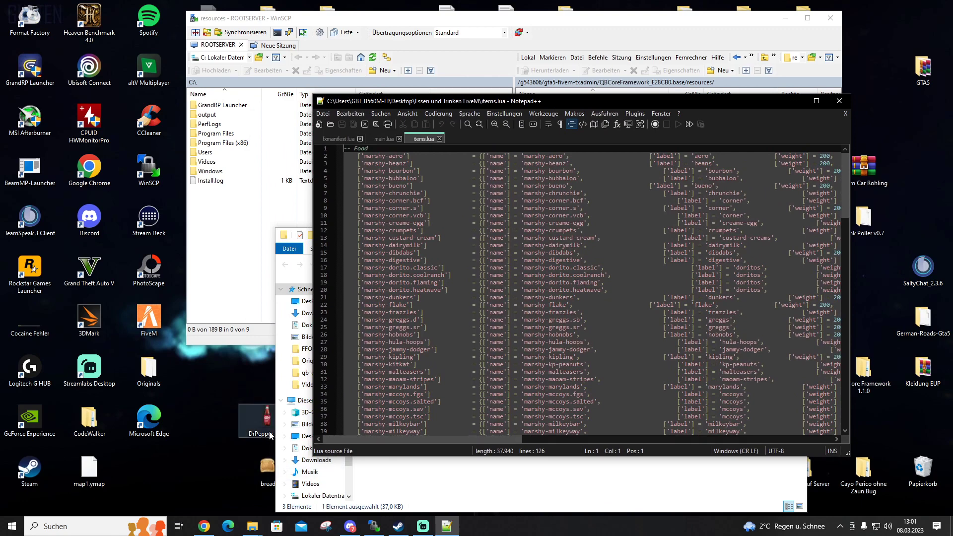
{"action": "left_click_drag", "start_coordinate": [267, 429], "coordinate": [233, 426]}
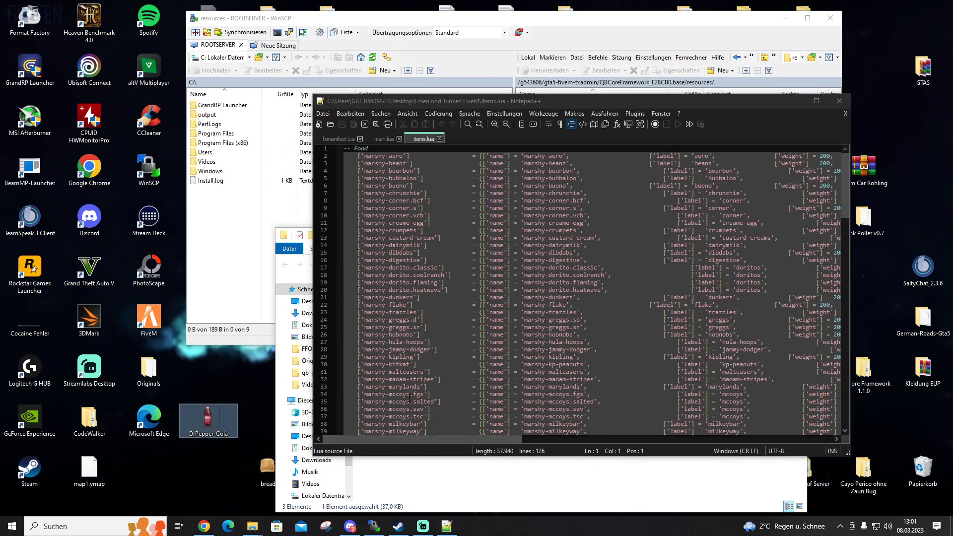
Step: Look through the food and drink entries in items.lua, including their labels and image file names
{"action": "scroll", "coordinate": [437, 428], "scroll_direction": "down", "scroll_amount": 7}
{"action": "scroll", "coordinate": [409, 397], "scroll_direction": "down", "scroll_amount": 7}
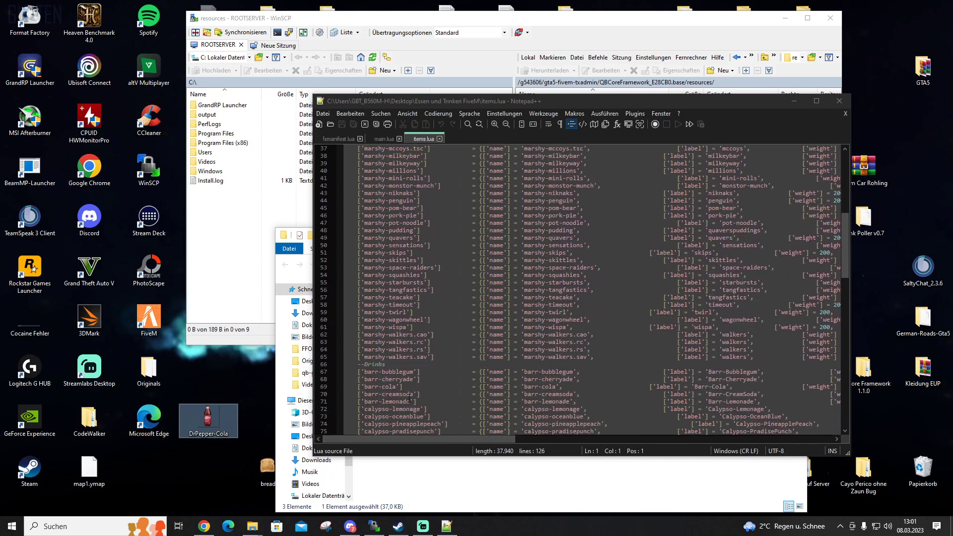
{"action": "scroll", "coordinate": [408, 397], "scroll_direction": "down", "scroll_amount": 3}
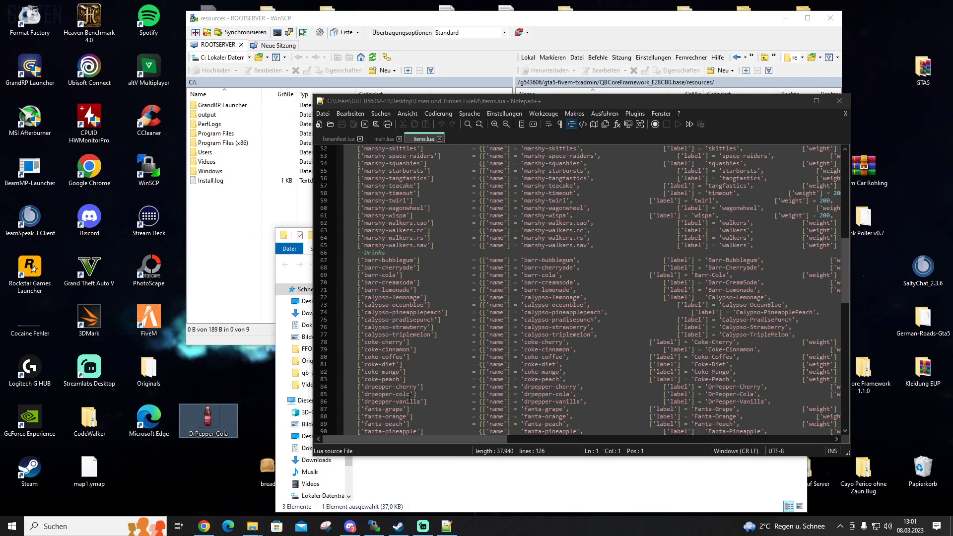
{"action": "scroll", "coordinate": [391, 402], "scroll_direction": "down", "scroll_amount": 6}
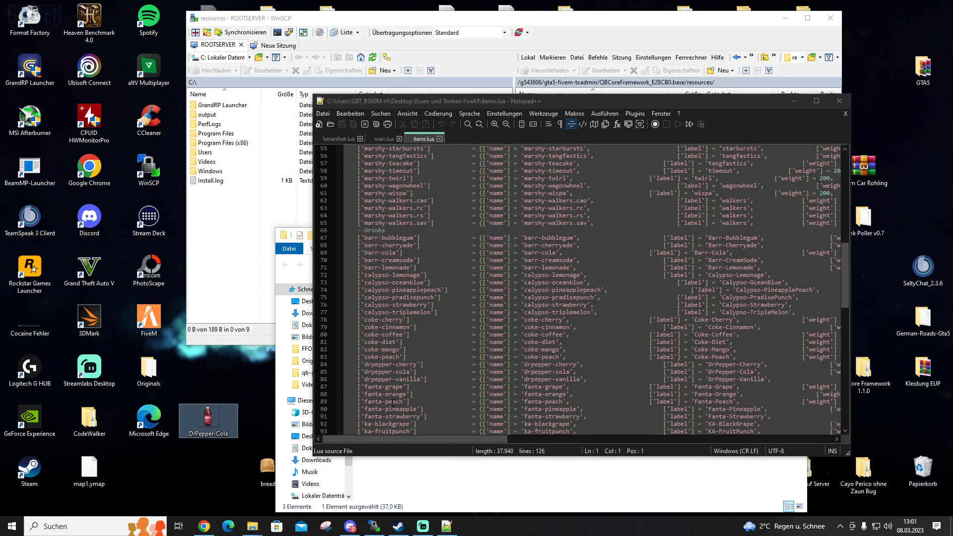
{"action": "scroll", "coordinate": [392, 402], "scroll_direction": "down", "scroll_amount": 6}
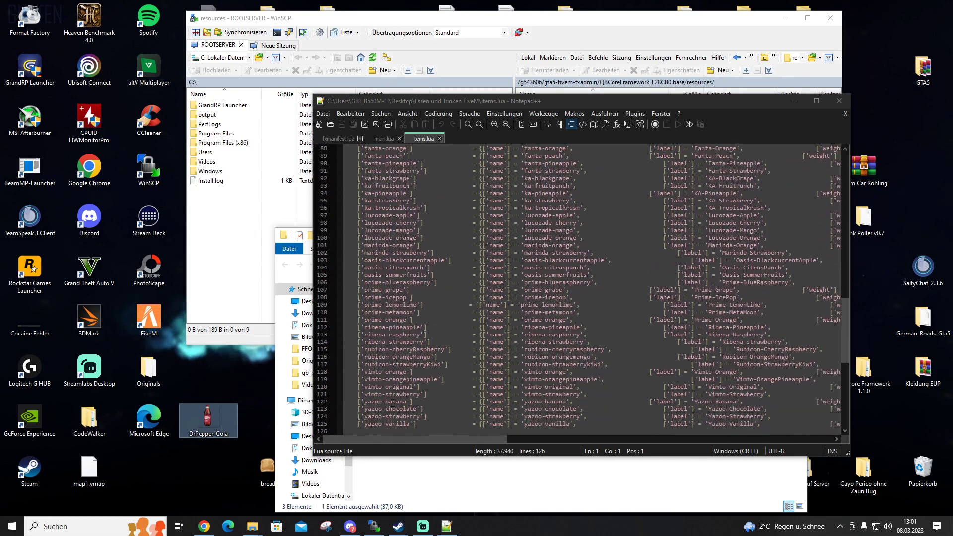
{"action": "scroll", "coordinate": [392, 403], "scroll_direction": "up", "scroll_amount": 2}
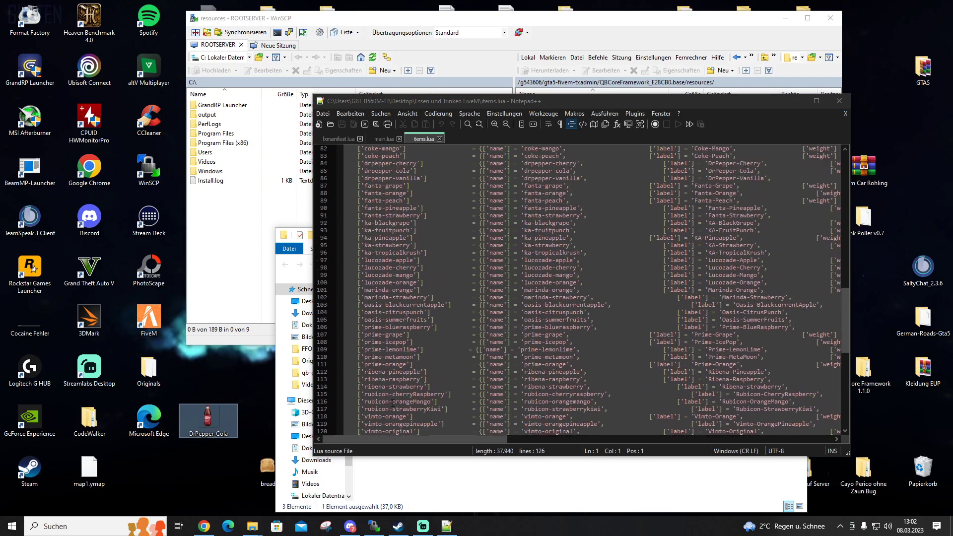
{"action": "scroll", "coordinate": [392, 402], "scroll_direction": "up", "scroll_amount": 8}
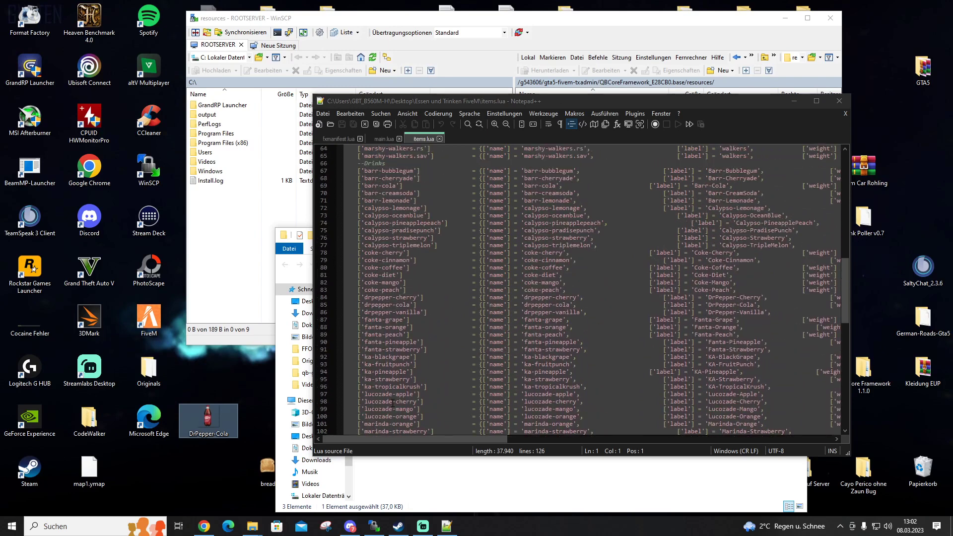
{"action": "scroll", "coordinate": [394, 403], "scroll_direction": "up", "scroll_amount": 1}
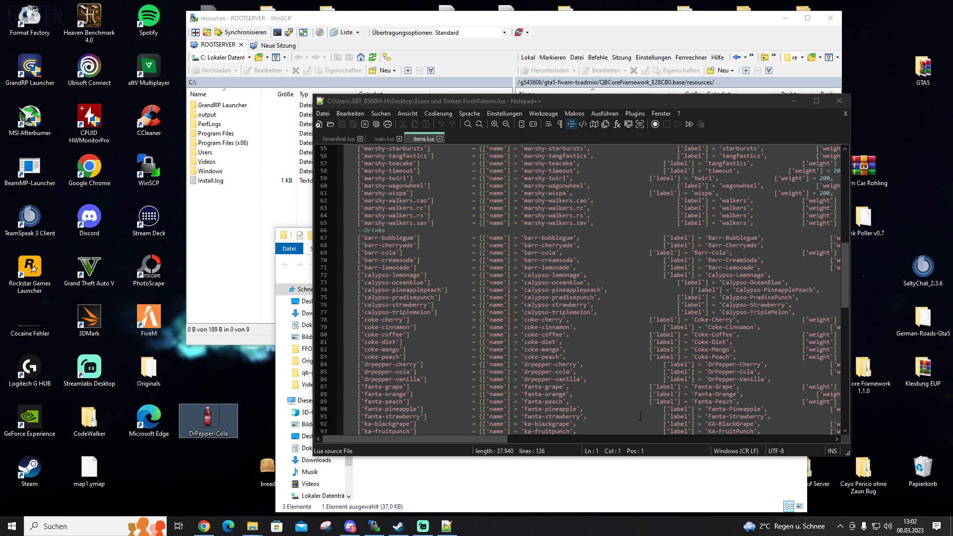
{"action": "left_click_drag", "start_coordinate": [504, 439], "coordinate": [685, 425]}
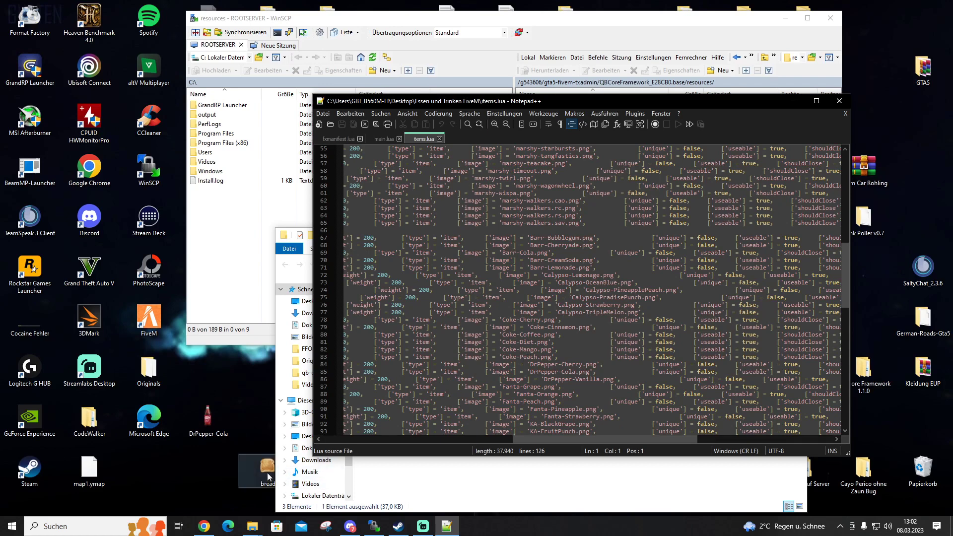
Step: Place the bread image below DrPepper-Cola on the desktop, copy the complete drpepper-cola entry from items.lua, and minimize the editor
{"action": "left_click_drag", "start_coordinate": [268, 477], "coordinate": [209, 476]}
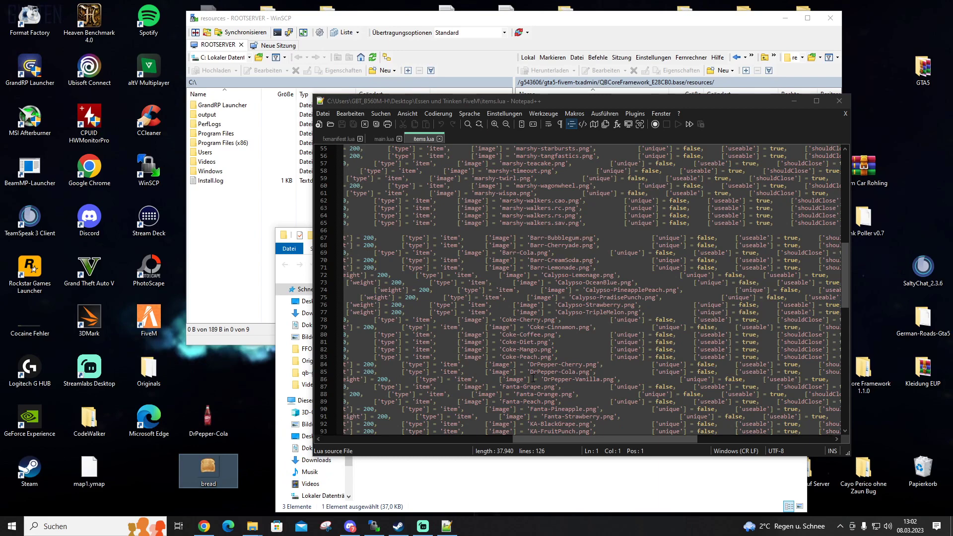
{"action": "left_click", "coordinate": [578, 372]}
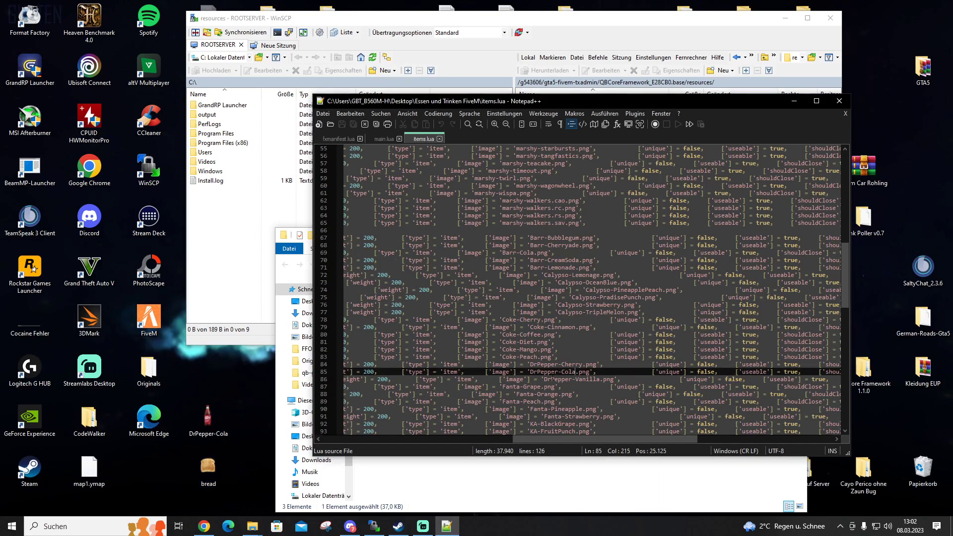
{"action": "left_click_drag", "start_coordinate": [518, 437], "coordinate": [322, 435]}
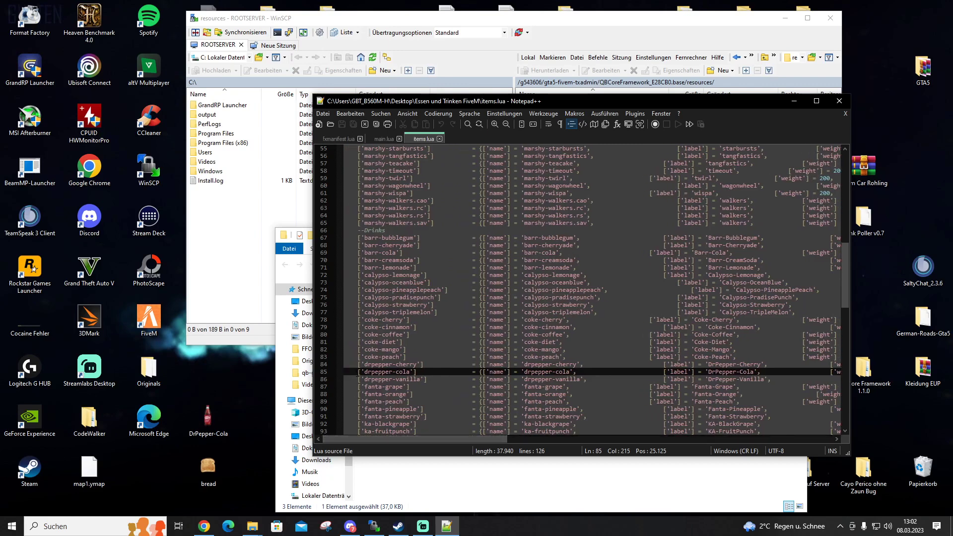
{"action": "left_click_drag", "start_coordinate": [357, 372], "coordinate": [358, 379]}
{"action": "key", "text": "ctrl+c"}
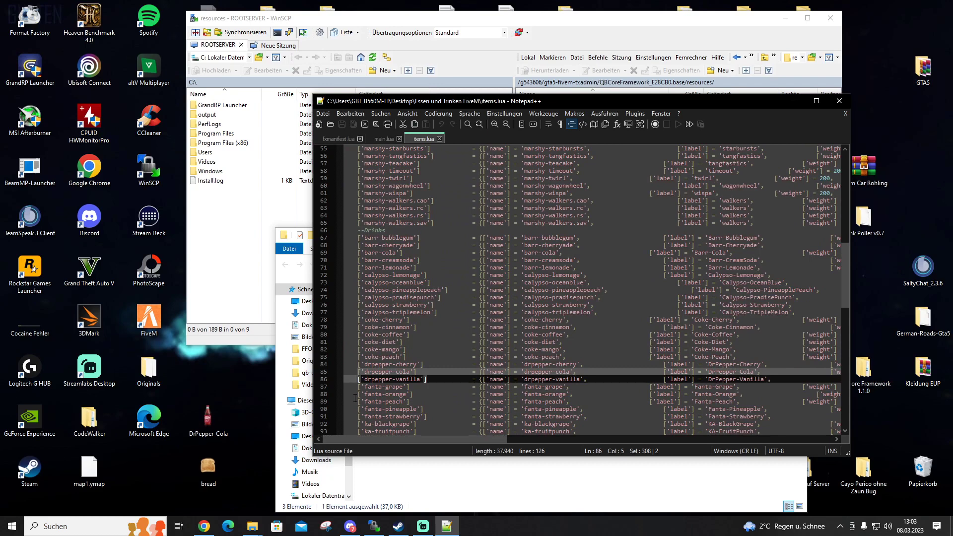
{"action": "left_click_drag", "start_coordinate": [689, 102], "coordinate": [701, 168]}
{"action": "left_click", "coordinate": [806, 167]}
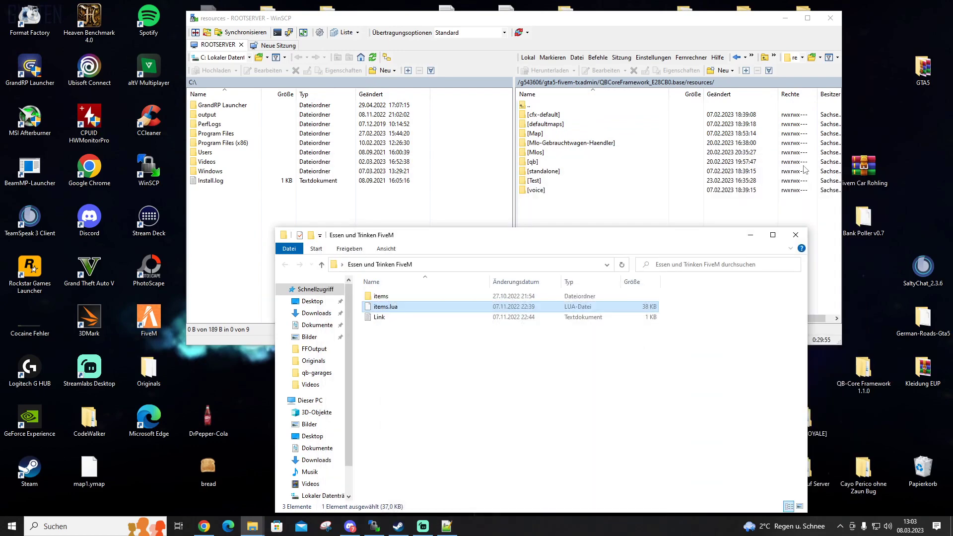
Step: Switch to WinSCP and open the server's items.lua from resources/[qb]/qb-core/shared for editing
{"action": "double_click", "coordinate": [527, 107]}
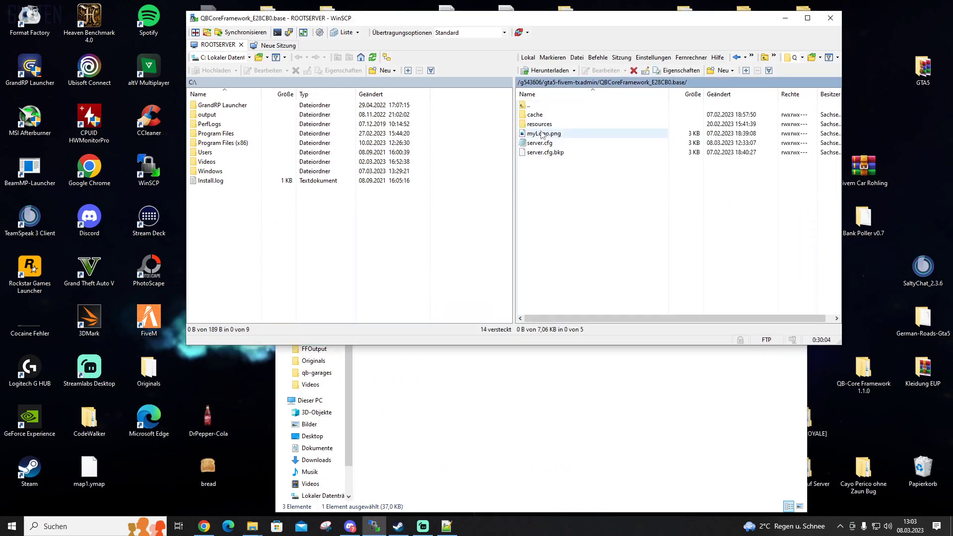
{"action": "double_click", "coordinate": [541, 124]}
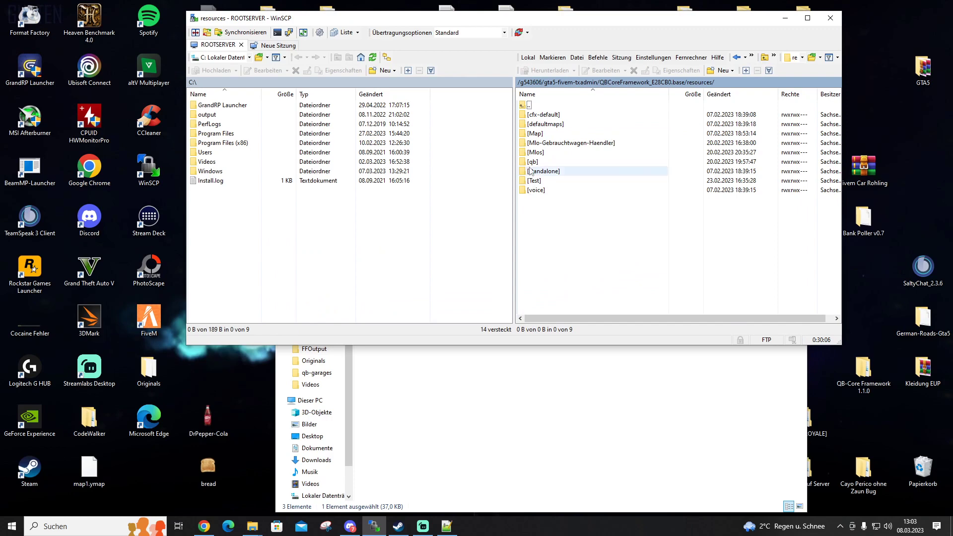
{"action": "double_click", "coordinate": [533, 161]}
{"action": "left_click", "coordinate": [543, 219]}
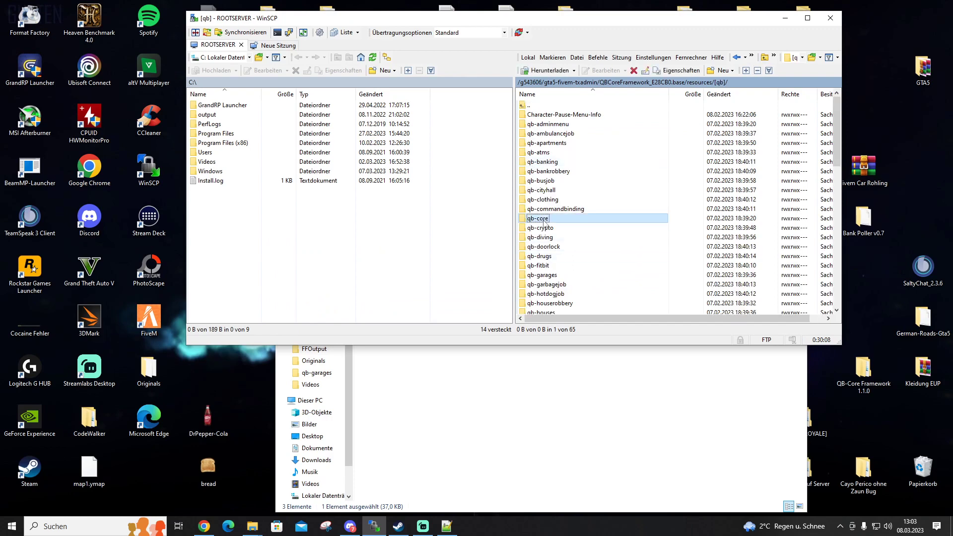
{"action": "double_click", "coordinate": [543, 219]}
{"action": "double_click", "coordinate": [538, 160]}
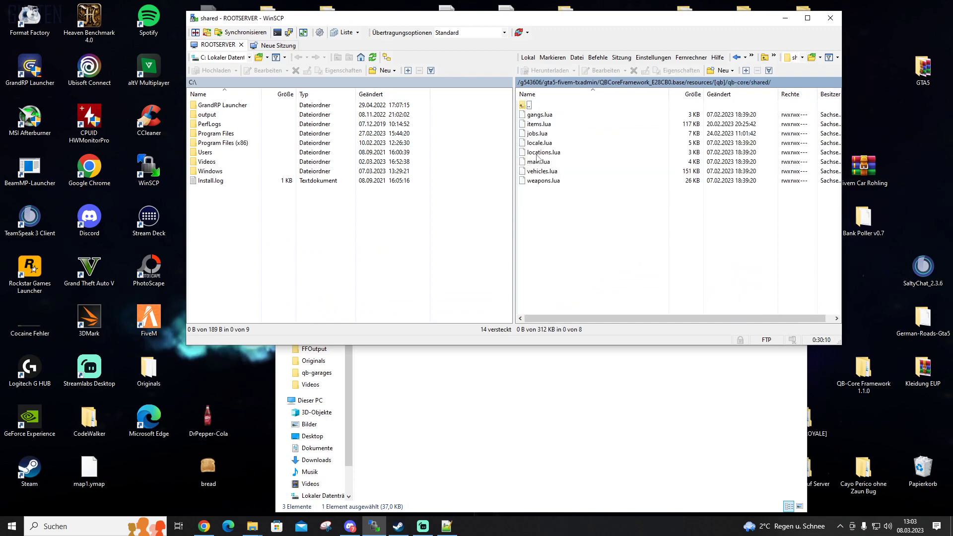
{"action": "double_click", "coordinate": [539, 124]}
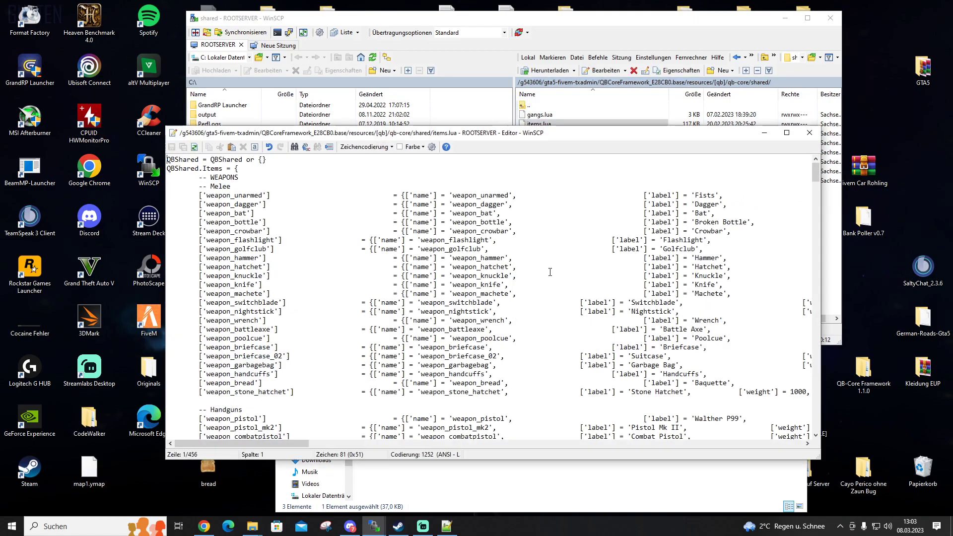
Step: Add the comment "-- Extra Food" on the empty line below the turbo entry, just before the file's closing brace
{"action": "left_click_drag", "start_coordinate": [815, 172], "coordinate": [814, 441]}
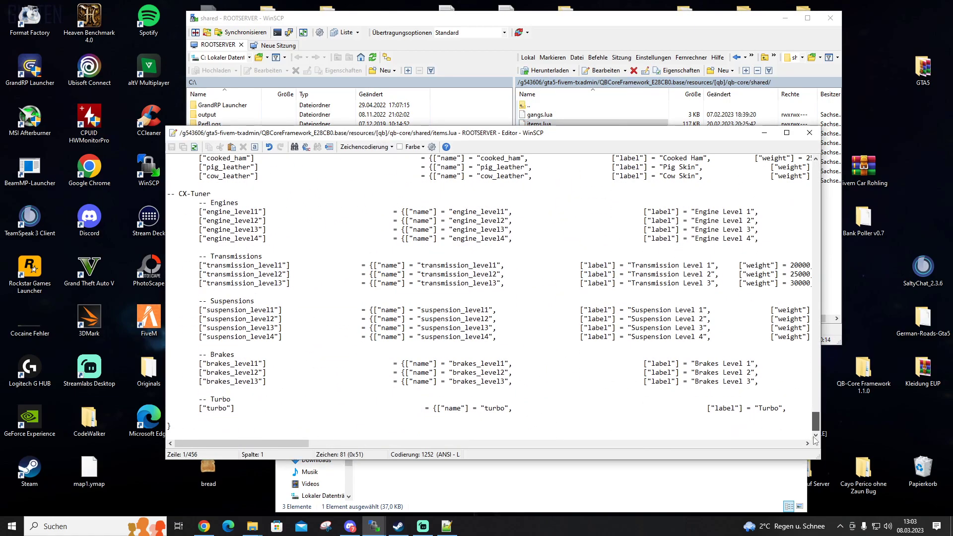
{"action": "left_click", "coordinate": [185, 416]}
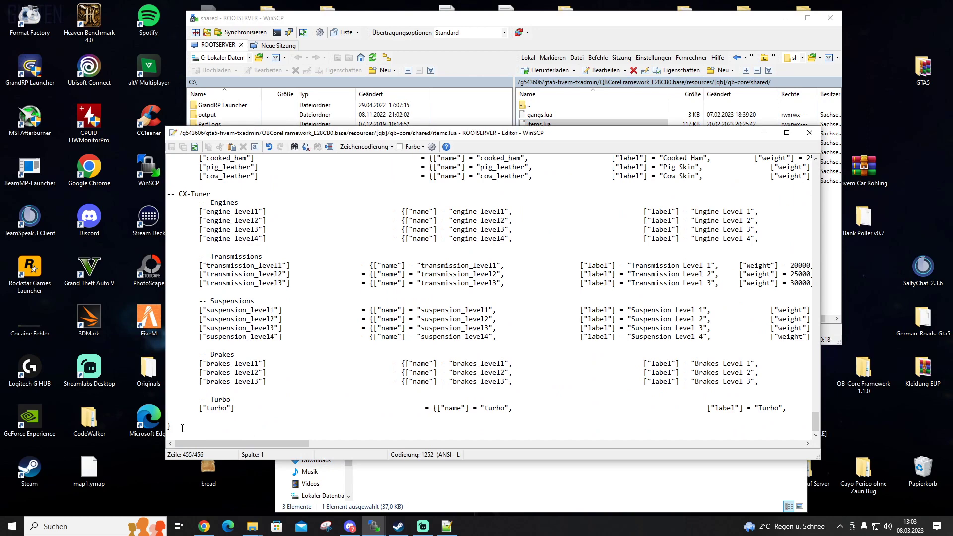
{"action": "type", "text": "-- Extra Food"}
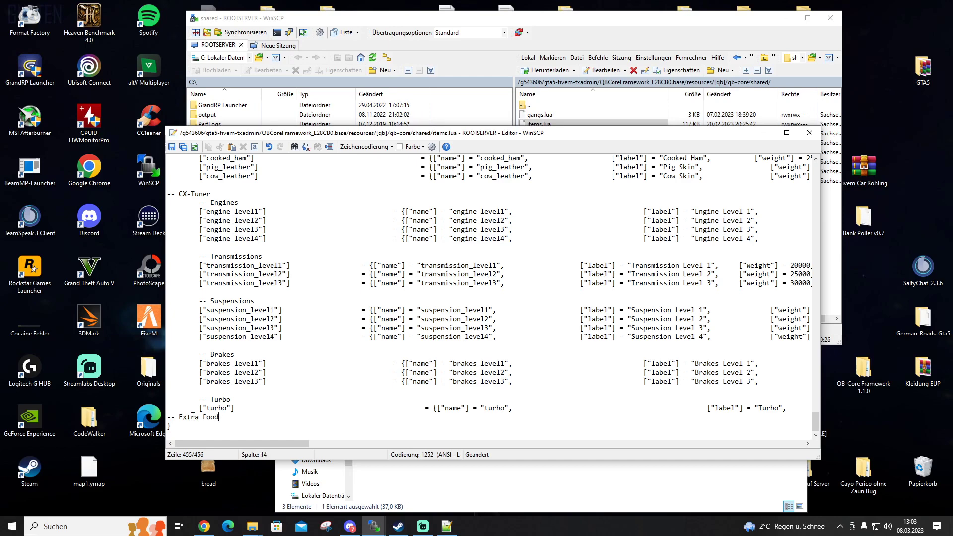
{"action": "key", "text": "Home"}
{"action": "key", "text": "shift+Right"}
{"action": "key", "text": "shift+Right"}
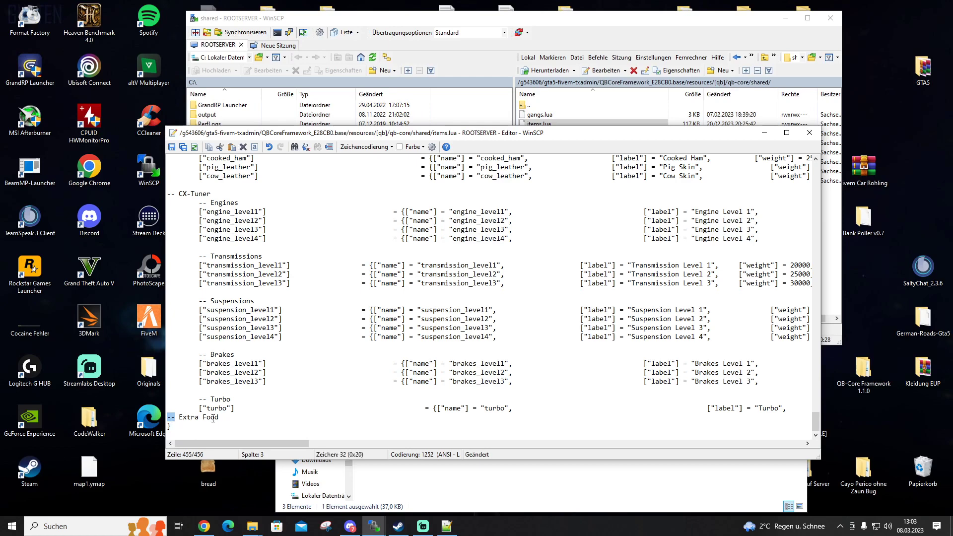
{"action": "left_click_drag", "start_coordinate": [219, 417], "coordinate": [179, 417]}
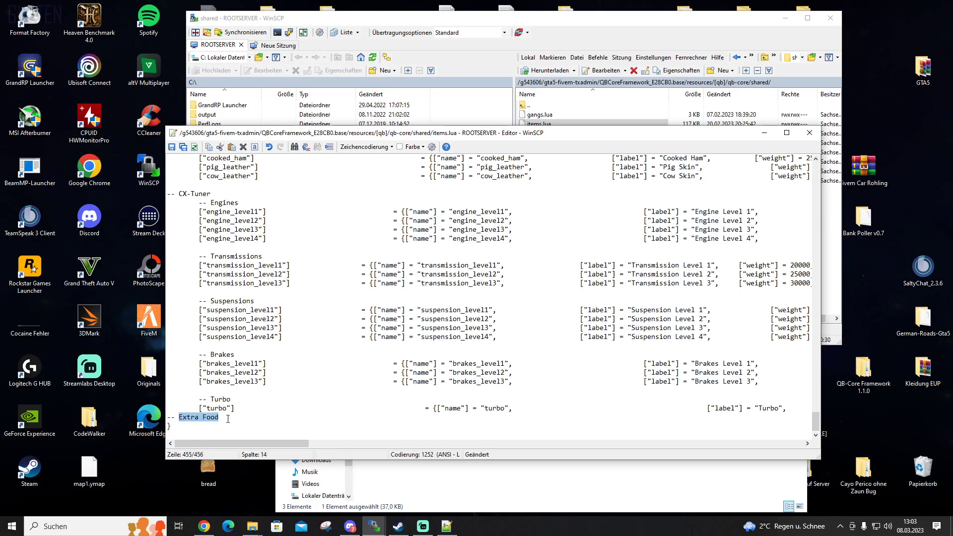
Step: Insert a blank line above the Extra Food comment to separate it from the Turbo section
{"action": "left_click", "coordinate": [228, 419]}
{"action": "key", "text": "Left"}
{"action": "key", "text": "Left"}
{"action": "key", "text": "Left"}
{"action": "key", "text": "Left"}
{"action": "key", "text": "Left"}
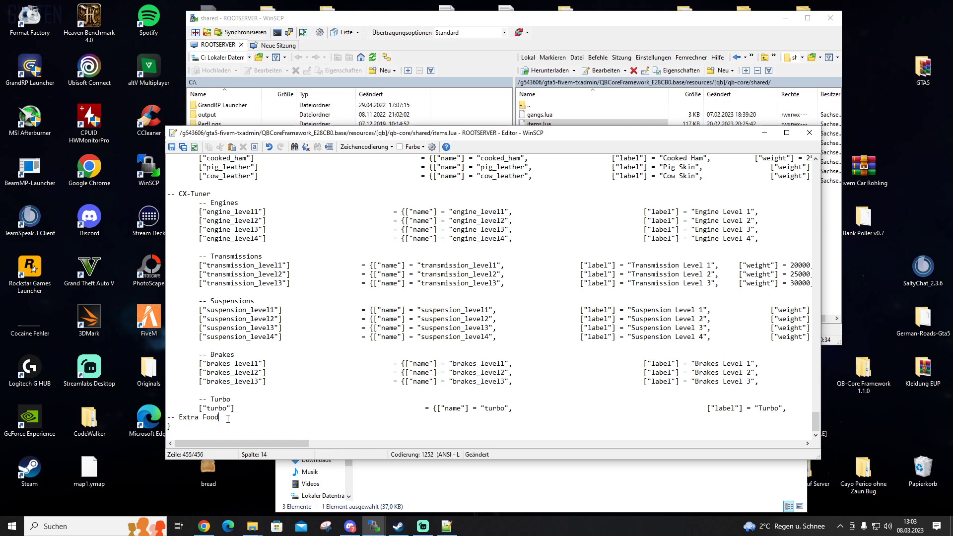
{"action": "key", "text": "Up"}
{"action": "key", "text": "Down"}
{"action": "key", "text": "Left"}
{"action": "key", "text": "Left"}
{"action": "key", "text": "Left"}
{"action": "key", "text": "Left"}
{"action": "key", "text": "Left"}
{"action": "key", "text": "Left"}
{"action": "key", "text": "Left"}
{"action": "key", "text": "Left"}
{"action": "key", "text": "Return"}
{"action": "key", "text": "Down"}
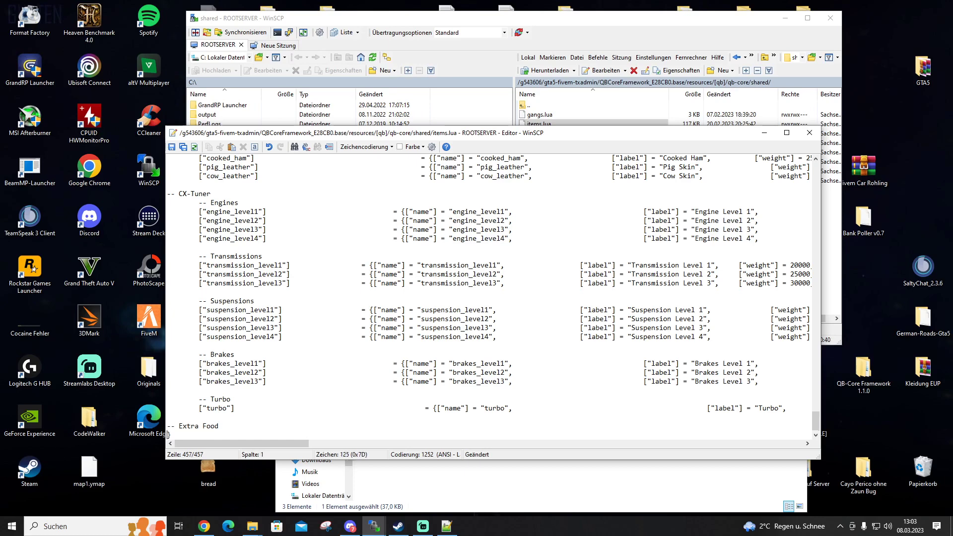
Step: Paste the copied drpepper-cola entry below the Extra Food comment, indent it like the other items, and check it through to its end
{"action": "key", "text": "Up"}
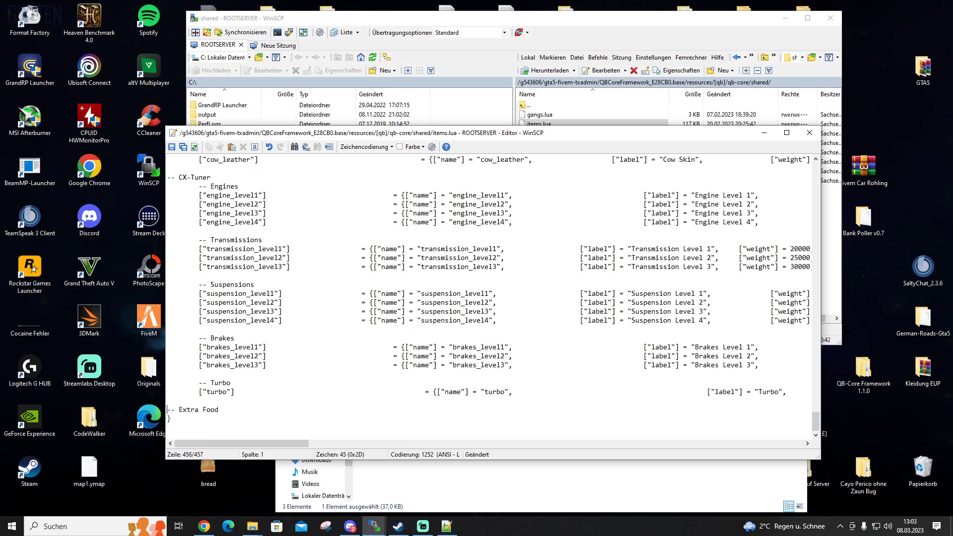
{"action": "key", "text": "End"}
{"action": "key", "text": "ctrl+v"}
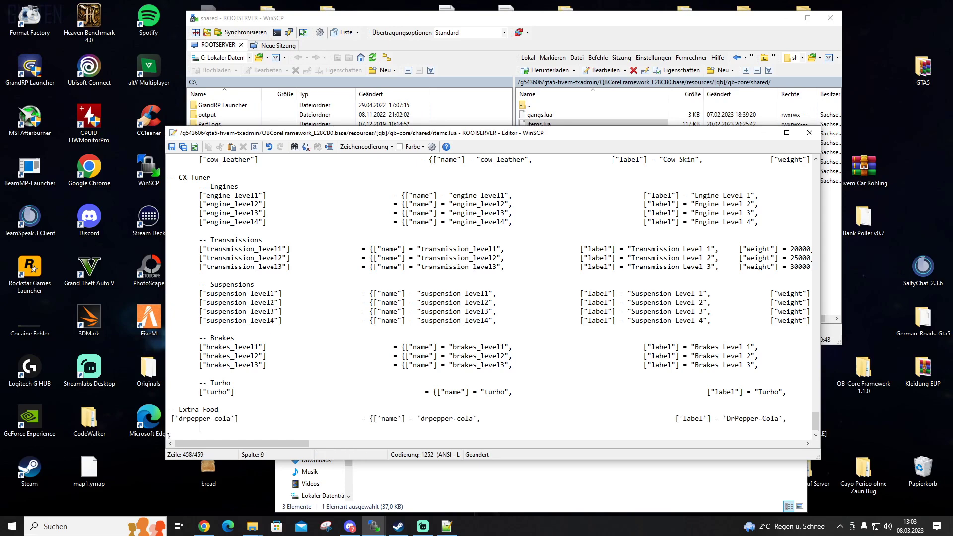
{"action": "left_click", "coordinate": [172, 419]}
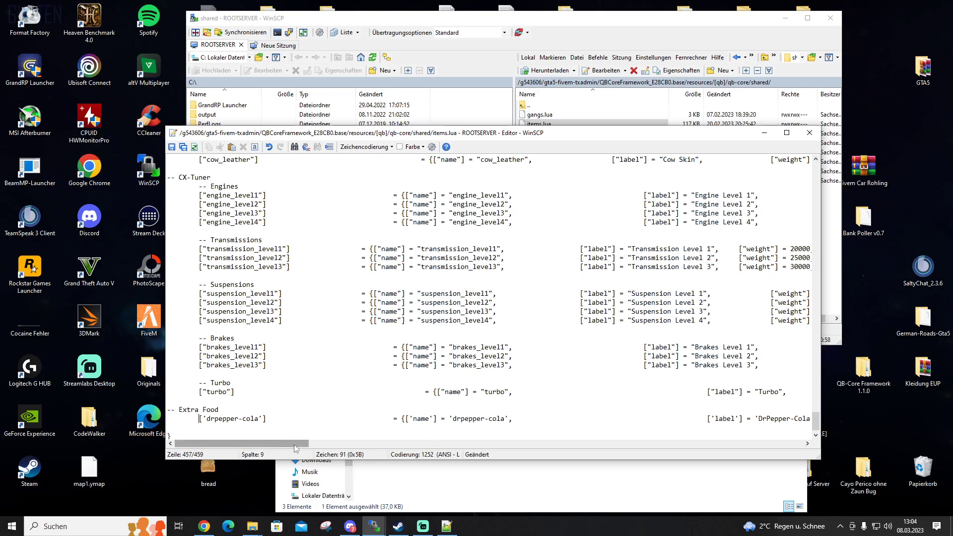
{"action": "left_click_drag", "start_coordinate": [294, 445], "coordinate": [267, 460]}
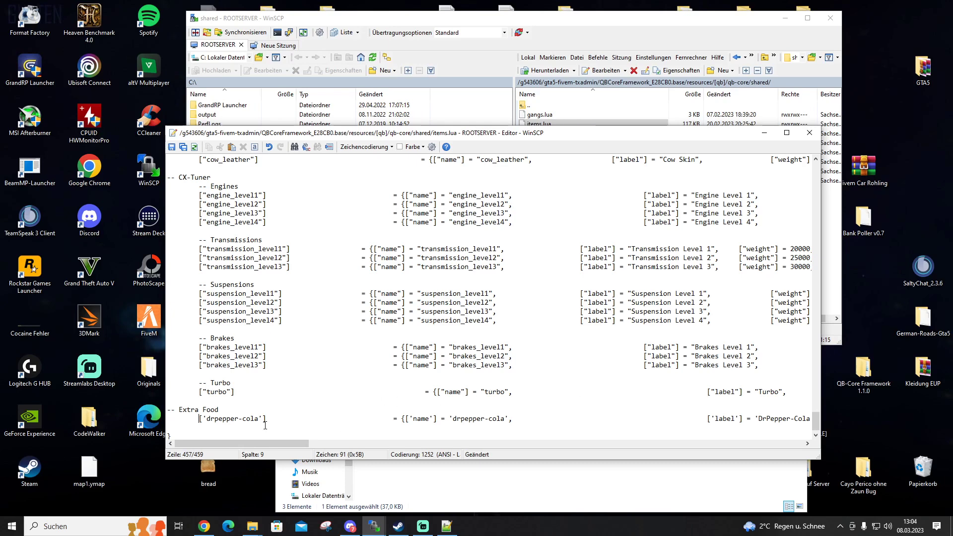
{"action": "scroll", "coordinate": [374, 414], "scroll_direction": "down", "scroll_amount": 1}
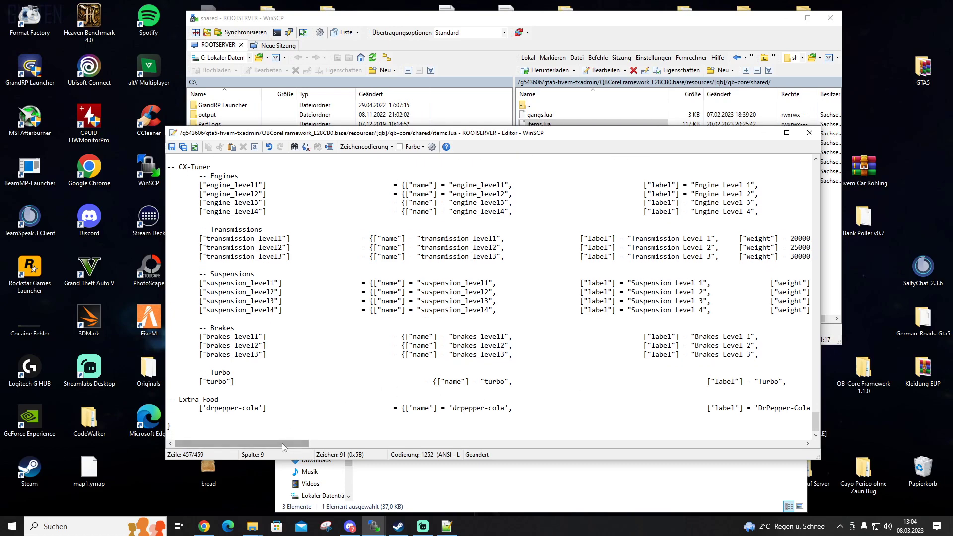
{"action": "left_click_drag", "start_coordinate": [282, 443], "coordinate": [548, 439]}
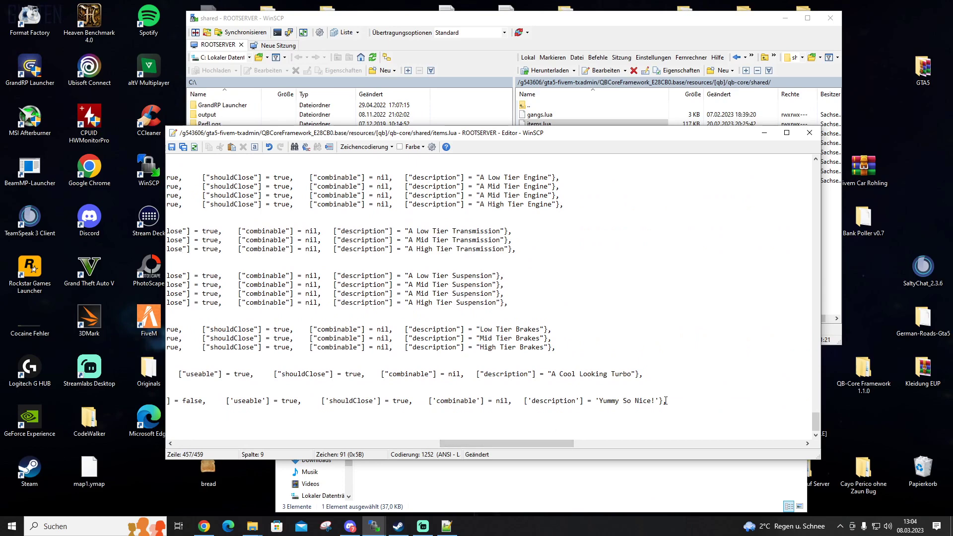
{"action": "left_click_drag", "start_coordinate": [553, 442], "coordinate": [289, 442]}
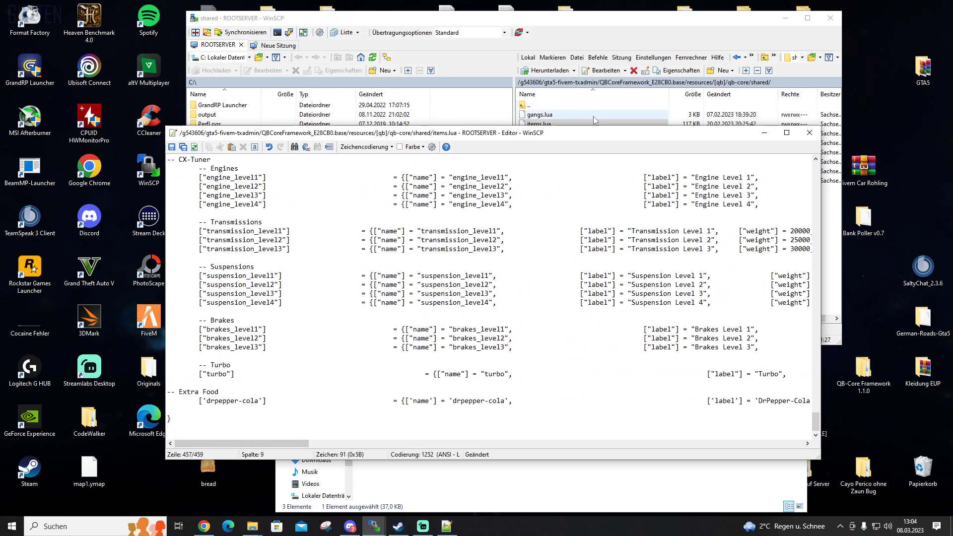
Step: Move the server file's editor higher, then switch to items.lua in Notepad++, reposition its window and return to the Food entries at the start
{"action": "left_click_drag", "start_coordinate": [570, 136], "coordinate": [600, 58]}
{"action": "left_click", "coordinate": [373, 526]}
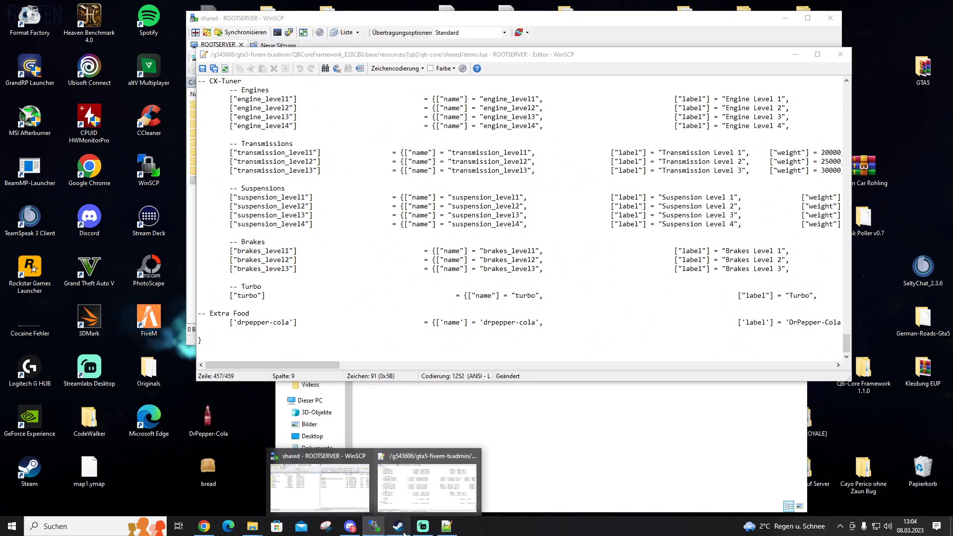
{"action": "left_click", "coordinate": [446, 526]}
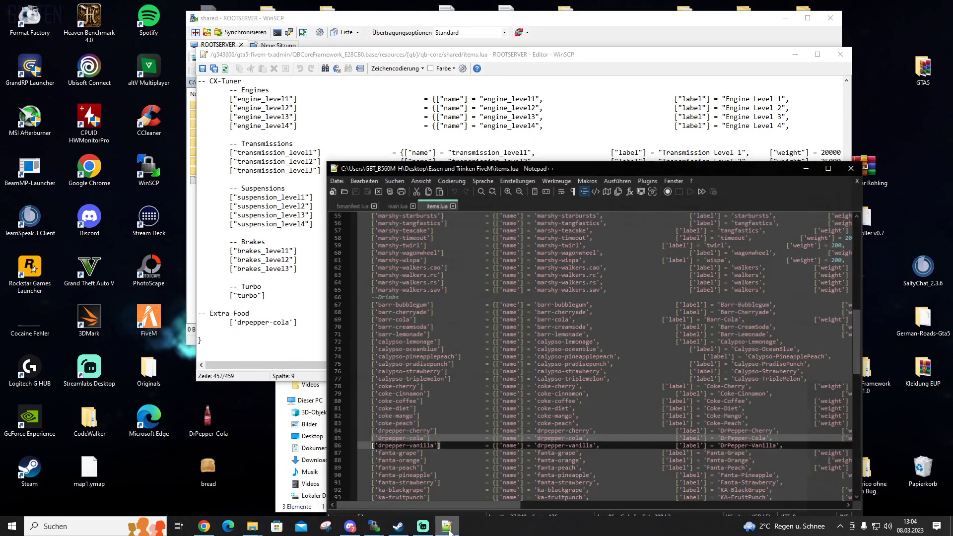
{"action": "left_click_drag", "start_coordinate": [560, 166], "coordinate": [511, 109]}
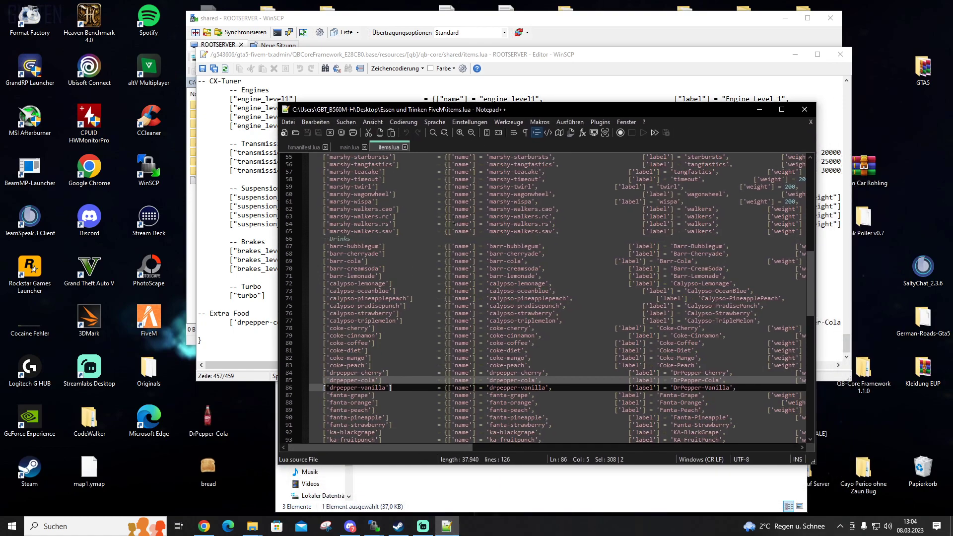
{"action": "scroll", "coordinate": [378, 318], "scroll_direction": "up", "scroll_amount": 16}
{"action": "scroll", "coordinate": [378, 318], "scroll_direction": "up", "scroll_amount": 2}
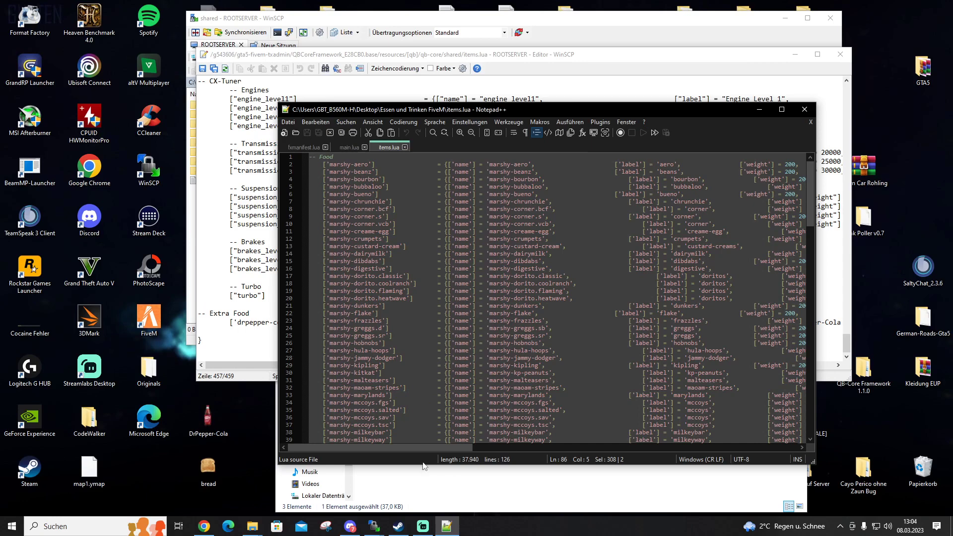
{"action": "left_click_drag", "start_coordinate": [427, 448], "coordinate": [484, 448]}
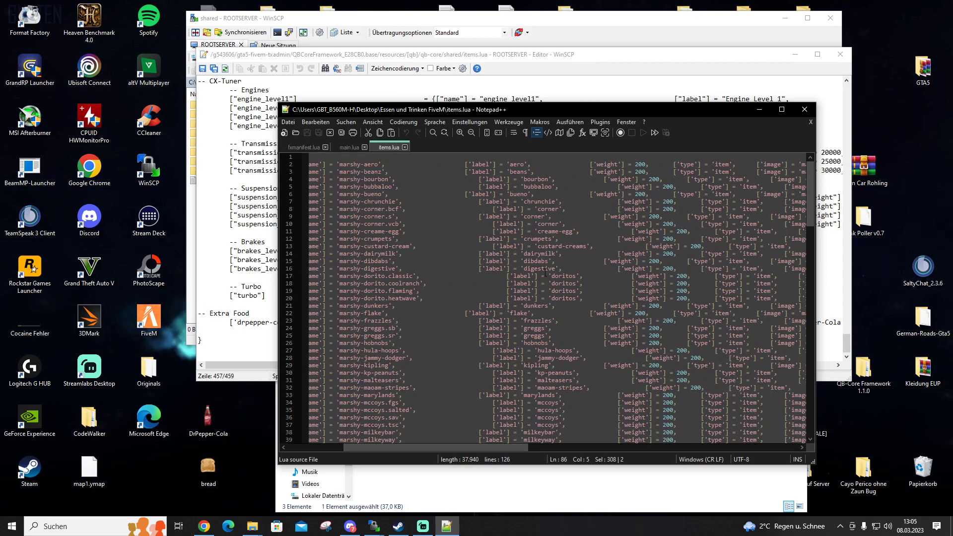
Step: Search the Notepad++ items.lua for "bread", repeat the search from the Food section, and close the search dialog
{"action": "left_click", "coordinate": [432, 133]}
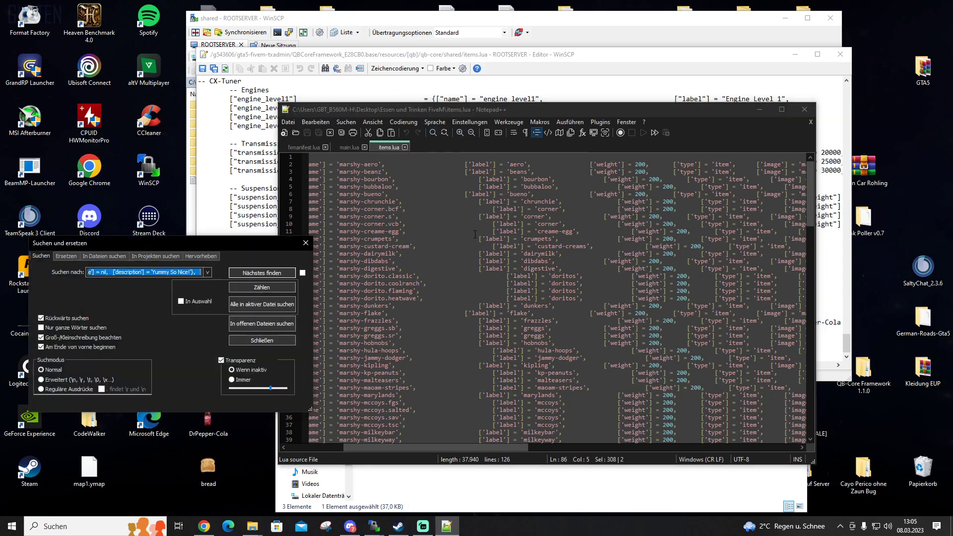
{"action": "type", "text": "brea"}
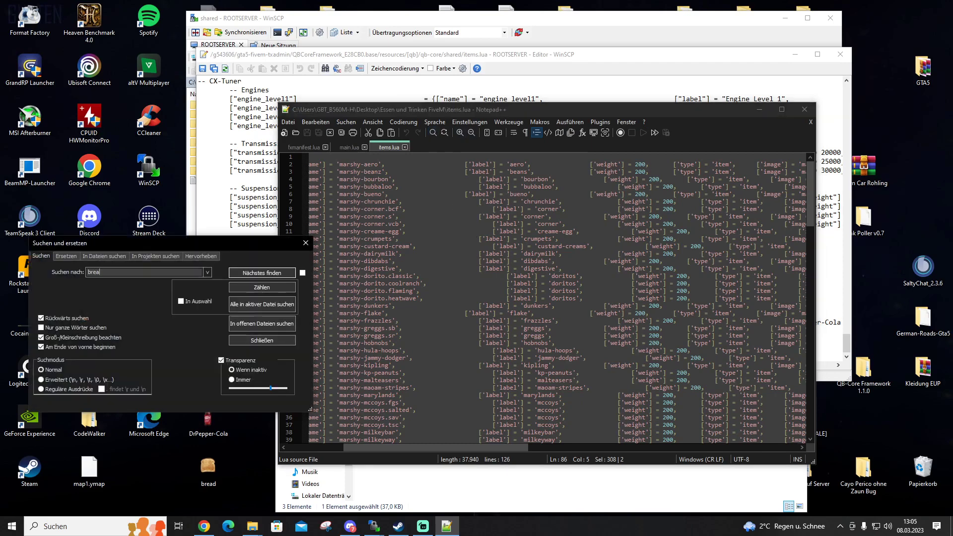
{"action": "type", "text": "d"}
{"action": "key", "text": "Return"}
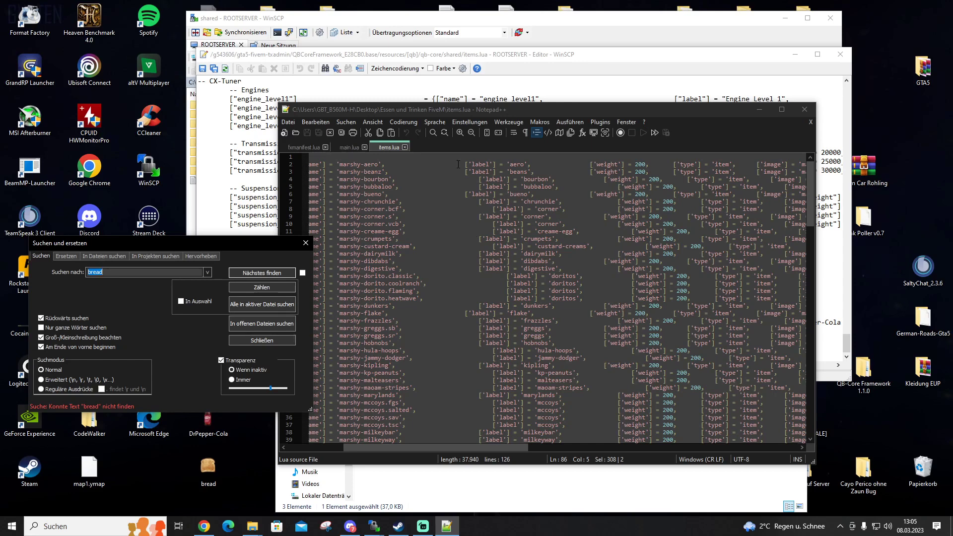
{"action": "left_click", "coordinate": [304, 244]}
{"action": "left_click_drag", "start_coordinate": [511, 447], "coordinate": [454, 446]}
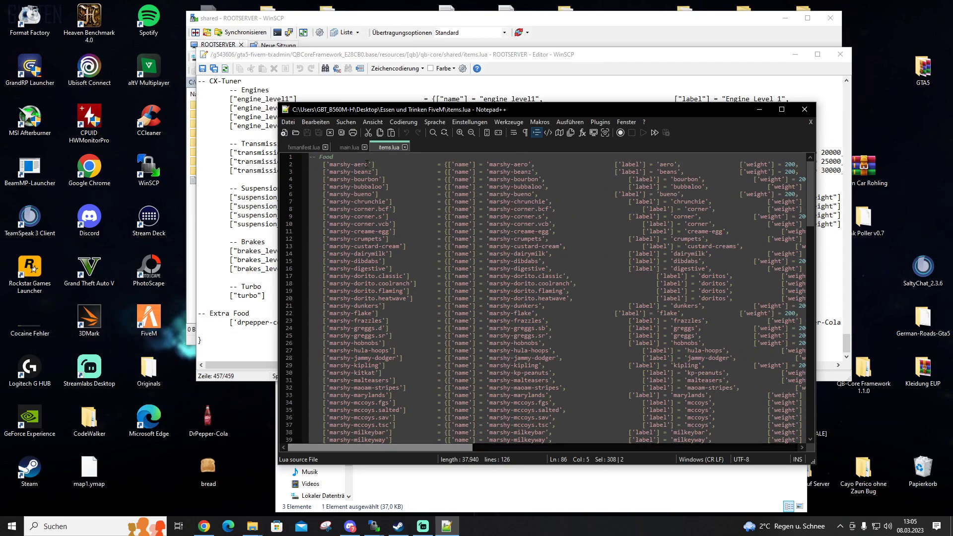
{"action": "left_click", "coordinate": [431, 133]}
{"action": "type", "text": "br"}
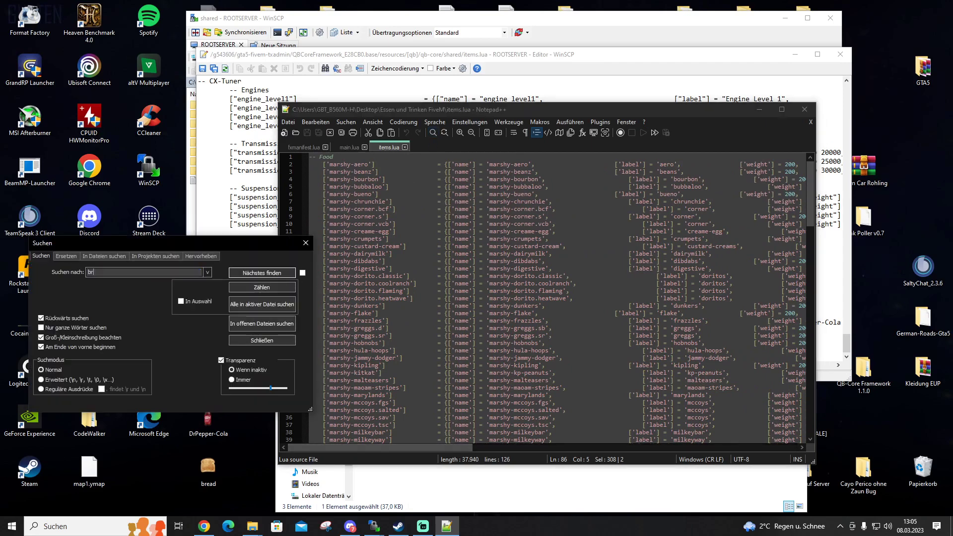
{"action": "type", "text": "ead"}
{"action": "key", "text": "Return"}
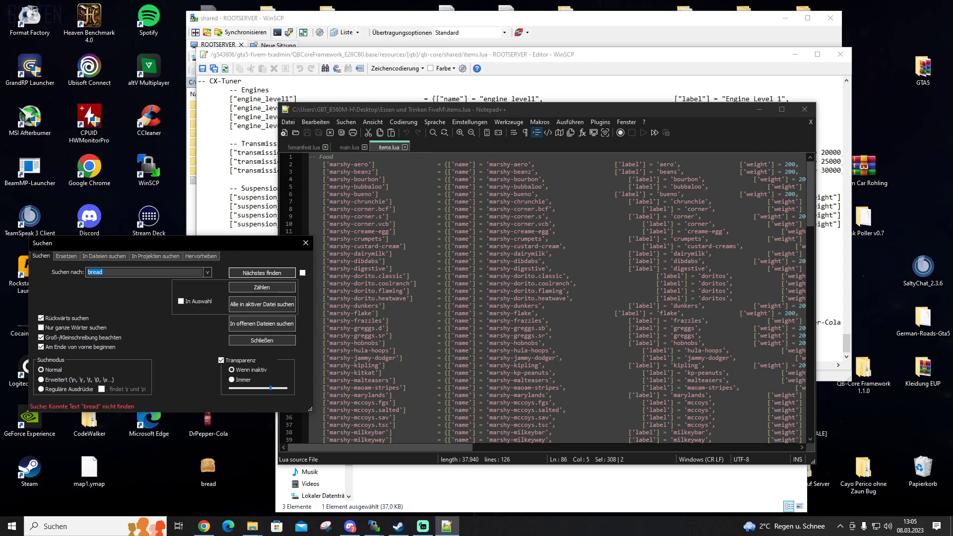
{"action": "left_click", "coordinate": [306, 242]}
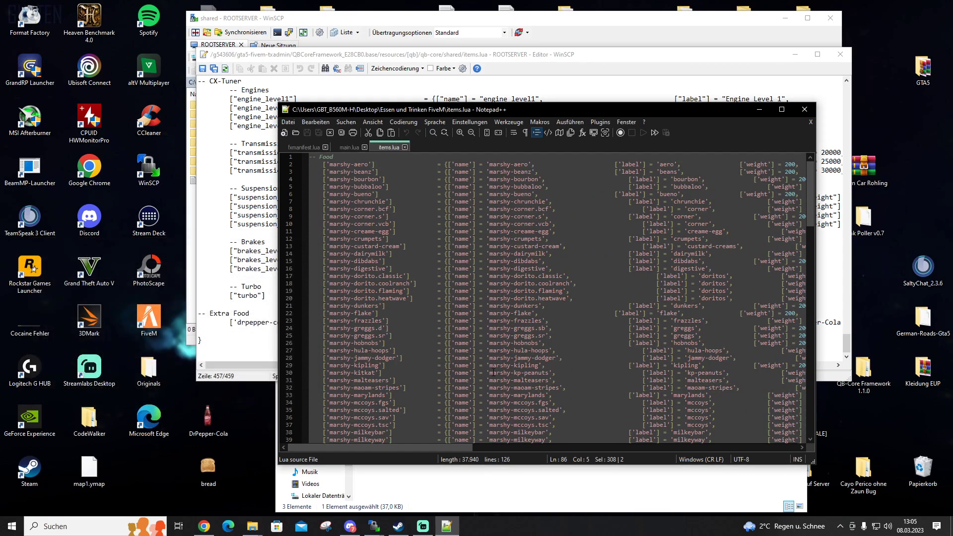
Step: Examine the labels, weights and image file names of the food entries in the Notepad++ items.lua
{"action": "left_click_drag", "start_coordinate": [475, 450], "coordinate": [511, 449]}
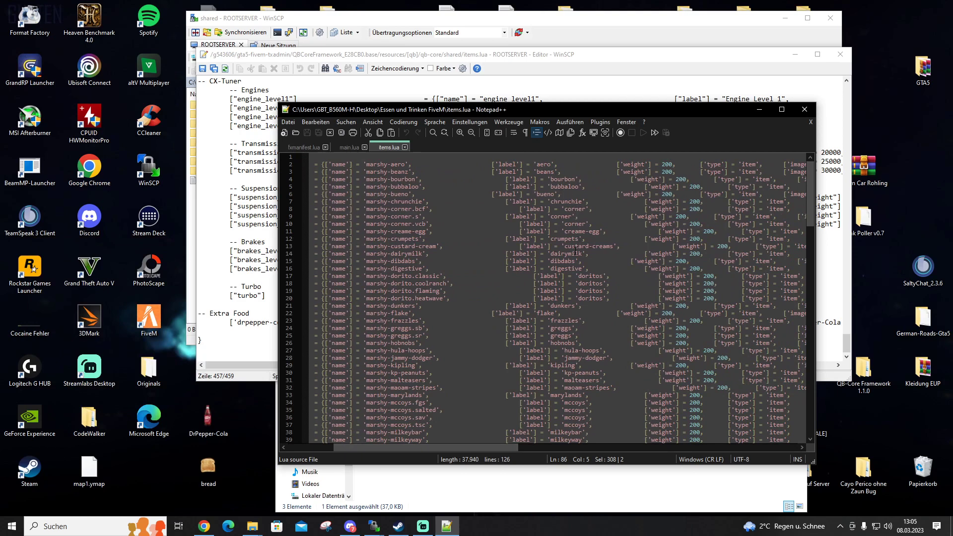
{"action": "scroll", "coordinate": [564, 328], "scroll_direction": "down", "scroll_amount": 4}
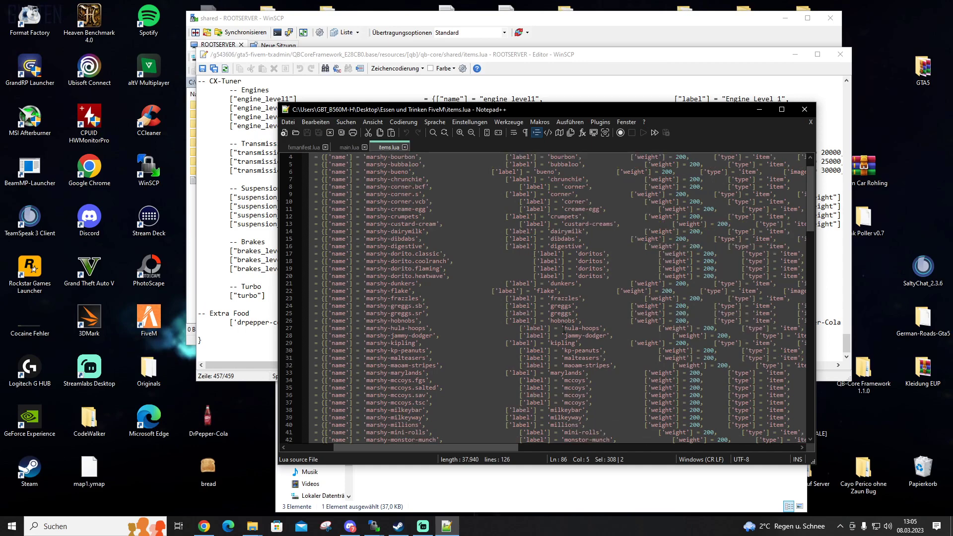
{"action": "scroll", "coordinate": [564, 327], "scroll_direction": "down", "scroll_amount": 1}
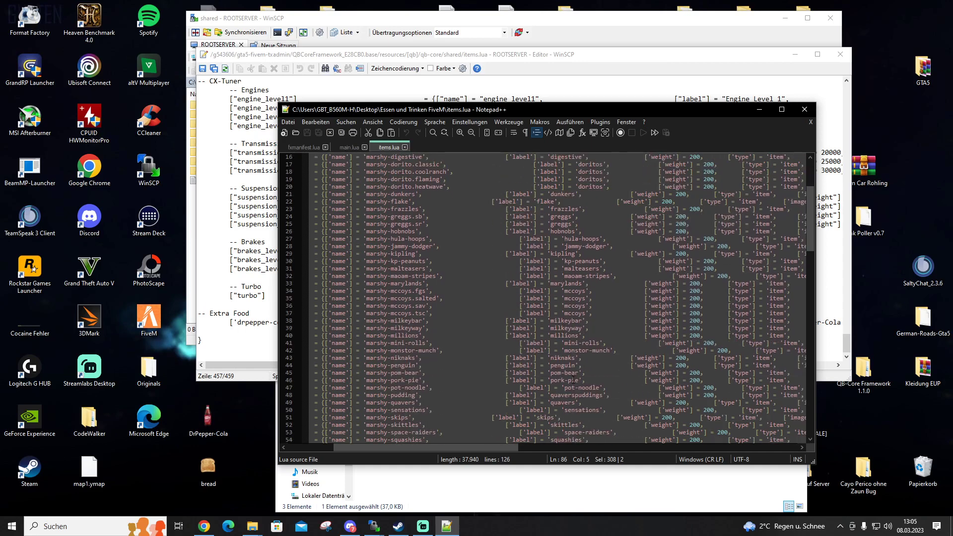
{"action": "scroll", "coordinate": [574, 380], "scroll_direction": "down", "scroll_amount": 3}
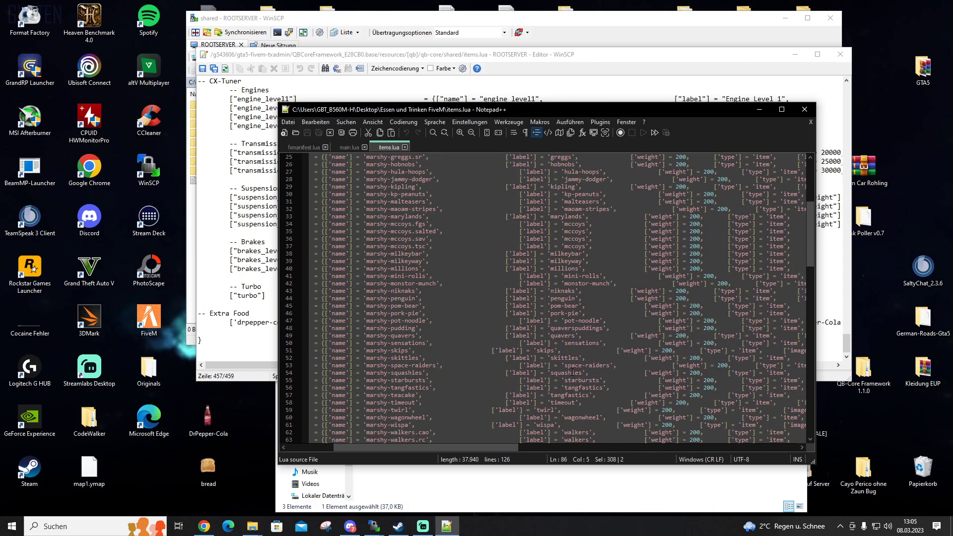
{"action": "scroll", "coordinate": [573, 372], "scroll_direction": "down", "scroll_amount": 3}
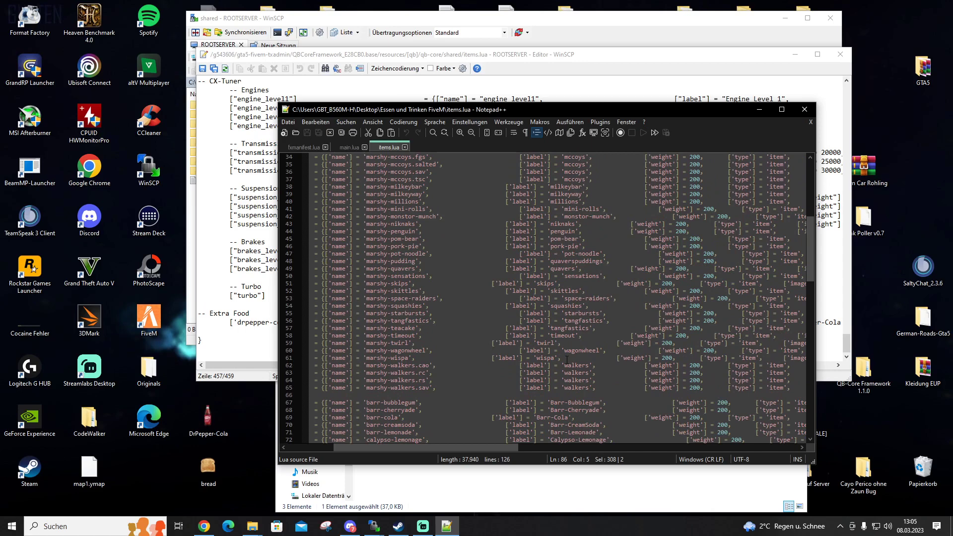
{"action": "left_click_drag", "start_coordinate": [510, 448], "coordinate": [586, 449]}
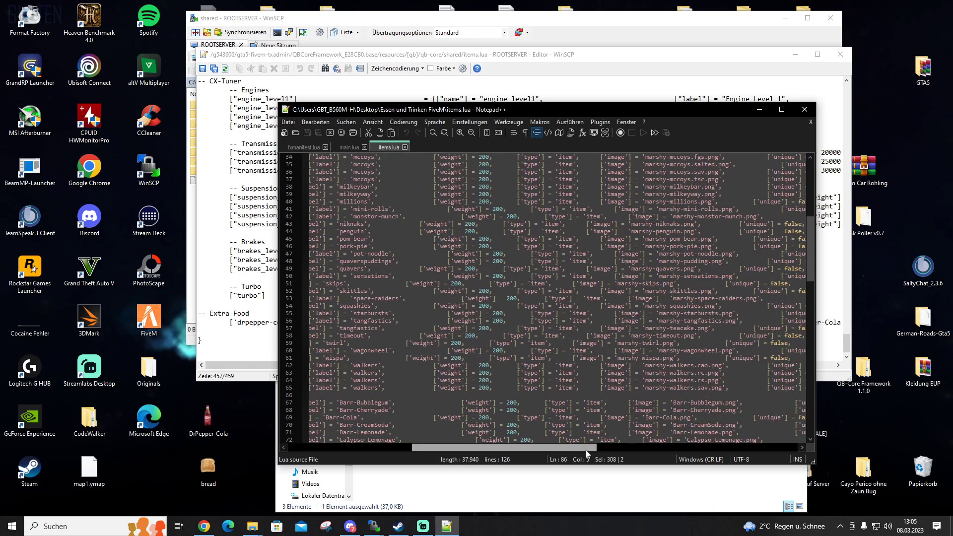
{"action": "scroll", "coordinate": [549, 341], "scroll_direction": "up", "scroll_amount": 11}
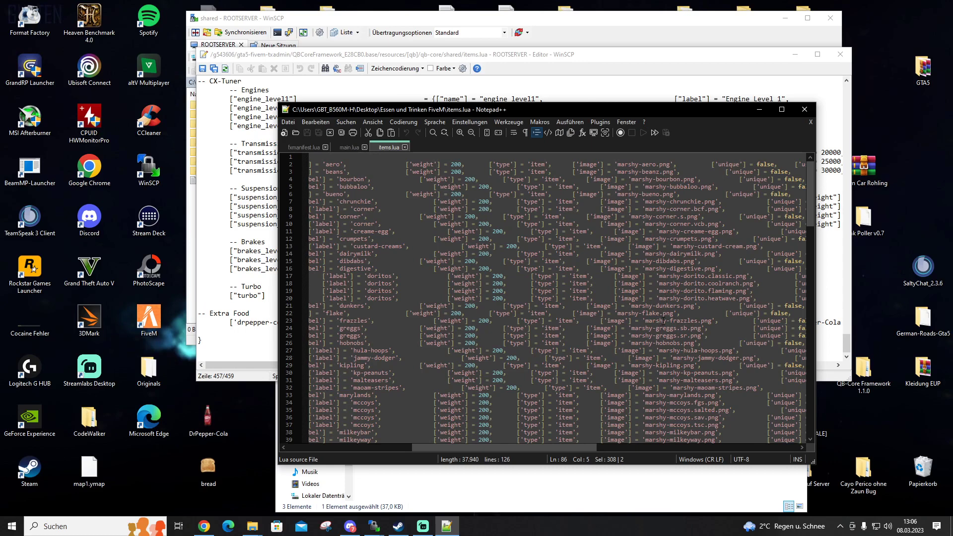
{"action": "scroll", "coordinate": [670, 365], "scroll_direction": "down", "scroll_amount": 2}
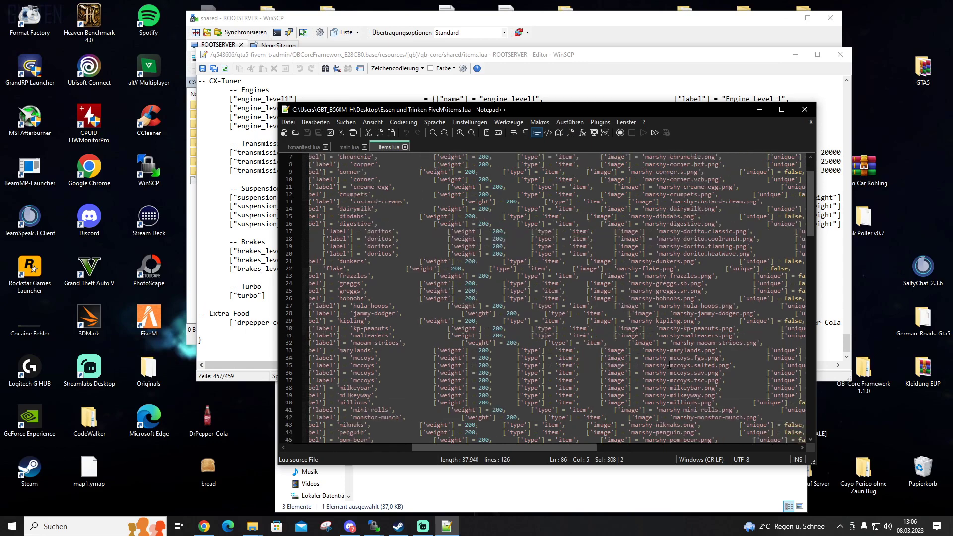
{"action": "scroll", "coordinate": [670, 365], "scroll_direction": "up", "scroll_amount": 2}
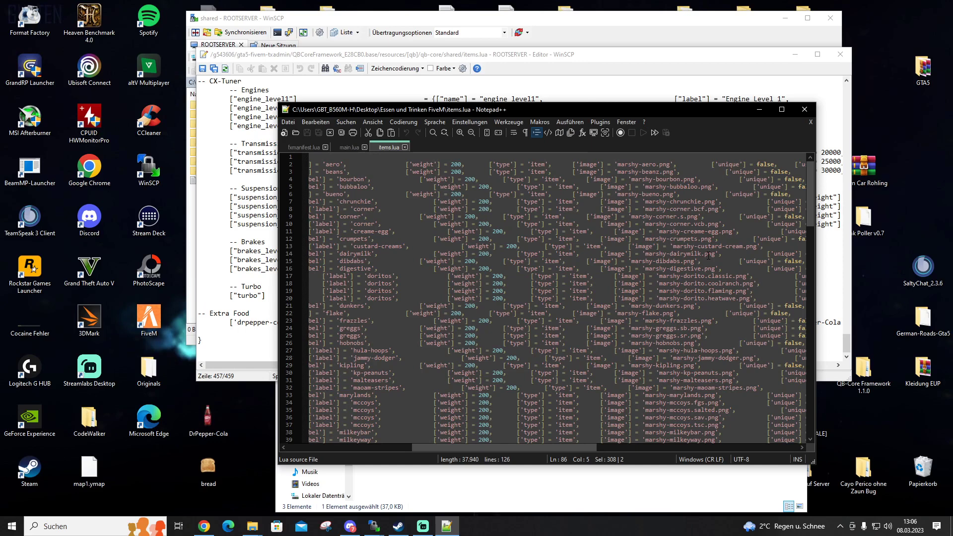
Step: Look through the image file names from the Food section to the first drinks in items.lua, and return to the entry names
{"action": "scroll", "coordinate": [708, 255], "scroll_direction": "down", "scroll_amount": 10}
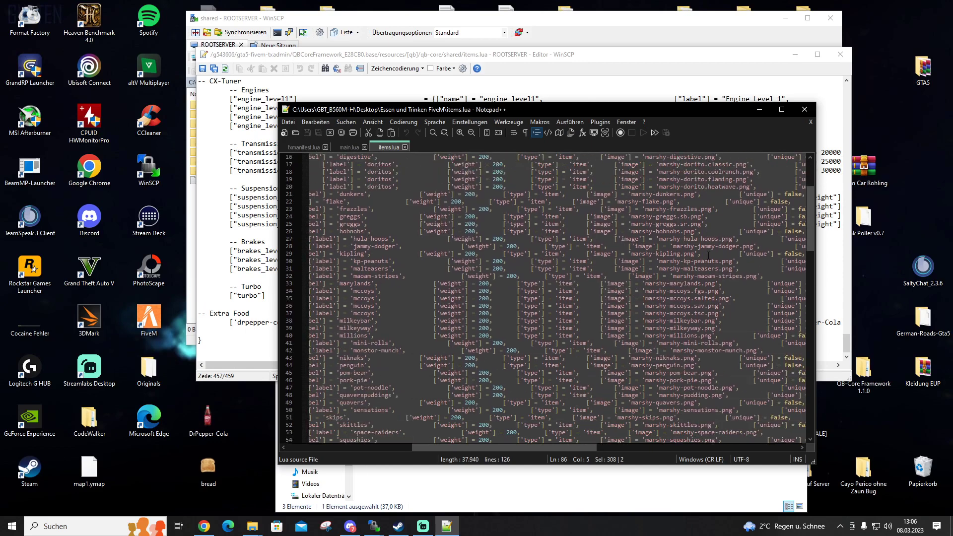
{"action": "scroll", "coordinate": [708, 256], "scroll_direction": "down", "scroll_amount": 1}
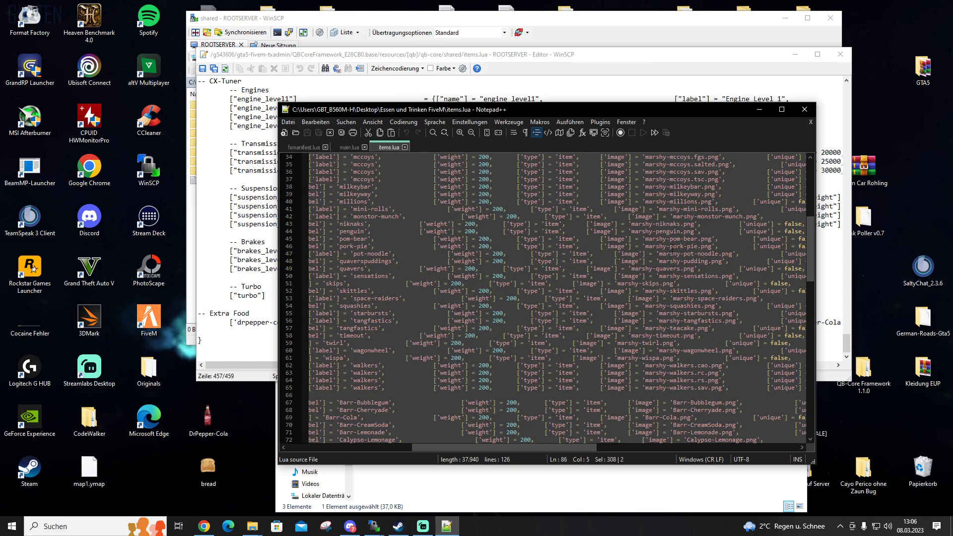
{"action": "scroll", "coordinate": [658, 275], "scroll_direction": "up", "scroll_amount": 2}
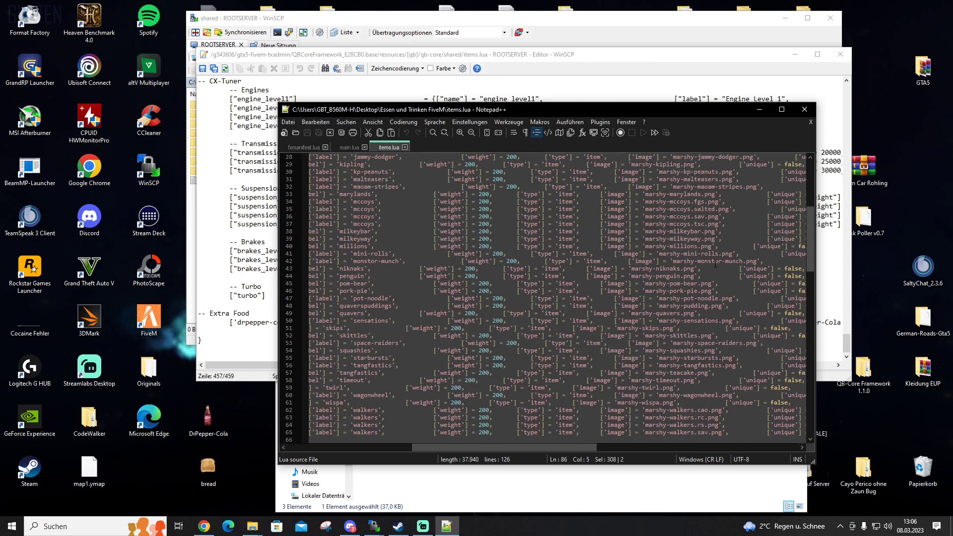
{"action": "scroll", "coordinate": [685, 256], "scroll_direction": "up", "scroll_amount": 3}
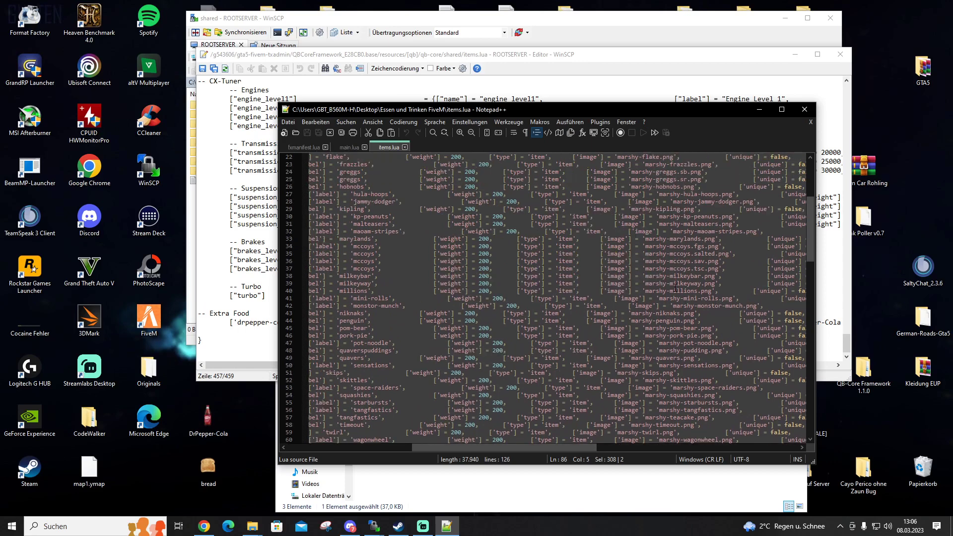
{"action": "scroll", "coordinate": [675, 287], "scroll_direction": "up", "scroll_amount": 1}
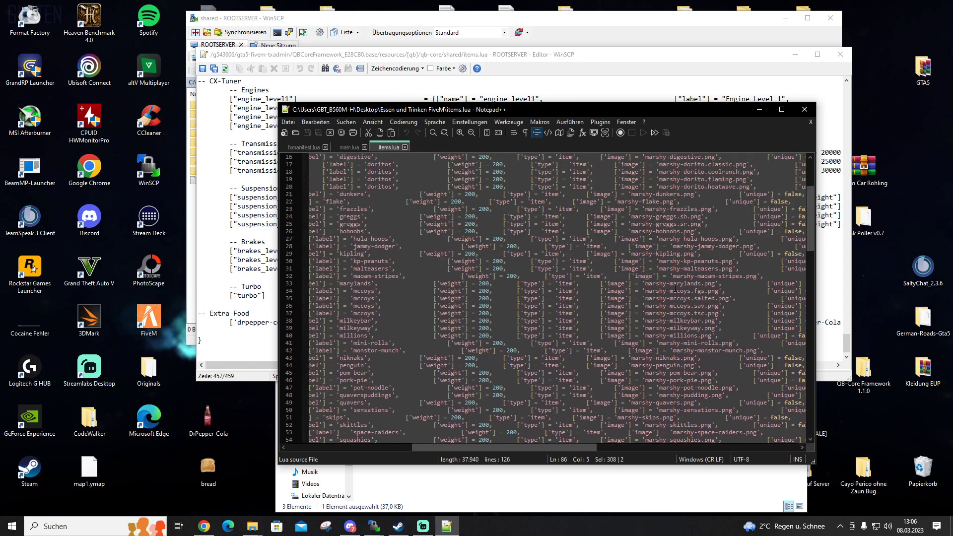
{"action": "scroll", "coordinate": [716, 299], "scroll_direction": "up", "scroll_amount": 1}
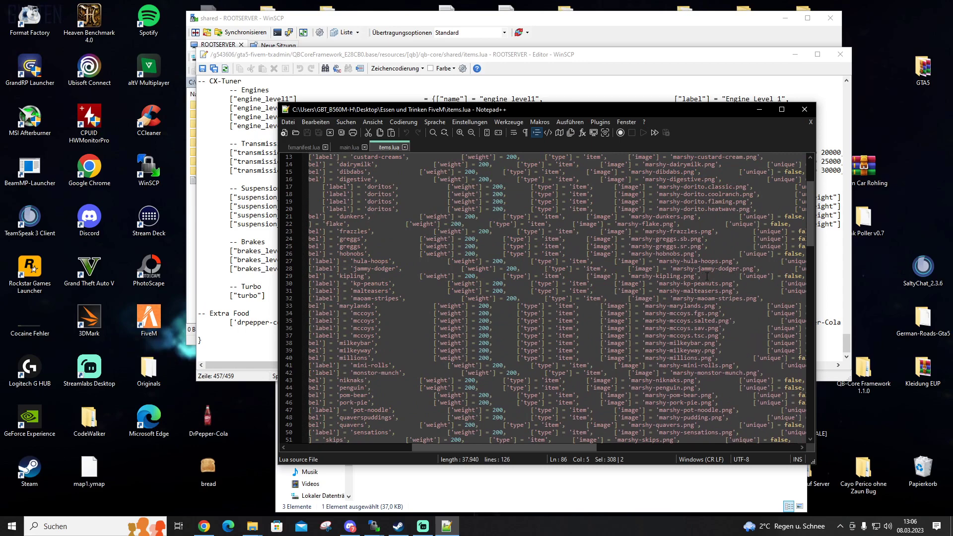
{"action": "scroll", "coordinate": [710, 274], "scroll_direction": "up", "scroll_amount": 1}
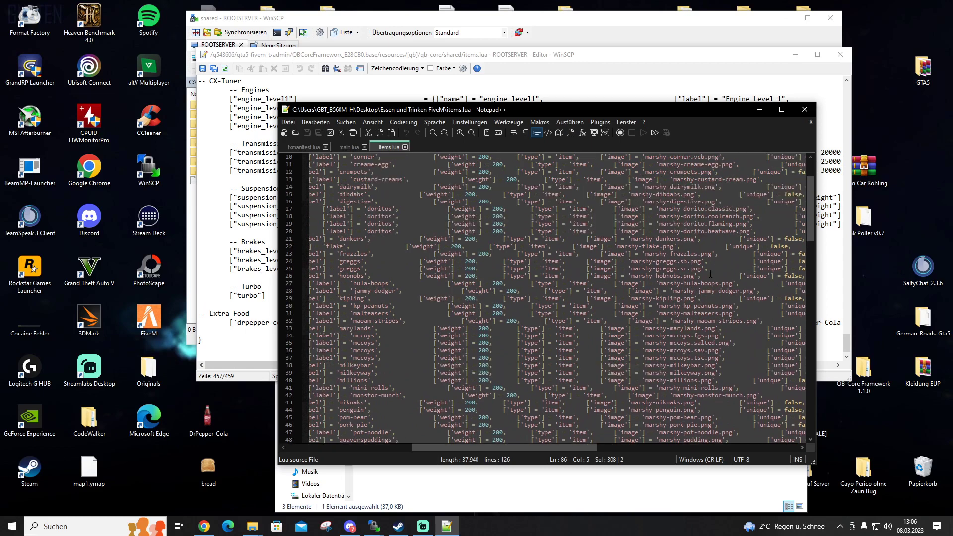
{"action": "scroll", "coordinate": [718, 296], "scroll_direction": "up", "scroll_amount": 3}
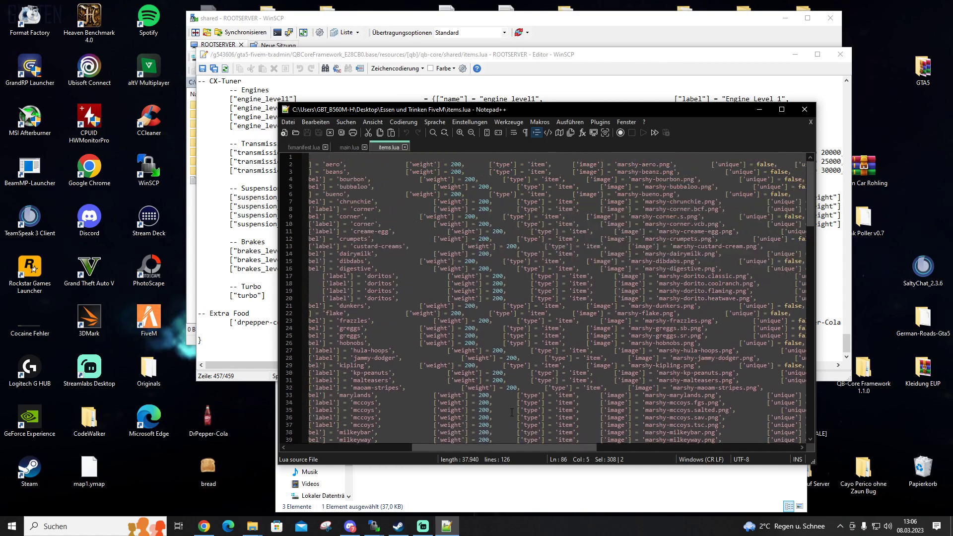
{"action": "left_click_drag", "start_coordinate": [476, 447], "coordinate": [350, 447]}
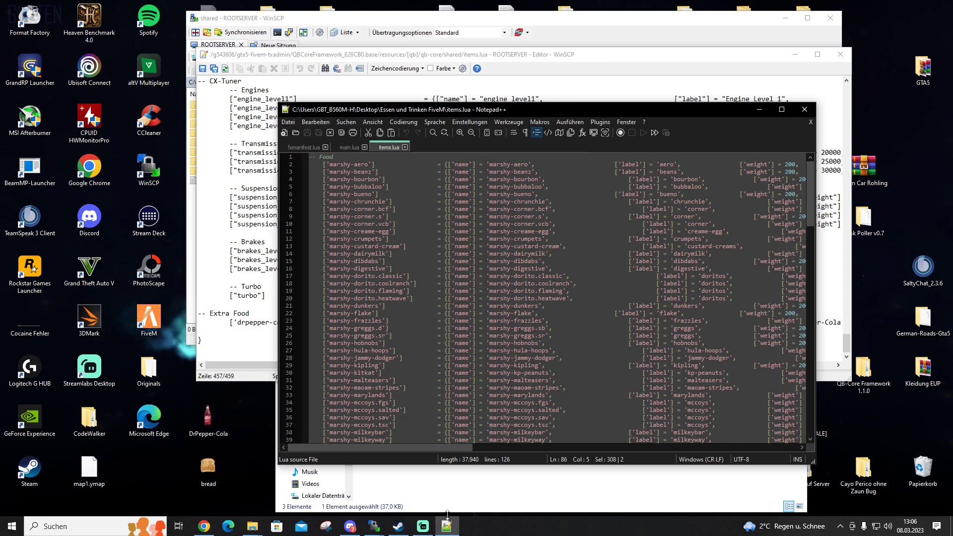
Step: Open the items folder inside Essen und Trinken FiveM in File Explorer and examine its food and drink images, moving the window slightly lower
{"action": "mouse_move", "coordinate": [447, 525]}
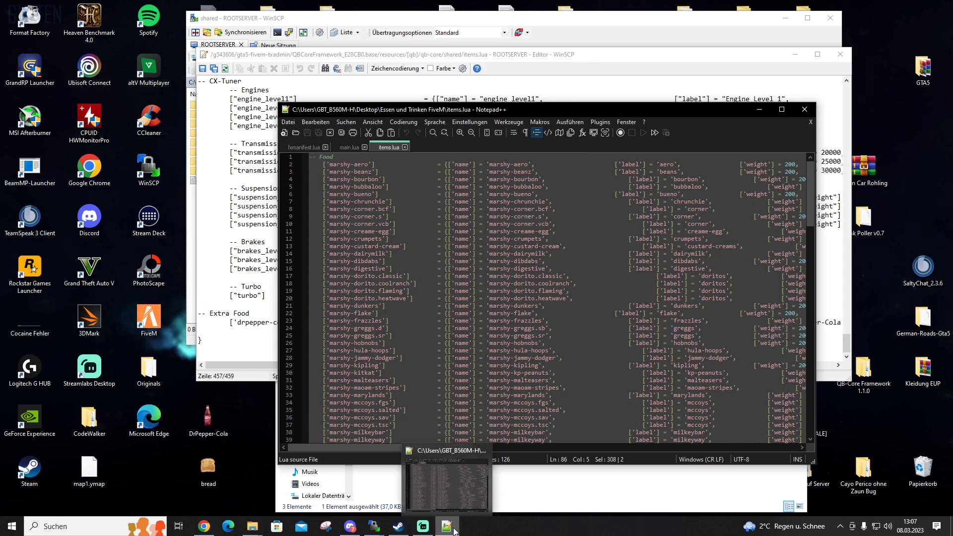
{"action": "left_click", "coordinate": [529, 510]}
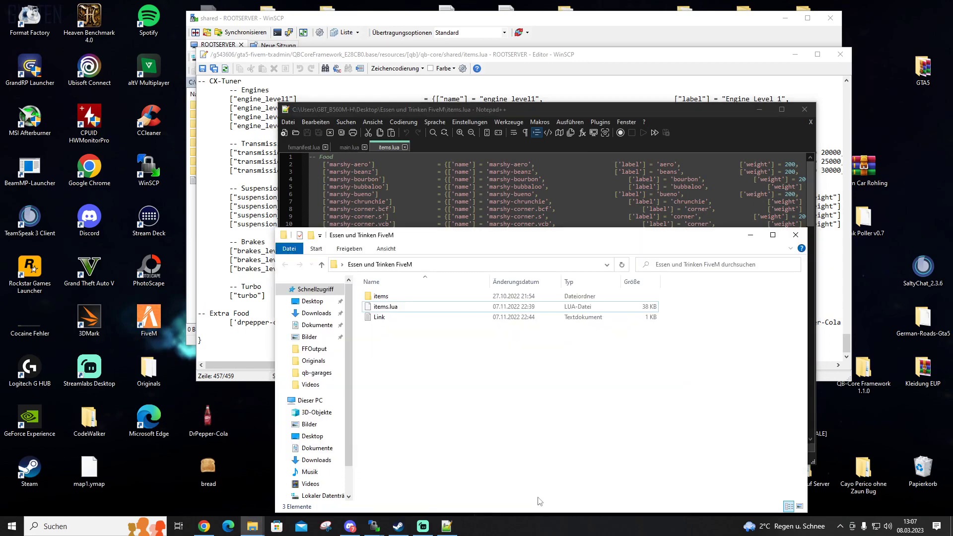
{"action": "double_click", "coordinate": [380, 295]}
{"action": "scroll", "coordinate": [551, 377], "scroll_direction": "down", "scroll_amount": 10}
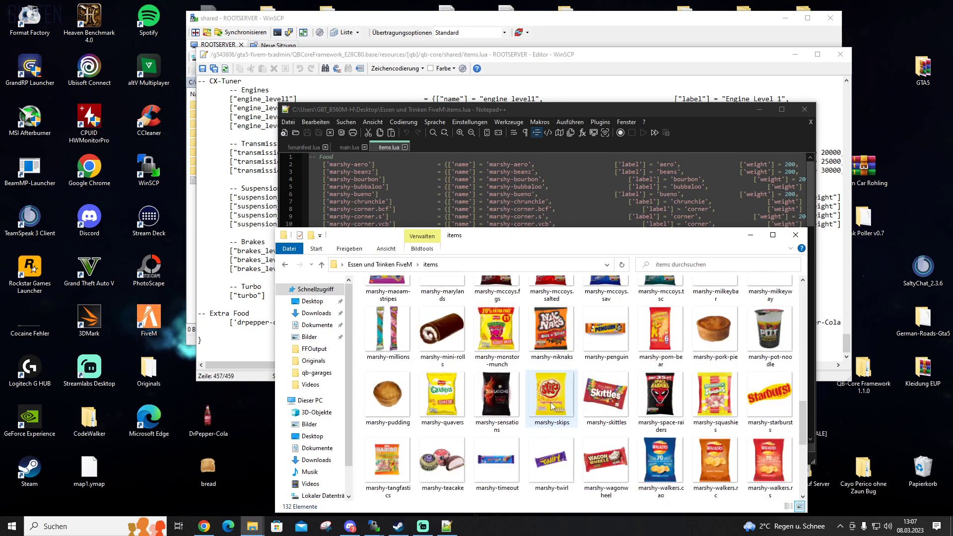
{"action": "scroll", "coordinate": [552, 406], "scroll_direction": "down", "scroll_amount": 3}
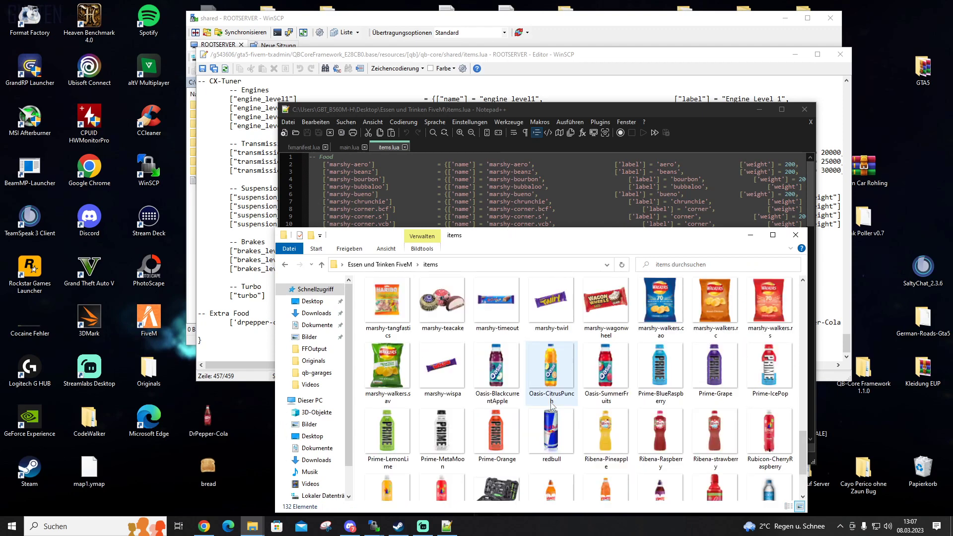
{"action": "scroll", "coordinate": [551, 406], "scroll_direction": "up", "scroll_amount": 2}
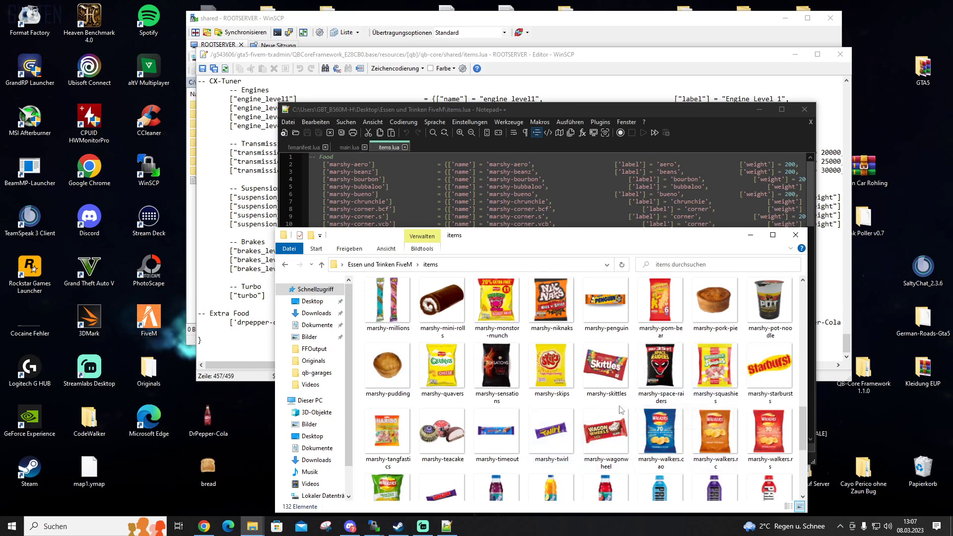
{"action": "scroll", "coordinate": [620, 410], "scroll_direction": "down", "scroll_amount": 5}
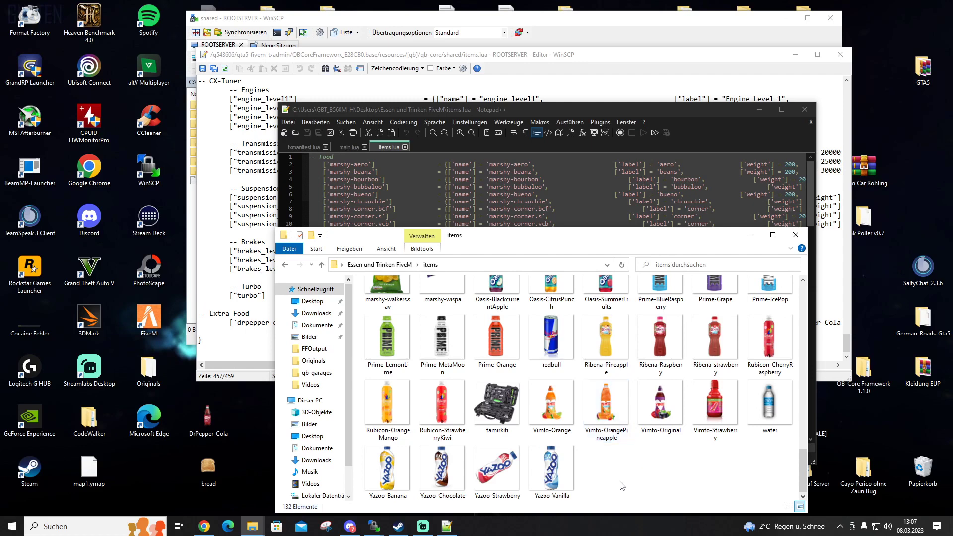
{"action": "scroll", "coordinate": [622, 486], "scroll_direction": "up", "scroll_amount": 3}
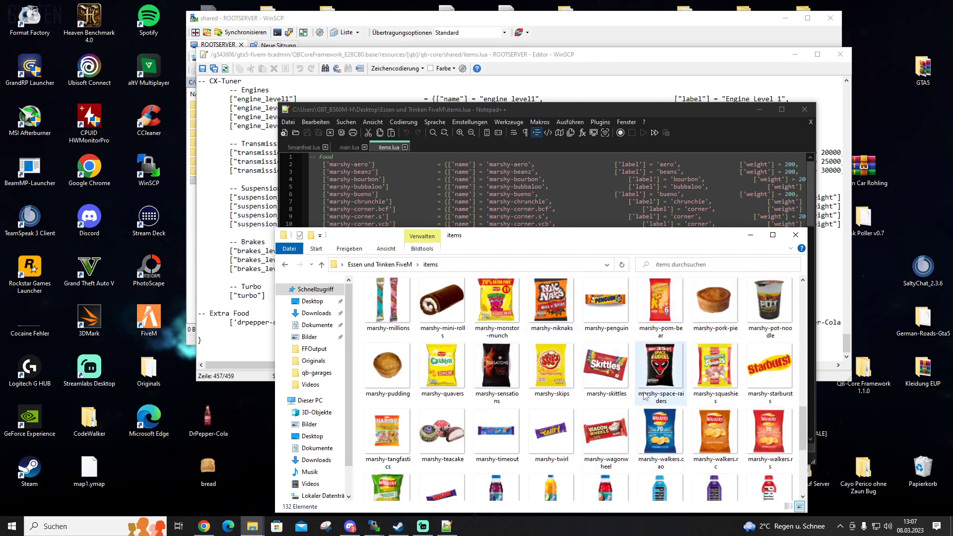
{"action": "scroll", "coordinate": [644, 395], "scroll_direction": "up", "scroll_amount": 5}
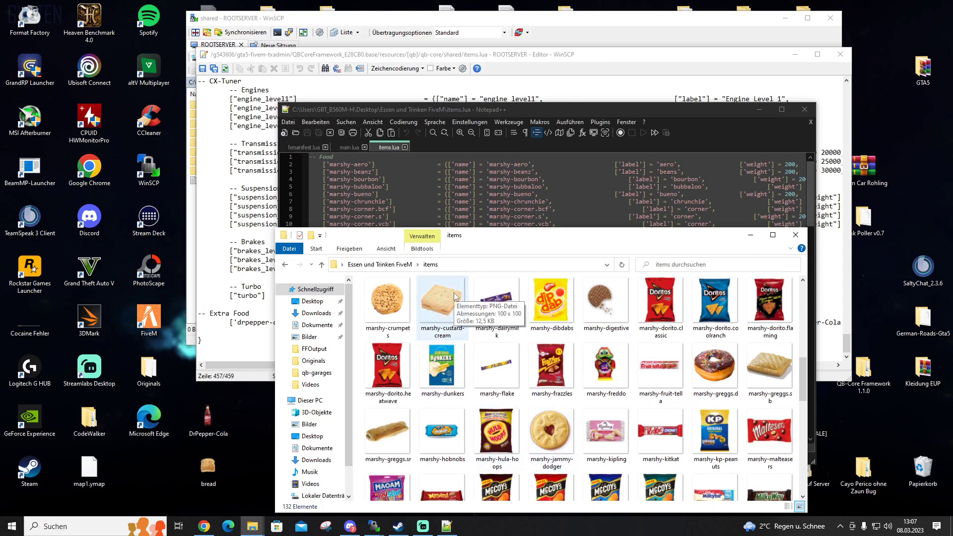
{"action": "mouse_move", "coordinate": [490, 239]}
{"action": "left_mouse_down"}
{"action": "mouse_move", "coordinate": [499, 252]}
{"action": "mouse_move", "coordinate": [491, 247]}
{"action": "left_mouse_up"}
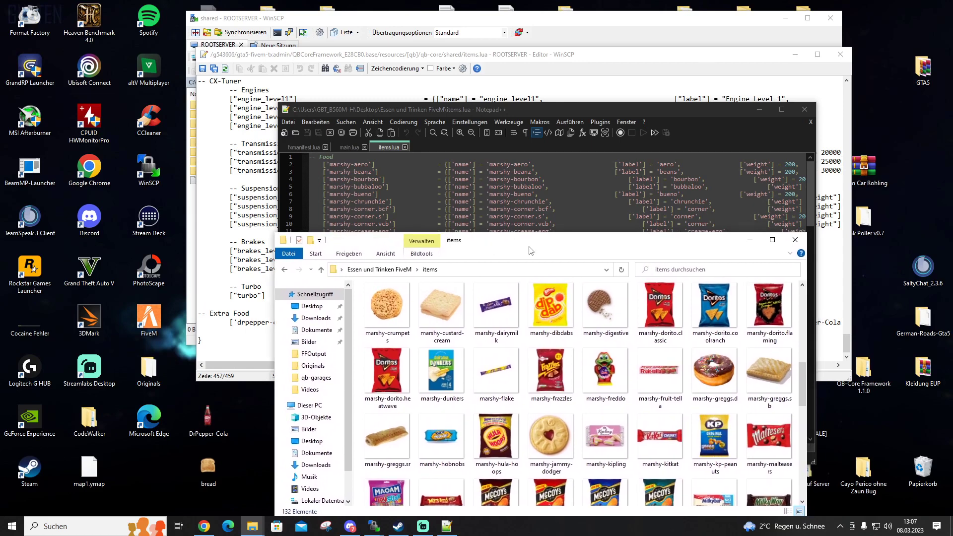
Step: Switch to items.lua in Notepad++, move its window higher, and review the item names from Food down to the Drinks section and back
{"action": "left_click_drag", "start_coordinate": [659, 112], "coordinate": [646, 89]}
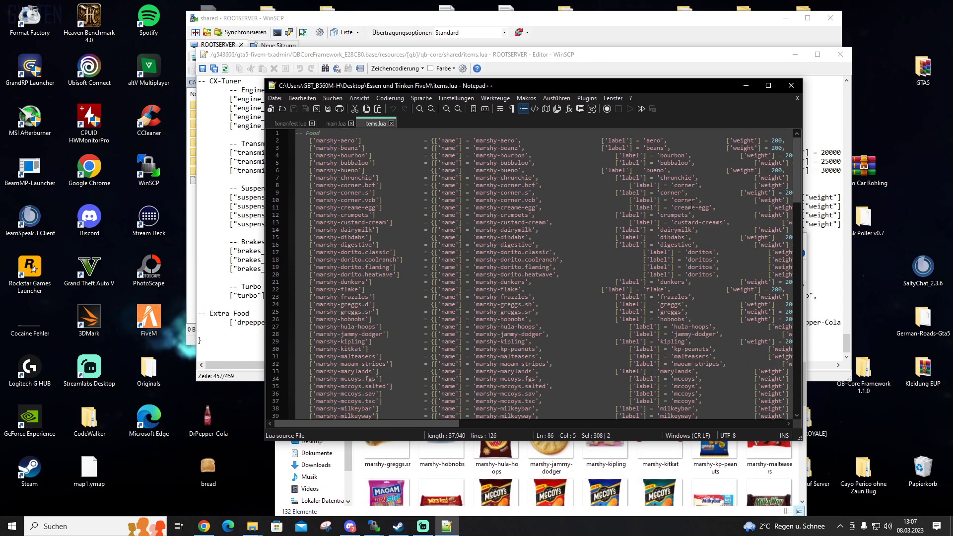
{"action": "scroll", "coordinate": [697, 365], "scroll_direction": "down", "scroll_amount": 11}
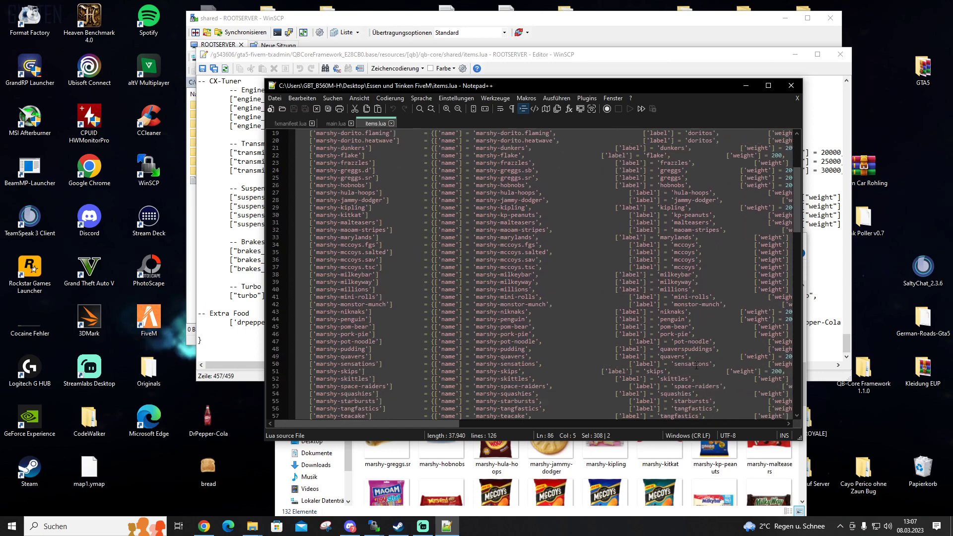
{"action": "scroll", "coordinate": [696, 366], "scroll_direction": "down", "scroll_amount": 3}
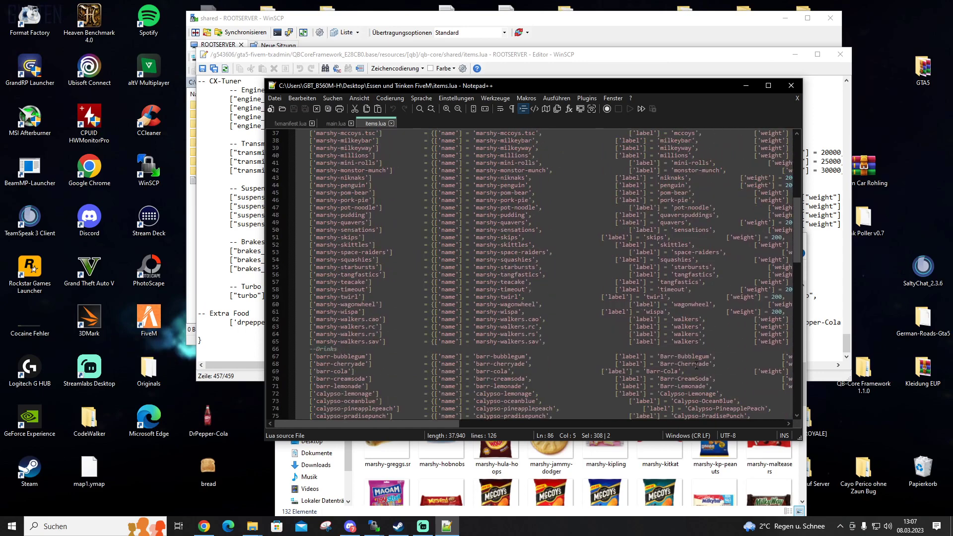
{"action": "scroll", "coordinate": [697, 365], "scroll_direction": "up", "scroll_amount": 5}
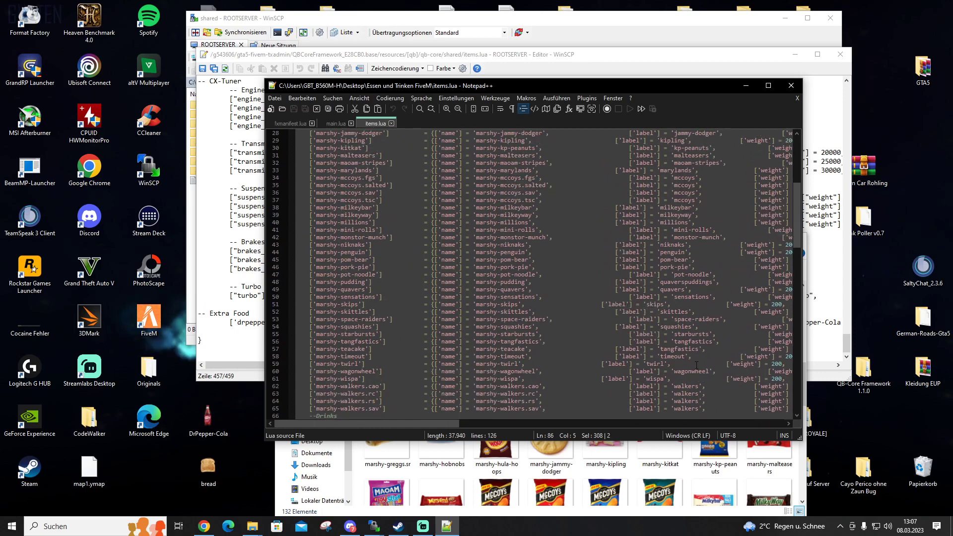
{"action": "scroll", "coordinate": [697, 365], "scroll_direction": "up", "scroll_amount": 1}
{"action": "scroll", "coordinate": [697, 365], "scroll_direction": "up", "scroll_amount": 1}
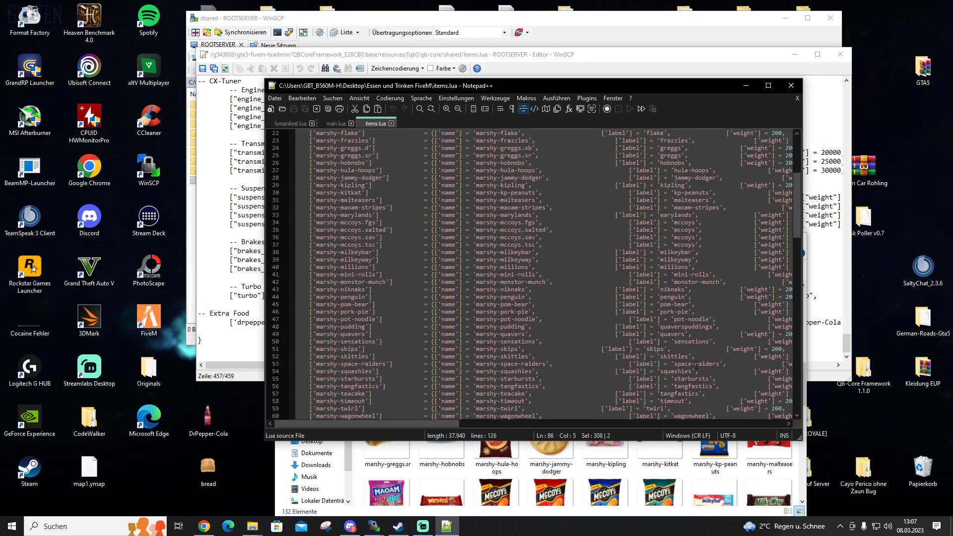
{"action": "scroll", "coordinate": [697, 366], "scroll_direction": "up", "scroll_amount": 5}
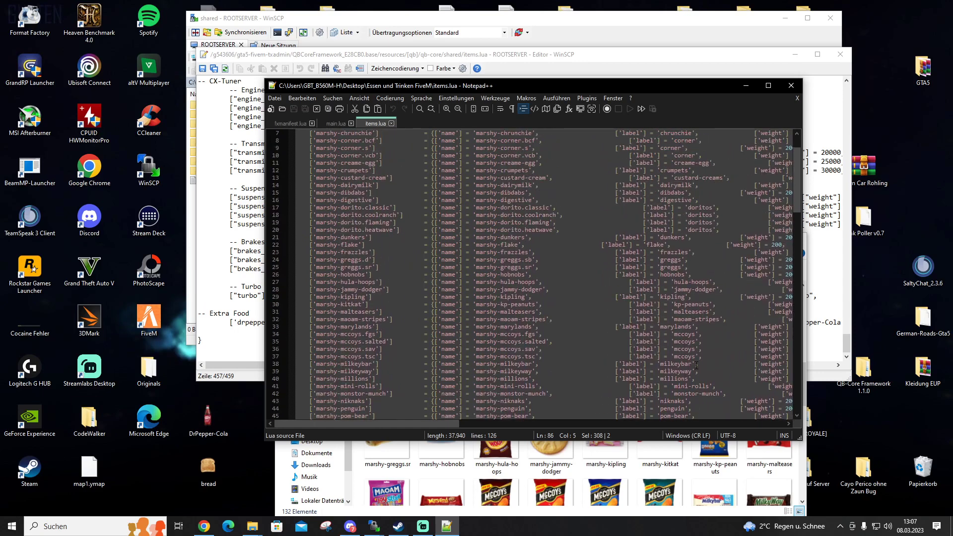
{"action": "scroll", "coordinate": [696, 365], "scroll_direction": "up", "scroll_amount": 2}
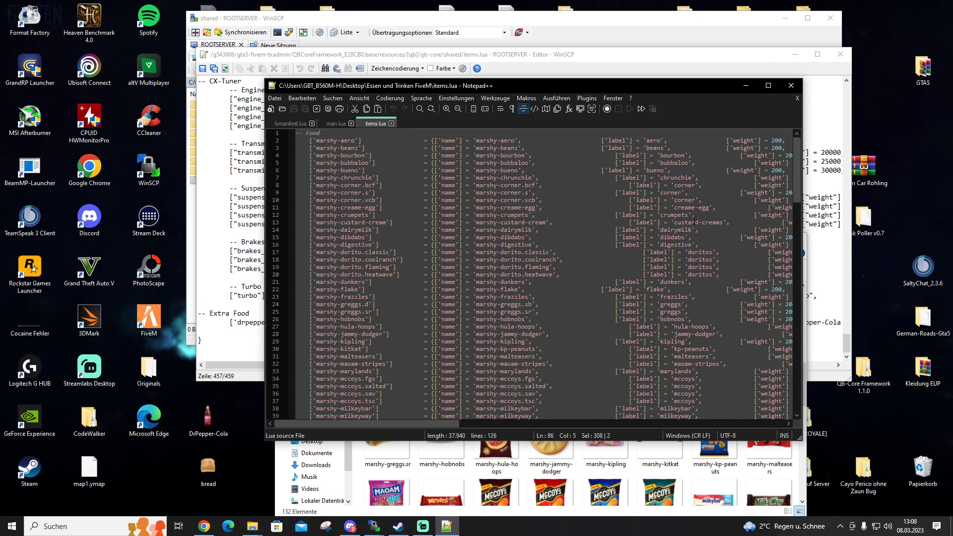
Step: Return to the items folder in File Explorer, browse the food images for a suitable item, and select the marshy-greggs.d donut image
{"action": "left_click", "coordinate": [639, 59]}
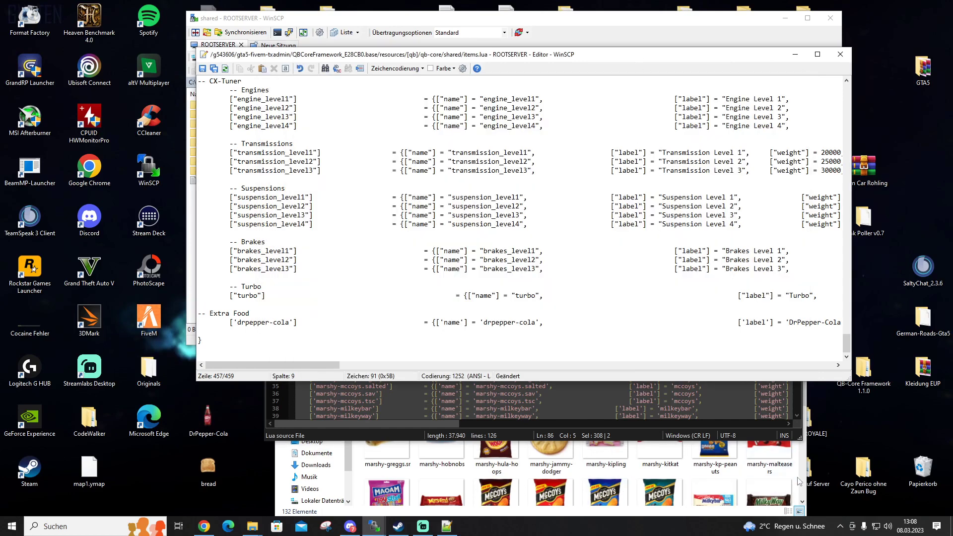
{"action": "left_click", "coordinate": [797, 482]}
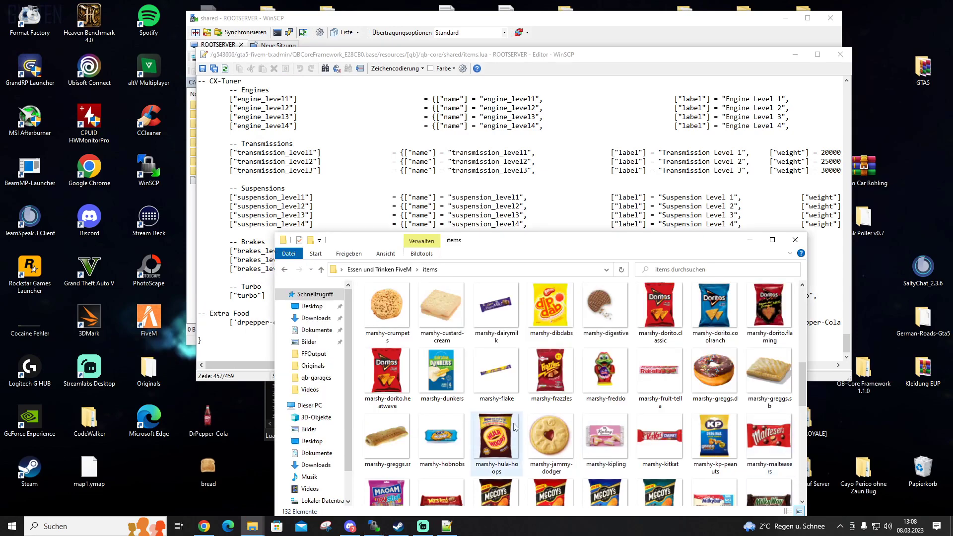
{"action": "scroll", "coordinate": [514, 426], "scroll_direction": "up", "scroll_amount": 10}
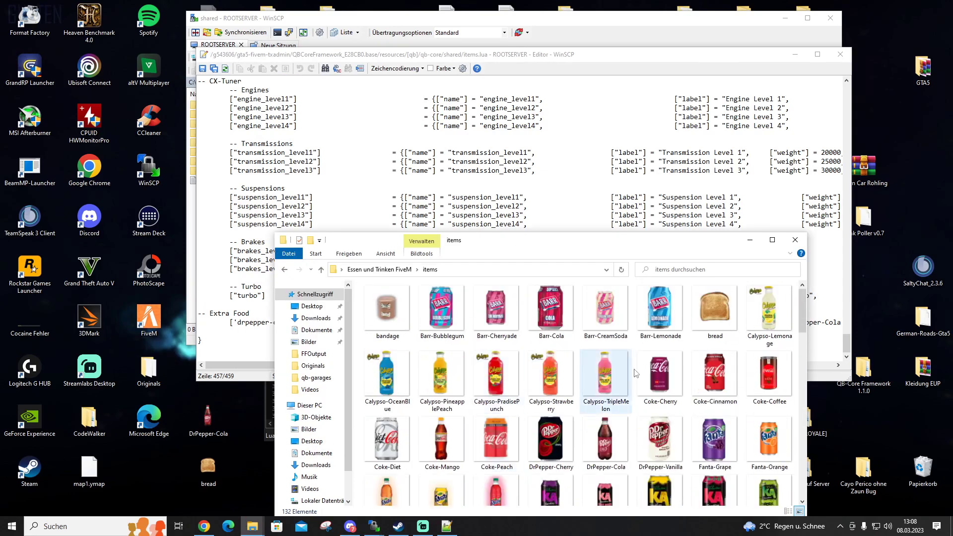
{"action": "scroll", "coordinate": [580, 395], "scroll_direction": "down", "scroll_amount": 10}
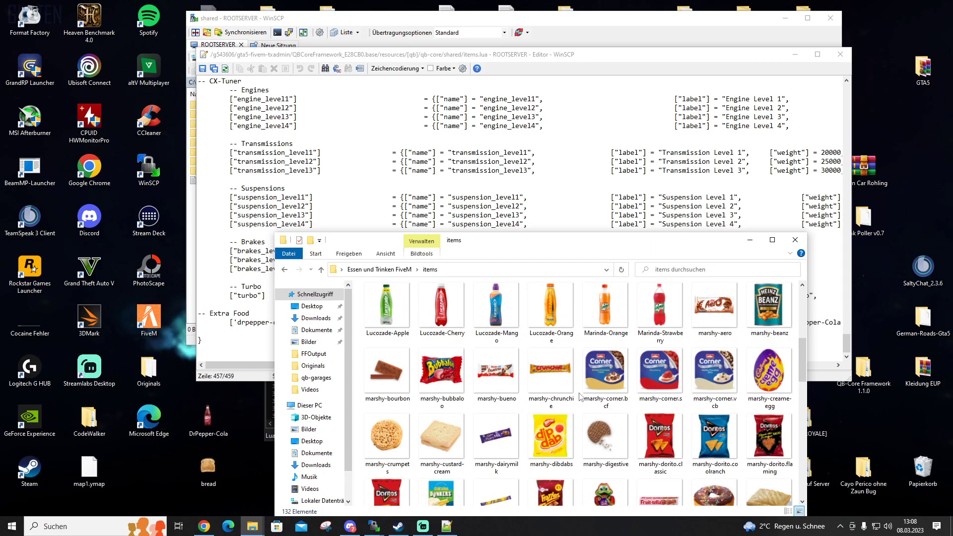
{"action": "scroll", "coordinate": [585, 397], "scroll_direction": "down", "scroll_amount": 2}
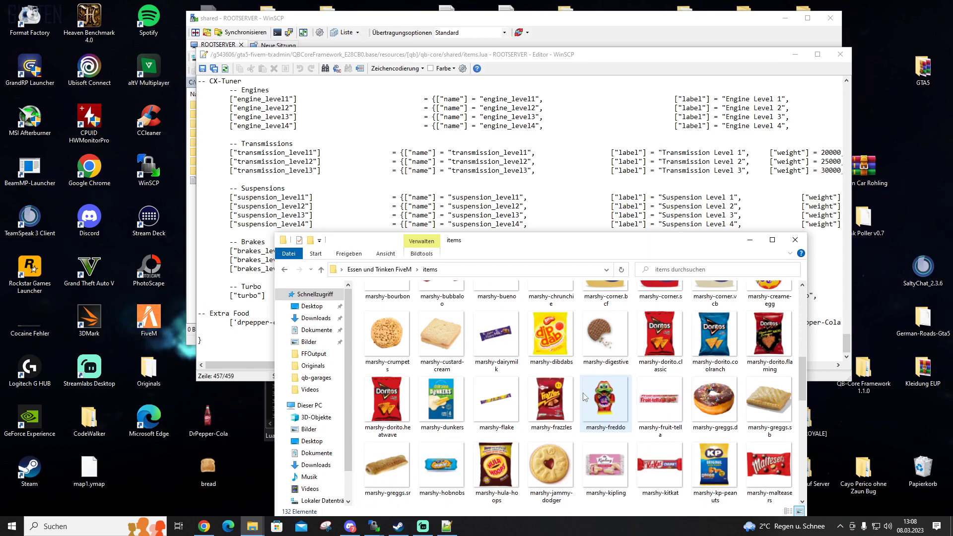
{"action": "scroll", "coordinate": [585, 397], "scroll_direction": "down", "scroll_amount": 2}
{"action": "scroll", "coordinate": [584, 397], "scroll_direction": "down", "scroll_amount": 1}
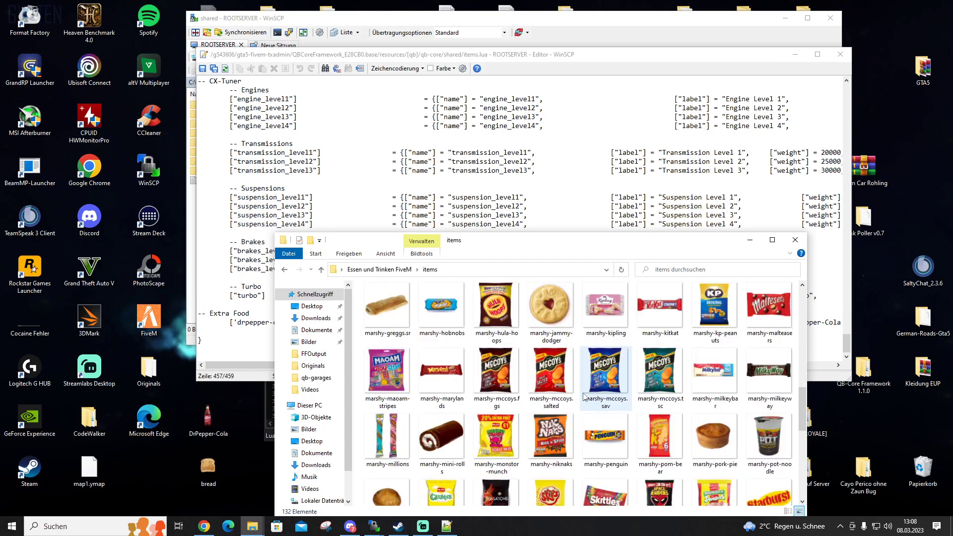
{"action": "scroll", "coordinate": [583, 396], "scroll_direction": "up", "scroll_amount": 3}
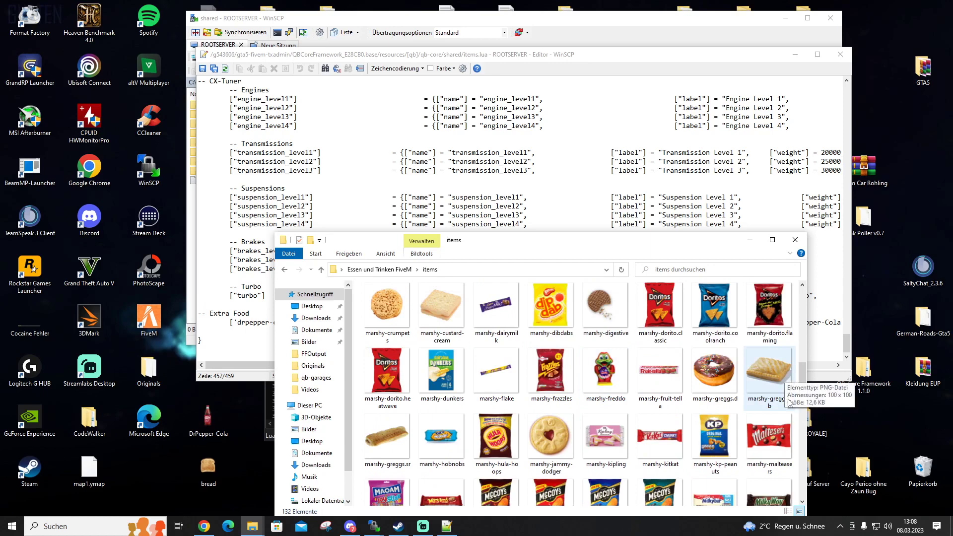
{"action": "left_click", "coordinate": [715, 402]}
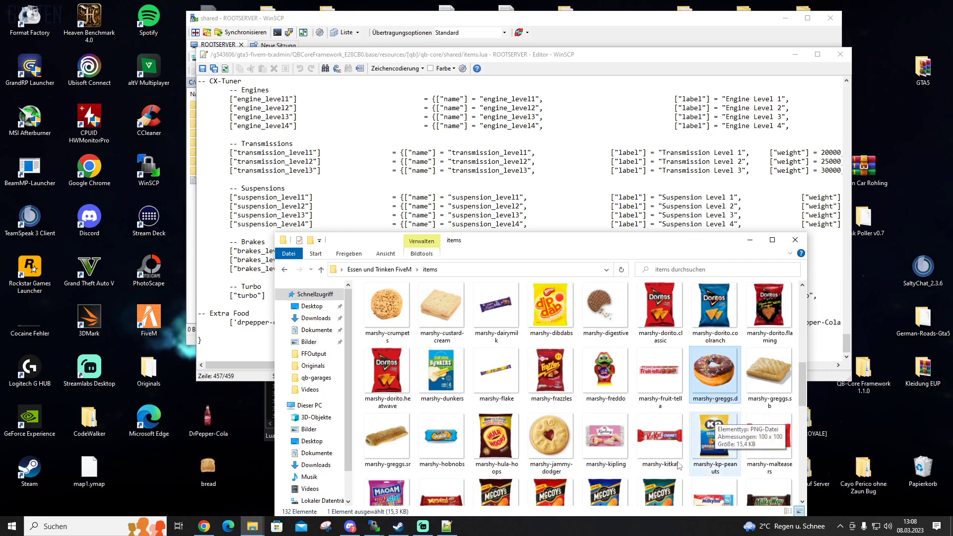
Step: Switch to items.lua in Notepad++ and look through the image file names of the Food entries for the marshy-greggs.d donut
{"action": "left_click", "coordinate": [446, 526]}
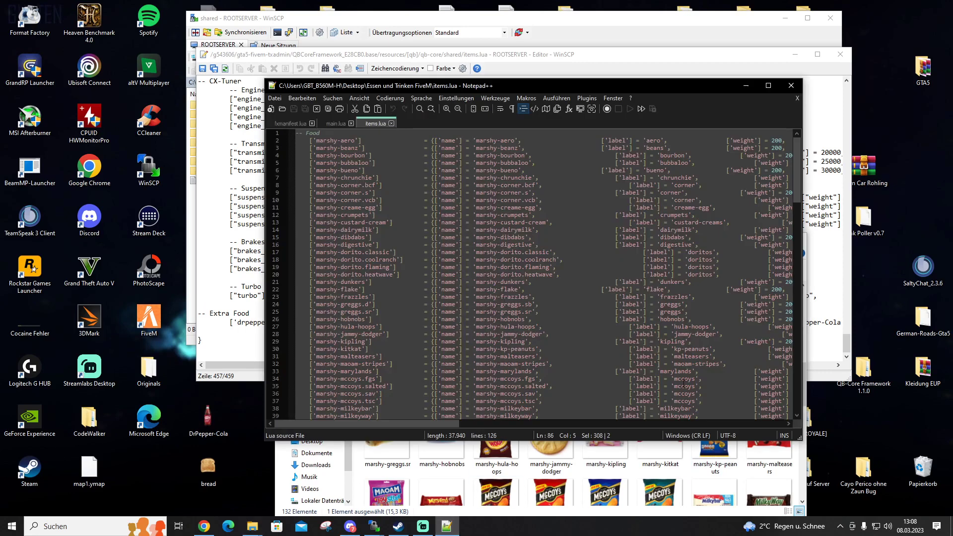
{"action": "left_click", "coordinate": [499, 424]}
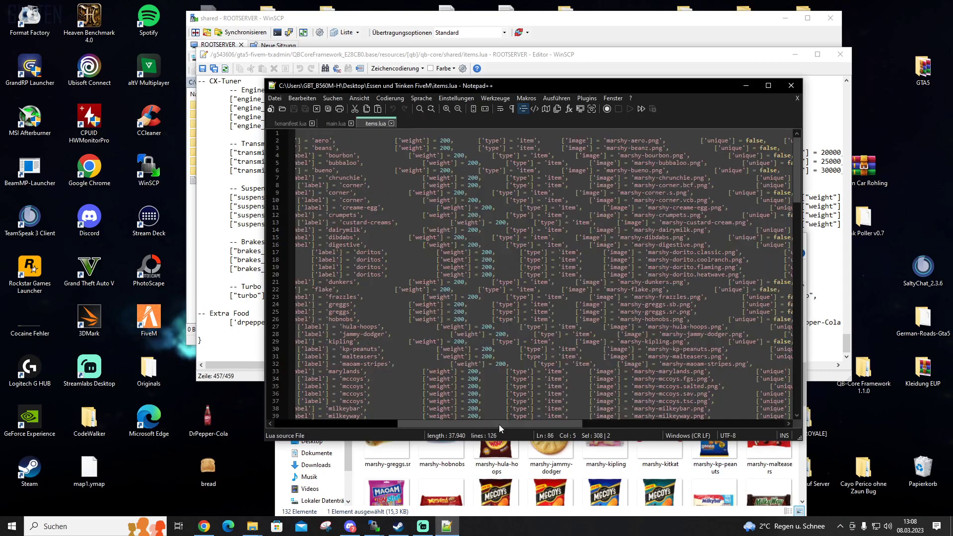
{"action": "left_click_drag", "start_coordinate": [543, 424], "coordinate": [579, 422]}
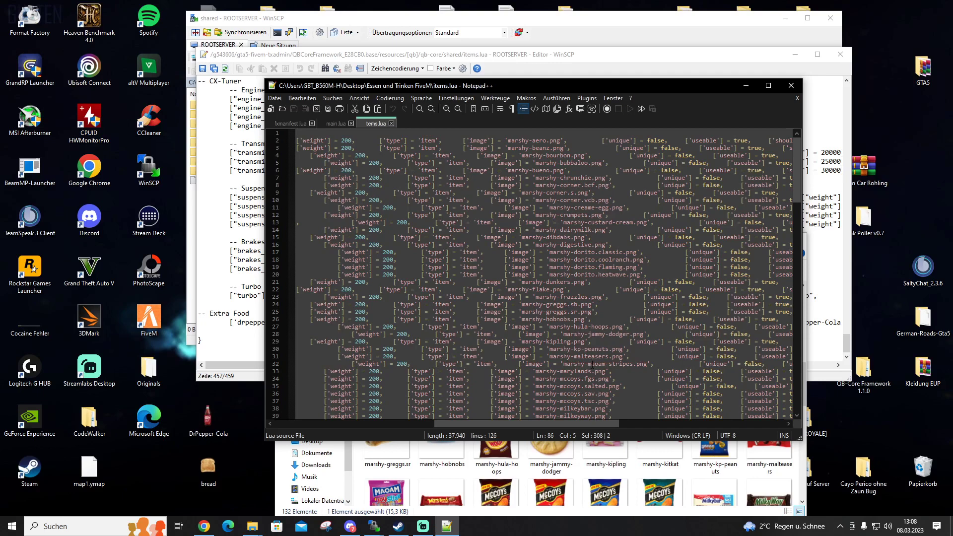
{"action": "scroll", "coordinate": [593, 365], "scroll_direction": "down", "scroll_amount": 2}
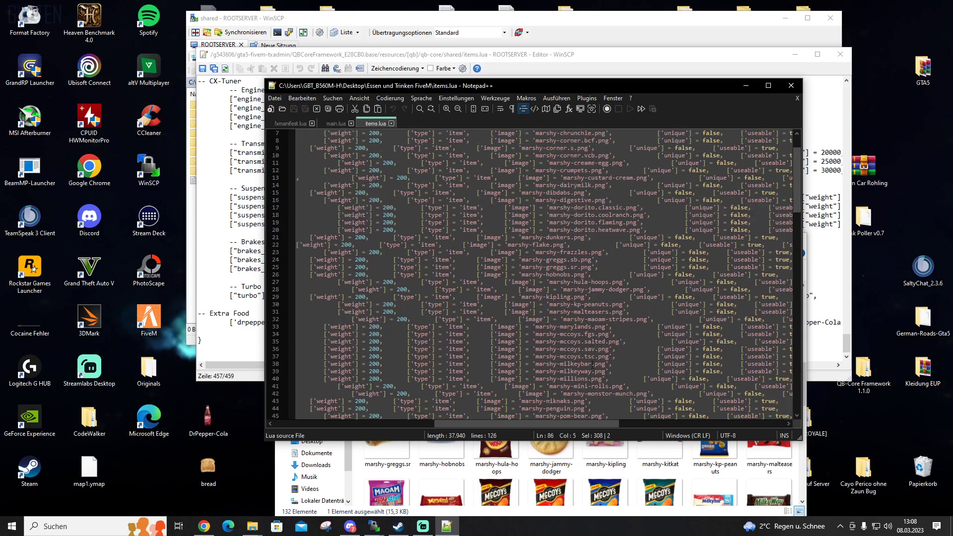
{"action": "scroll", "coordinate": [593, 364], "scroll_direction": "down", "scroll_amount": 6}
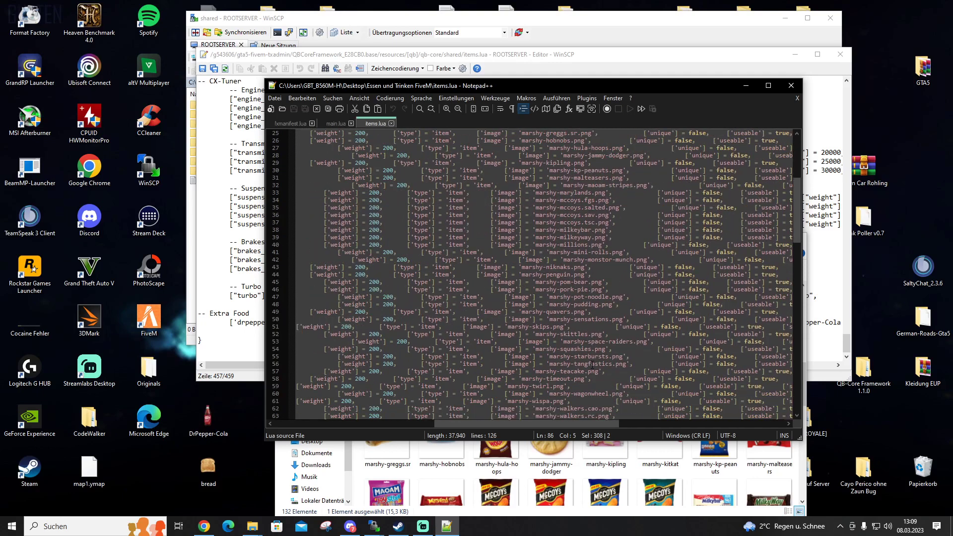
{"action": "scroll", "coordinate": [592, 365], "scroll_direction": "down", "scroll_amount": 1}
{"action": "scroll", "coordinate": [592, 365], "scroll_direction": "up", "scroll_amount": 9}
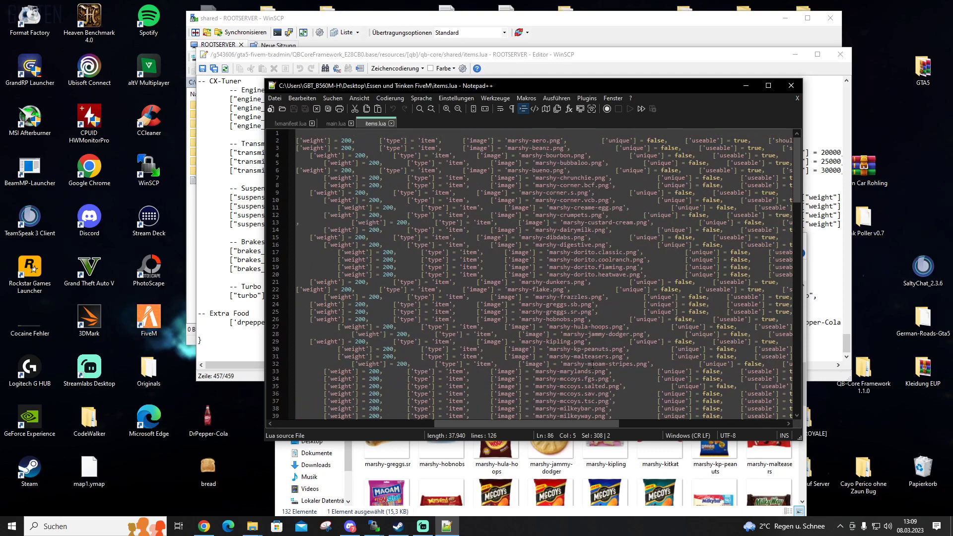
Step: Move the Notepad++ window clear of the donut image and check the image names line by line from marshy-aero.png to marshy-frazzles.png
{"action": "left_click_drag", "start_coordinate": [545, 87], "coordinate": [413, 85]}
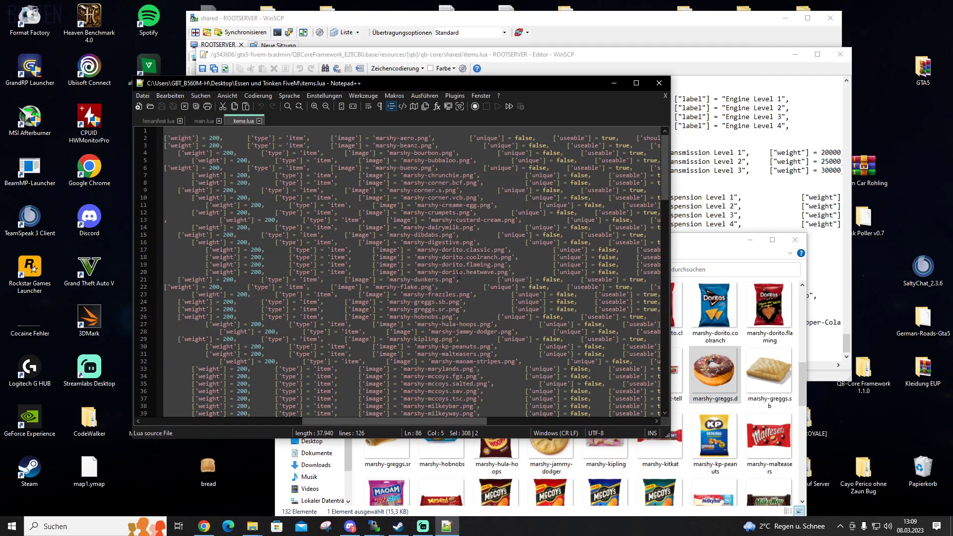
{"action": "left_click", "coordinate": [415, 138]}
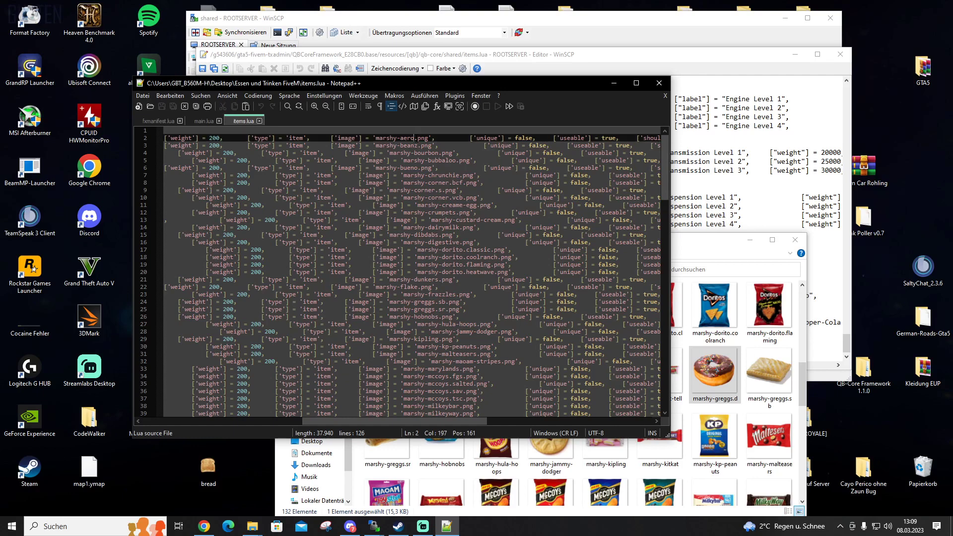
{"action": "key", "text": "Down"}
{"action": "key", "text": "Down"}
{"action": "key", "text": "Down"}
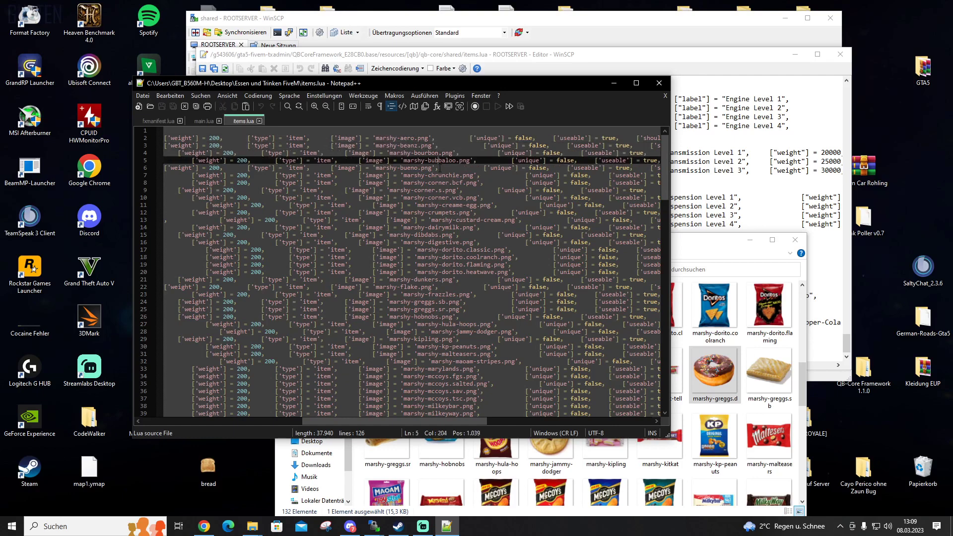
{"action": "key", "text": "Down"}
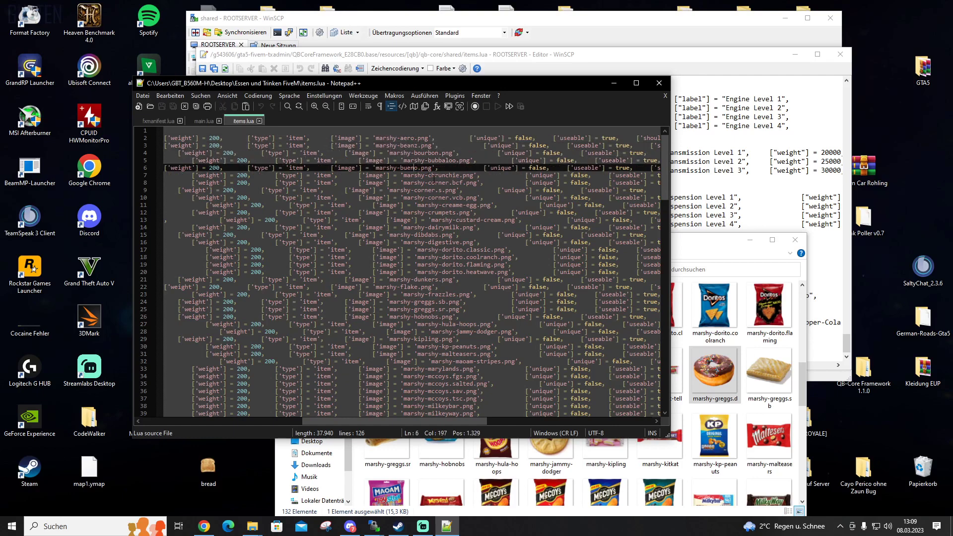
{"action": "key", "text": "Down"}
{"action": "key", "text": "Down"}
{"action": "key", "text": "Down"}
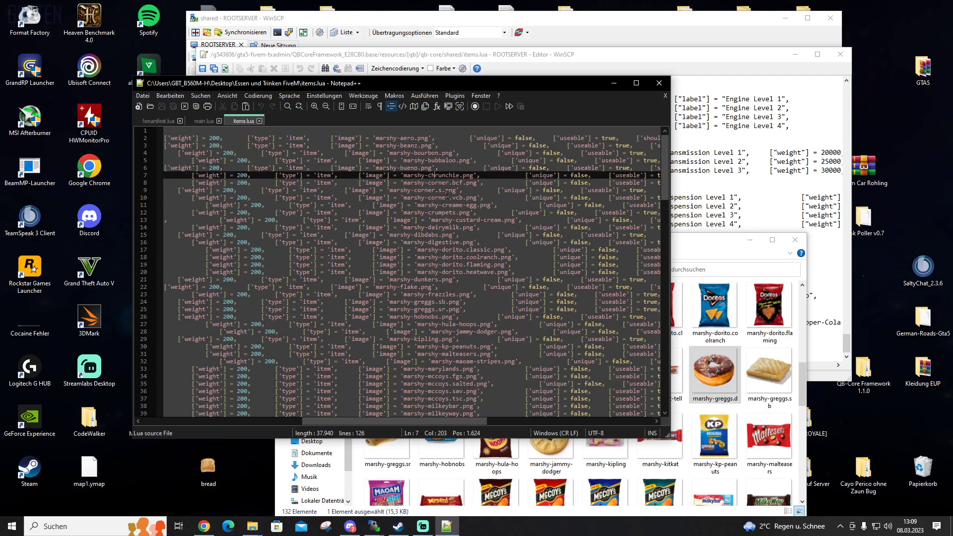
{"action": "key", "text": "shift+Right"}
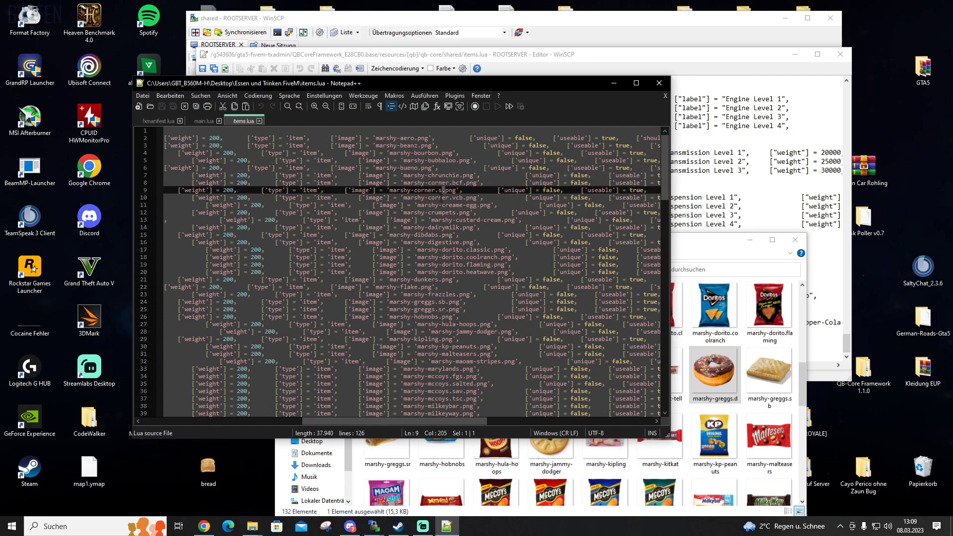
{"action": "key", "text": "Down"}
{"action": "key", "text": "Down"}
{"action": "key", "text": "Down"}
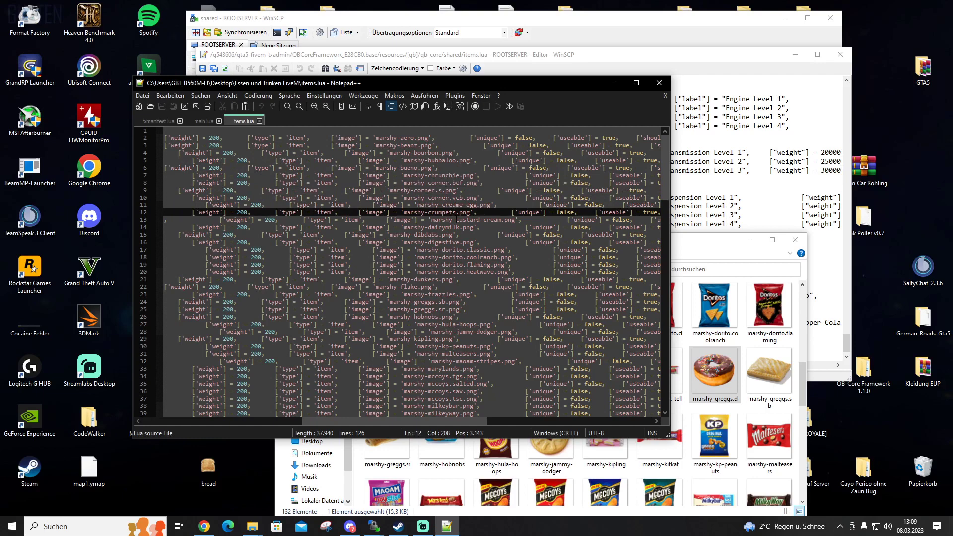
{"action": "key", "text": "Down"}
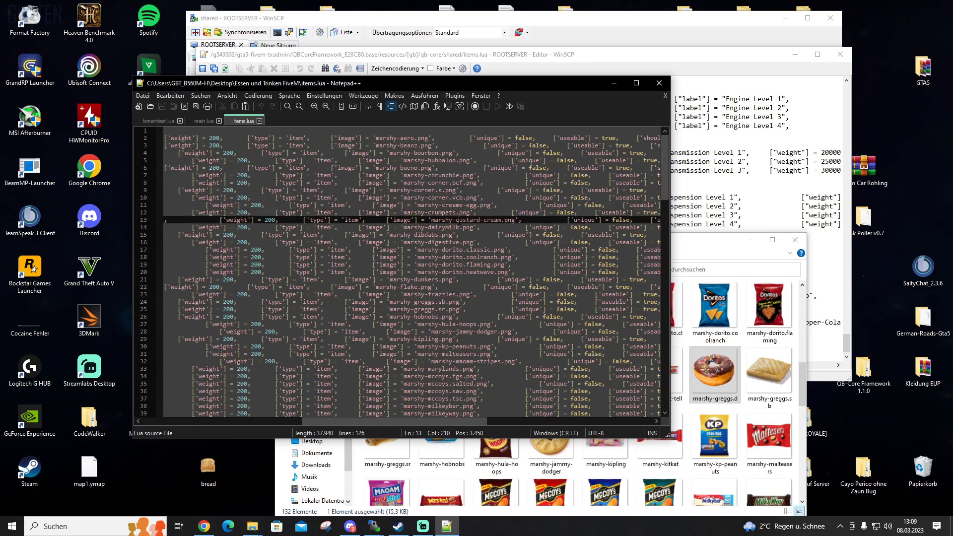
{"action": "key", "text": "Down"}
{"action": "key", "text": "Down"}
{"action": "key", "text": "Down"}
{"action": "key", "text": "Down"}
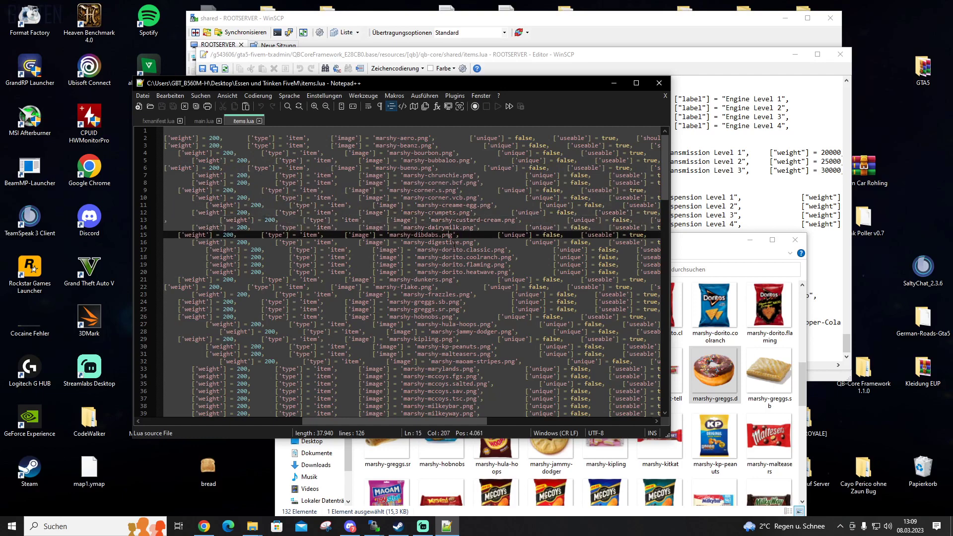
{"action": "key", "text": "Down"}
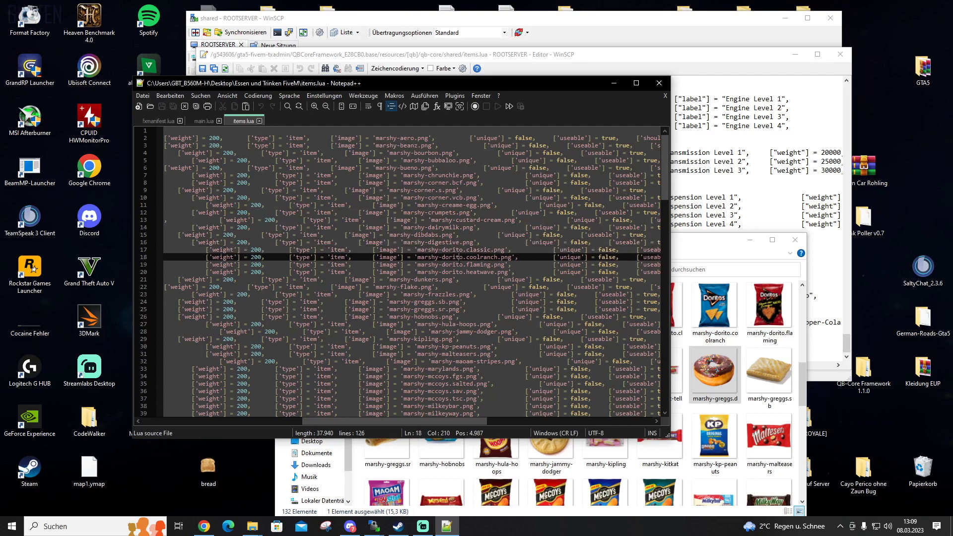
{"action": "key", "text": "Down"}
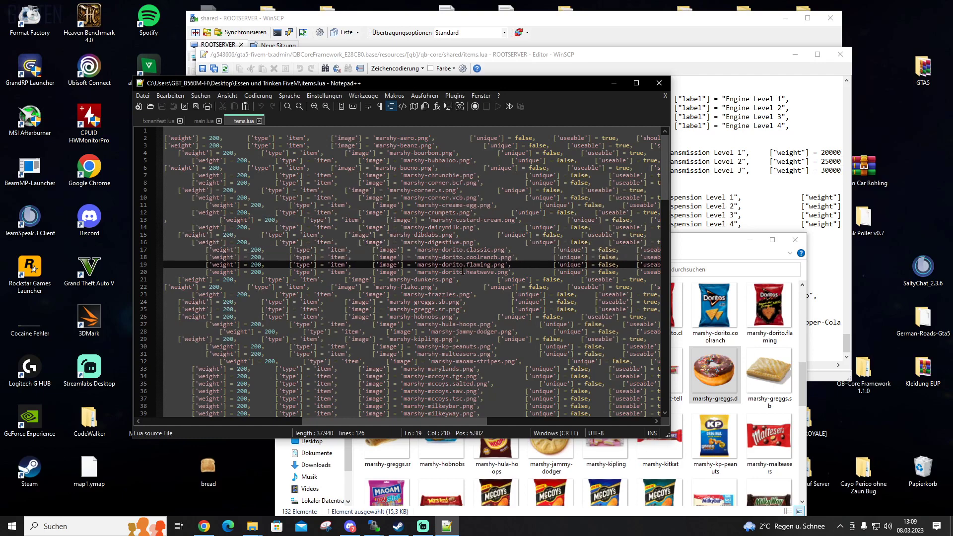
{"action": "key", "text": "Down"}
{"action": "left_click", "coordinate": [441, 280]}
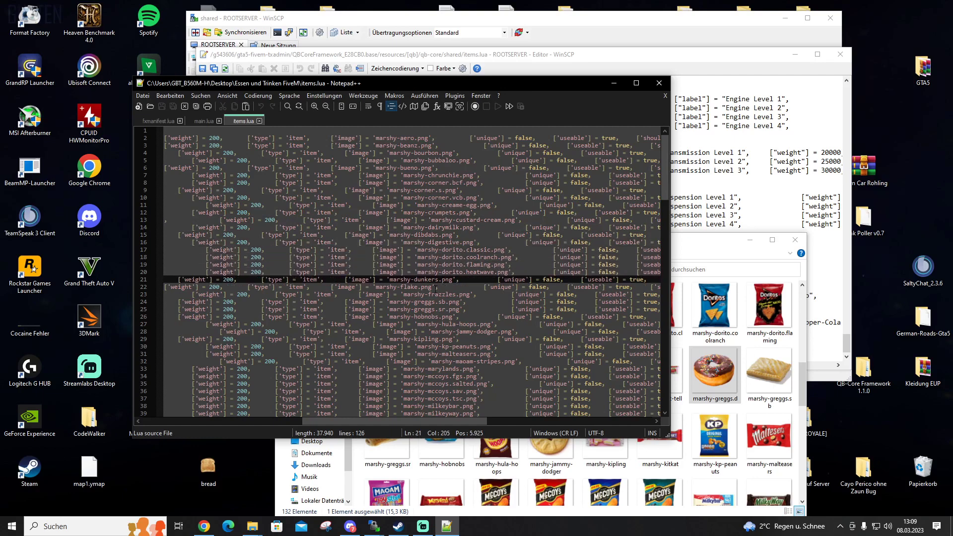
{"action": "left_click", "coordinate": [418, 288]}
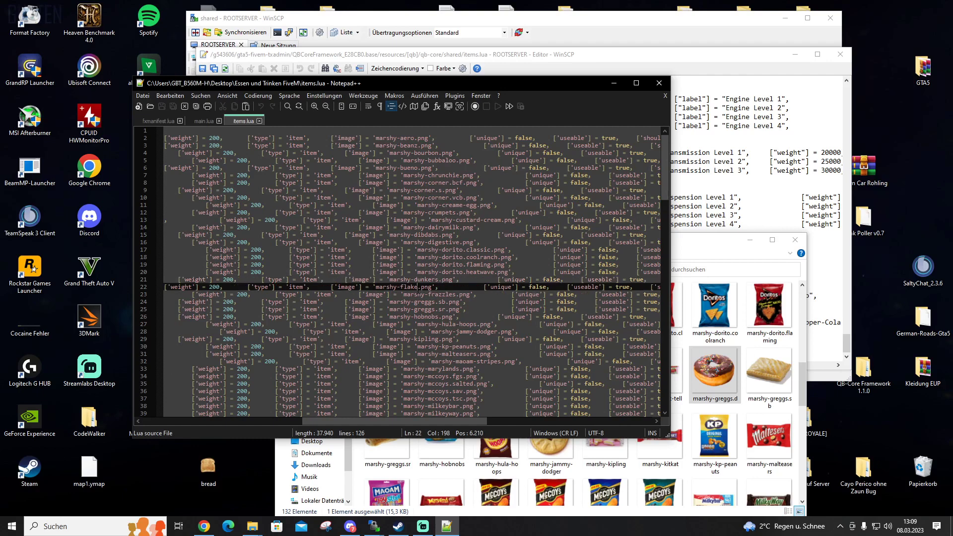
{"action": "left_click", "coordinate": [421, 295]}
Step: Check the image names around marshy-kp-peanuts.png and marshy-maoam-stripes.png, working back up to marshy-greggs.sr.png
{"action": "scroll", "coordinate": [435, 330], "scroll_direction": "down", "scroll_amount": 2}
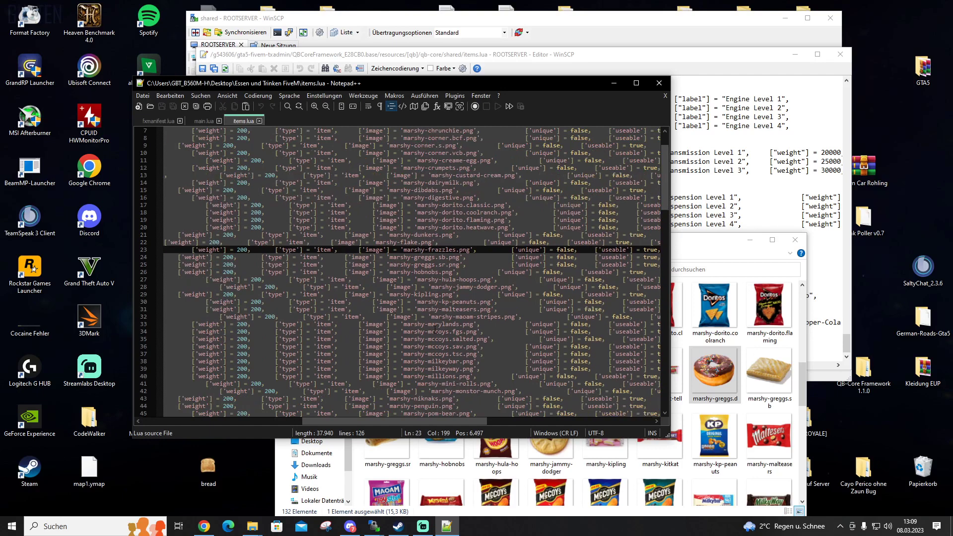
{"action": "left_click", "coordinate": [437, 302]}
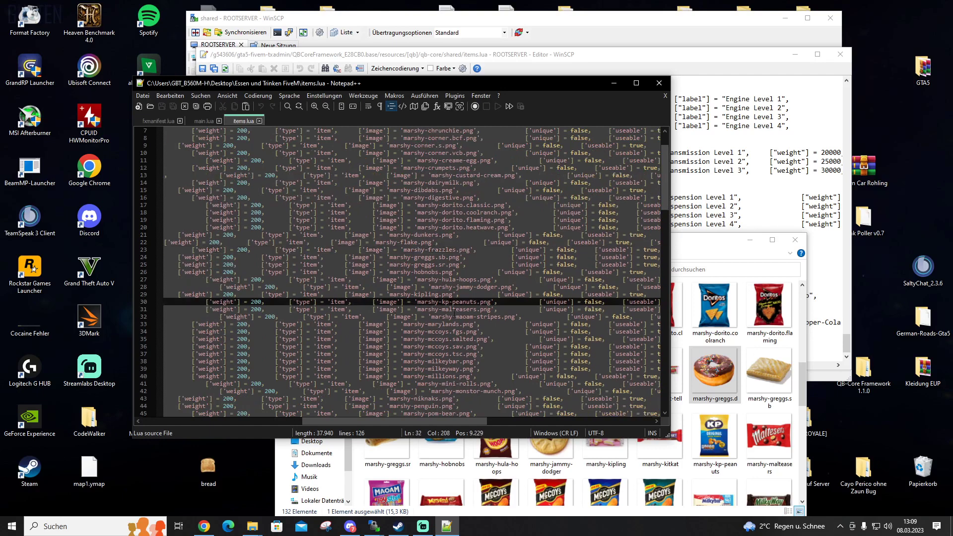
{"action": "left_click", "coordinate": [454, 316]}
{"action": "left_click", "coordinate": [435, 295]}
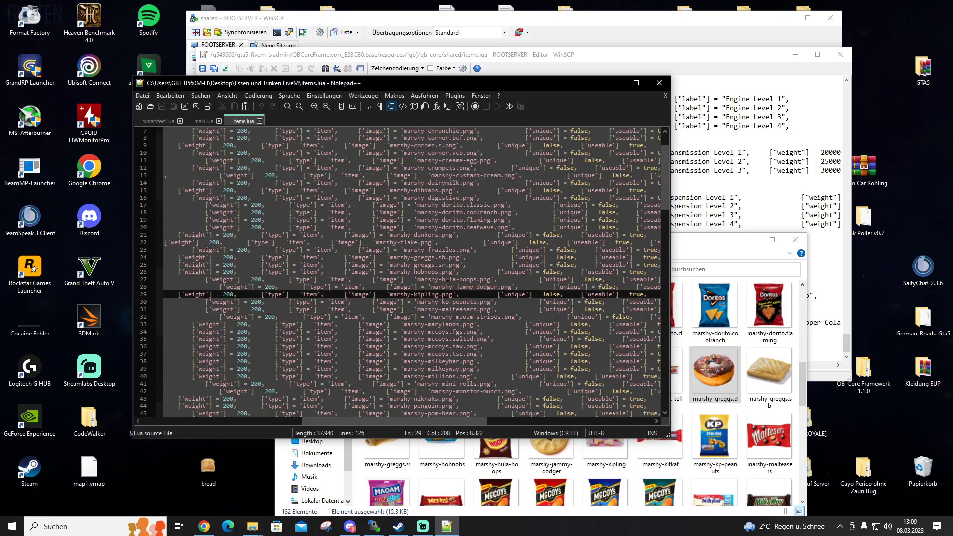
{"action": "left_click", "coordinate": [450, 287]}
{"action": "left_click", "coordinate": [432, 279]}
{"action": "left_click", "coordinate": [425, 264]}
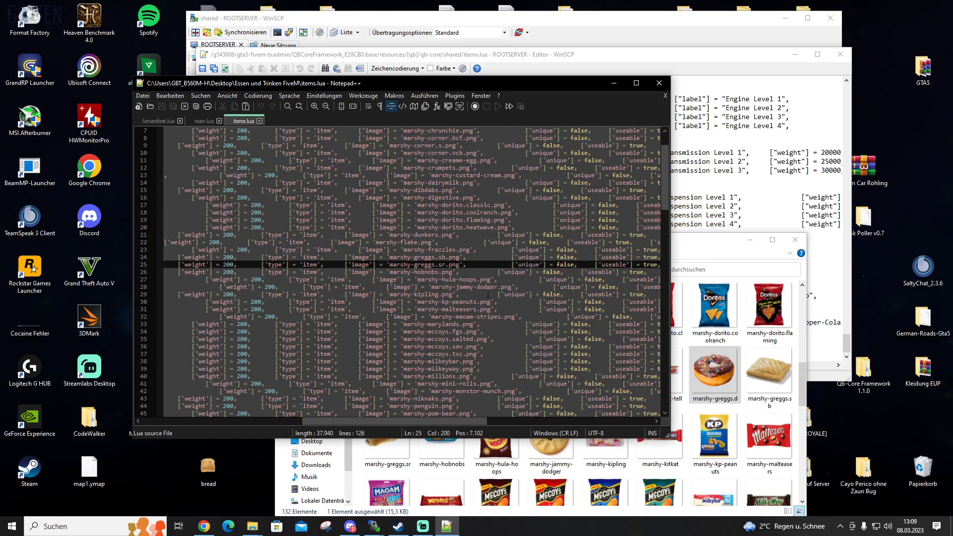
Step: Compare the donut's file name in the items folder with the marshy-greggs image entries in items.lua
{"action": "left_click", "coordinate": [253, 526]}
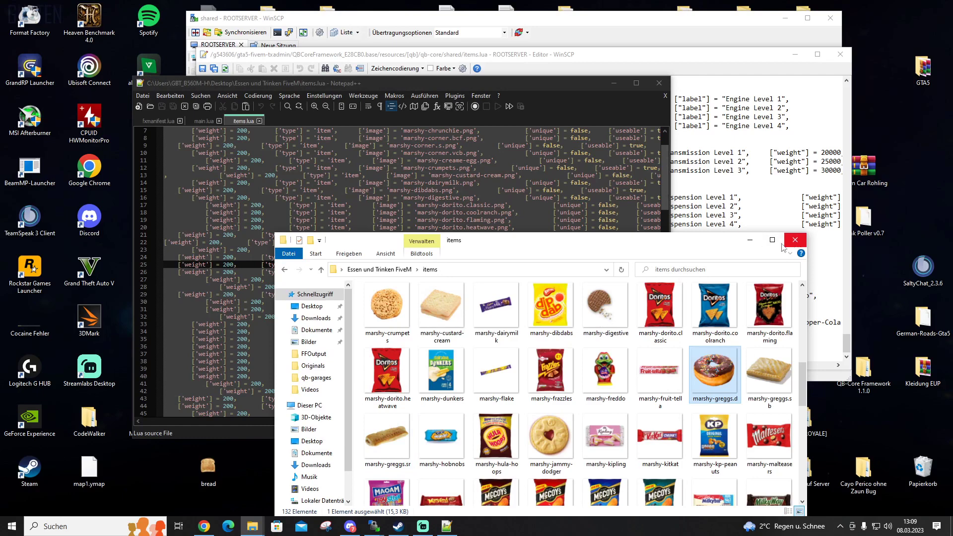
{"action": "left_click", "coordinate": [568, 85]}
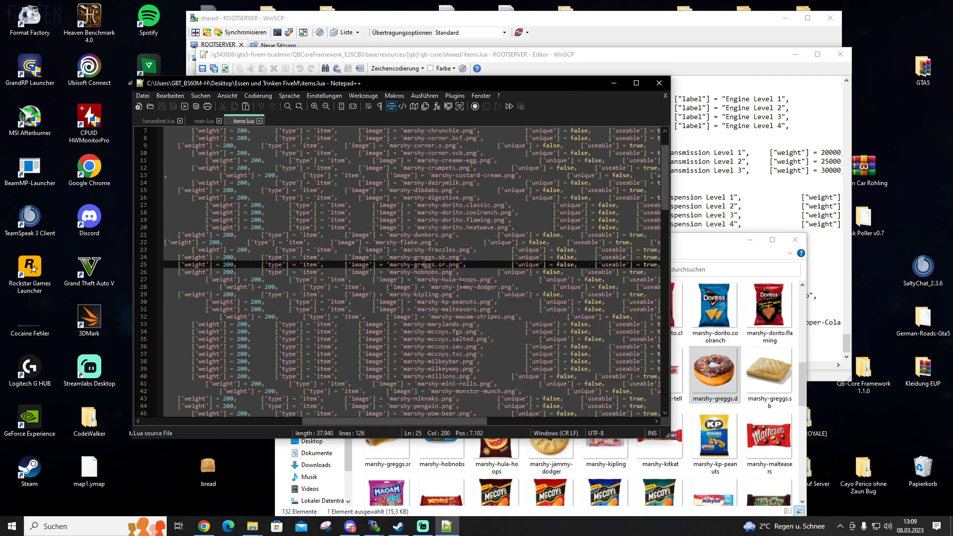
{"action": "left_click", "coordinate": [417, 242]}
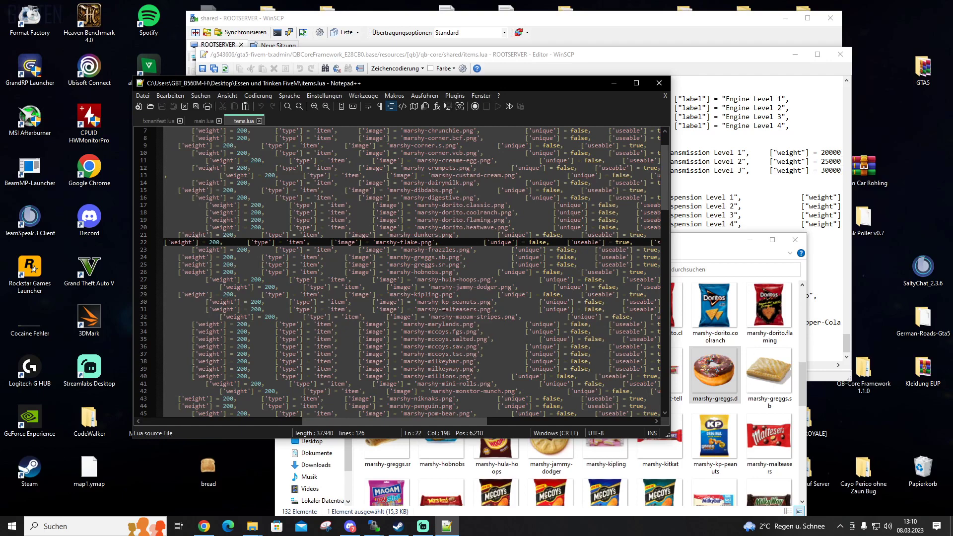
{"action": "left_click", "coordinate": [443, 324]}
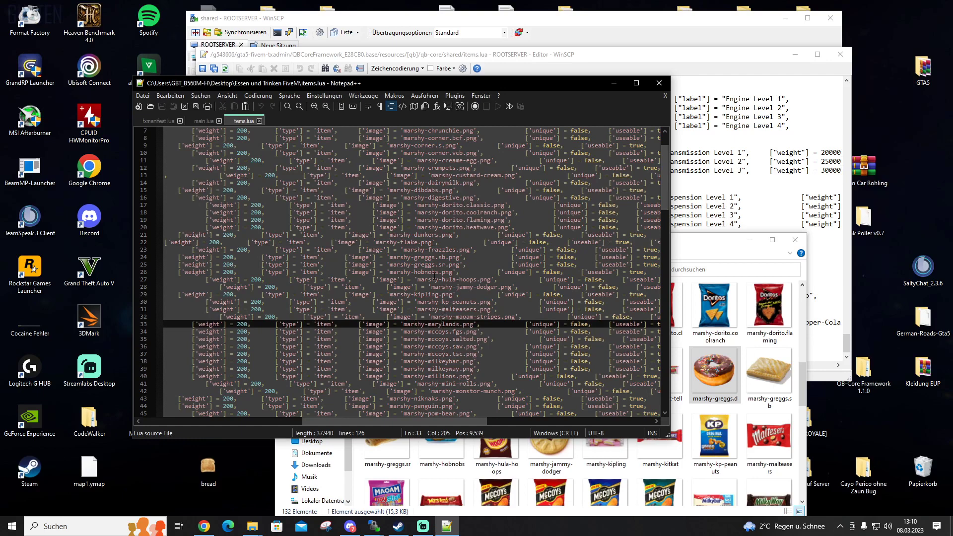
{"action": "left_click", "coordinate": [421, 265]}
{"action": "key", "text": "Up"}
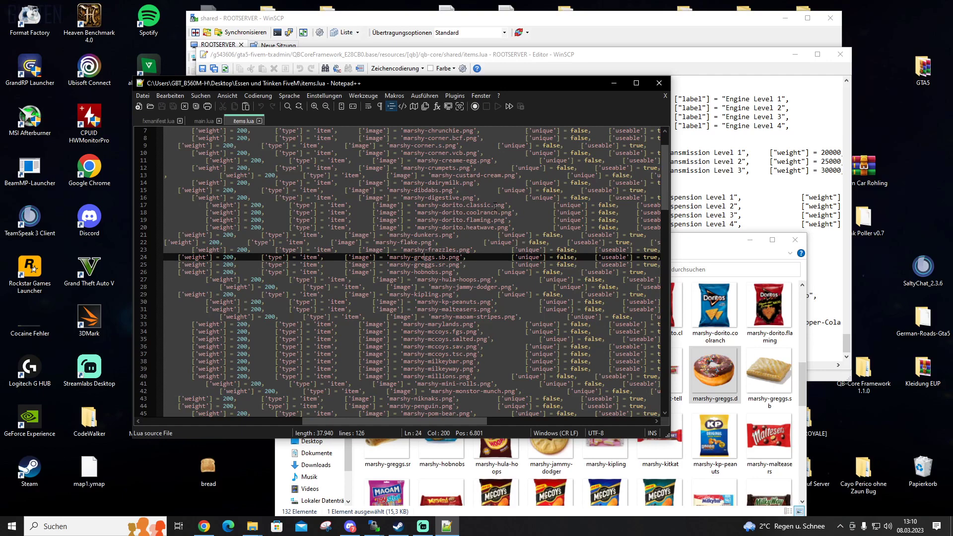
Step: Check the image names of the Food entries in items.lua line by line from marshy-corner.s.png to marshy-dunkers.png
{"action": "scroll", "coordinate": [470, 257], "scroll_direction": "up", "scroll_amount": 2}
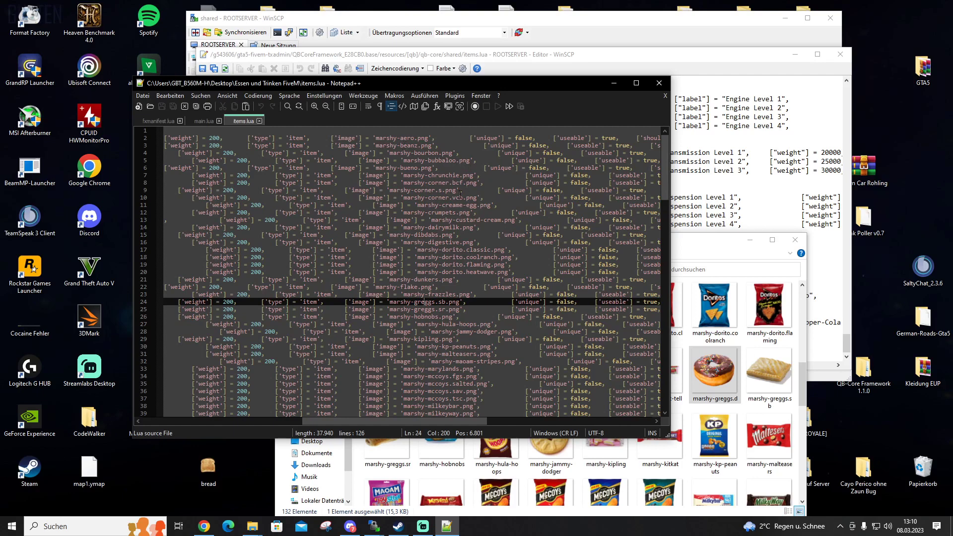
{"action": "left_click", "coordinate": [442, 191]}
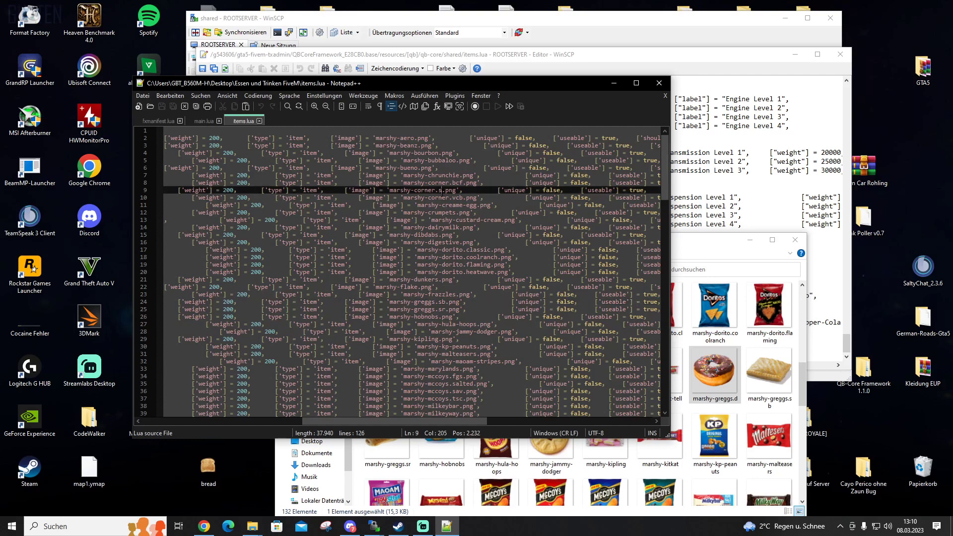
{"action": "left_click", "coordinate": [449, 198]}
{"action": "left_click", "coordinate": [457, 205]}
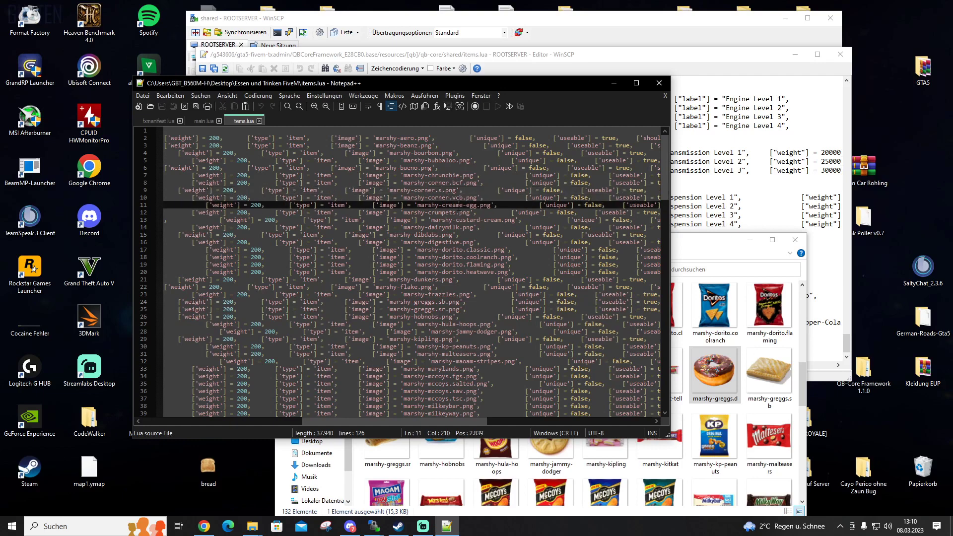
{"action": "left_click", "coordinate": [454, 213]}
{"action": "left_click", "coordinate": [455, 220]}
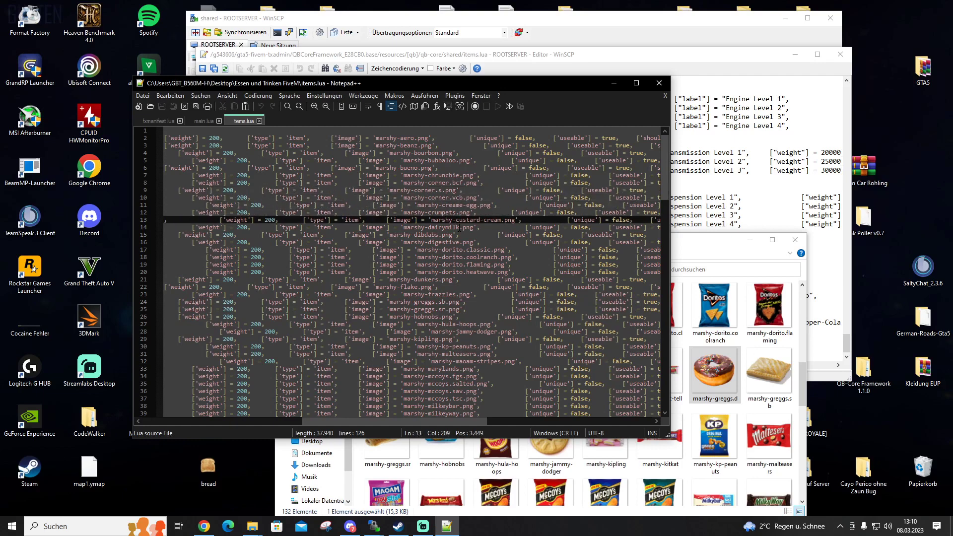
{"action": "left_click", "coordinate": [459, 228]}
{"action": "left_click", "coordinate": [449, 235]}
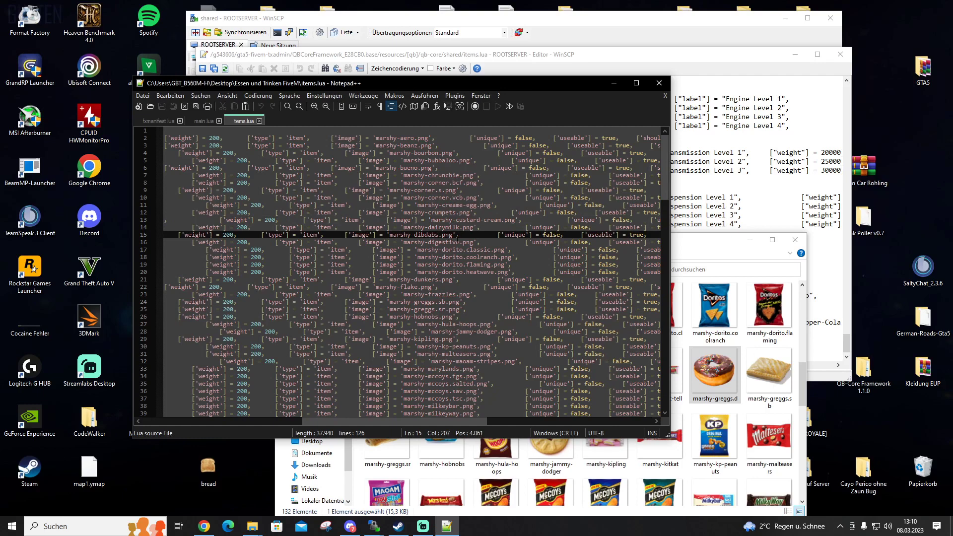
{"action": "left_click", "coordinate": [457, 242]}
{"action": "left_click", "coordinate": [458, 250]}
{"action": "left_click", "coordinate": [457, 257]}
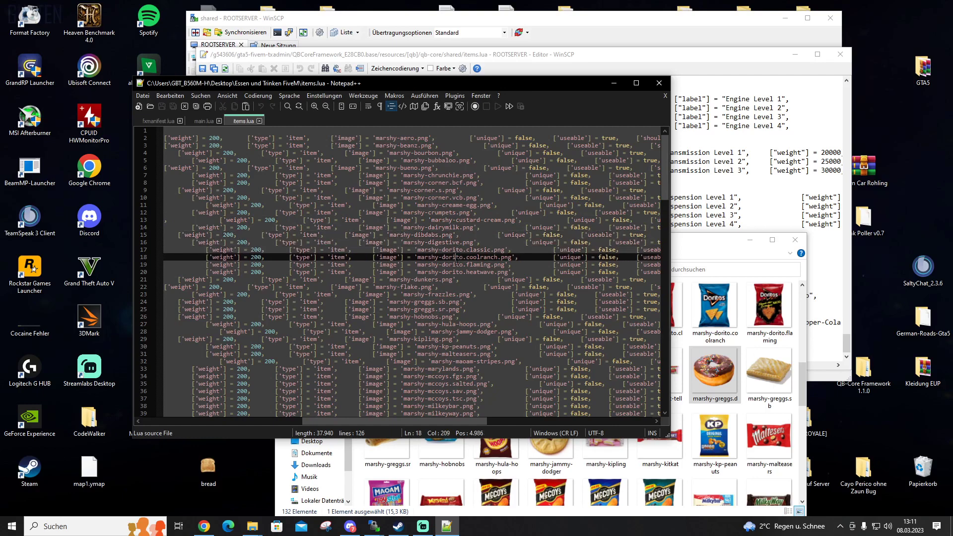
{"action": "left_click", "coordinate": [456, 264]}
{"action": "left_click", "coordinate": [442, 279]}
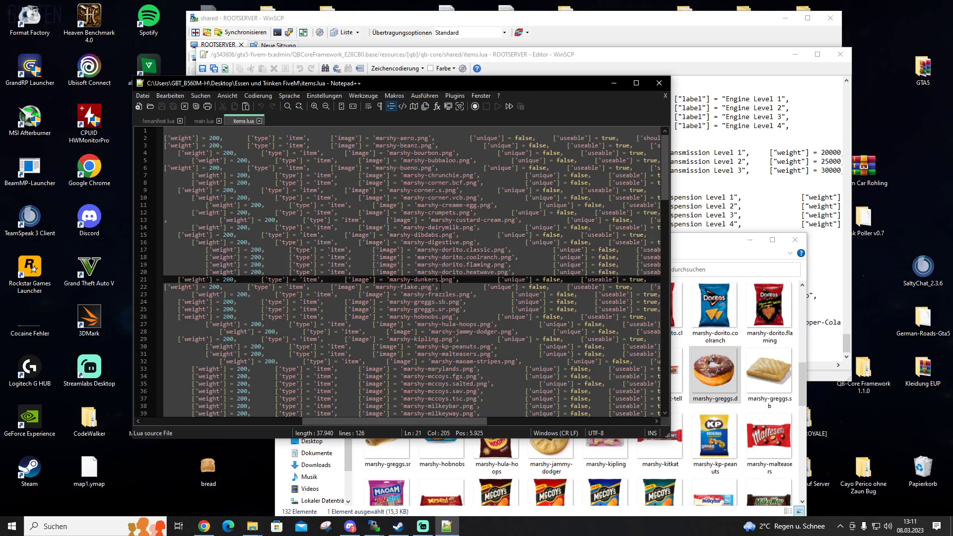
Step: Check the image names of the remaining Food entries past marshy-quavers.png up to the start of the Drinks section
{"action": "scroll", "coordinate": [449, 332], "scroll_direction": "down", "scroll_amount": 6}
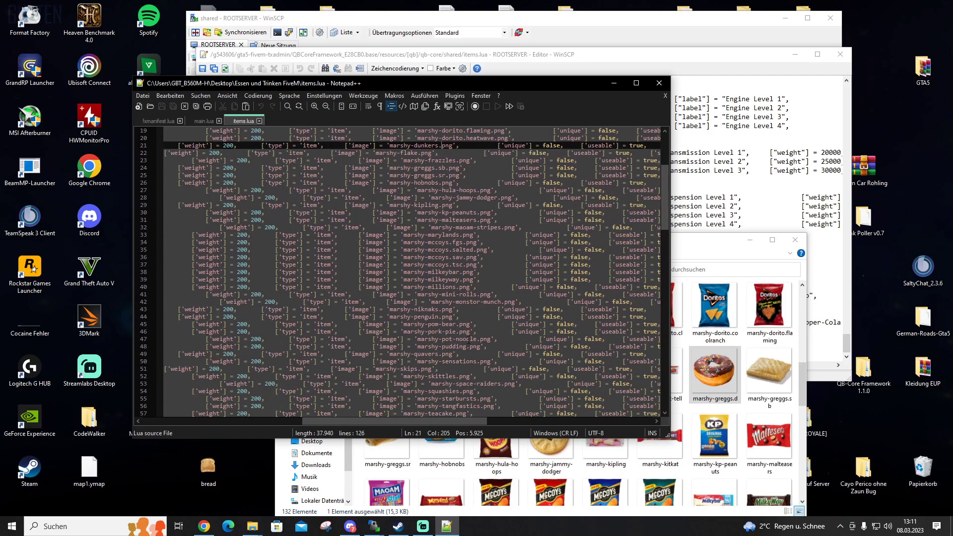
{"action": "left_click", "coordinate": [424, 354]}
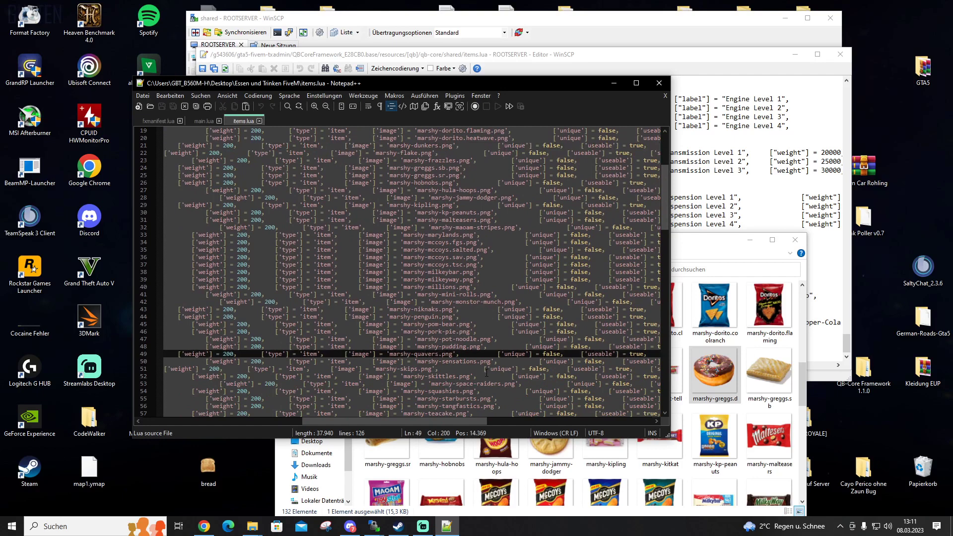
{"action": "scroll", "coordinate": [487, 372], "scroll_direction": "down", "scroll_amount": 2}
{"action": "scroll", "coordinate": [486, 373], "scroll_direction": "down", "scroll_amount": 1}
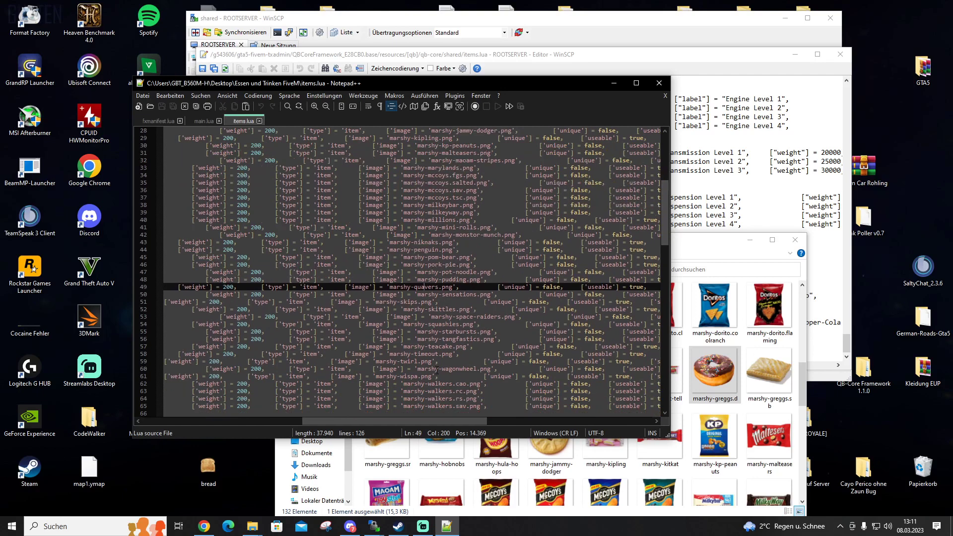
{"action": "scroll", "coordinate": [457, 392], "scroll_direction": "down", "scroll_amount": 1}
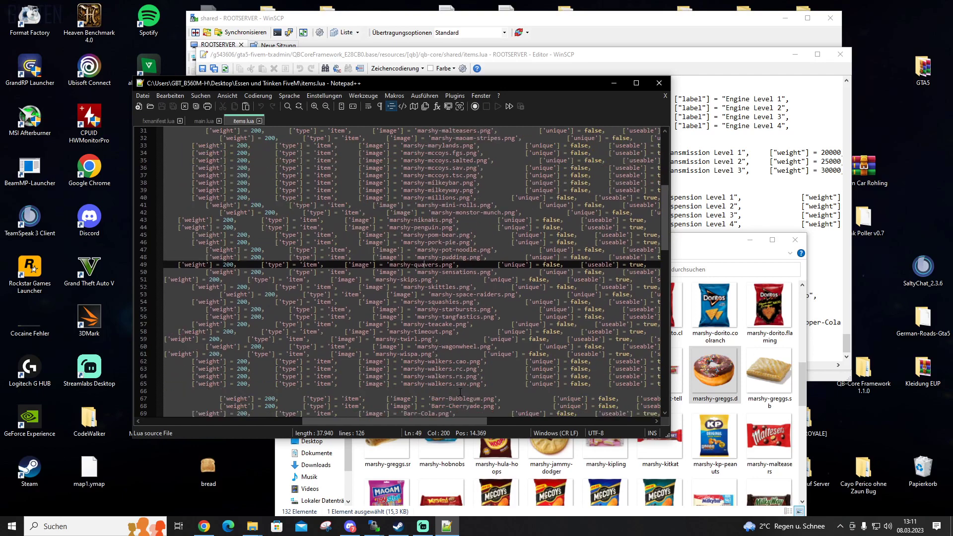
{"action": "left_click", "coordinate": [399, 390]}
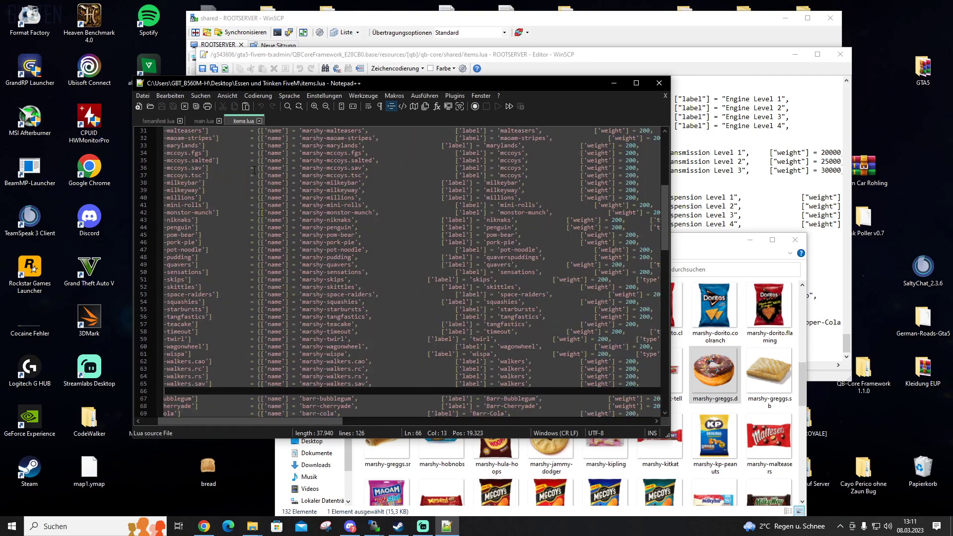
Step: Review the item names and labels around the Drinks heading, then recheck the image names back up to marshy-aero.png
{"action": "left_click_drag", "start_coordinate": [337, 423], "coordinate": [321, 422]}
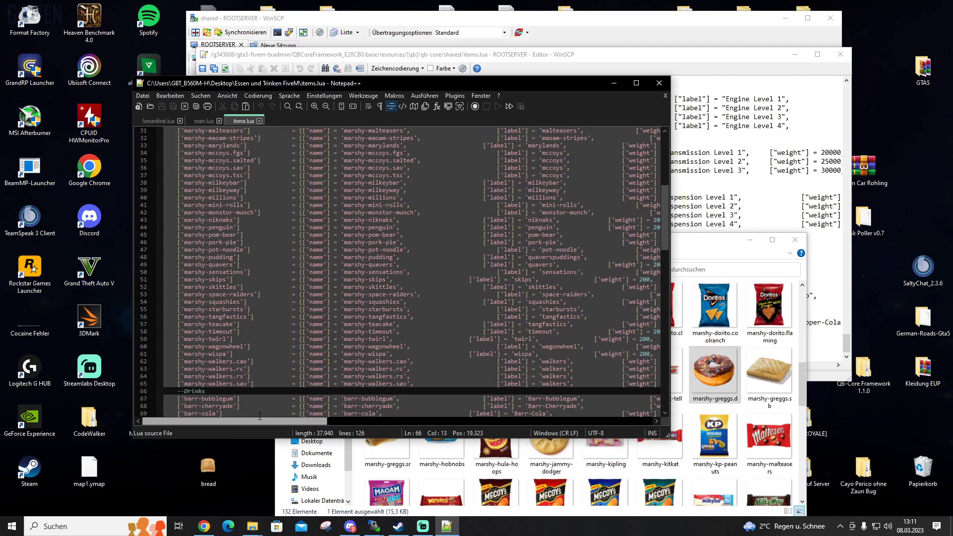
{"action": "scroll", "coordinate": [505, 386], "scroll_direction": "up", "scroll_amount": 1}
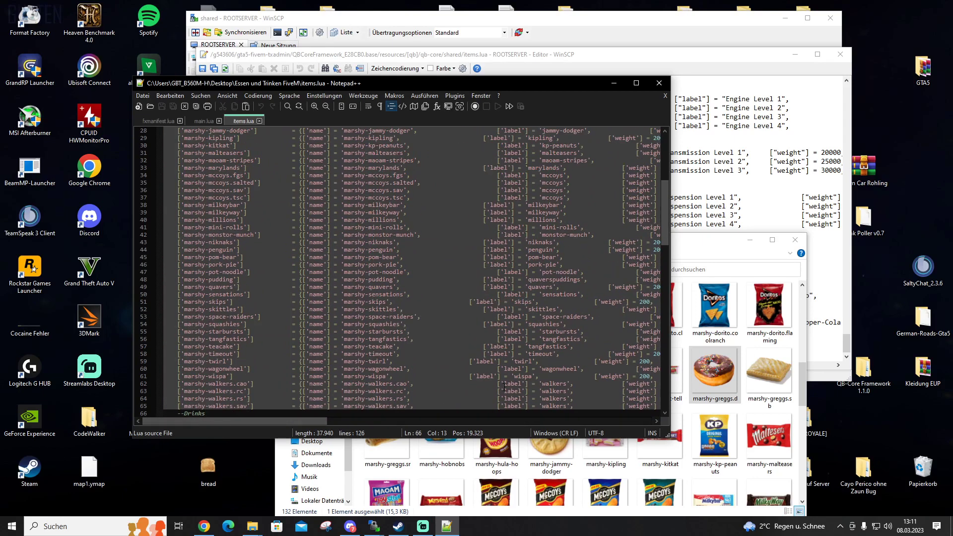
{"action": "scroll", "coordinate": [504, 386], "scroll_direction": "down", "scroll_amount": 3}
{"action": "left_click_drag", "start_coordinate": [295, 422], "coordinate": [446, 425]}
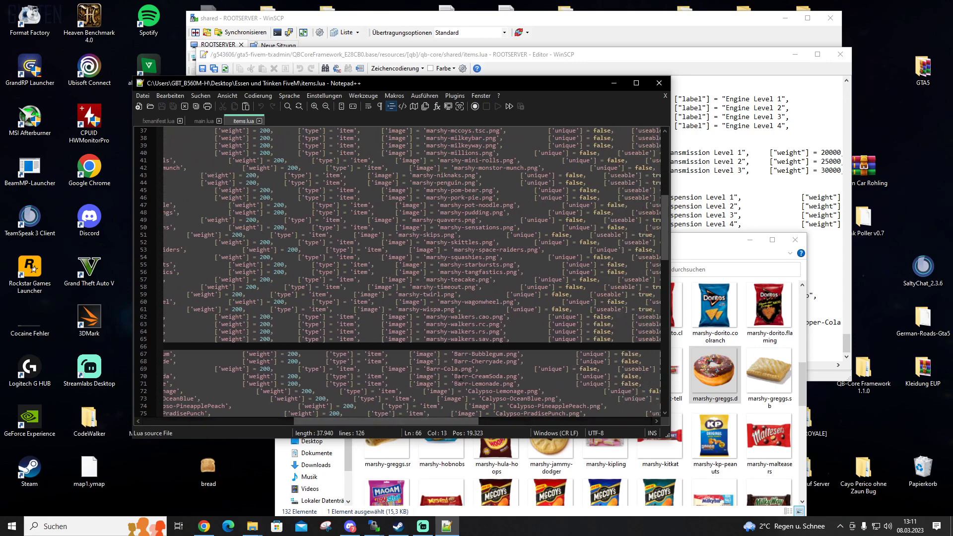
{"action": "scroll", "coordinate": [452, 354], "scroll_direction": "up", "scroll_amount": 2}
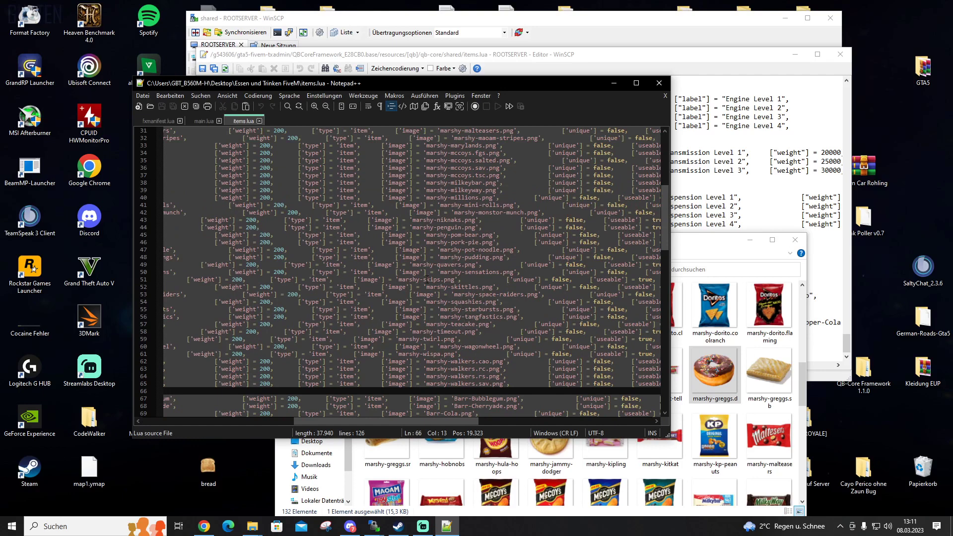
{"action": "scroll", "coordinate": [443, 338], "scroll_direction": "up", "scroll_amount": 1}
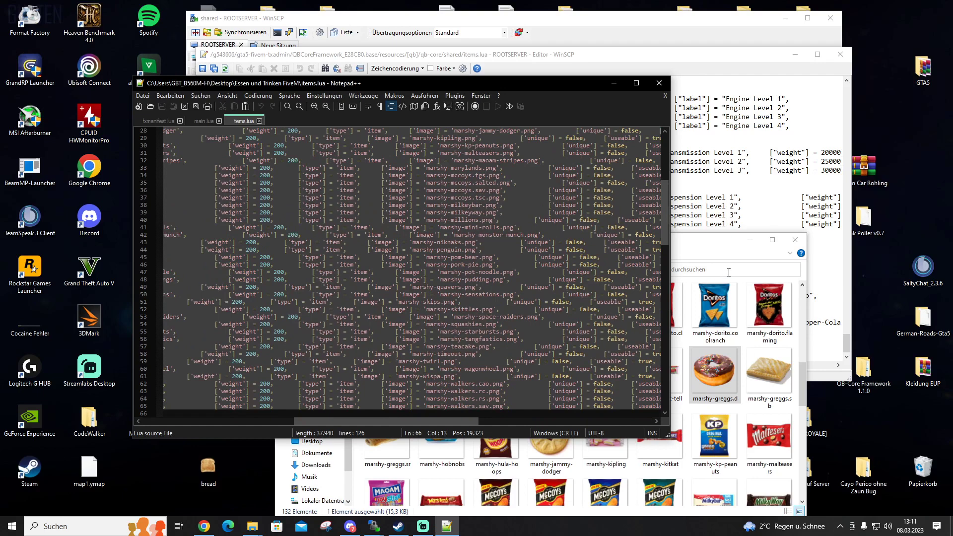
{"action": "scroll", "coordinate": [462, 349], "scroll_direction": "up", "scroll_amount": 9}
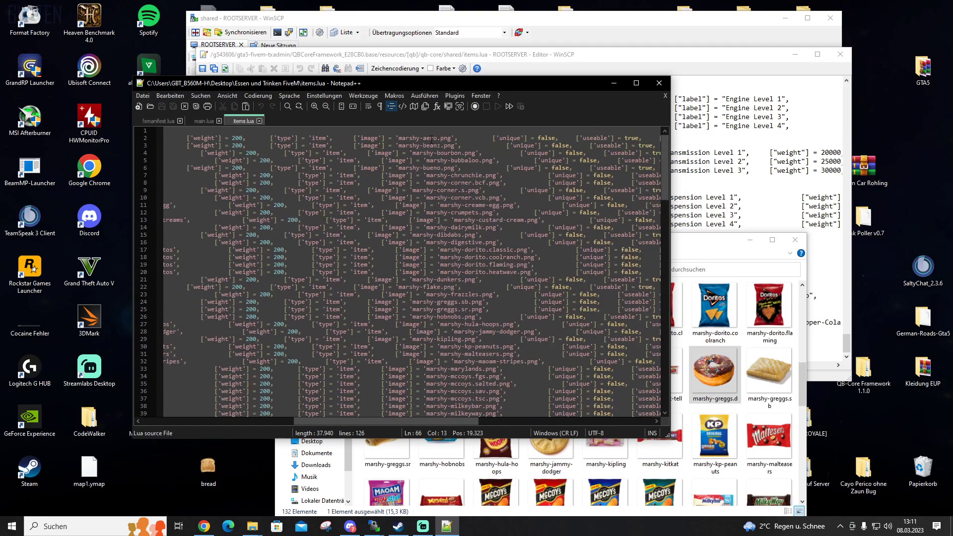
Step: Switch to the items folder in File Explorer and look over the item images from bandage to Yazoo-Vanilla
{"action": "left_click", "coordinate": [736, 264]}
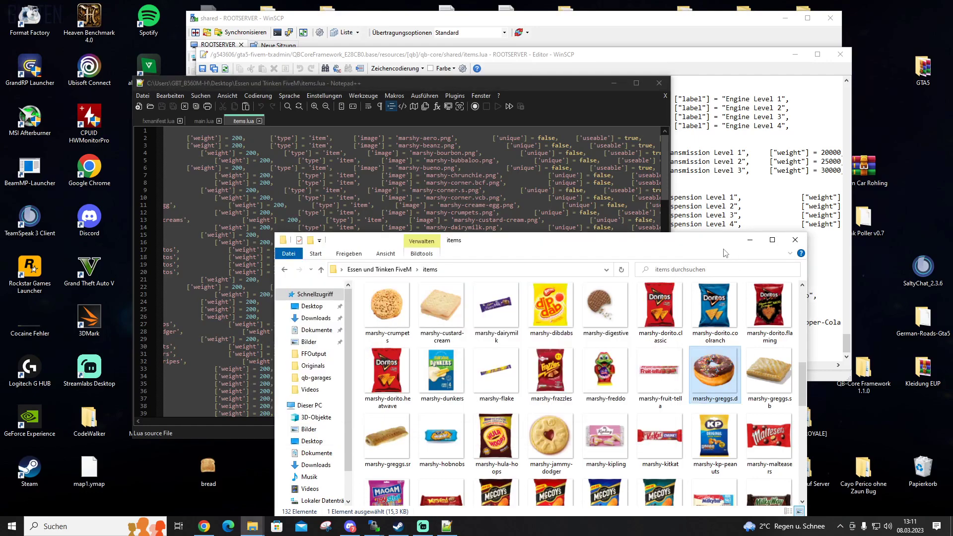
{"action": "scroll", "coordinate": [496, 347], "scroll_direction": "up", "scroll_amount": 10}
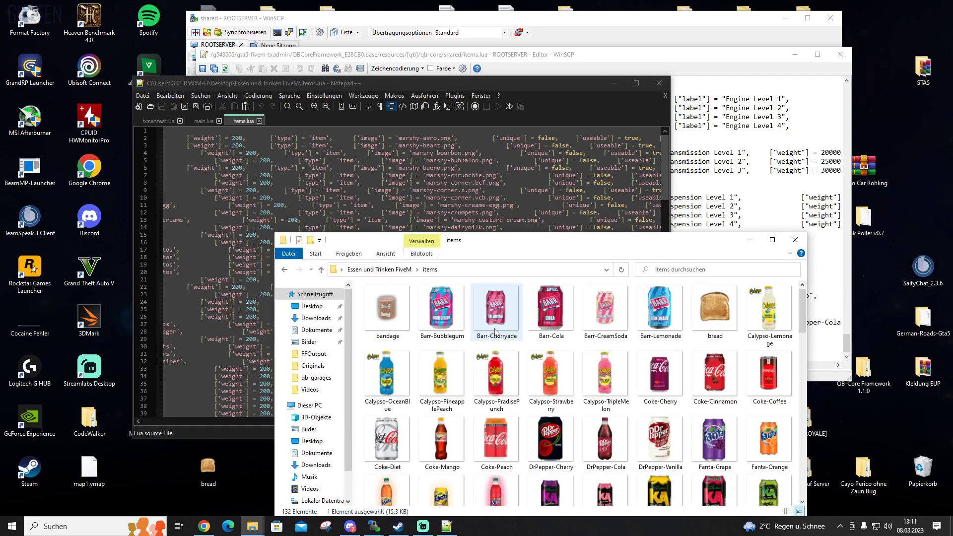
{"action": "scroll", "coordinate": [495, 332], "scroll_direction": "down", "scroll_amount": 15}
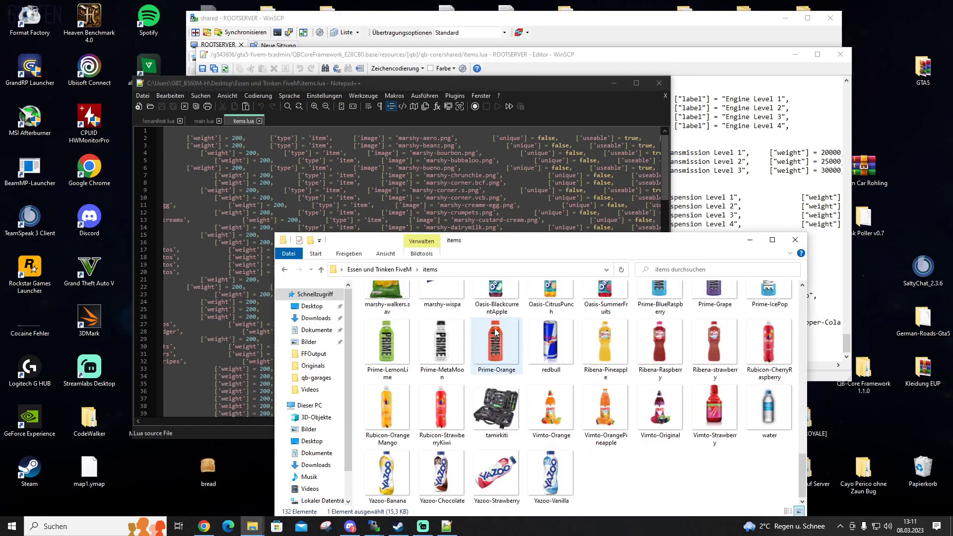
{"action": "left_click", "coordinate": [632, 481]}
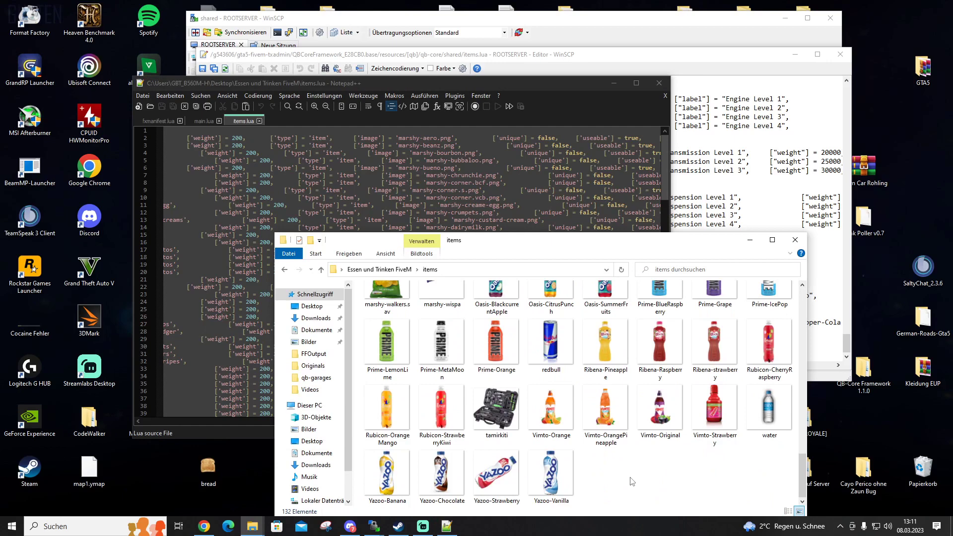
Step: Go through the food images in the items folder one by one from marshy-greggs.sb to marshy-timeout
{"action": "key", "text": "Right"}
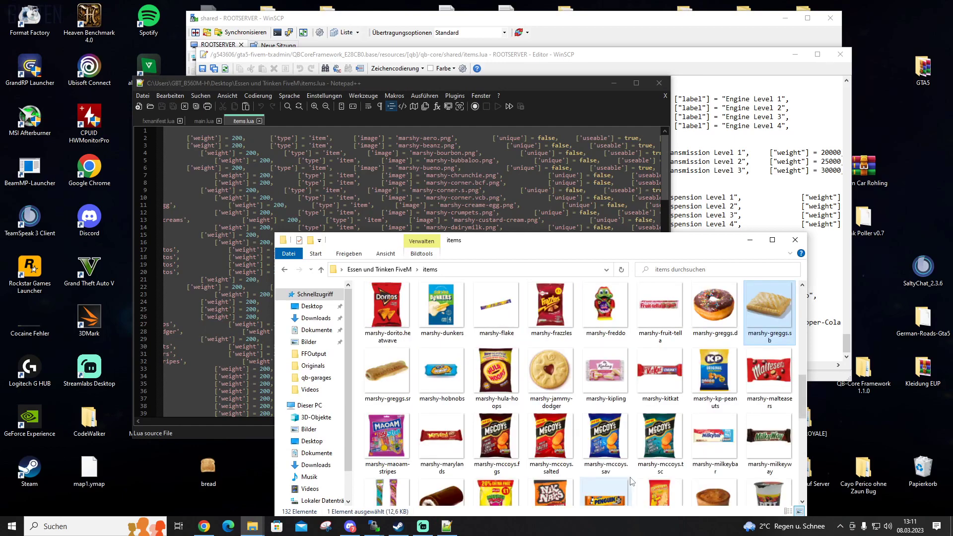
{"action": "key", "text": "Right"}
{"action": "key", "text": "Right"}
{"action": "key", "text": "Right"}
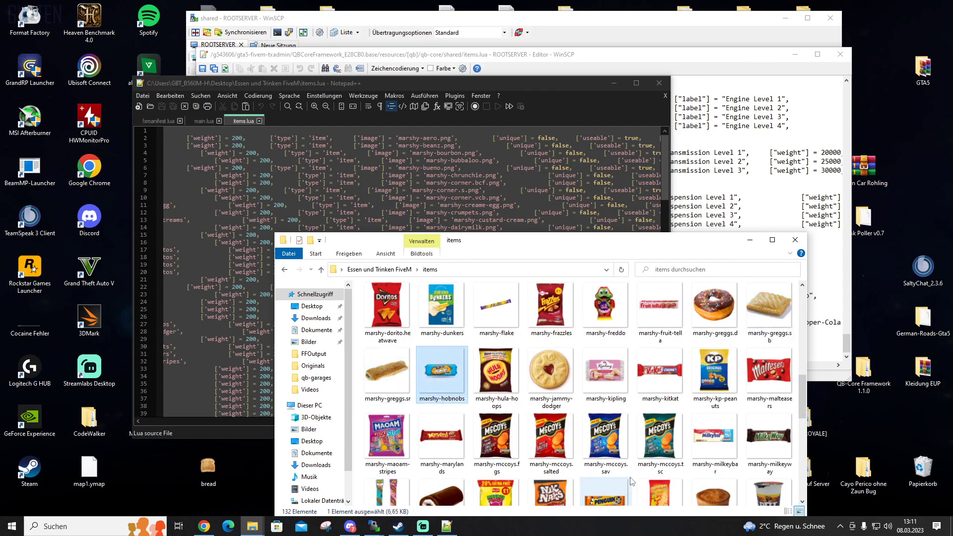
{"action": "key", "text": "Right"}
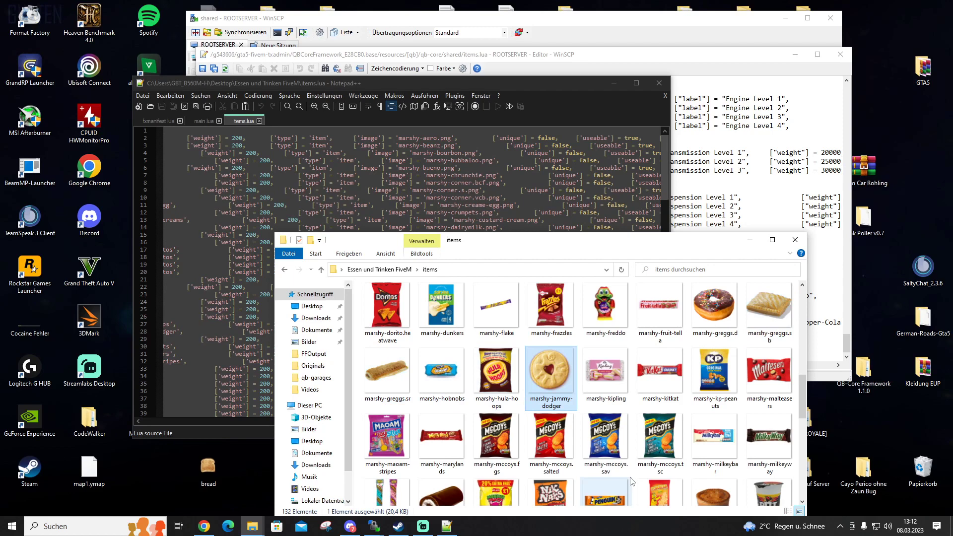
{"action": "key", "text": "Right"}
{"action": "key", "text": "Right"}
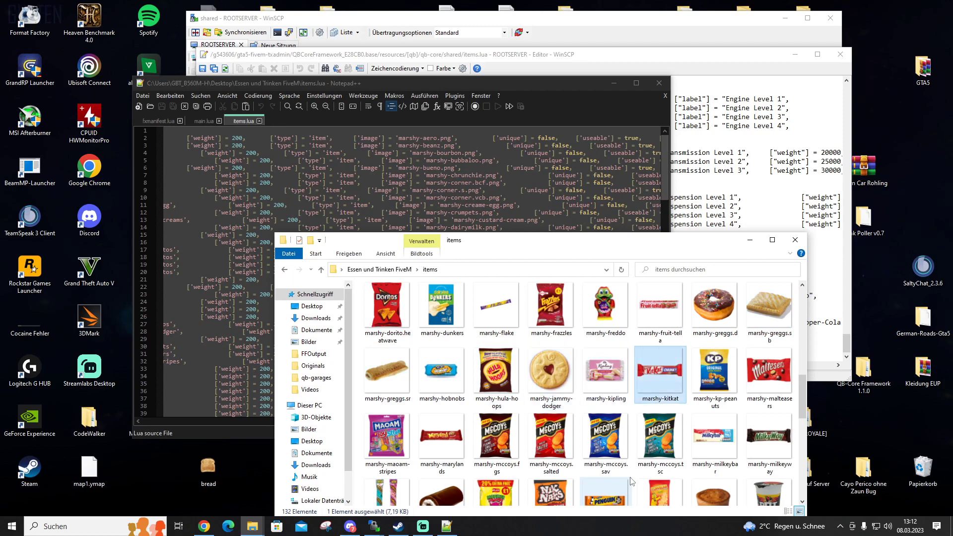
{"action": "key", "text": "Right"}
{"action": "key", "text": "Right"}
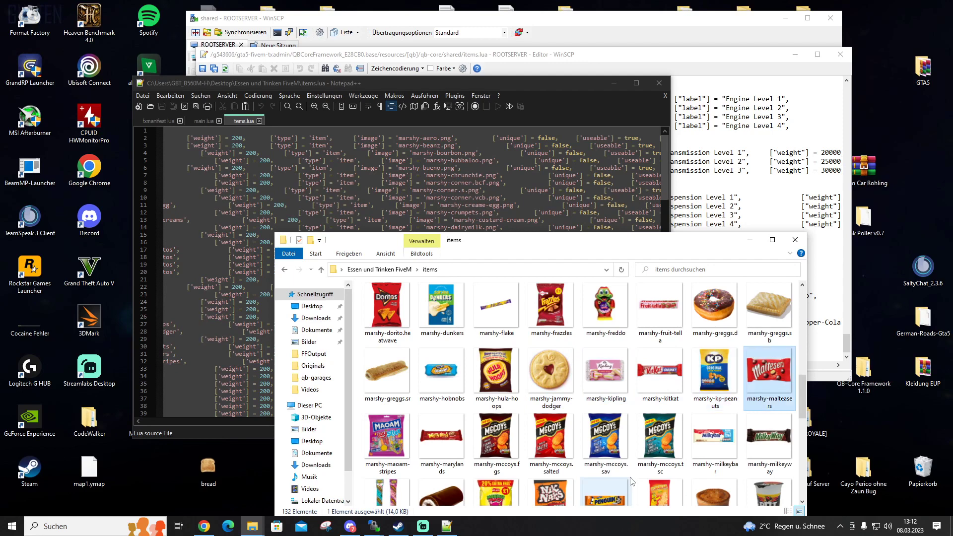
{"action": "key", "text": "Right"}
{"action": "key", "text": "Right"}
{"action": "key", "text": "Right"}
{"action": "key", "text": "Right"}
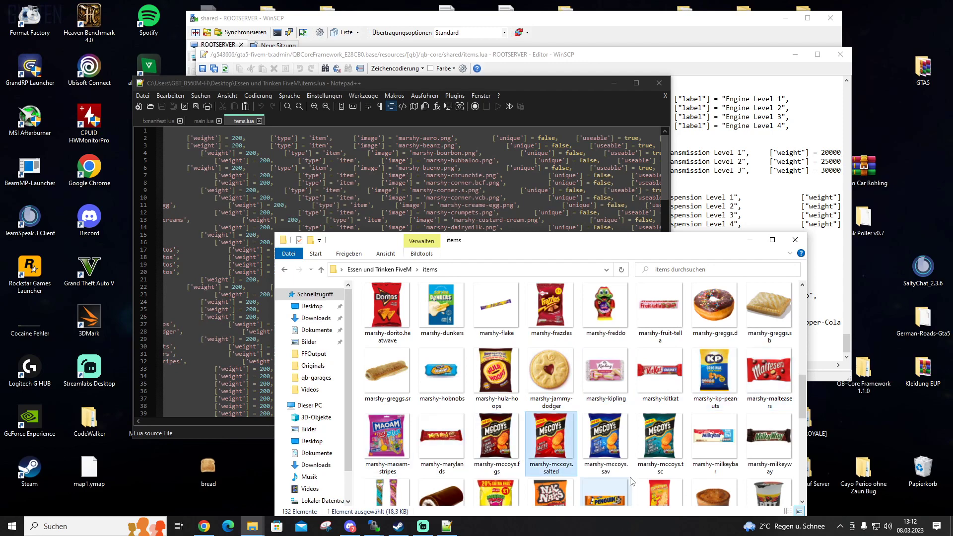
{"action": "key", "text": "Right"}
{"action": "key", "text": "Right"}
{"action": "key", "text": "Right"}
{"action": "key", "text": "Right"}
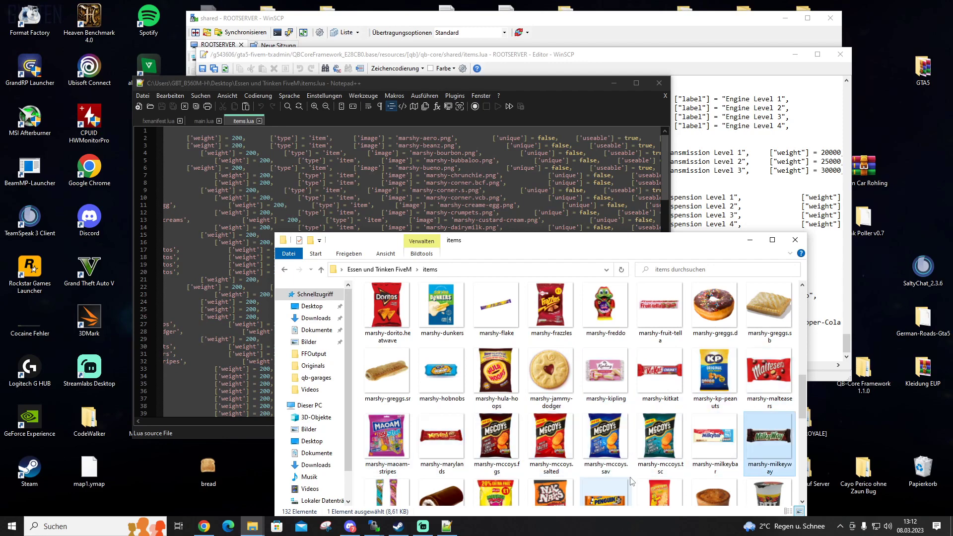
{"action": "key", "text": "Right"}
{"action": "key", "text": "Right"}
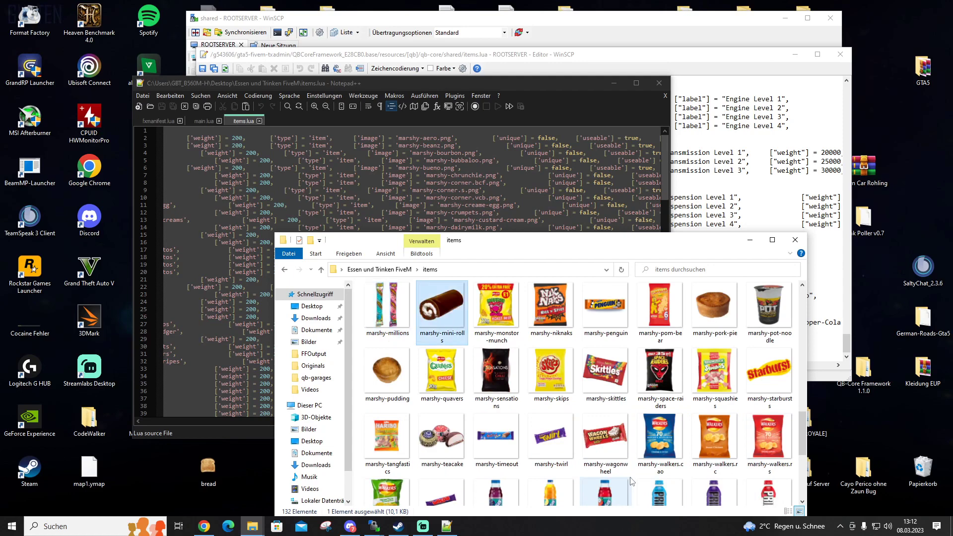
{"action": "key", "text": "Right"}
{"action": "key", "text": "Right"}
{"action": "key", "text": "Right"}
{"action": "key", "text": "Right"}
{"action": "key", "text": "Right"}
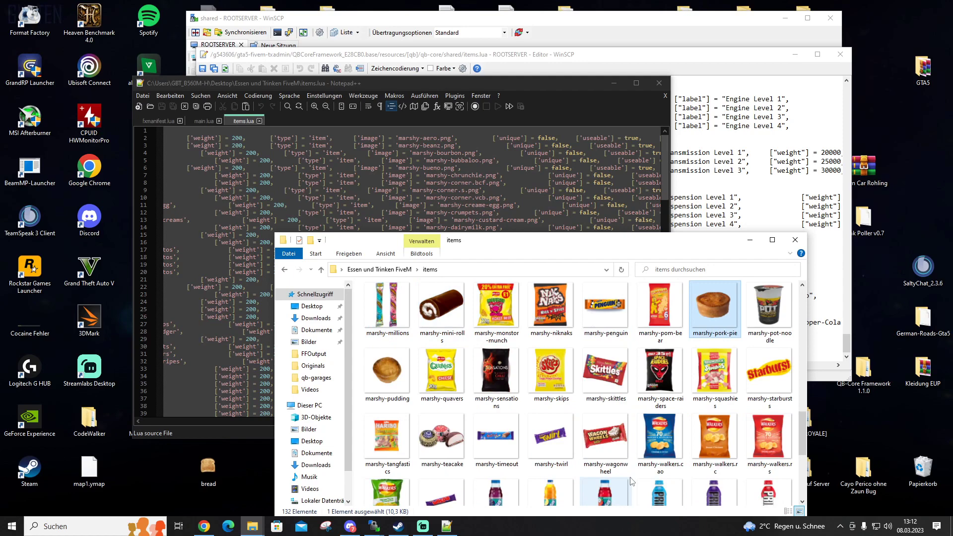
{"action": "key", "text": "Right"}
{"action": "key", "text": "Right"}
{"action": "key", "text": "Right"}
{"action": "key", "text": "Right"}
{"action": "key", "text": "Right"}
{"action": "key", "text": "Right"}
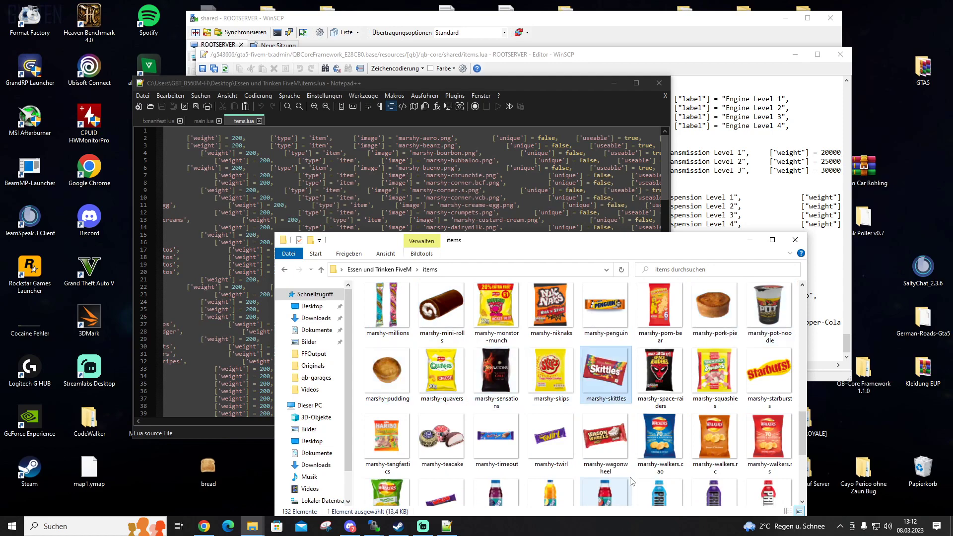
{"action": "key", "text": "Right"}
{"action": "key", "text": "Right"}
{"action": "key", "text": "Right"}
{"action": "key", "text": "Right"}
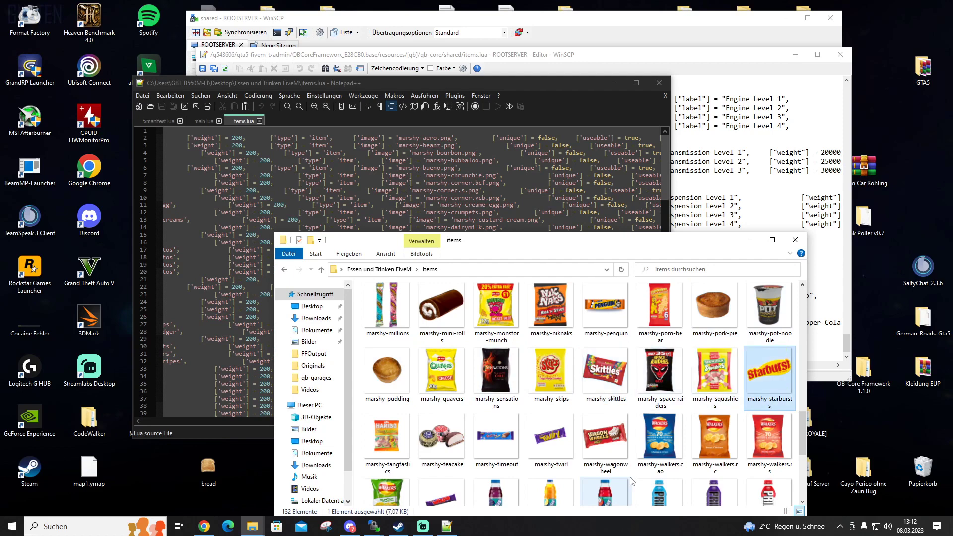
{"action": "key", "text": "Right"}
{"action": "key", "text": "Right"}
{"action": "key", "text": "Right"}
{"action": "key", "text": "Right"}
{"action": "key", "text": "Right"}
{"action": "key", "text": "Right"}
{"action": "key", "text": "Right"}
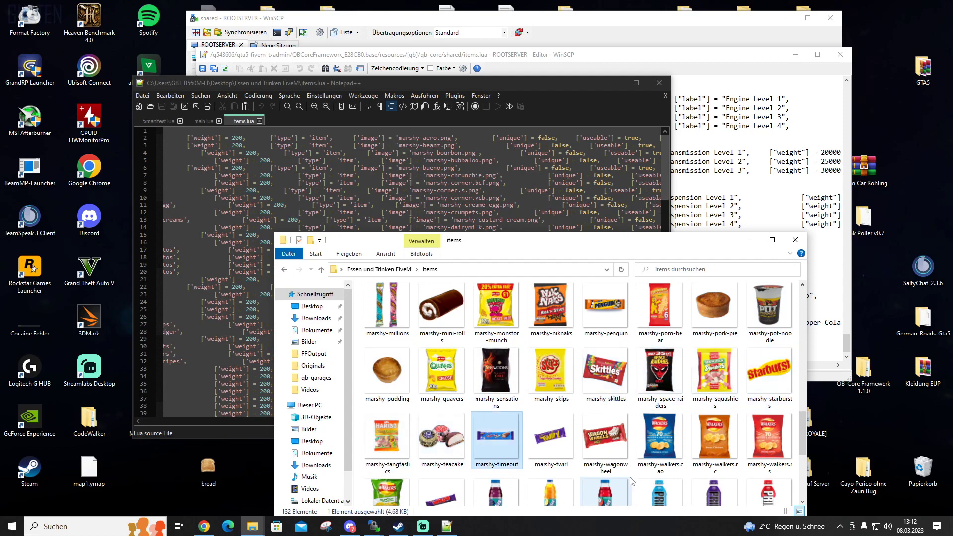
Step: Look through the snack and drink images in the items folder to find one for a new food item
{"action": "key", "text": "m"}
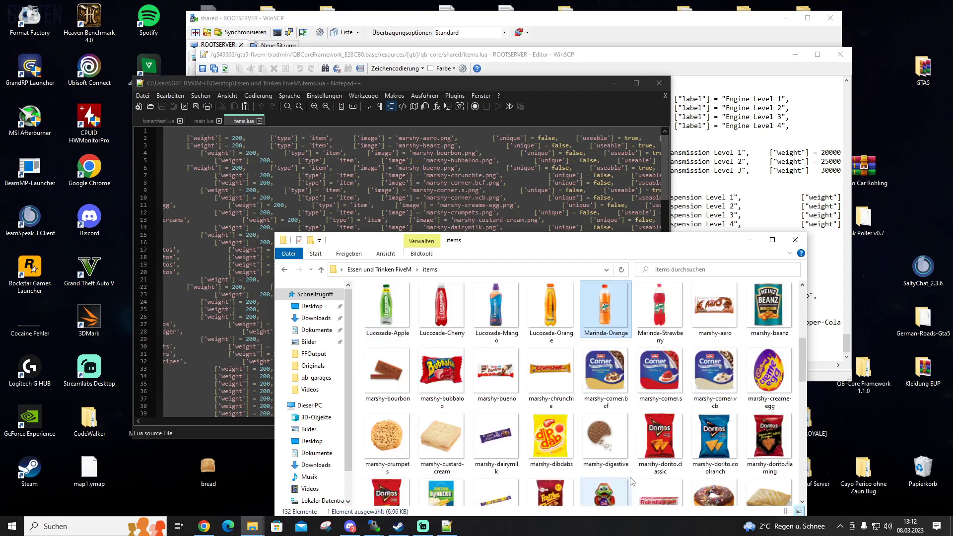
{"action": "key", "text": "End"}
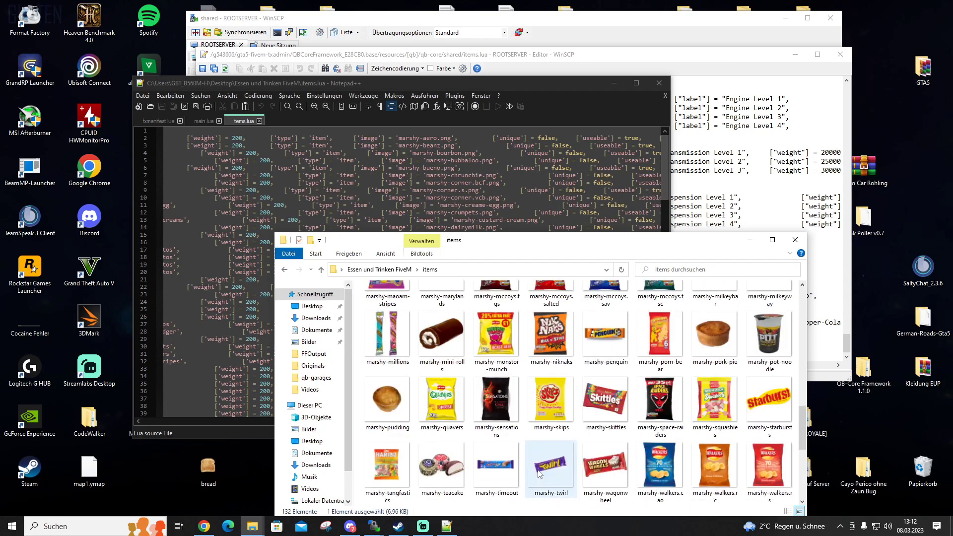
{"action": "scroll", "coordinate": [526, 458], "scroll_direction": "up", "scroll_amount": 3}
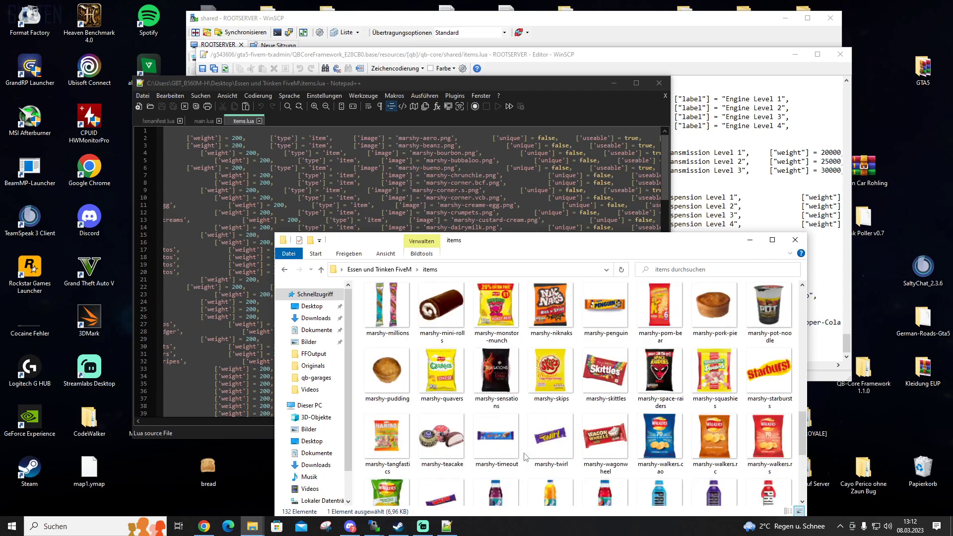
{"action": "scroll", "coordinate": [457, 496], "scroll_direction": "down", "scroll_amount": 2}
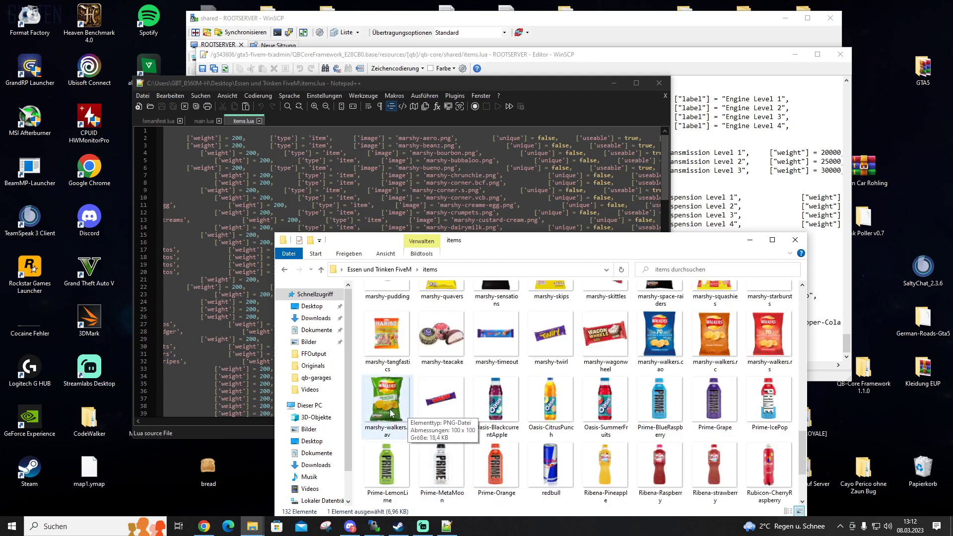
{"action": "scroll", "coordinate": [640, 391], "scroll_direction": "up", "scroll_amount": 2}
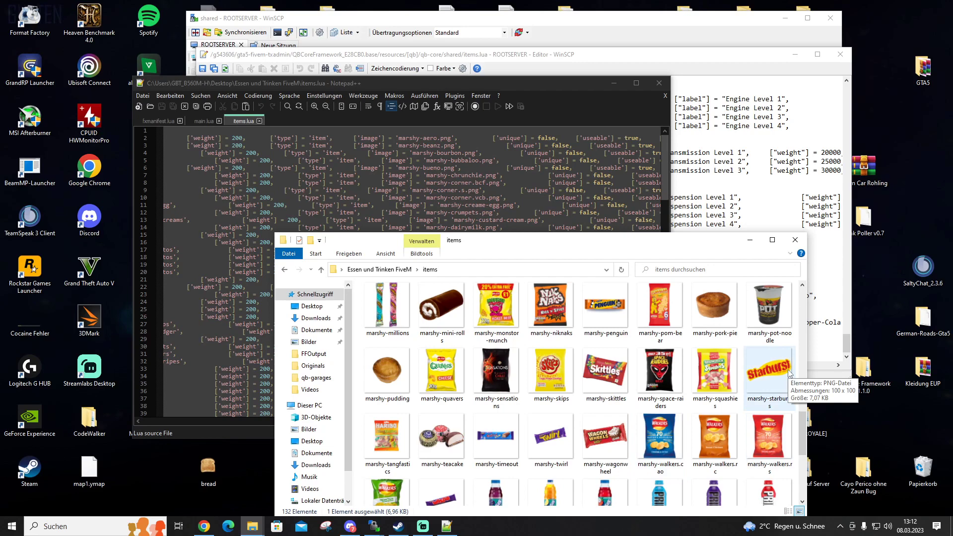
{"action": "scroll", "coordinate": [587, 455], "scroll_direction": "up", "scroll_amount": 2}
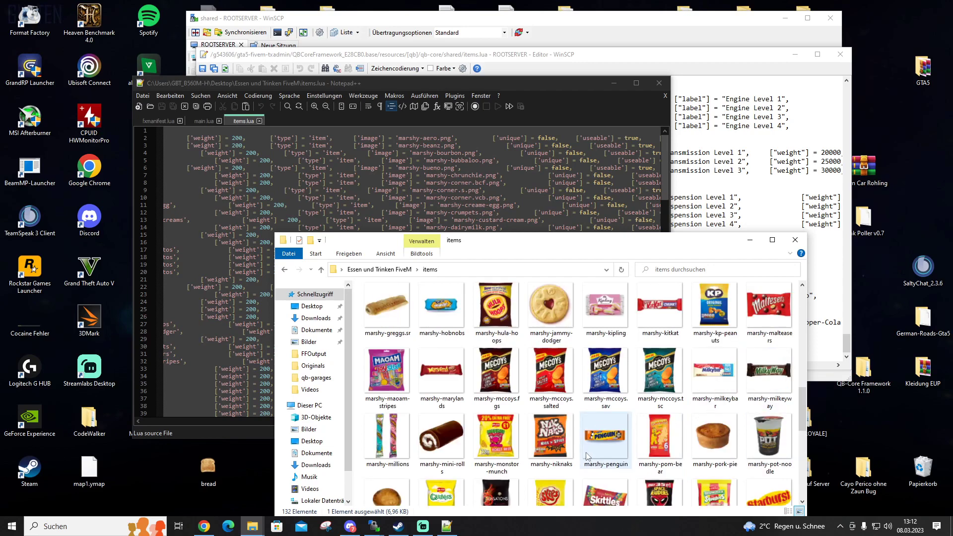
{"action": "scroll", "coordinate": [586, 452], "scroll_direction": "up", "scroll_amount": 2}
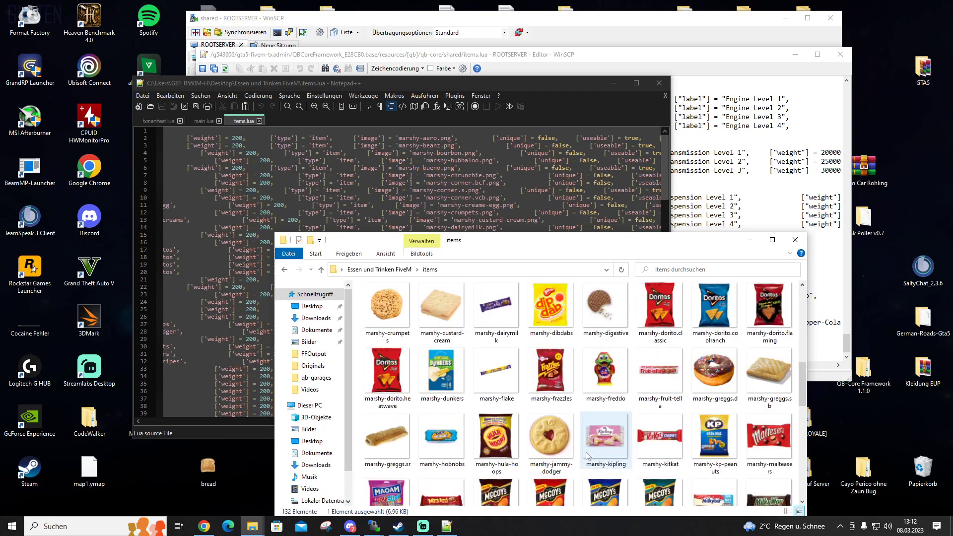
{"action": "scroll", "coordinate": [587, 455], "scroll_direction": "up", "scroll_amount": 2}
{"action": "scroll", "coordinate": [585, 451], "scroll_direction": "down", "scroll_amount": 2}
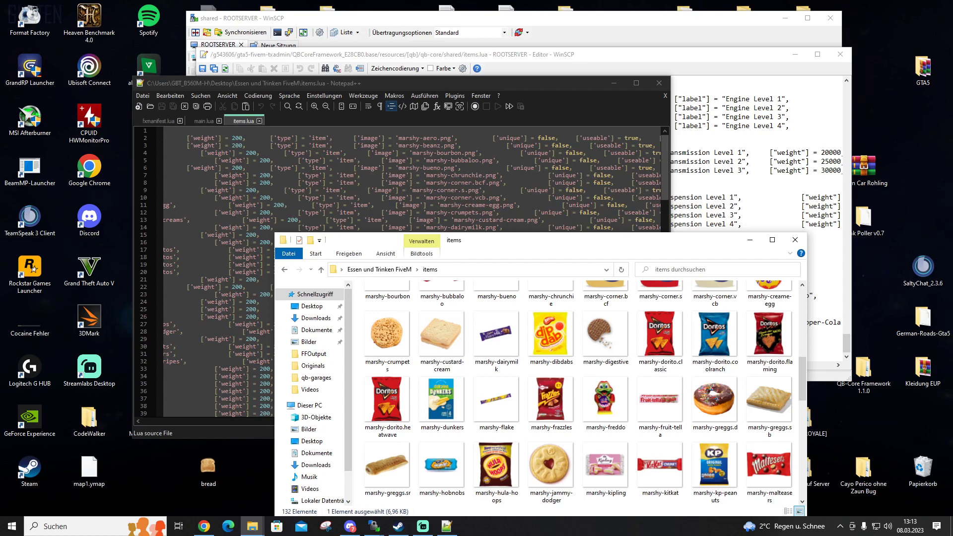
{"action": "scroll", "coordinate": [578, 392], "scroll_direction": "up", "scroll_amount": 2}
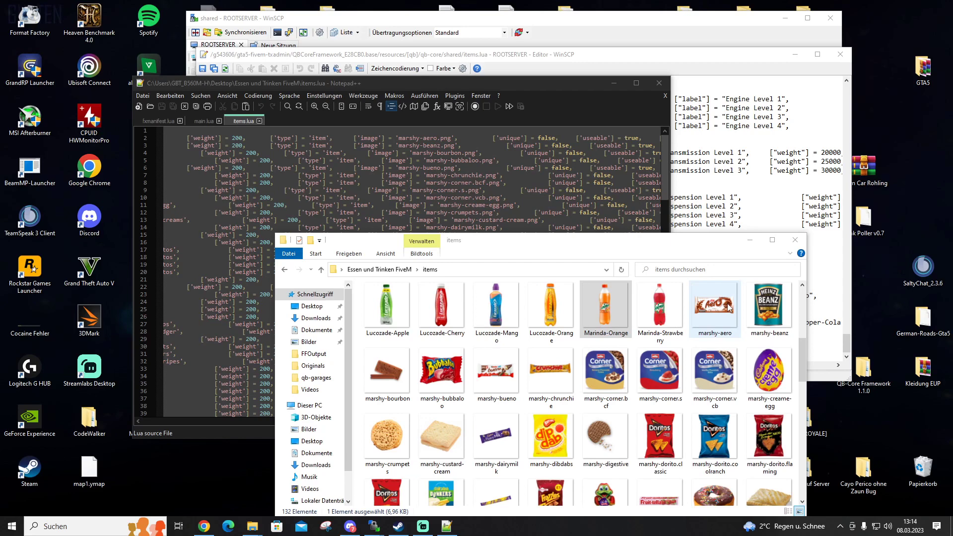
Step: Copy the marshy-aero image from the items folder to the desktop and close the folder window
{"action": "right_click", "coordinate": [713, 311]}
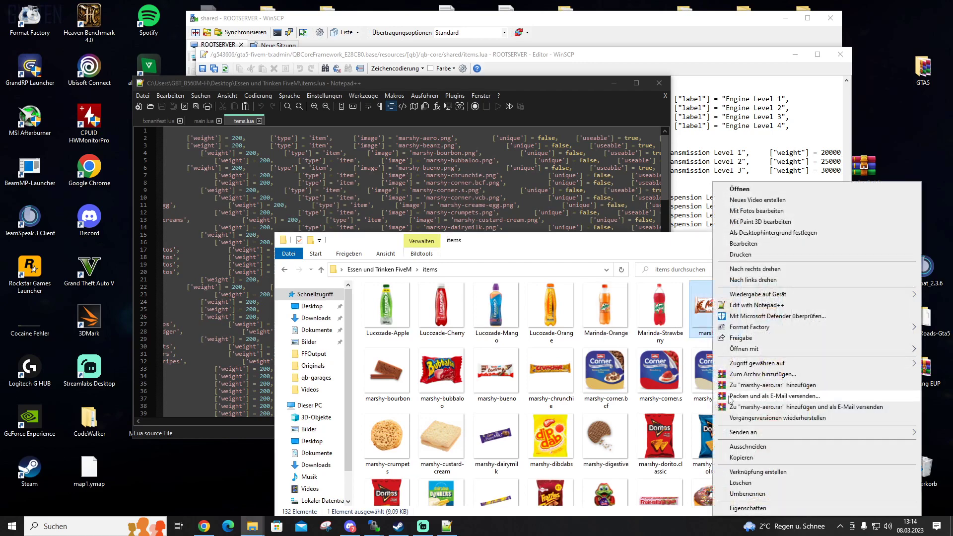
{"action": "left_click", "coordinate": [740, 457]}
{"action": "right_click", "coordinate": [190, 464]}
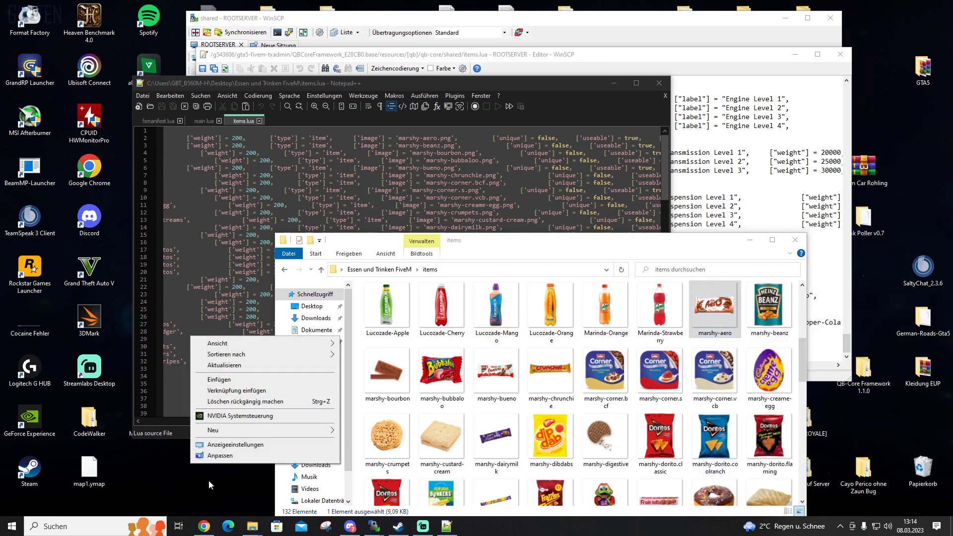
{"action": "left_click", "coordinate": [219, 379]}
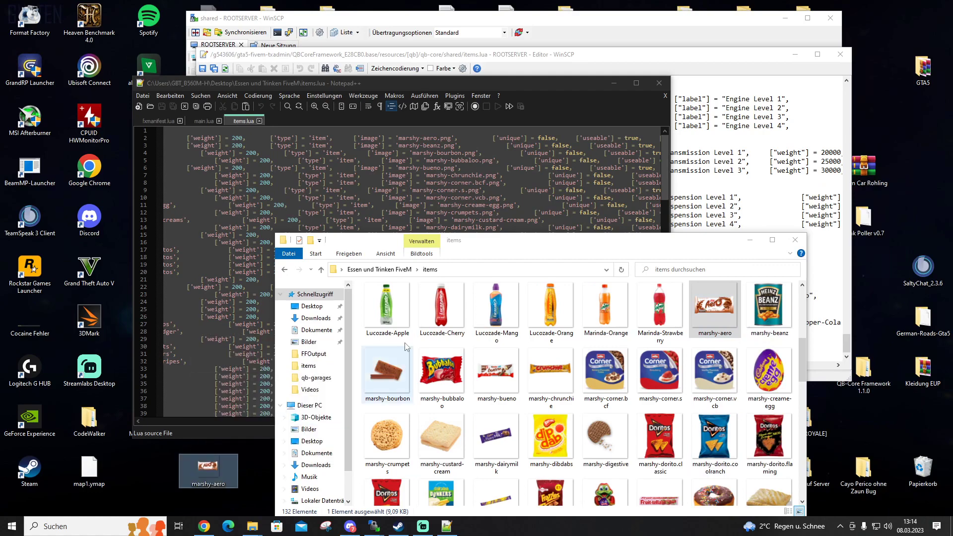
{"action": "left_click", "coordinate": [795, 239]}
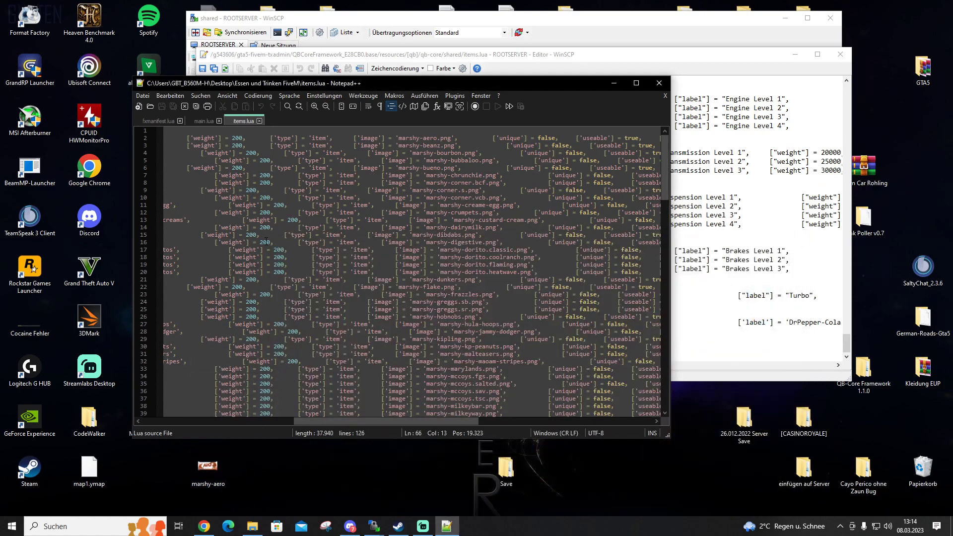
Step: Select the whole marshy-aero line in the local items.lua and bring the server's items.lua editor into view
{"action": "left_click_drag", "start_coordinate": [315, 421], "coordinate": [126, 414]}
{"action": "left_click", "coordinate": [178, 138]}
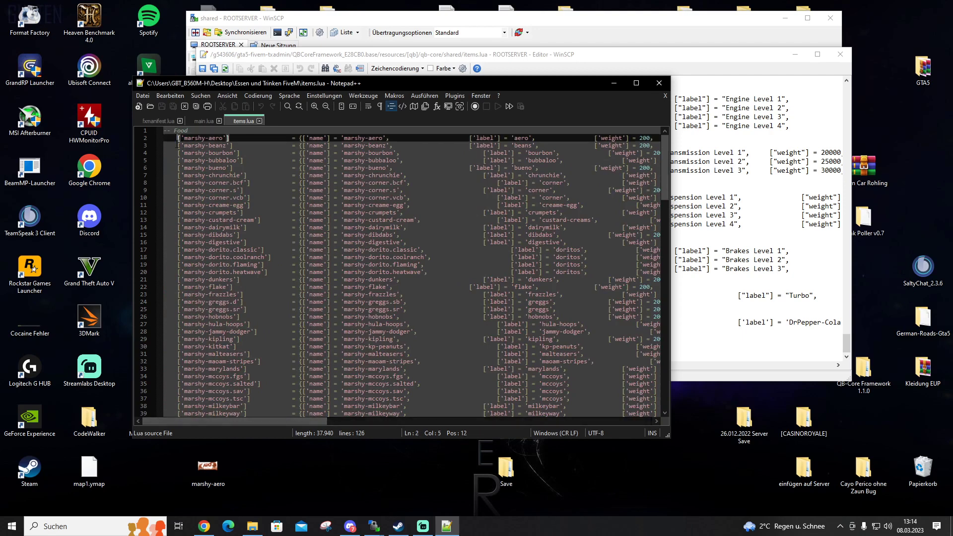
{"action": "left_click_drag", "start_coordinate": [178, 138], "coordinate": [177, 146]}
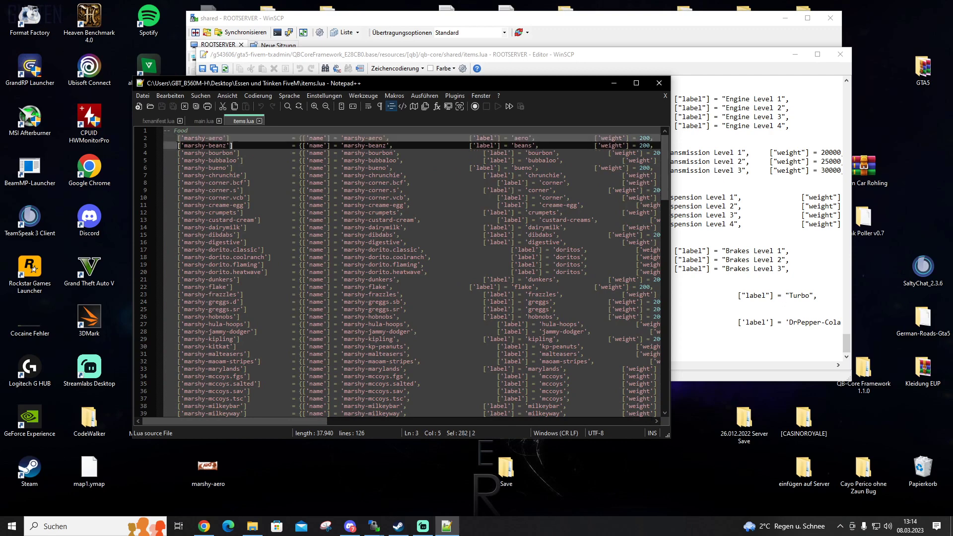
{"action": "left_click_drag", "start_coordinate": [444, 78], "coordinate": [616, 90]}
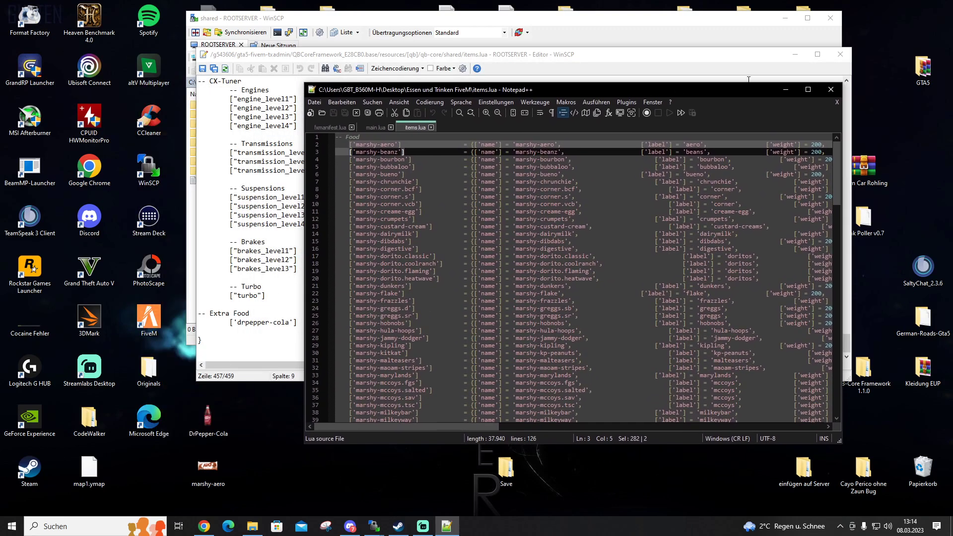
{"action": "left_click", "coordinate": [786, 90]}
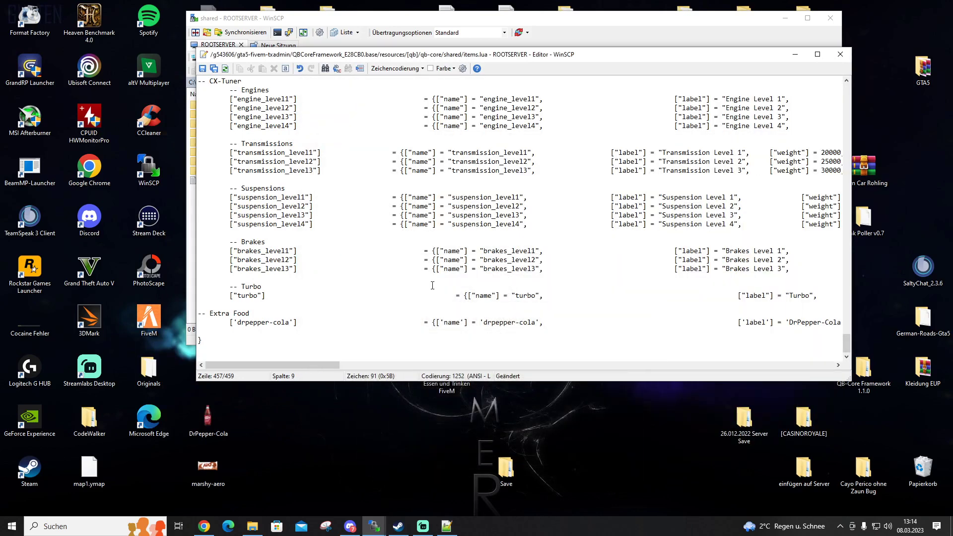
{"action": "scroll", "coordinate": [433, 285], "scroll_direction": "up", "scroll_amount": 2}
{"action": "scroll", "coordinate": [369, 325], "scroll_direction": "down", "scroll_amount": 2}
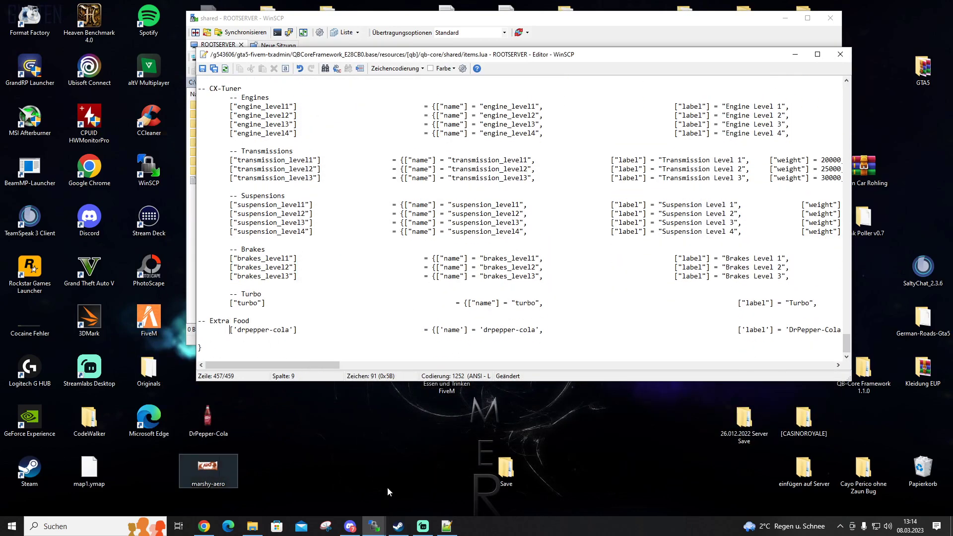
Step: Return to the local items.lua in Notepad++ and copy the complete marshy-aero entry line
{"action": "left_click", "coordinate": [447, 526]}
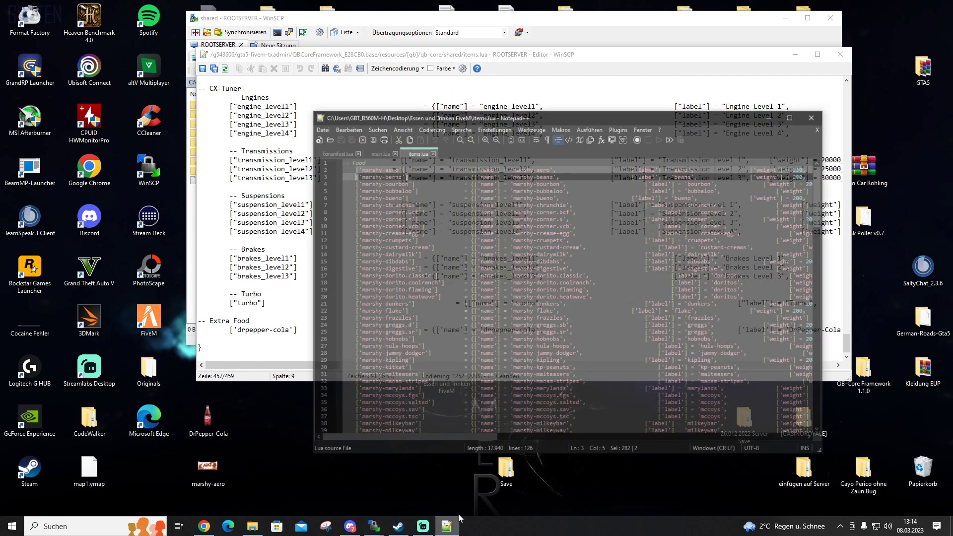
{"action": "left_click", "coordinate": [350, 174]}
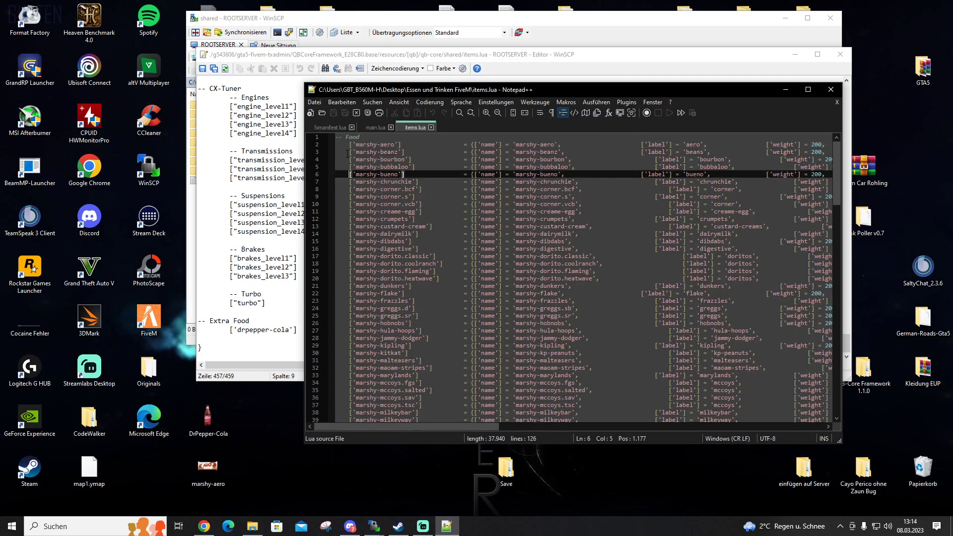
{"action": "left_click", "coordinate": [351, 152]}
{"action": "mouse_move", "coordinate": [350, 152]}
{"action": "left_mouse_down"}
{"action": "mouse_move", "coordinate": [851, 152]}
{"action": "mouse_move", "coordinate": [328, 152]}
{"action": "mouse_move", "coordinate": [350, 159]}
{"action": "mouse_move", "coordinate": [351, 150]}
{"action": "left_mouse_up"}
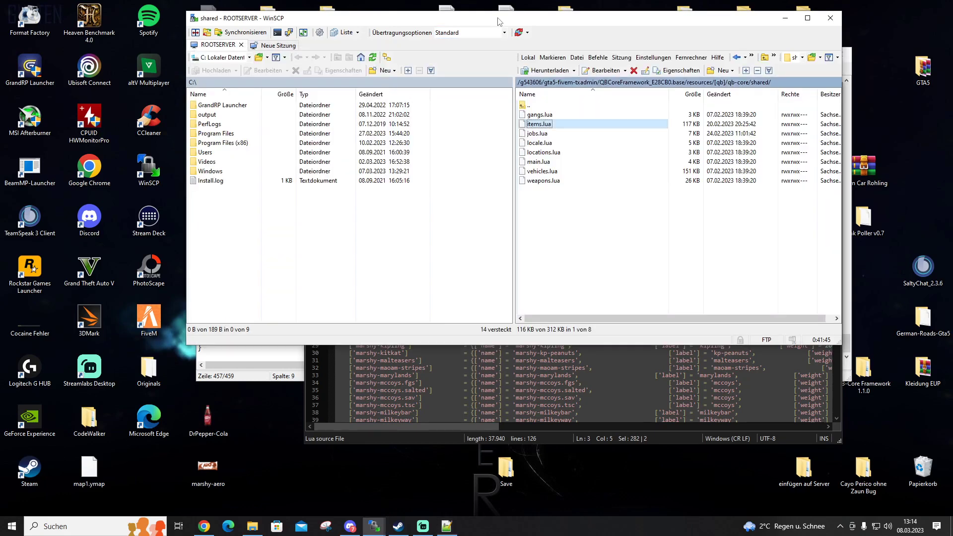
Step: In the server's items.lua in WinSCP, paste the marshy-aero entry below drpepper-cola in the Extra Food section
{"action": "left_click", "coordinate": [496, 27]}
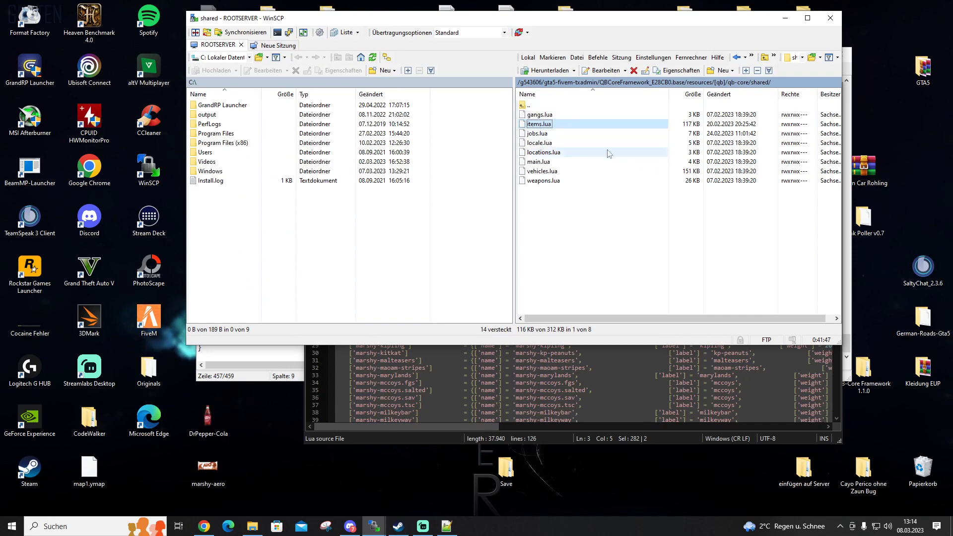
{"action": "left_click", "coordinate": [447, 526]}
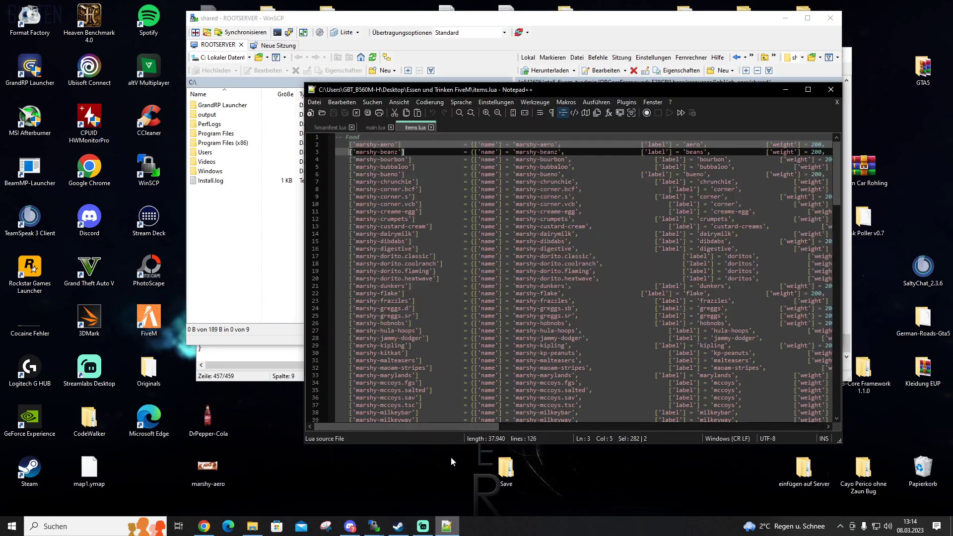
{"action": "left_click", "coordinate": [788, 91]}
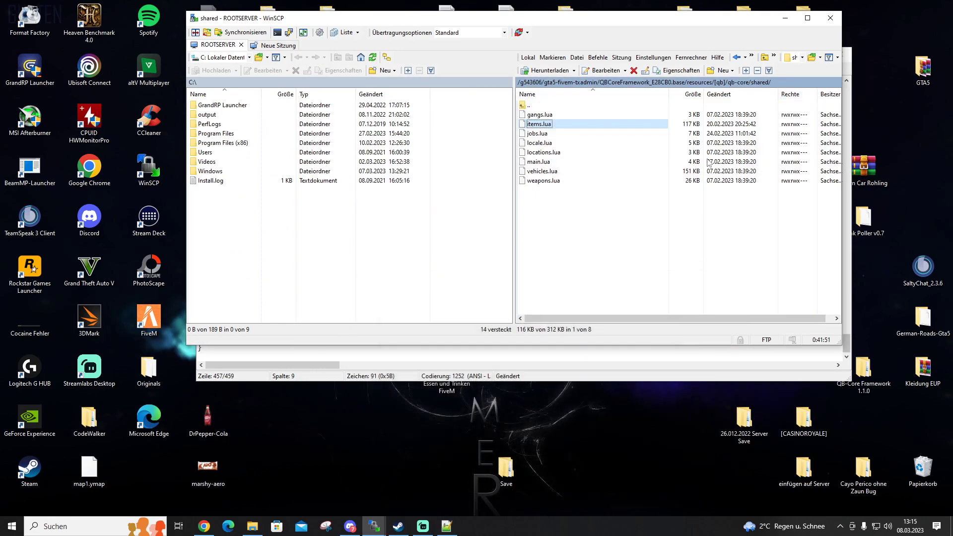
{"action": "mouse_move", "coordinate": [376, 529]}
{"action": "left_click", "coordinate": [418, 494]}
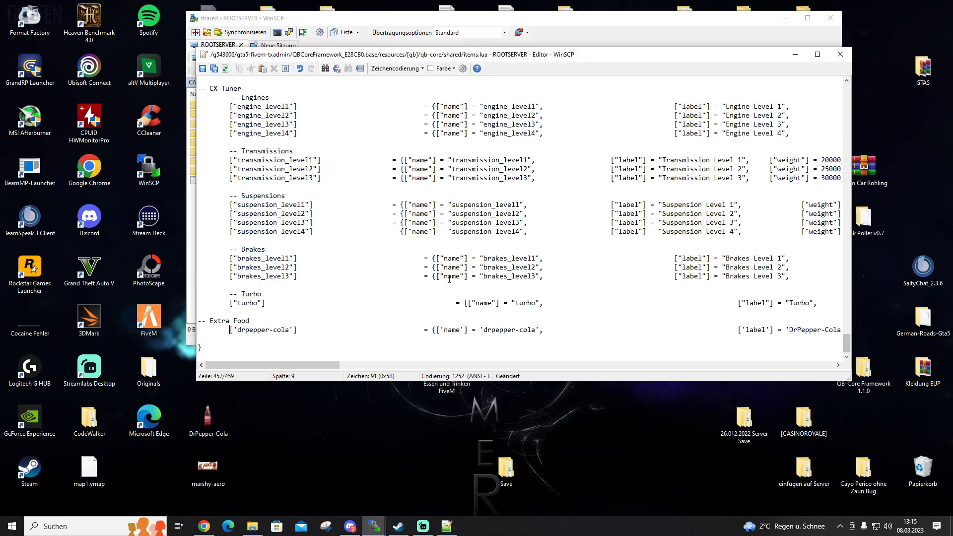
{"action": "left_click", "coordinate": [236, 338]}
{"action": "key", "text": "ctrl+v"}
{"action": "scroll", "coordinate": [430, 329], "scroll_direction": "down", "scroll_amount": 1}
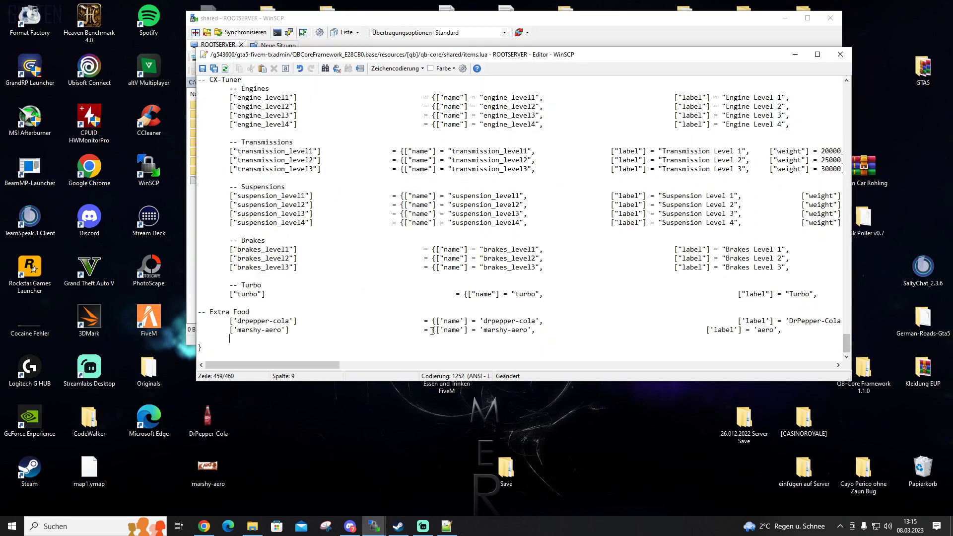
Step: Check the item names of the drpepper-cola and marshy-aero entries in the Extra Food section
{"action": "left_click_drag", "start_coordinate": [302, 364], "coordinate": [331, 337]}
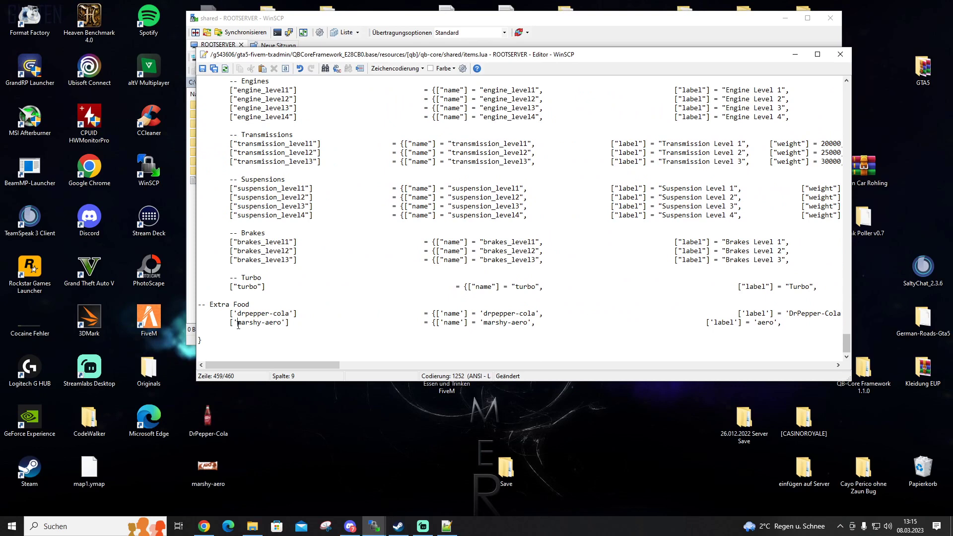
{"action": "left_click_drag", "start_coordinate": [238, 325], "coordinate": [289, 316]}
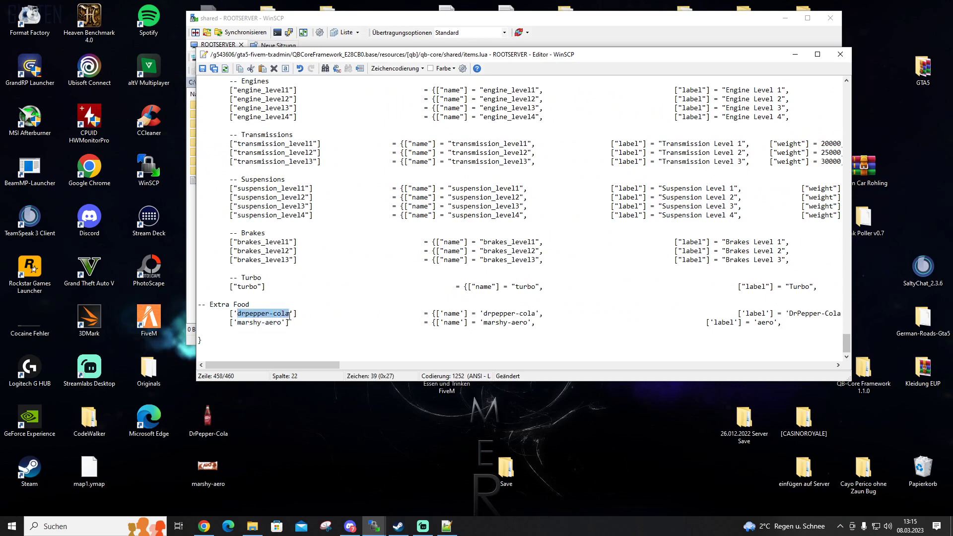
{"action": "left_click", "coordinate": [310, 336]}
{"action": "scroll", "coordinate": [311, 349], "scroll_direction": "up", "scroll_amount": 1}
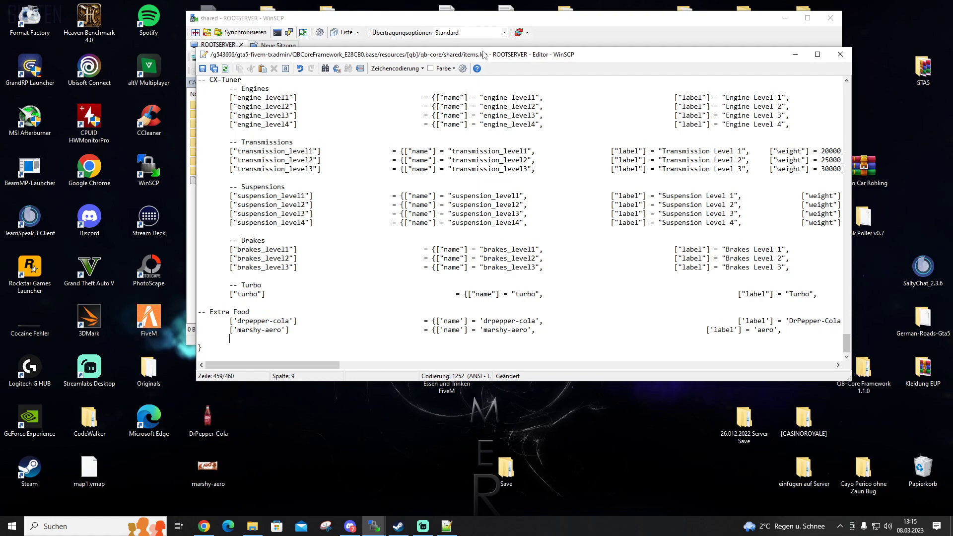
Step: Move the items.lua editor out of the way and go up from the shared folder to the server's [qb] folder
{"action": "left_click_drag", "start_coordinate": [483, 55], "coordinate": [487, 168]}
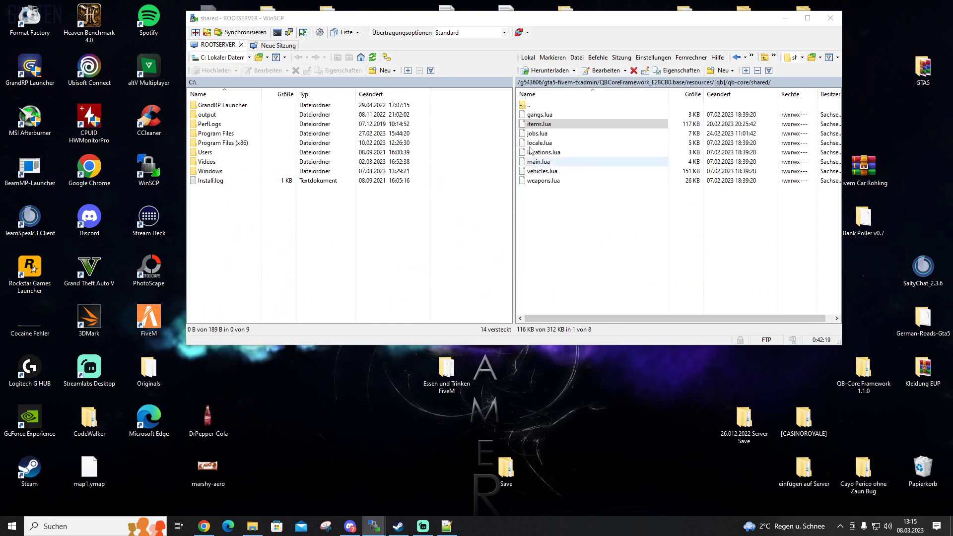
{"action": "double_click", "coordinate": [528, 105]}
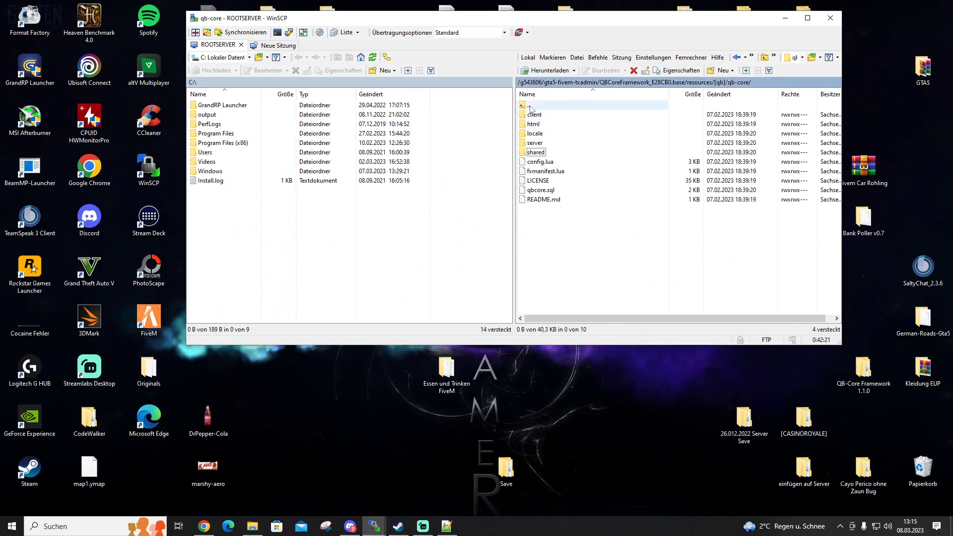
{"action": "double_click", "coordinate": [530, 106]}
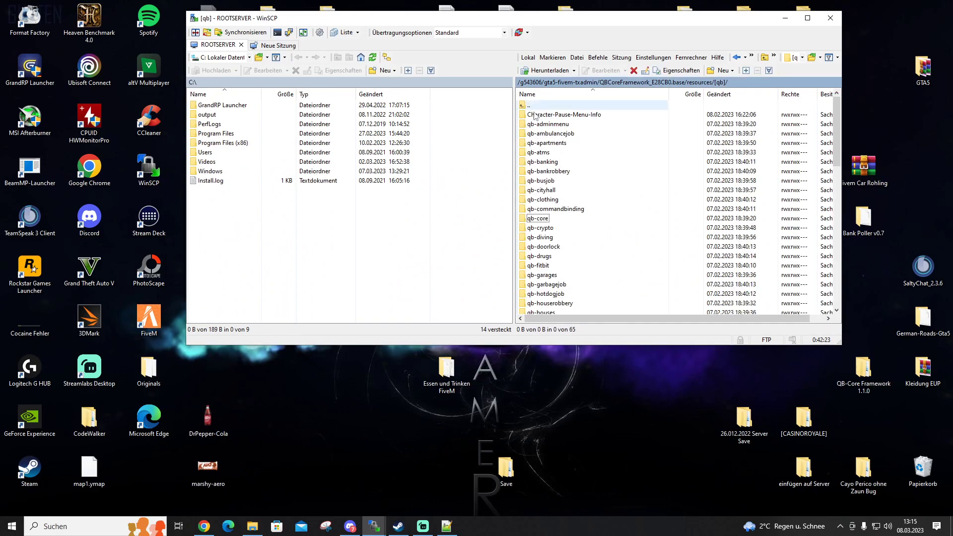
Step: Open config.lua from the qb-smallresources folder on the server
{"action": "scroll", "coordinate": [570, 291], "scroll_direction": "down", "scroll_amount": 15}
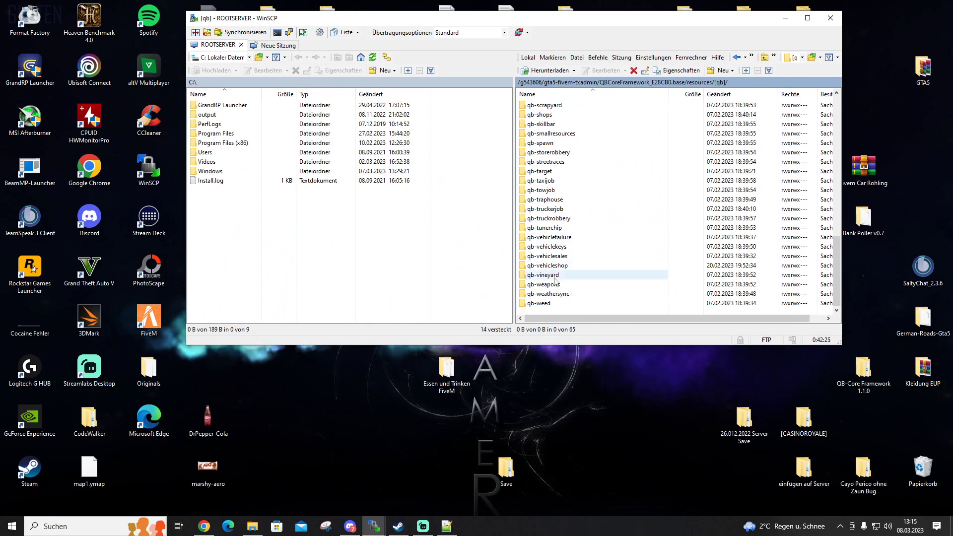
{"action": "scroll", "coordinate": [555, 281], "scroll_direction": "up", "scroll_amount": 2}
{"action": "scroll", "coordinate": [555, 281], "scroll_direction": "up", "scroll_amount": 3}
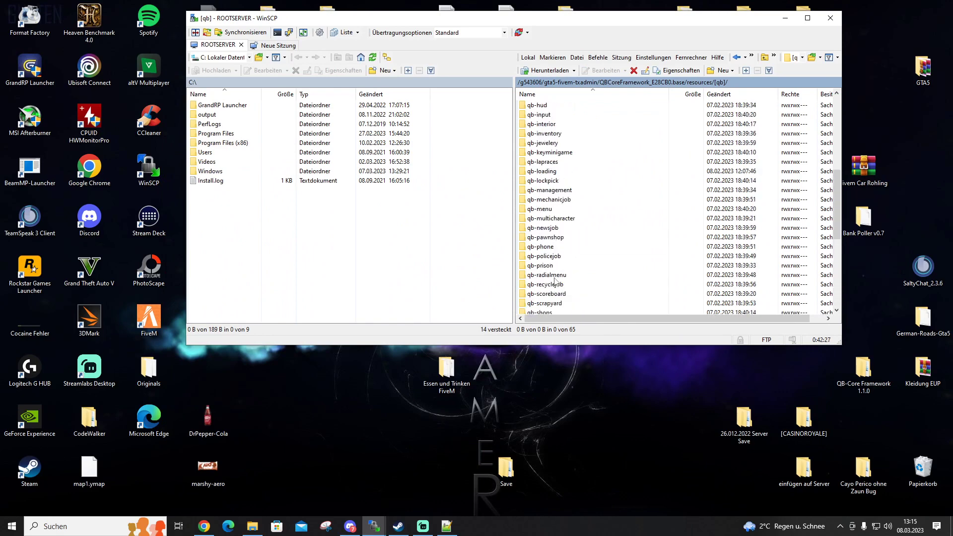
{"action": "scroll", "coordinate": [555, 281], "scroll_direction": "down", "scroll_amount": 2}
{"action": "scroll", "coordinate": [555, 281], "scroll_direction": "down", "scroll_amount": 3}
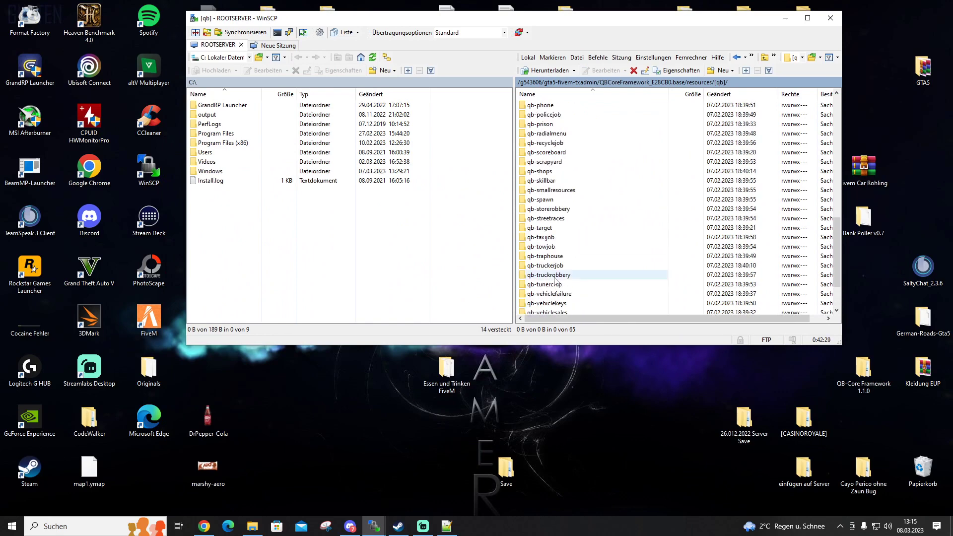
{"action": "scroll", "coordinate": [556, 281], "scroll_direction": "up", "scroll_amount": 2}
{"action": "scroll", "coordinate": [555, 281], "scroll_direction": "up", "scroll_amount": 1}
{"action": "left_click", "coordinate": [555, 276]}
{"action": "double_click", "coordinate": [550, 219]}
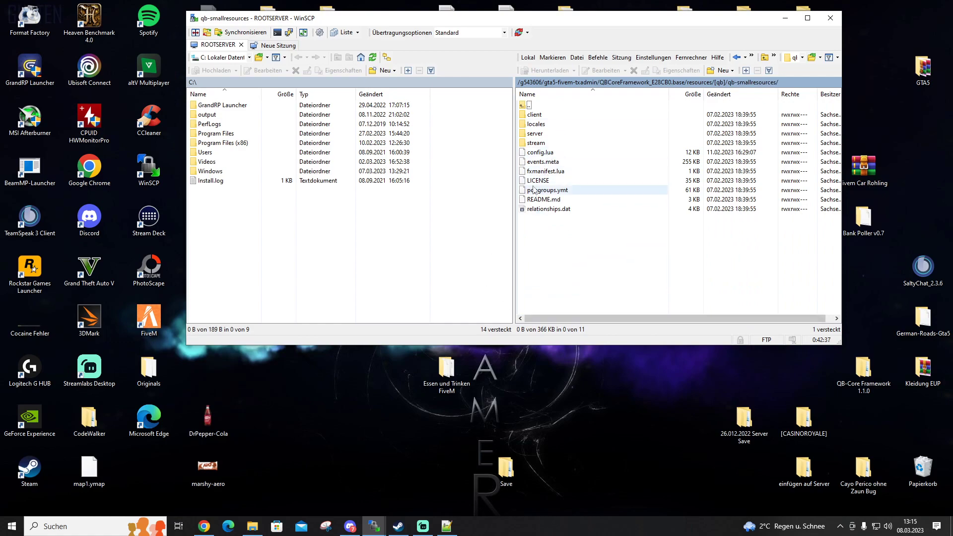
{"action": "left_click", "coordinate": [542, 155]}
{"action": "double_click", "coordinate": [542, 155]}
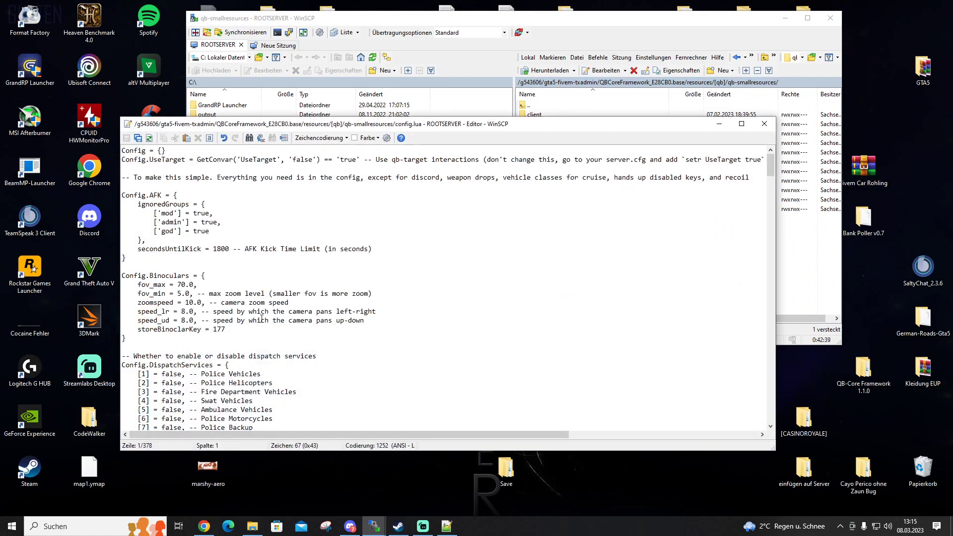
Step: Examine the Config.ConsumablesEat and Config.ConsumablesDrink lists in config.lua, including how each item's random value range is written
{"action": "scroll", "coordinate": [262, 319], "scroll_direction": "down", "scroll_amount": 20}
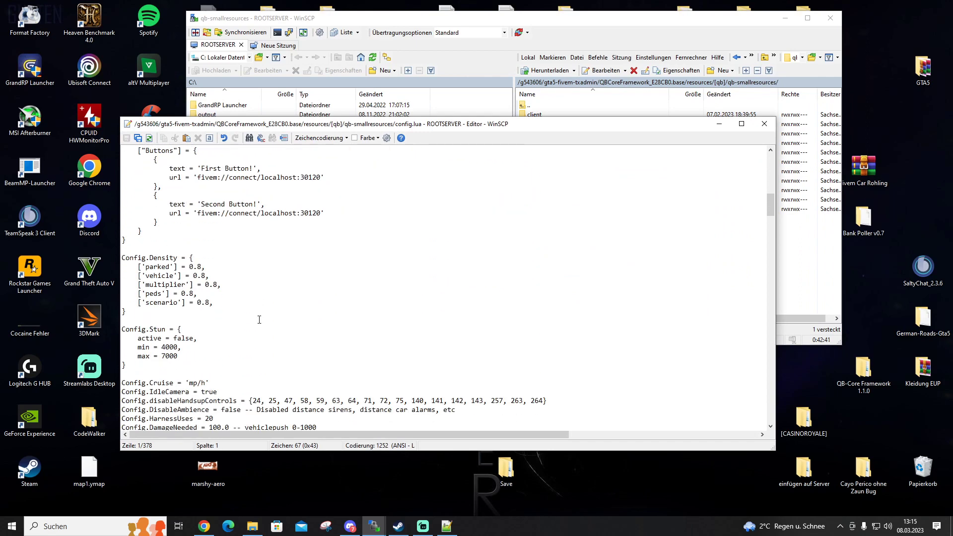
{"action": "scroll", "coordinate": [259, 320], "scroll_direction": "down", "scroll_amount": 8}
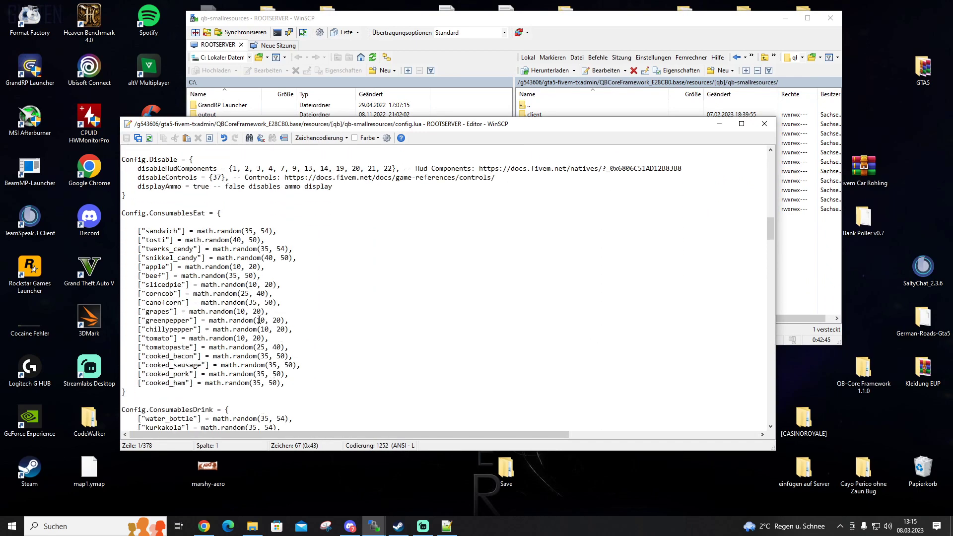
{"action": "scroll", "coordinate": [259, 321], "scroll_direction": "down", "scroll_amount": 2}
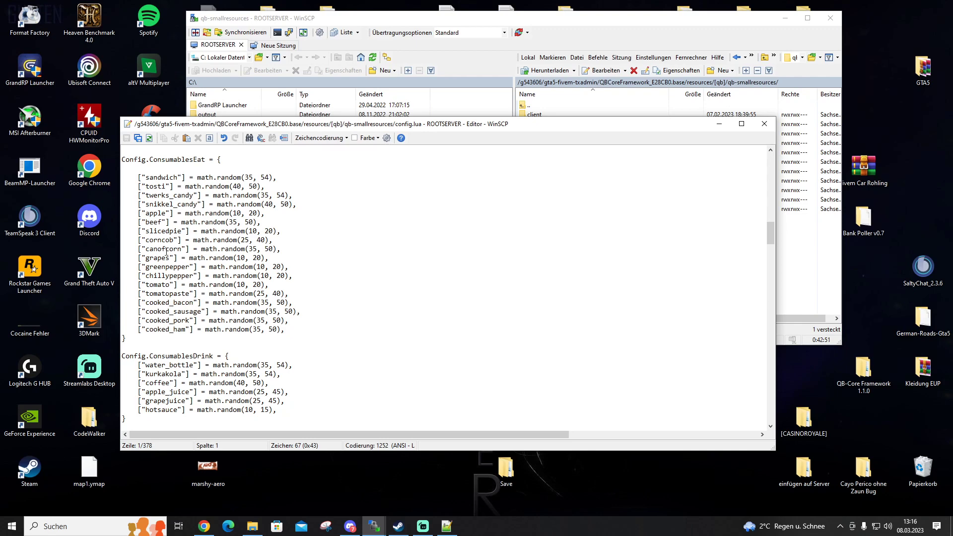
{"action": "scroll", "coordinate": [329, 351], "scroll_direction": "down", "scroll_amount": 2}
{"action": "scroll", "coordinate": [330, 353], "scroll_direction": "up", "scroll_amount": 2}
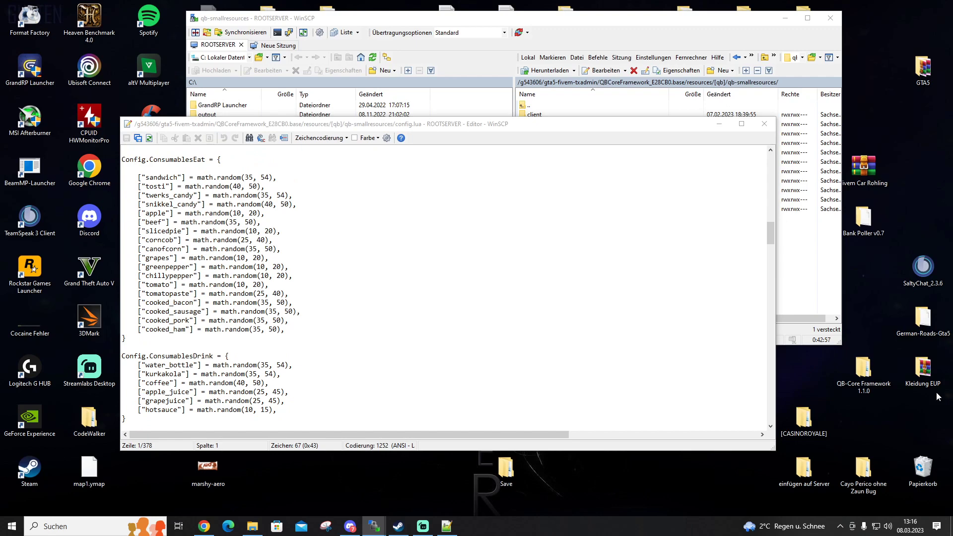
{"action": "scroll", "coordinate": [286, 387], "scroll_direction": "down", "scroll_amount": 1}
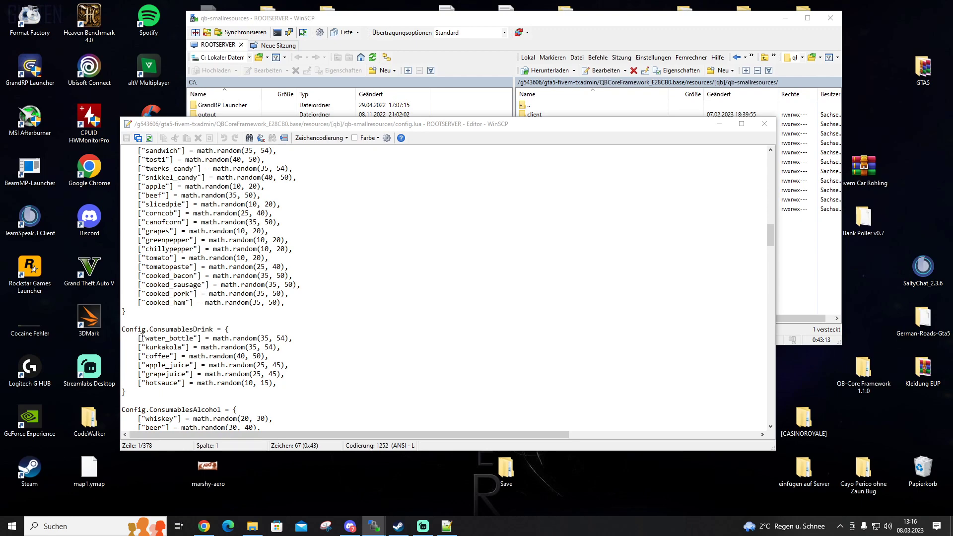
{"action": "scroll", "coordinate": [292, 328], "scroll_direction": "up", "scroll_amount": 3}
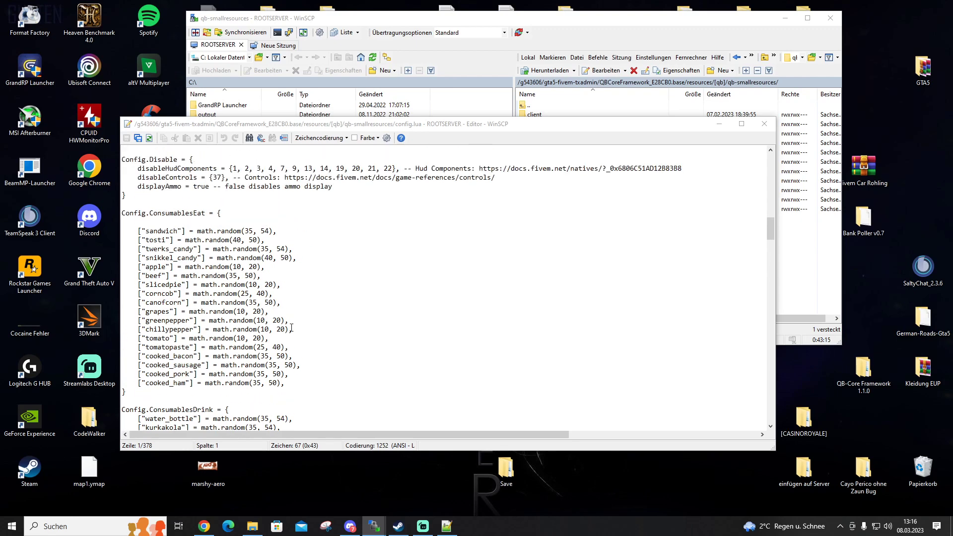
{"action": "scroll", "coordinate": [253, 348], "scroll_direction": "down", "scroll_amount": 1}
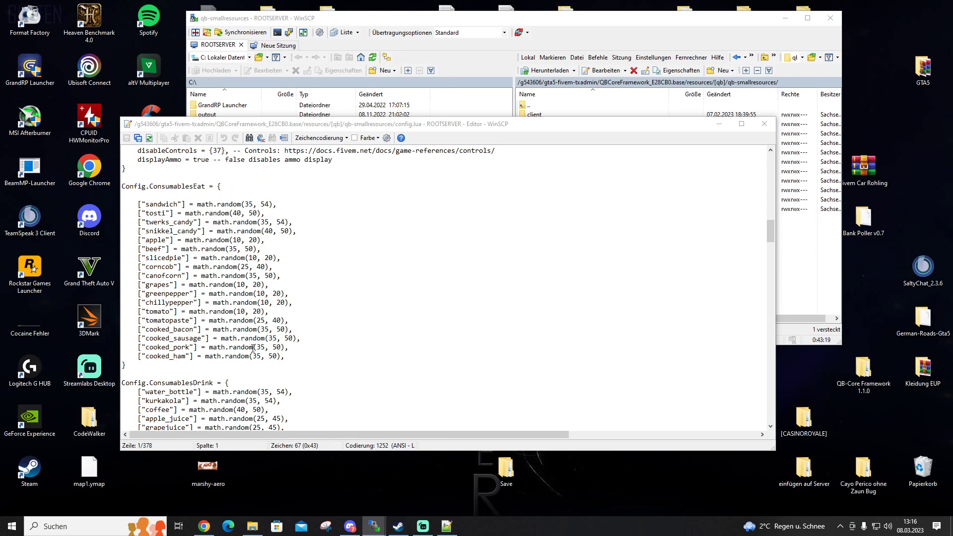
{"action": "scroll", "coordinate": [253, 348], "scroll_direction": "down", "scroll_amount": 2}
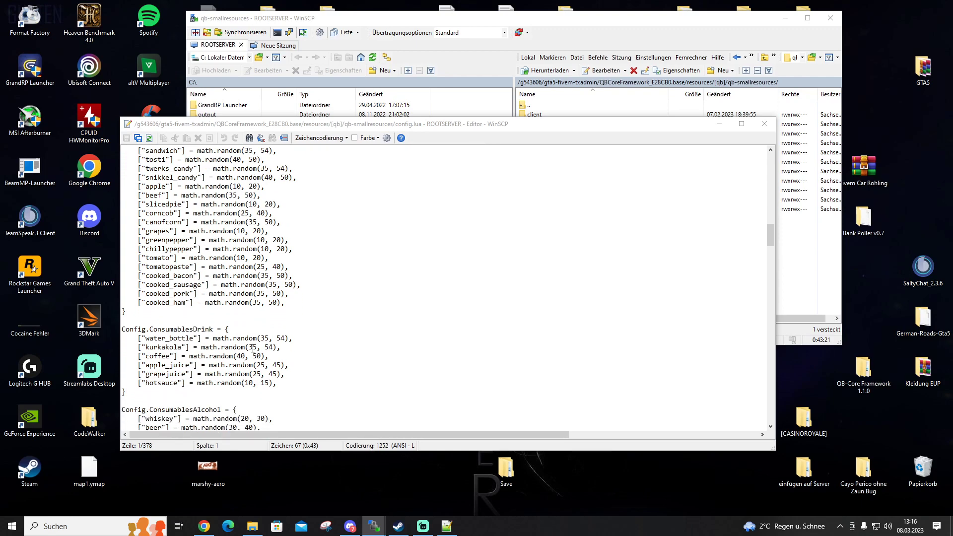
{"action": "scroll", "coordinate": [253, 347], "scroll_direction": "down", "scroll_amount": 1}
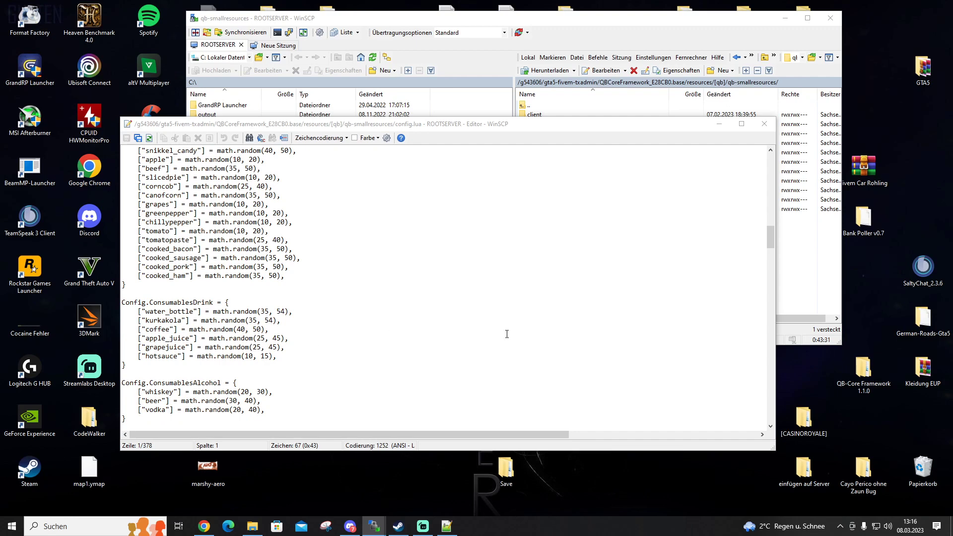
Step: Copy the water_bottle line in Config.ConsumablesDrink and paste it on a new line below hotsauce
{"action": "left_click", "coordinate": [143, 311]}
{"action": "left_click_drag", "start_coordinate": [138, 311], "coordinate": [293, 314]}
{"action": "key", "text": "ctrl+c"}
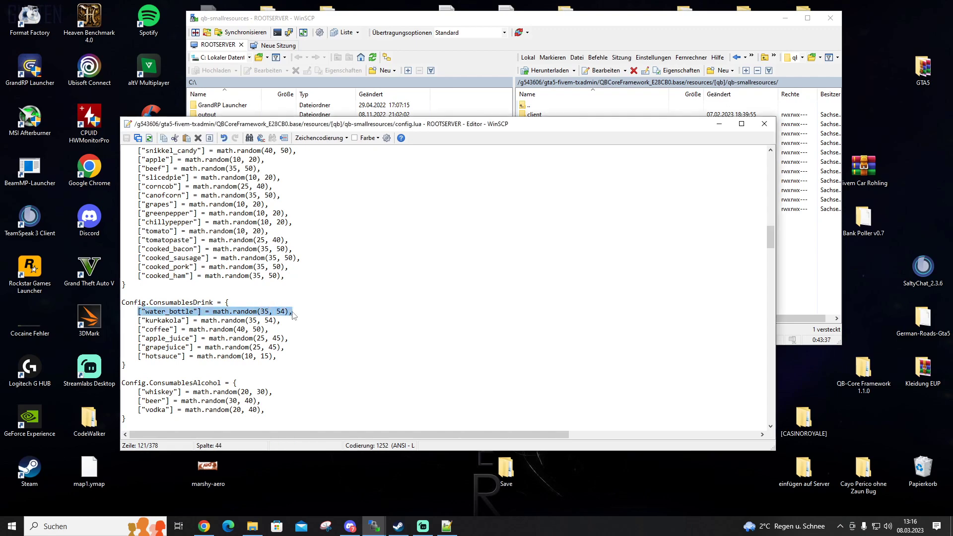
{"action": "left_click", "coordinate": [281, 357]}
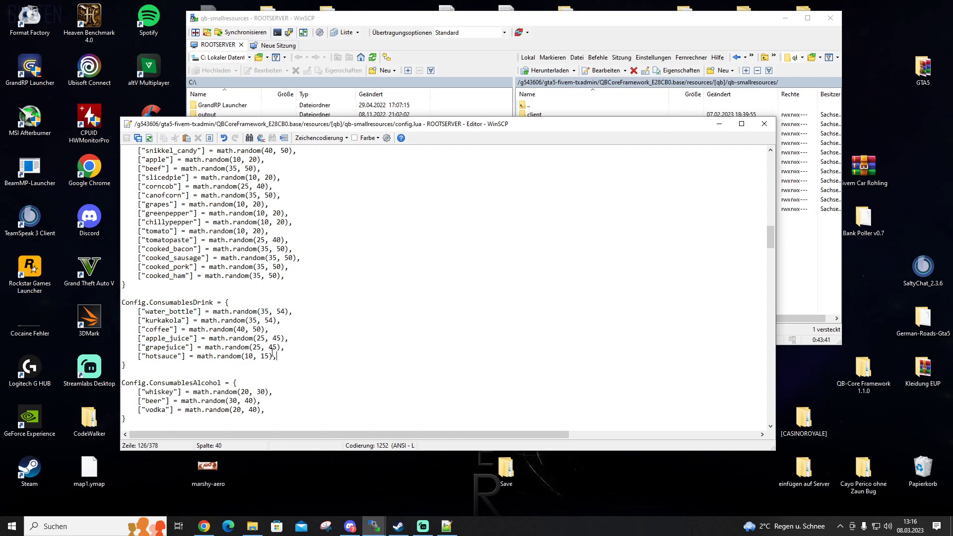
{"action": "key", "text": "Return"}
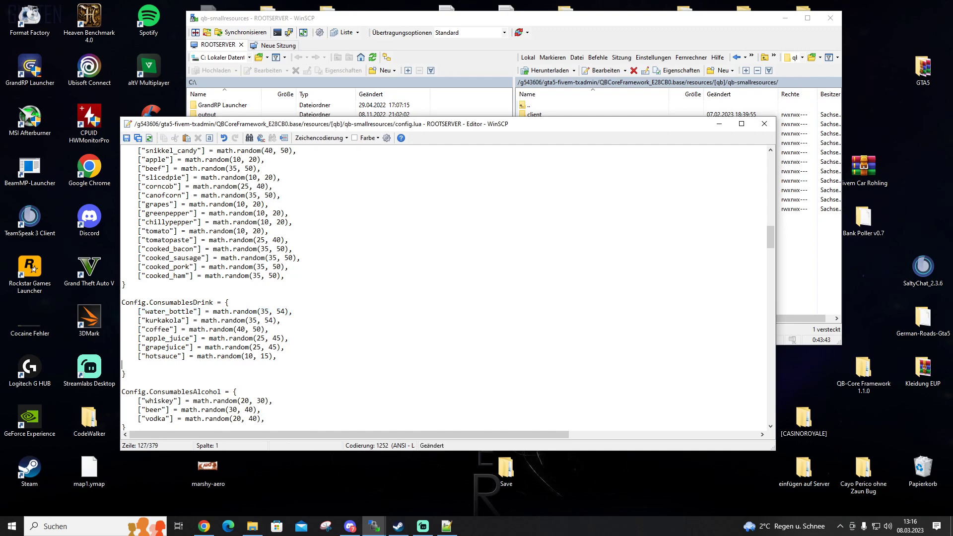
{"action": "key", "text": "ctrl+v"}
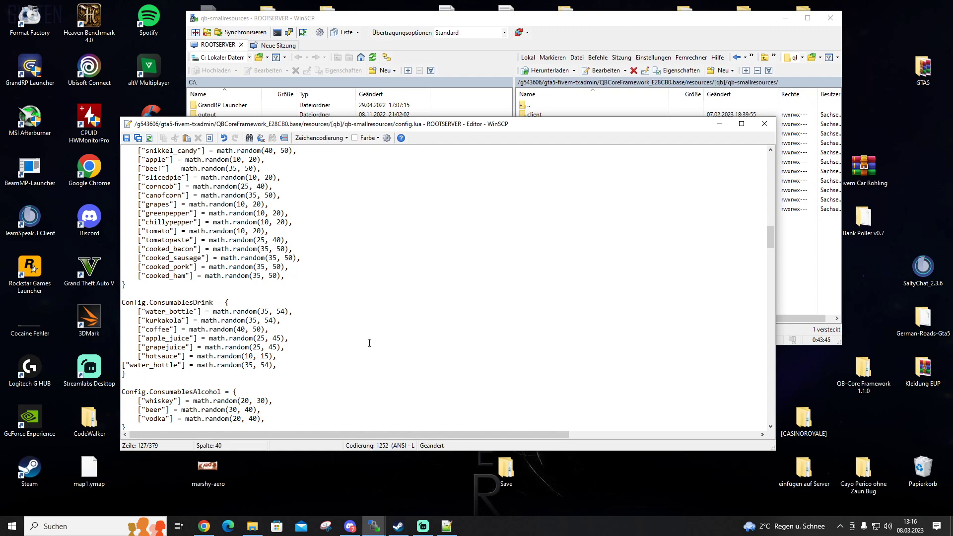
Step: Highlight the math.random(35, 54) value in the pasted water_bottle line below hotsauce
{"action": "key", "text": "Left"}
{"action": "key", "text": "ctrl+shift+Left"}
{"action": "key", "text": "ctrl+shift+Left"}
{"action": "key", "text": "ctrl+shift+Left"}
{"action": "key", "text": "ctrl+shift+Left"}
{"action": "key", "text": "ctrl+shift+Left"}
{"action": "key", "text": "ctrl+shift+Left"}
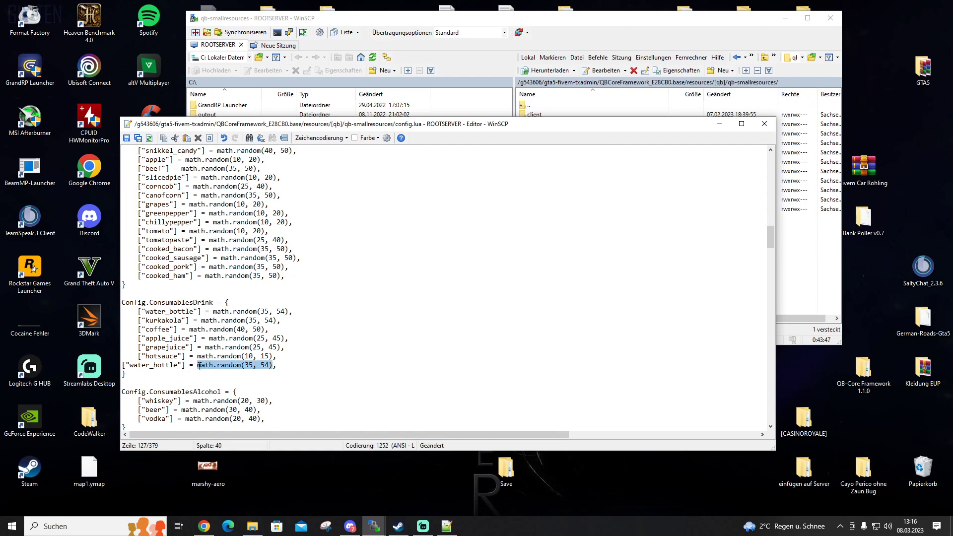
Step: Copy the name drpepper-cola from the server's items.lua and replace water_bottle with it in the pasted drink line
{"action": "left_click", "coordinate": [179, 366]}
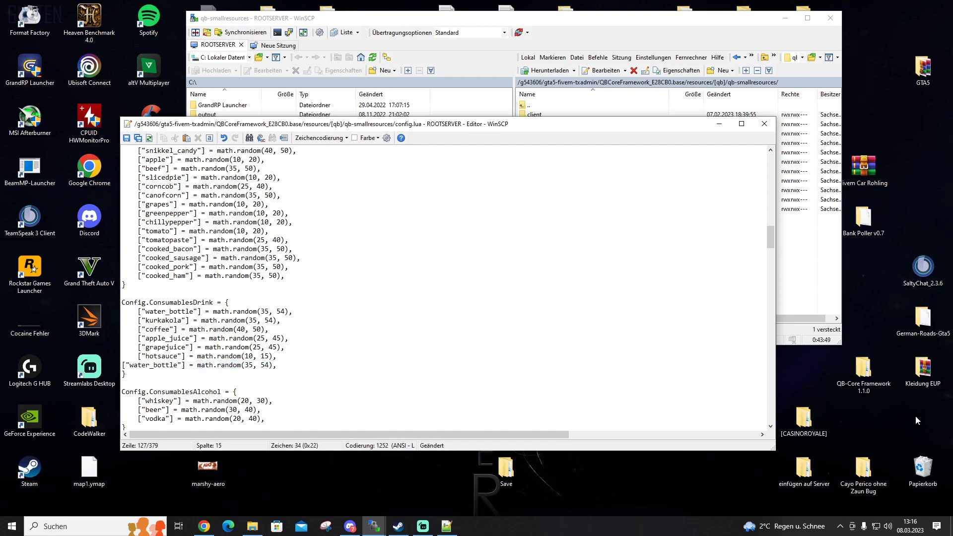
{"action": "key", "text": "alt+Tab"}
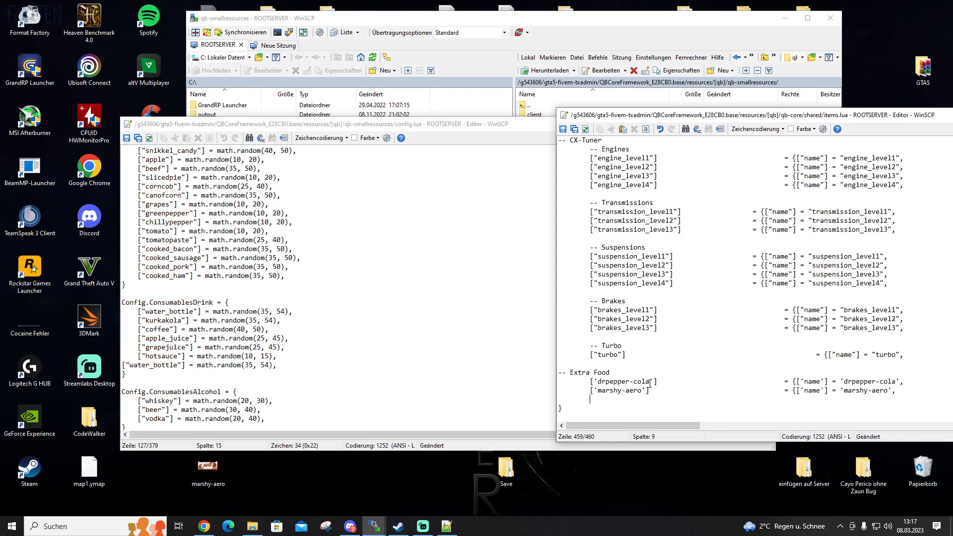
{"action": "left_click_drag", "start_coordinate": [649, 383], "coordinate": [601, 385]}
{"action": "key", "text": "ctrl+c"}
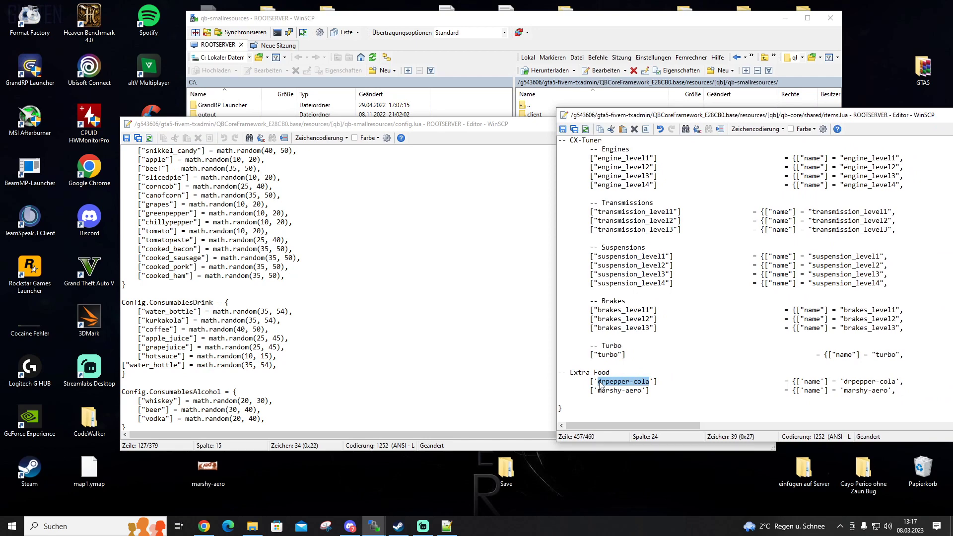
{"action": "left_click", "coordinate": [176, 365]}
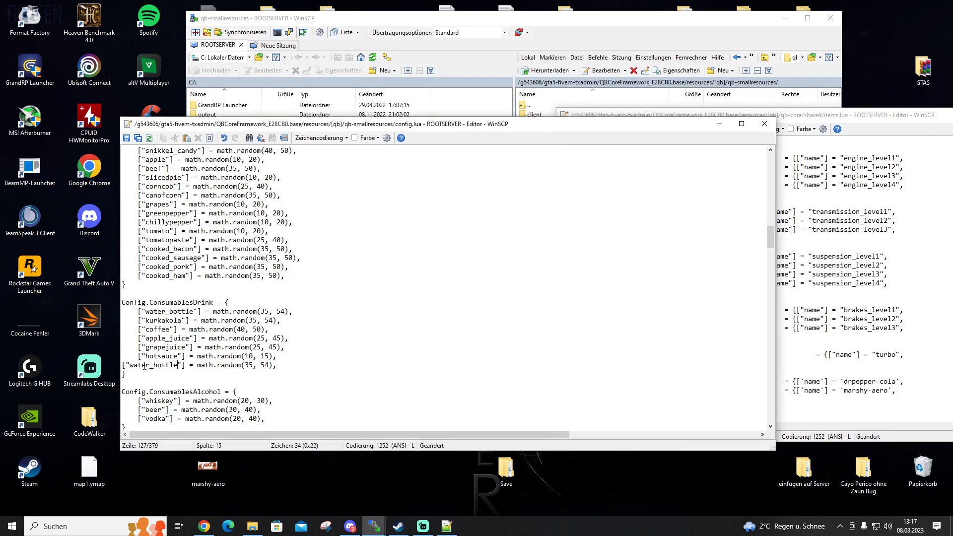
{"action": "double_click", "coordinate": [175, 366]}
{"action": "key", "text": "ctrl+v"}
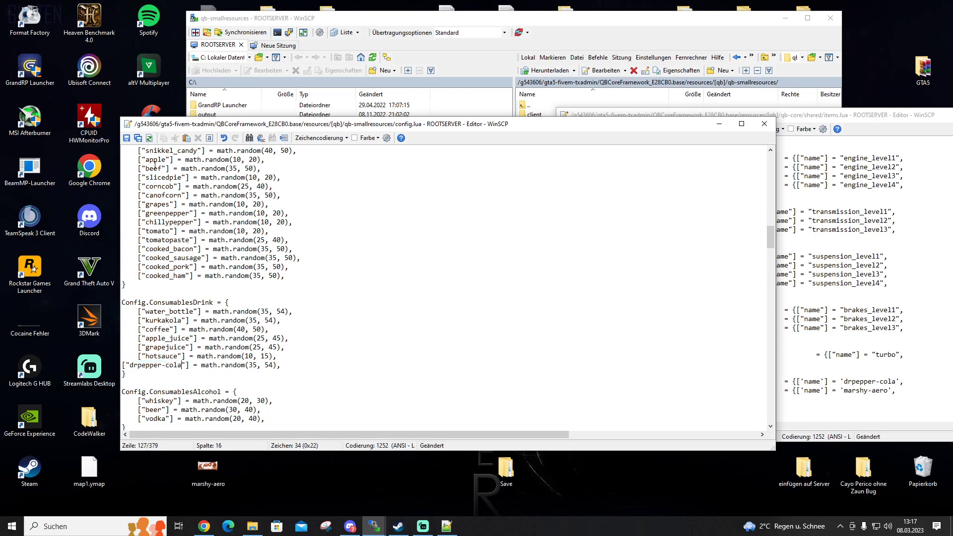
Step: Bring the server's items.lua to the front and check its marshy-aero entry under Extra Food
{"action": "left_click", "coordinate": [859, 112]}
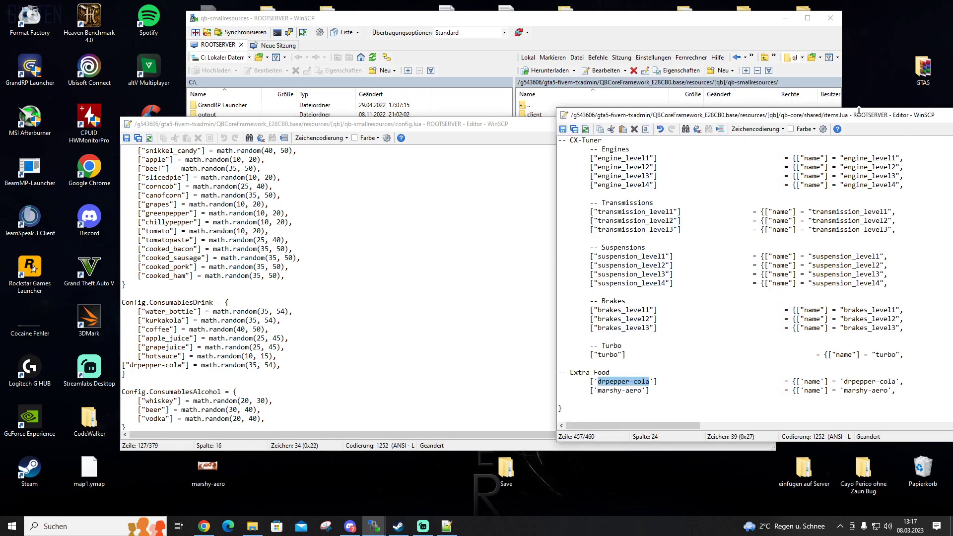
{"action": "left_click", "coordinate": [642, 391]}
{"action": "key", "text": "Down"}
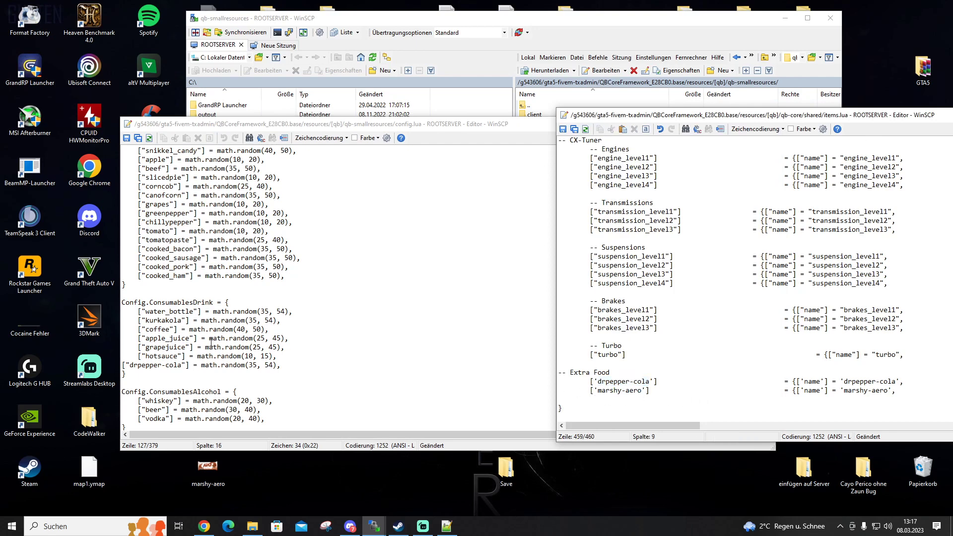
Step: Copy the sandwich line in Config.ConsumablesEat and paste it on a new line below cooked_ham
{"action": "scroll", "coordinate": [211, 342], "scroll_direction": "up", "scroll_amount": 5}
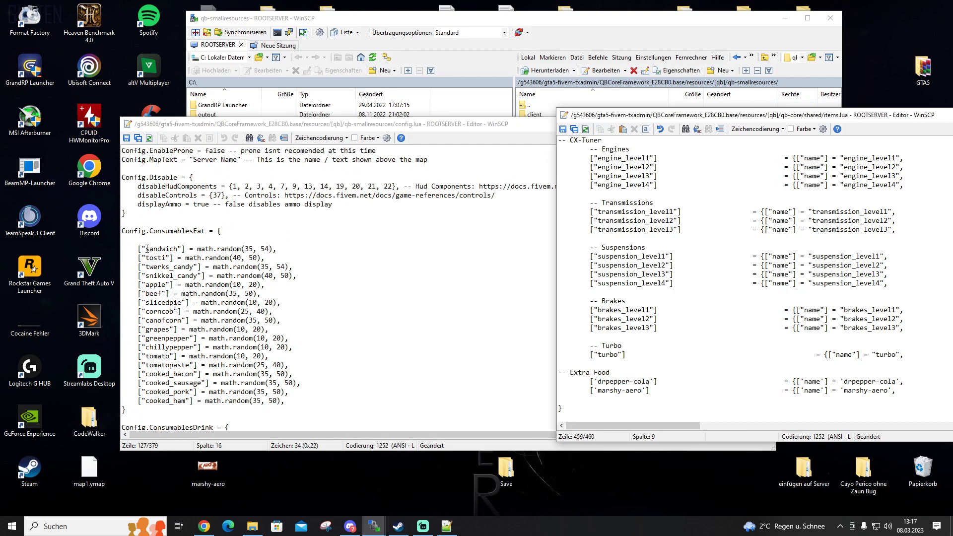
{"action": "left_click", "coordinate": [138, 249]}
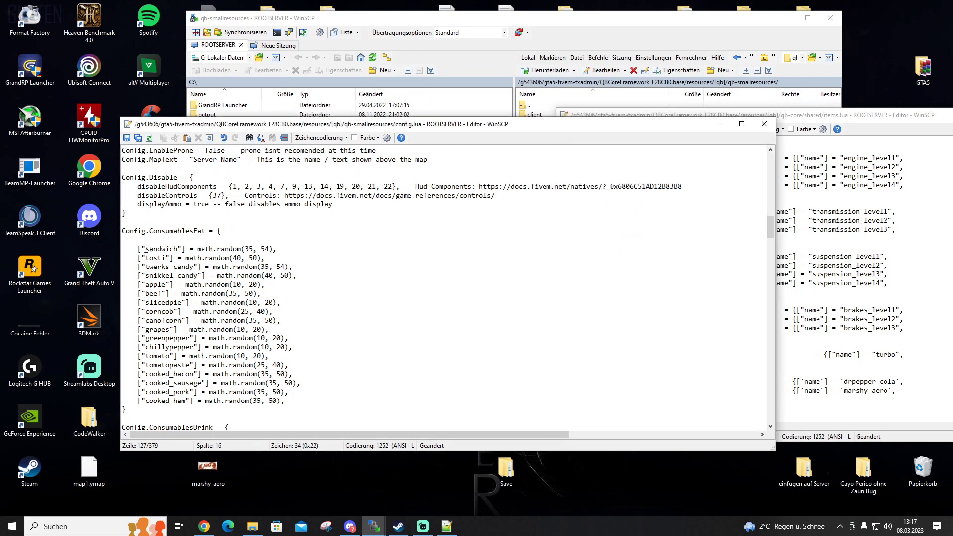
{"action": "left_click_drag", "start_coordinate": [138, 249], "coordinate": [277, 251]}
{"action": "key", "text": "ctrl+c"}
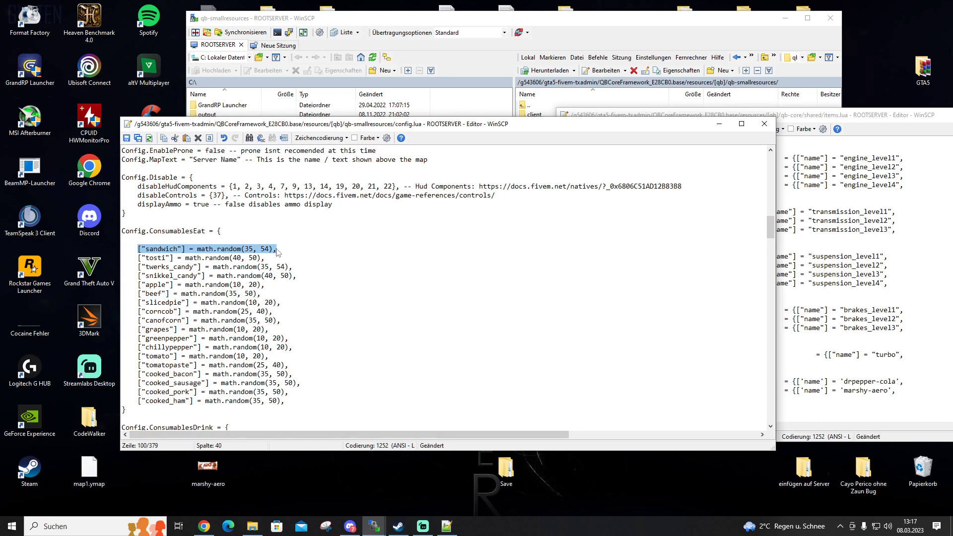
{"action": "left_click", "coordinate": [289, 403]}
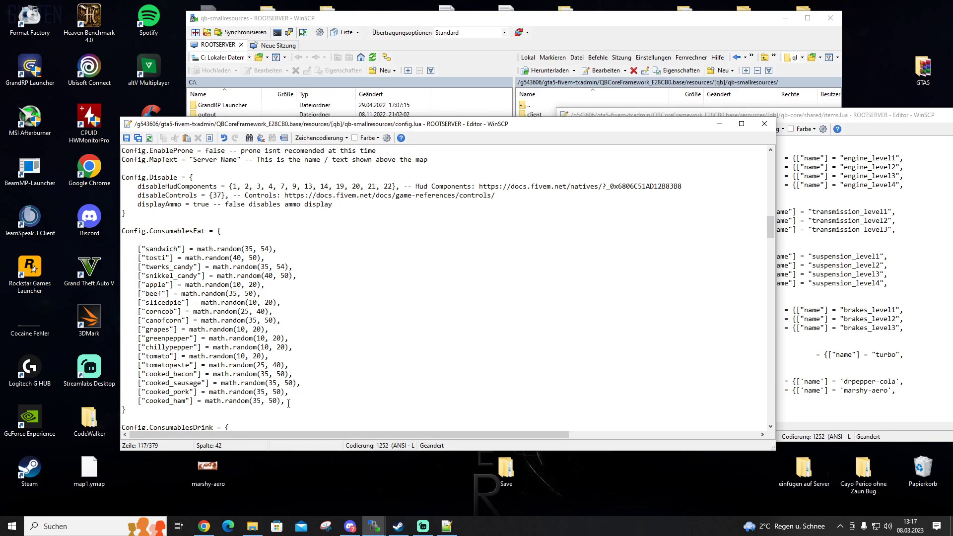
{"action": "key", "text": "Return"}
{"action": "key", "text": "ctrl+v"}
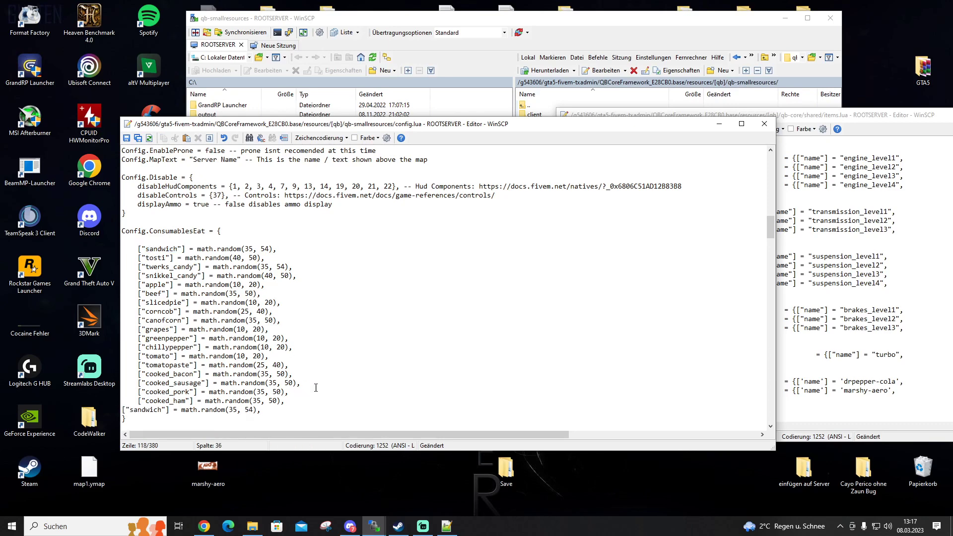
{"action": "scroll", "coordinate": [315, 387], "scroll_direction": "down", "scroll_amount": 5}
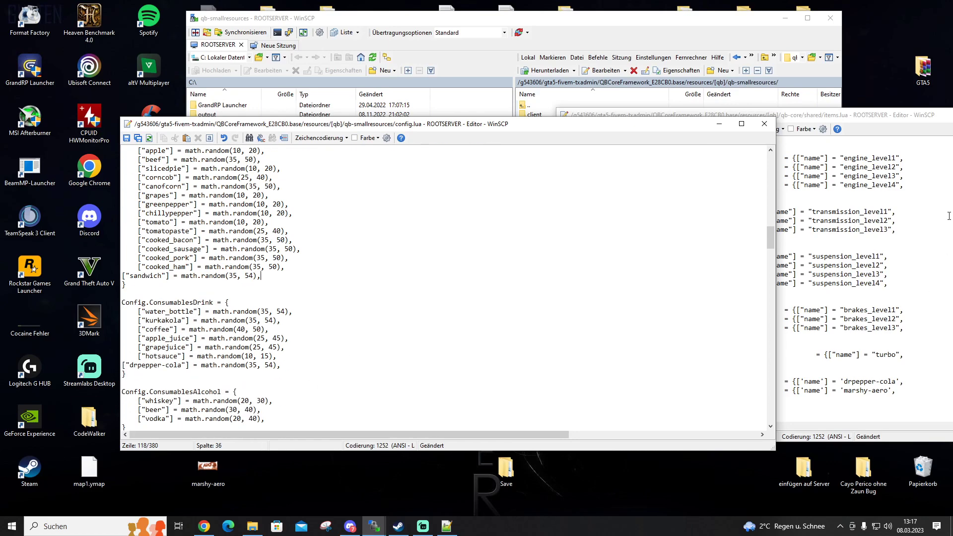
Step: Copy the name marshy-aero from the server's items.lua and replace sandwich with it in the pasted line below cooked_ham
{"action": "left_click", "coordinate": [907, 119]}
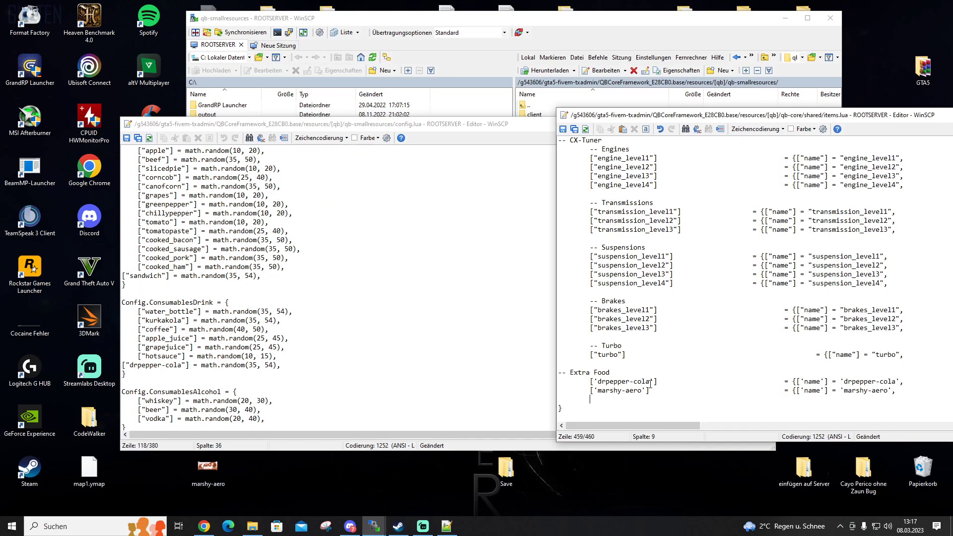
{"action": "left_click_drag", "start_coordinate": [642, 390], "coordinate": [600, 391]}
{"action": "key", "text": "ctrl+c"}
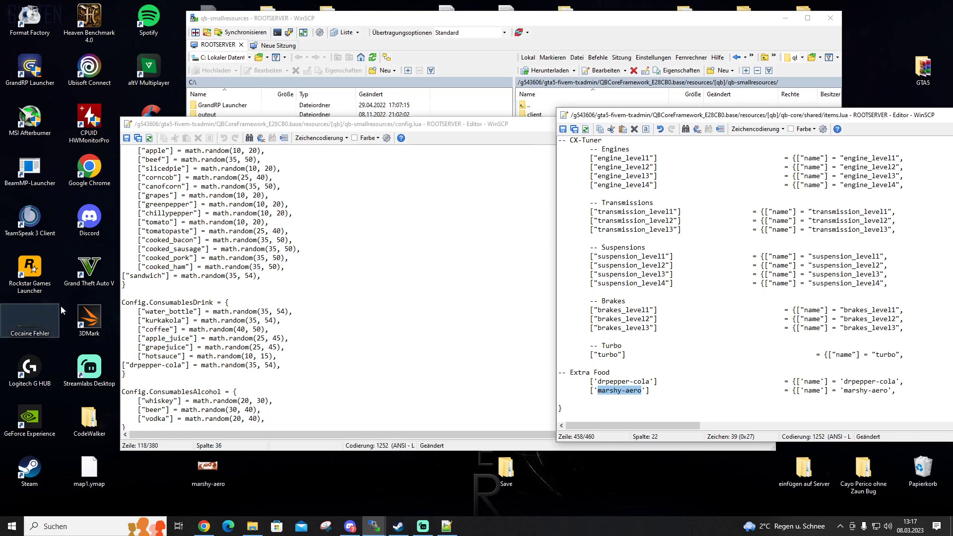
{"action": "left_click", "coordinate": [162, 276]}
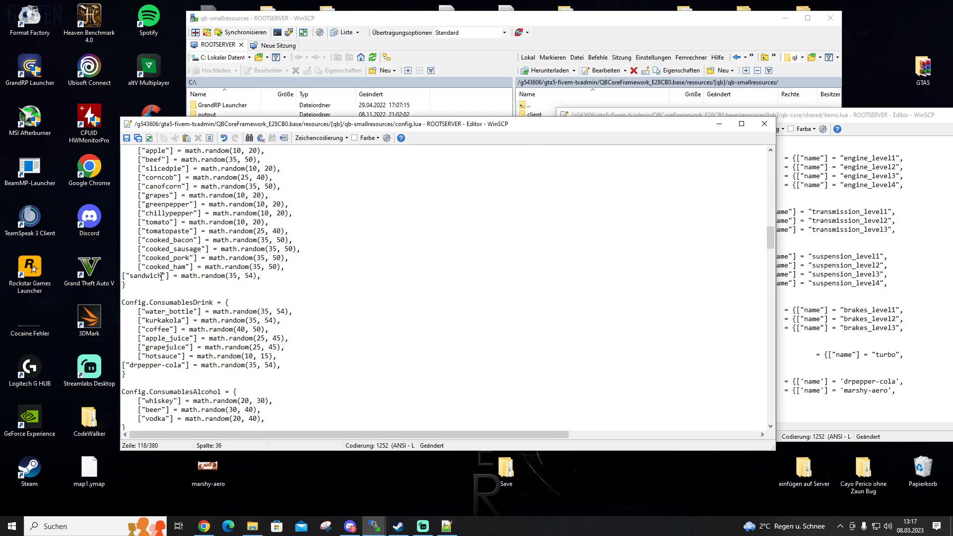
{"action": "left_click_drag", "start_coordinate": [161, 276], "coordinate": [127, 277]}
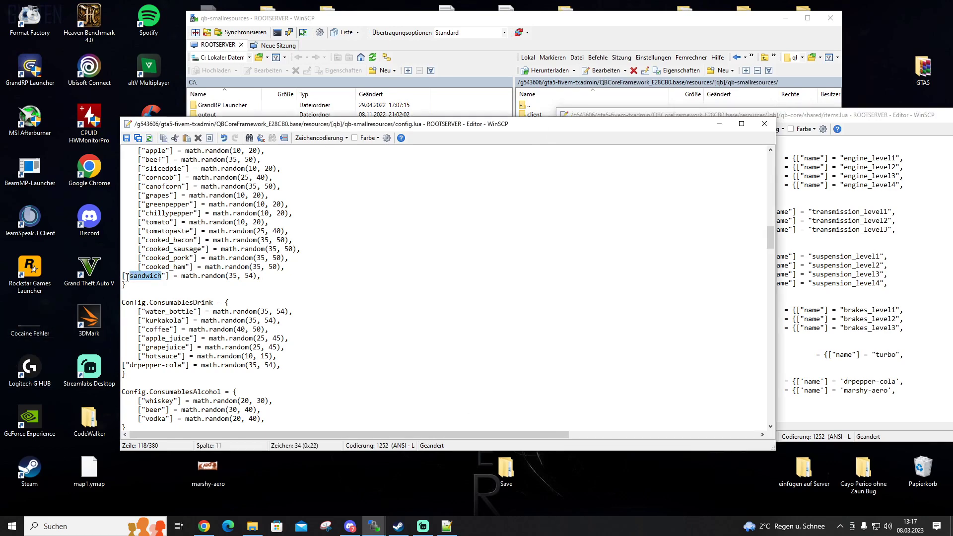
{"action": "key", "text": "ctrl+v"}
Step: Save and close the qb-smallresources config.lua, and move the items.lua editor window away from the server file list
{"action": "left_click", "coordinate": [127, 138]}
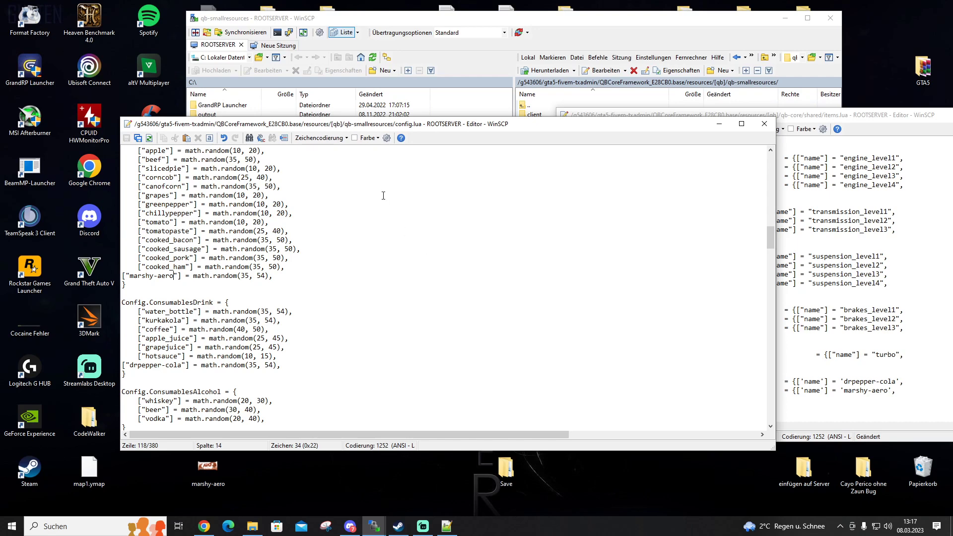
{"action": "left_click", "coordinate": [765, 128]}
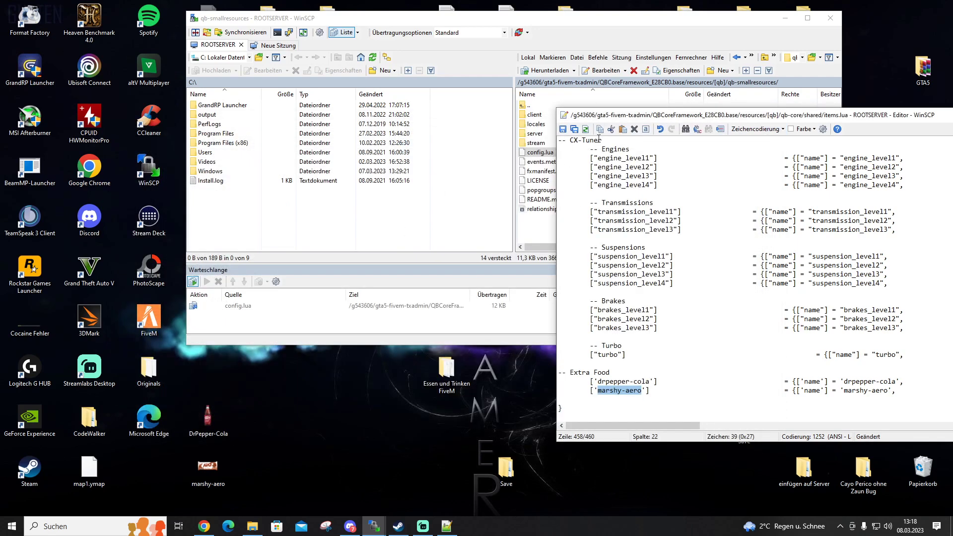
{"action": "left_click_drag", "start_coordinate": [668, 117], "coordinate": [461, 156]}
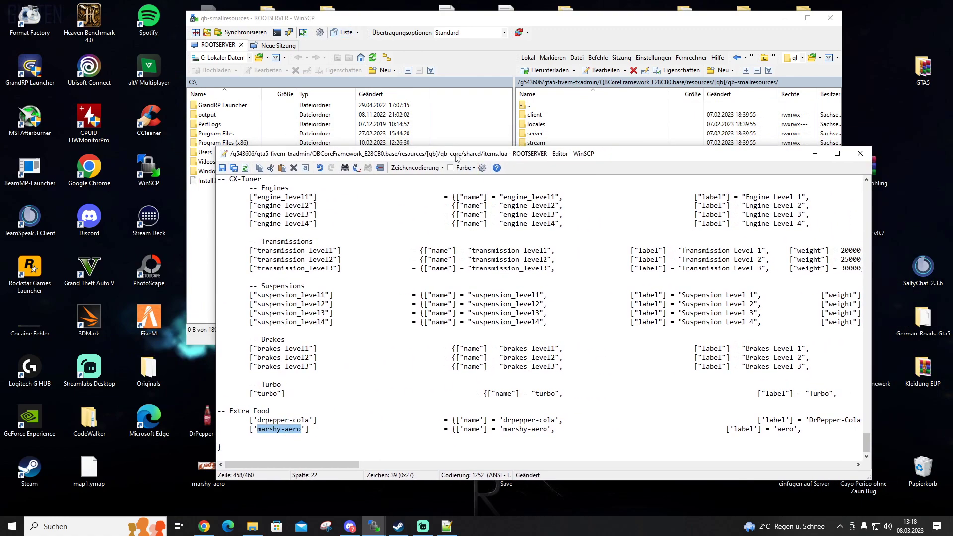
{"action": "left_click_drag", "start_coordinate": [459, 154], "coordinate": [952, 233]}
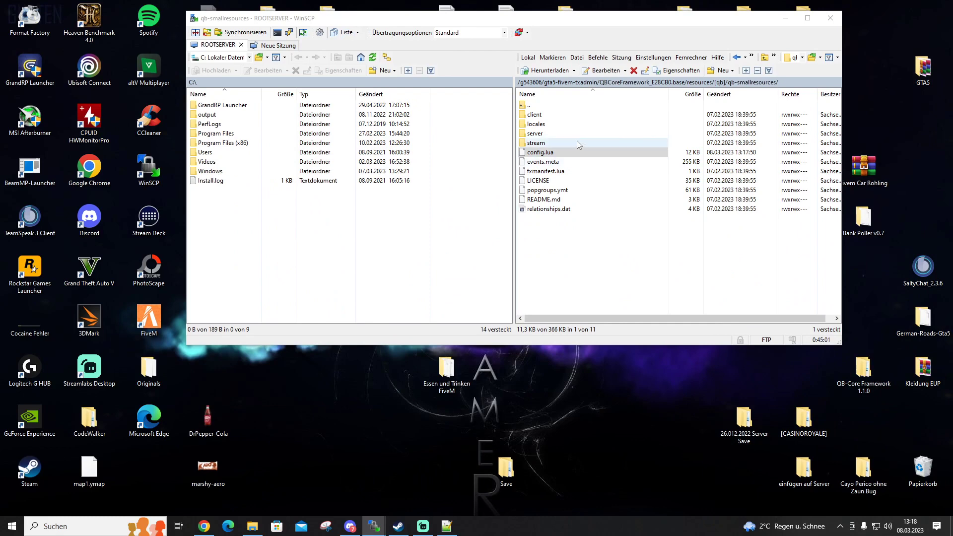
Step: Go up to the server's [qb] folder and open config.lua from the qb-shops folder
{"action": "double_click", "coordinate": [527, 105]}
{"action": "scroll", "coordinate": [533, 116], "scroll_direction": "down", "scroll_amount": 6}
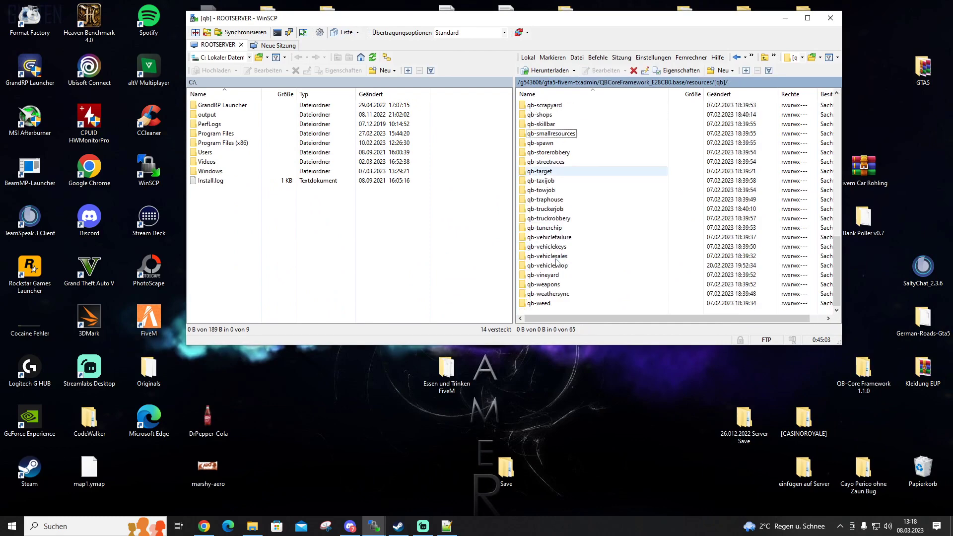
{"action": "scroll", "coordinate": [549, 243], "scroll_direction": "up", "scroll_amount": 2}
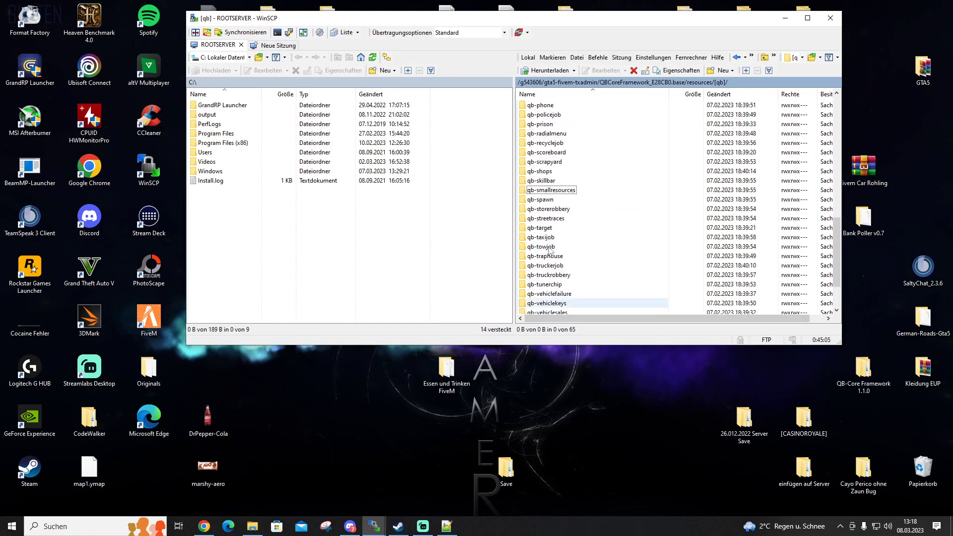
{"action": "double_click", "coordinate": [542, 172]}
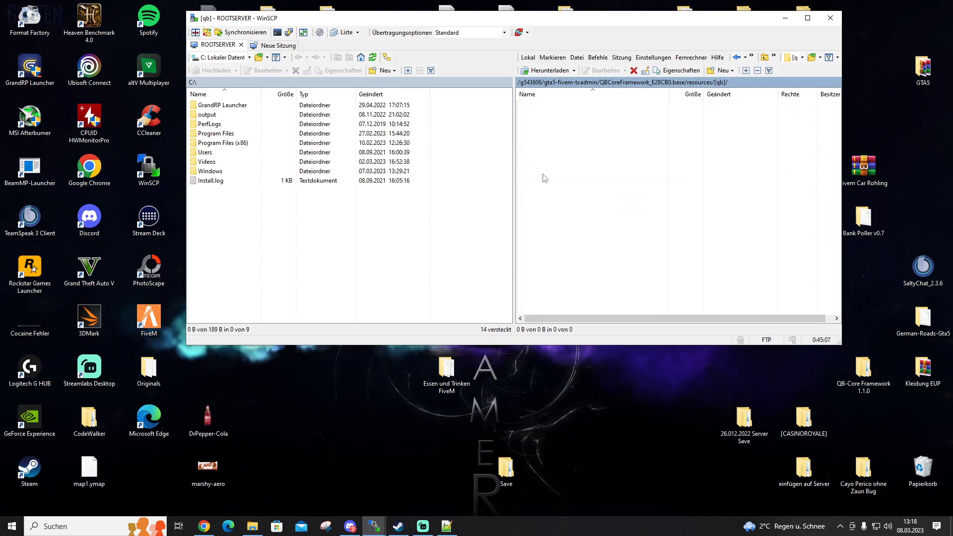
{"action": "double_click", "coordinate": [539, 153]}
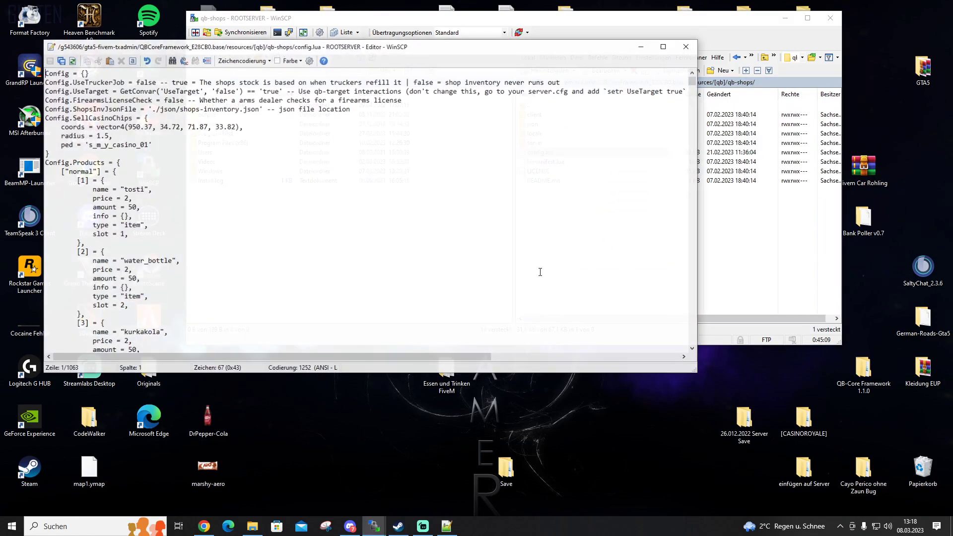
Step: Look through the product entries of the "normal" shop in Config.Products down to the start of the "liquor" list
{"action": "scroll", "coordinate": [141, 295], "scroll_direction": "down", "scroll_amount": 18}
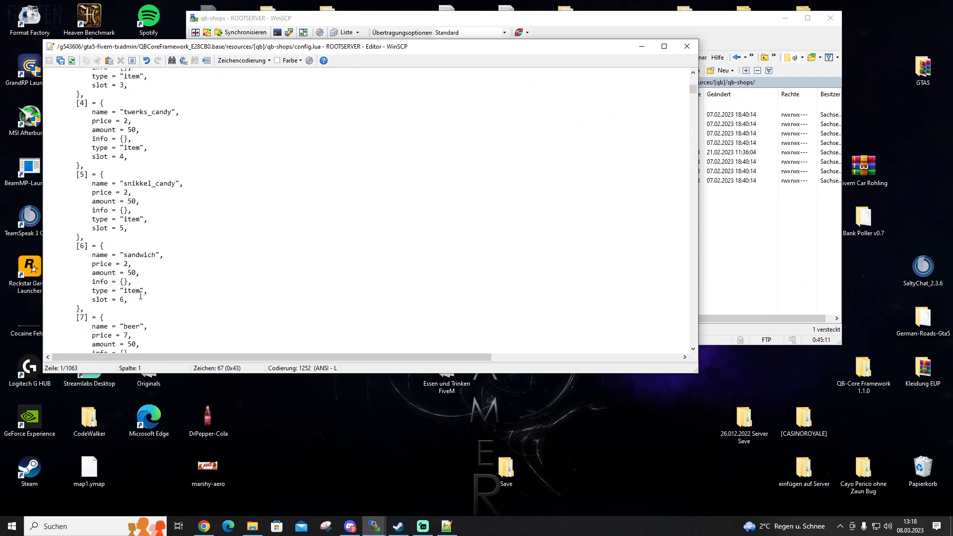
{"action": "scroll", "coordinate": [140, 295], "scroll_direction": "down", "scroll_amount": 6}
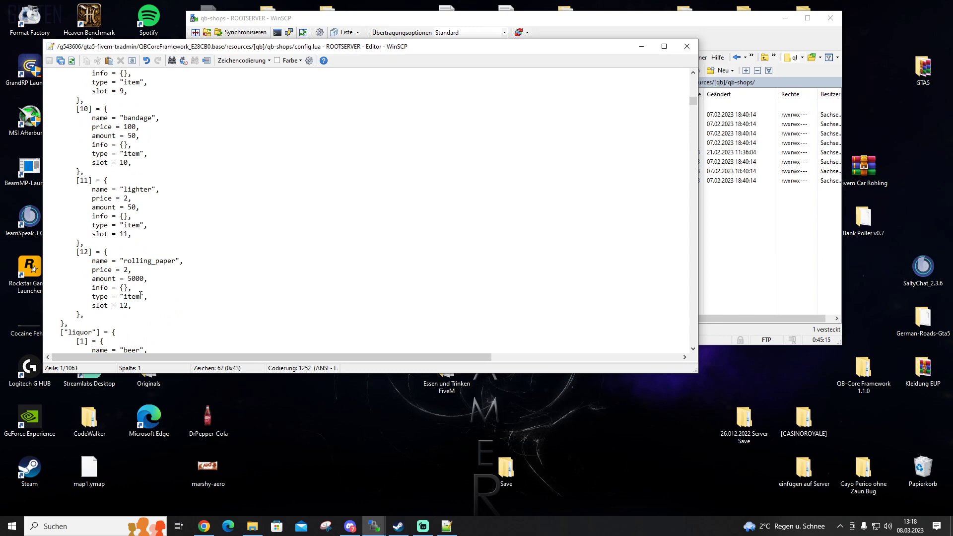
{"action": "scroll", "coordinate": [140, 295], "scroll_direction": "down", "scroll_amount": 2}
{"action": "scroll", "coordinate": [140, 295], "scroll_direction": "up", "scroll_amount": 20}
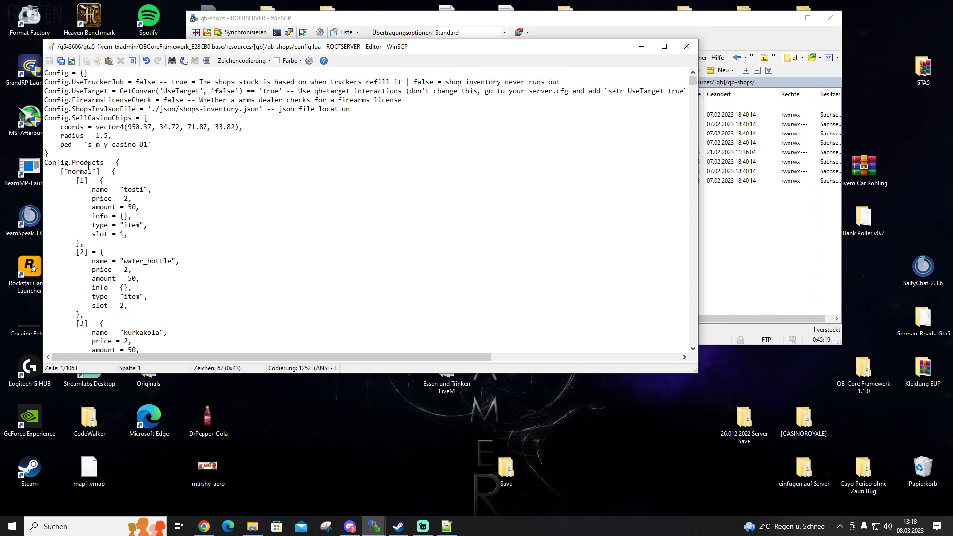
{"action": "scroll", "coordinate": [168, 286], "scroll_direction": "down", "scroll_amount": 18}
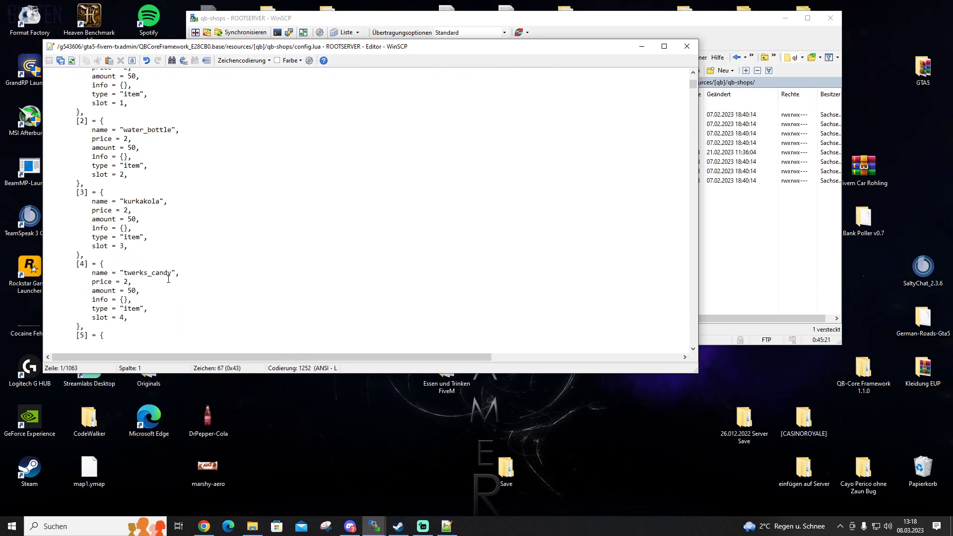
{"action": "scroll", "coordinate": [168, 279], "scroll_direction": "down", "scroll_amount": 5}
{"action": "scroll", "coordinate": [168, 279], "scroll_direction": "up", "scroll_amount": 5}
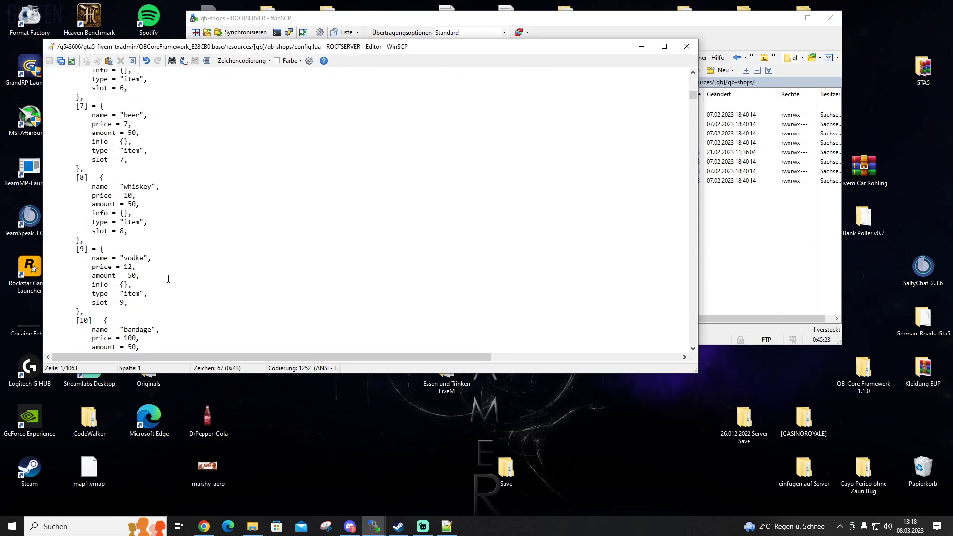
{"action": "scroll", "coordinate": [168, 278], "scroll_direction": "down", "scroll_amount": 15}
{"action": "scroll", "coordinate": [168, 279], "scroll_direction": "up", "scroll_amount": 7}
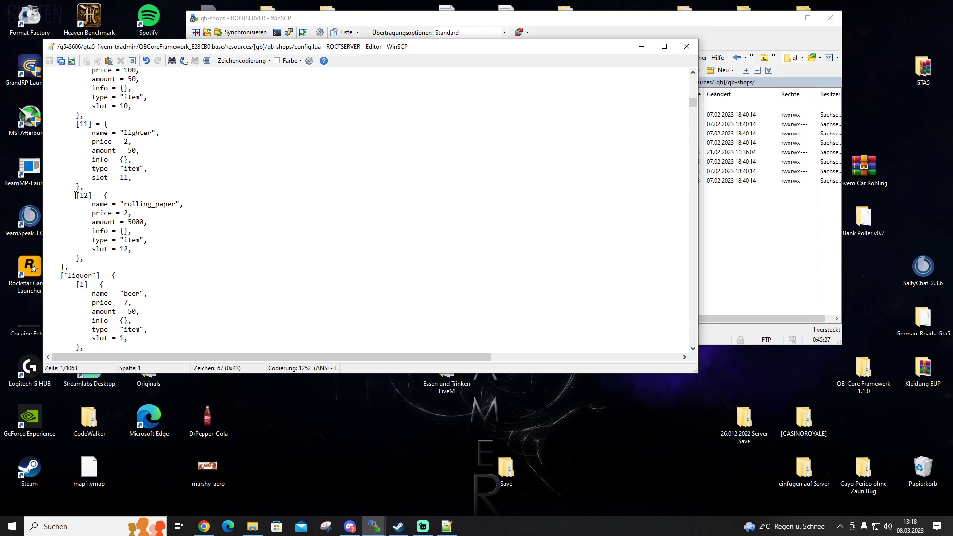
Step: Copy the [12] rolling_paper entry of the normal shop and paste it on a new line directly below
{"action": "left_click_drag", "start_coordinate": [77, 195], "coordinate": [83, 261]}
{"action": "key", "text": "ctrl+c"}
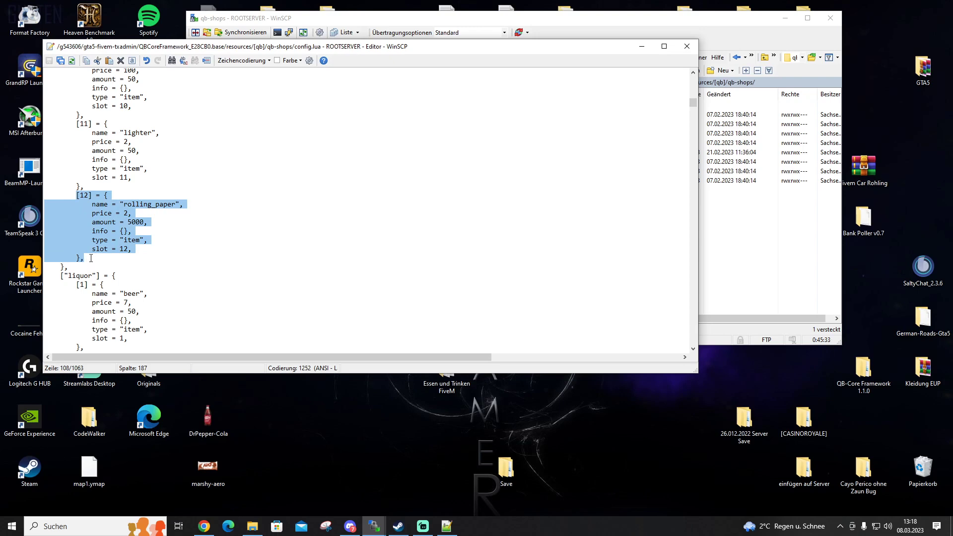
{"action": "left_click", "coordinate": [92, 259]}
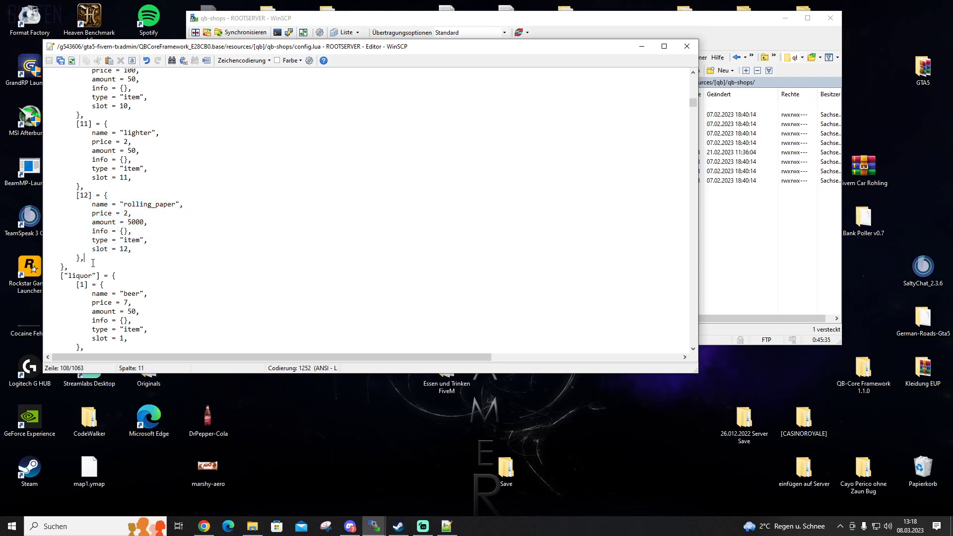
{"action": "key", "text": "Return"}
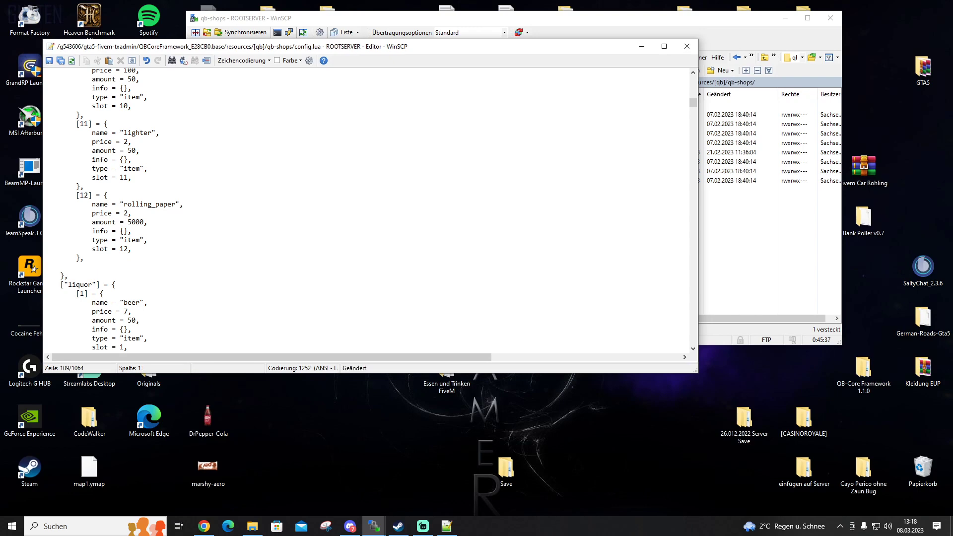
{"action": "key", "text": "ctrl+v"}
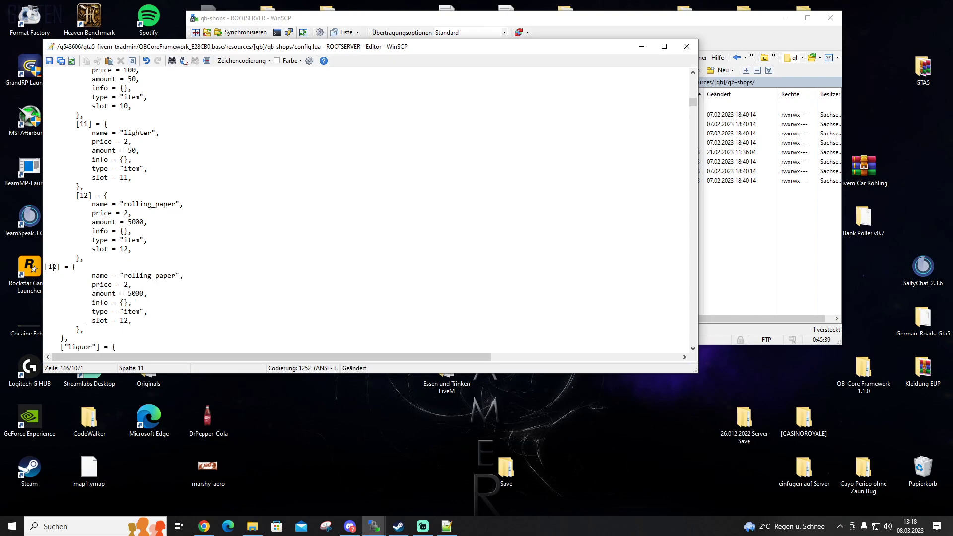
Step: Set both the index and the slot of the pasted rolling_paper entry to 13
{"action": "left_click", "coordinate": [53, 268]}
{"action": "key", "text": "Delete"}
{"action": "type", "text": "3"}
{"action": "left_click", "coordinate": [128, 321]}
{"action": "key", "text": "BackSpace"}
{"action": "type", "text": "3"}
{"action": "scroll", "coordinate": [242, 277], "scroll_direction": "down", "scroll_amount": 2}
{"action": "left_click", "coordinate": [128, 232]}
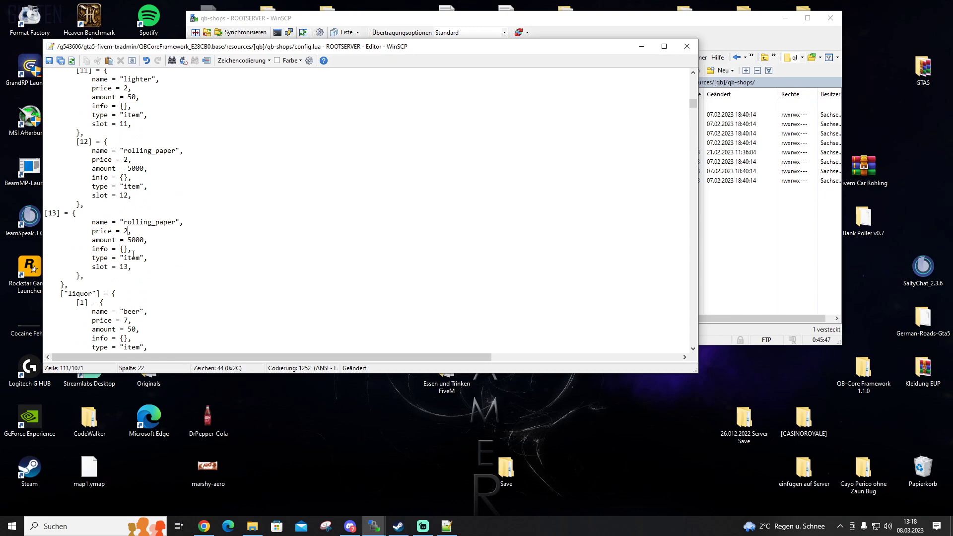
Step: Copy the name marshy-aero from items.lua and replace rolling_paper with it in shop entry [13]
{"action": "left_click_drag", "start_coordinate": [176, 222], "coordinate": [128, 225]}
{"action": "left_click", "coordinate": [239, 288]}
{"action": "key", "text": "alt+Tab"}
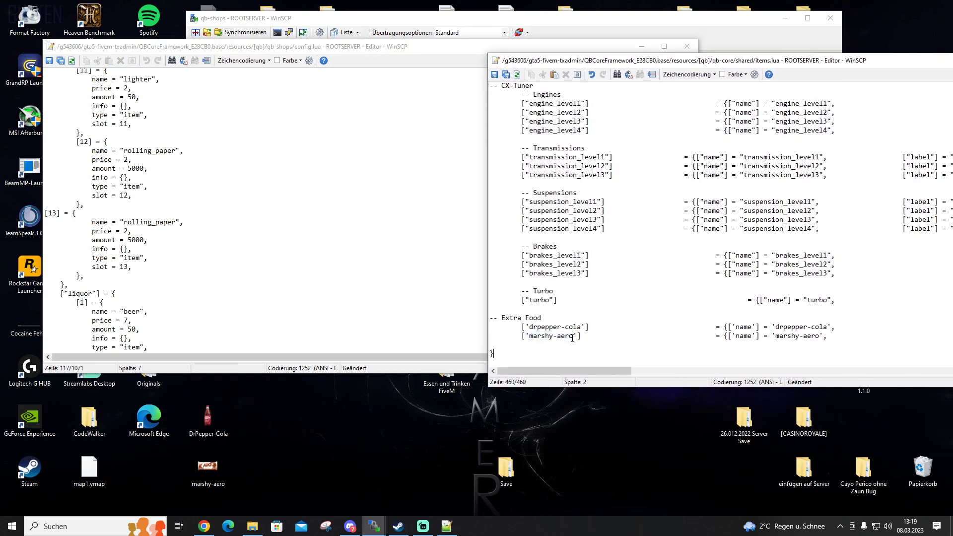
{"action": "left_click_drag", "start_coordinate": [574, 338], "coordinate": [530, 337]}
{"action": "key", "text": "ctrl+c"}
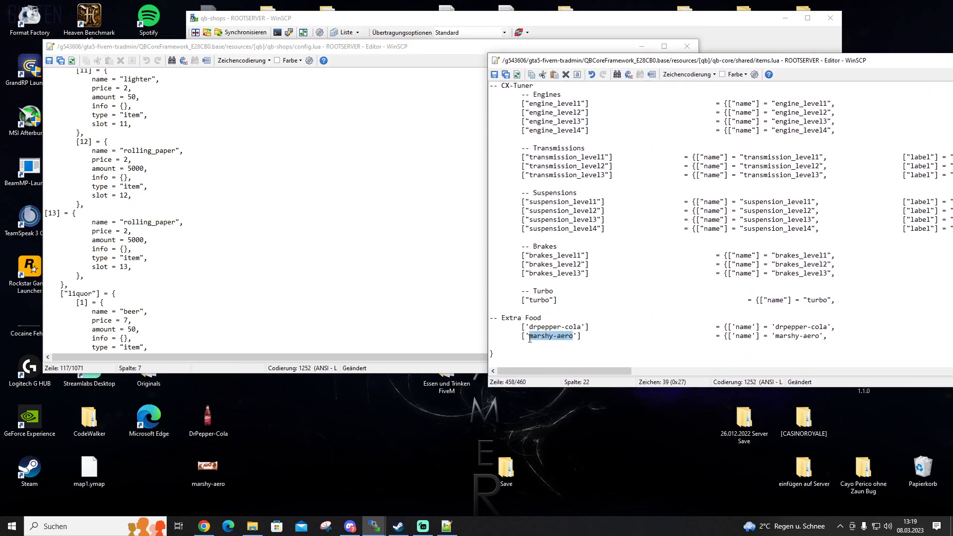
{"action": "left_click", "coordinate": [138, 282]}
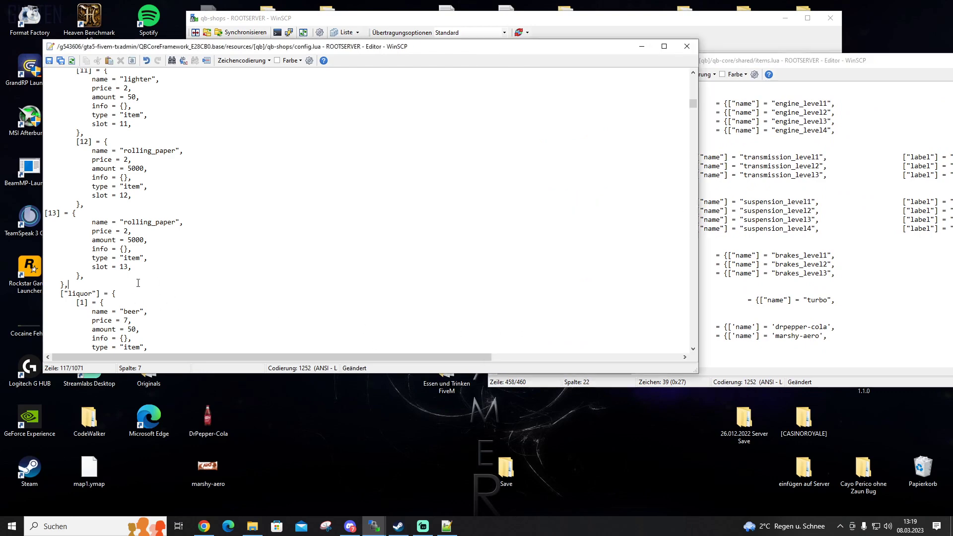
{"action": "left_click_drag", "start_coordinate": [175, 222], "coordinate": [126, 228]}
{"action": "key", "text": "ctrl+v"}
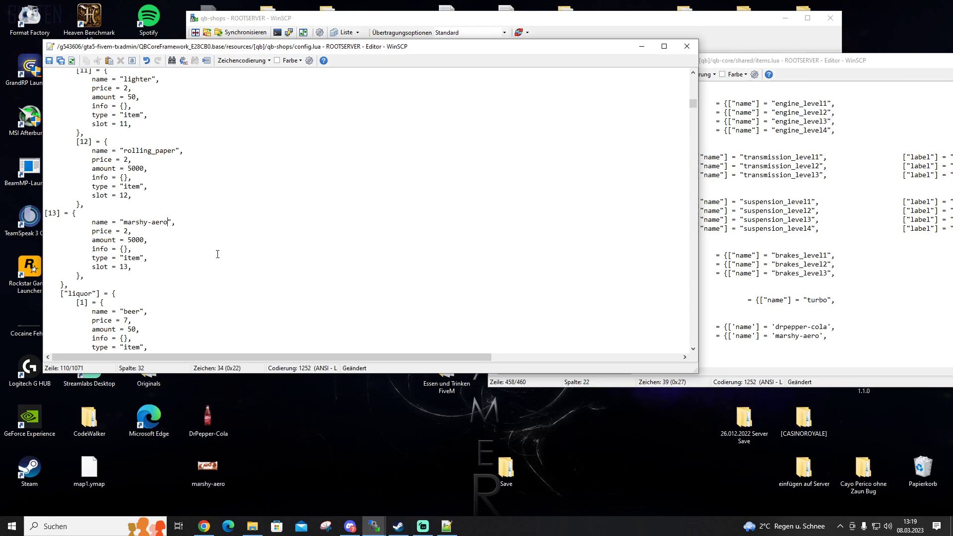
Step: Copy the complete [13] marshy-aero entry and paste it on a new line directly below
{"action": "left_click", "coordinate": [128, 269]}
{"action": "left_click_drag", "start_coordinate": [45, 213], "coordinate": [129, 280]}
{"action": "key", "text": "ctrl+c"}
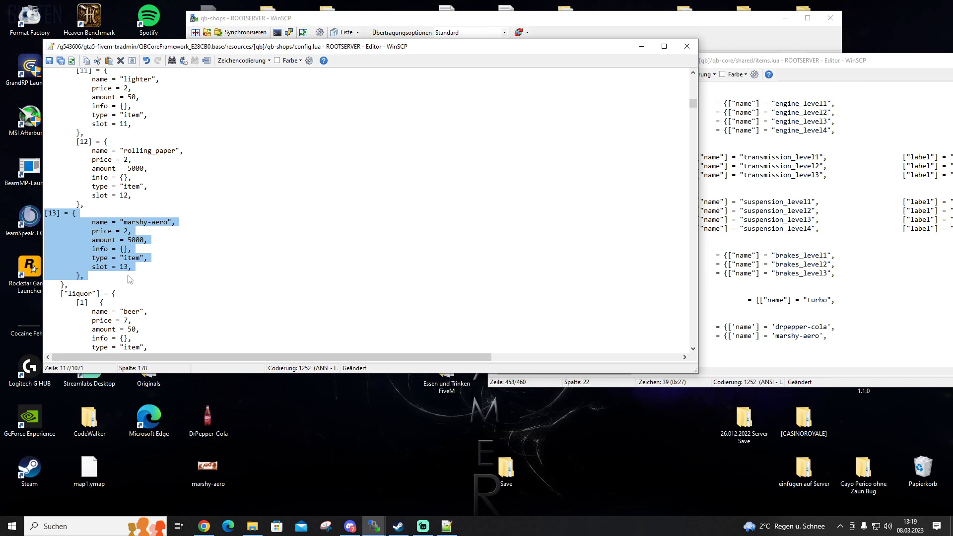
{"action": "left_click", "coordinate": [101, 277]}
{"action": "key", "text": "Return"}
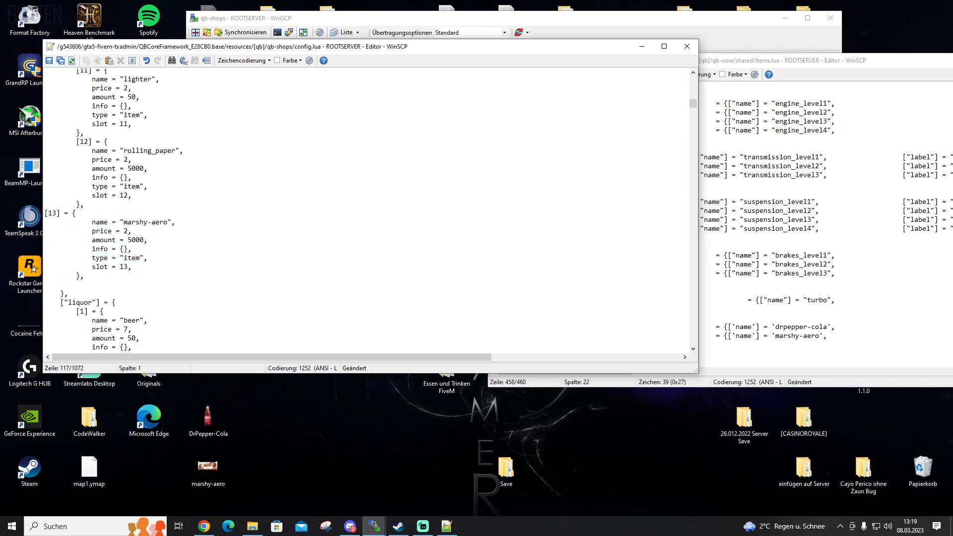
{"action": "key", "text": "ctrl+v"}
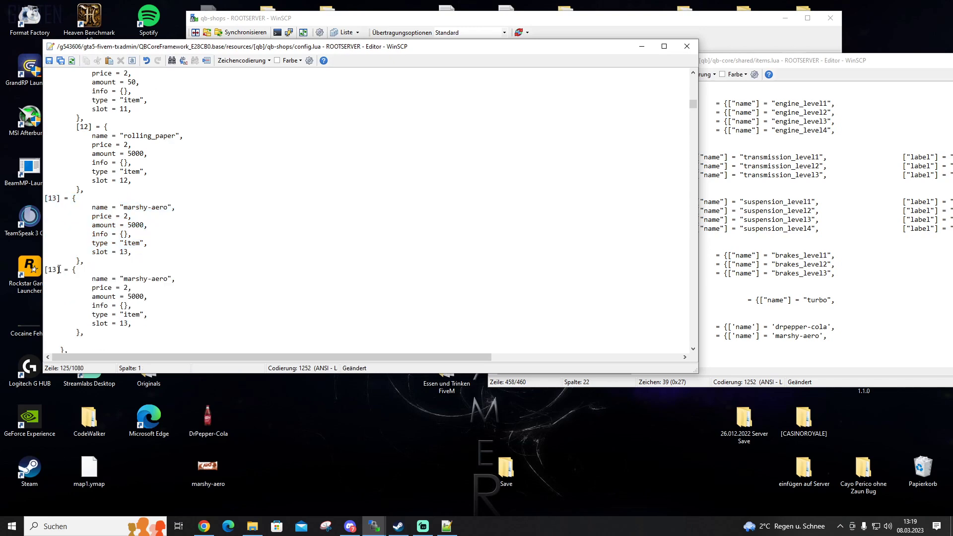
Step: Set both the index and the slot of the duplicated marshy-aero entry to 14
{"action": "left_click", "coordinate": [58, 269]}
{"action": "key", "text": "BackSpace"}
{"action": "type", "text": "4"}
{"action": "left_click", "coordinate": [128, 328]}
{"action": "key", "text": "BackSpace"}
{"action": "type", "text": "4"}
Step: Copy the name drpepper-cola from items.lua and replace marshy-aero with it in shop entry [14]
{"action": "left_click", "coordinate": [751, 351]}
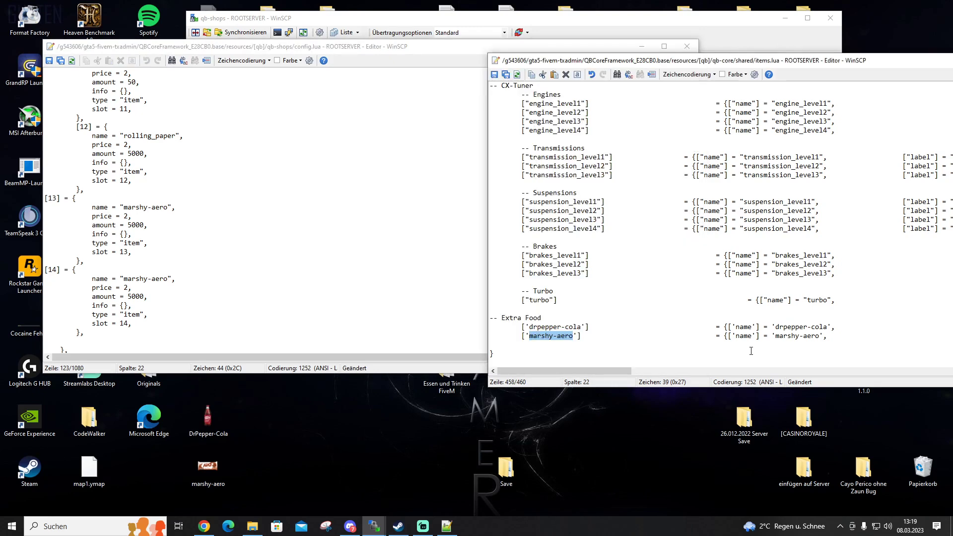
{"action": "left_click_drag", "start_coordinate": [581, 327], "coordinate": [531, 327]}
{"action": "key", "text": "ctrl+c"}
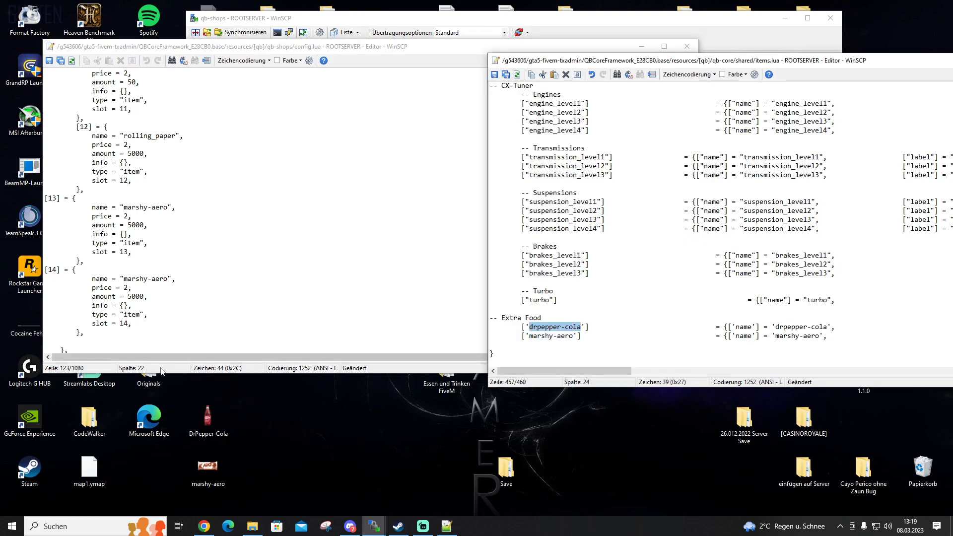
{"action": "left_click", "coordinate": [162, 280]}
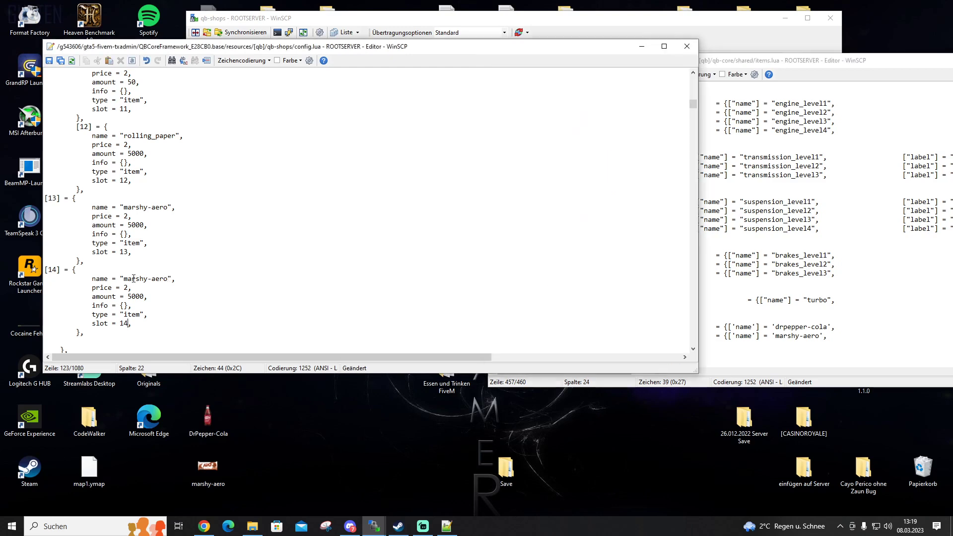
{"action": "left_click_drag", "start_coordinate": [168, 281], "coordinate": [124, 284]}
{"action": "key", "text": "ctrl+v"}
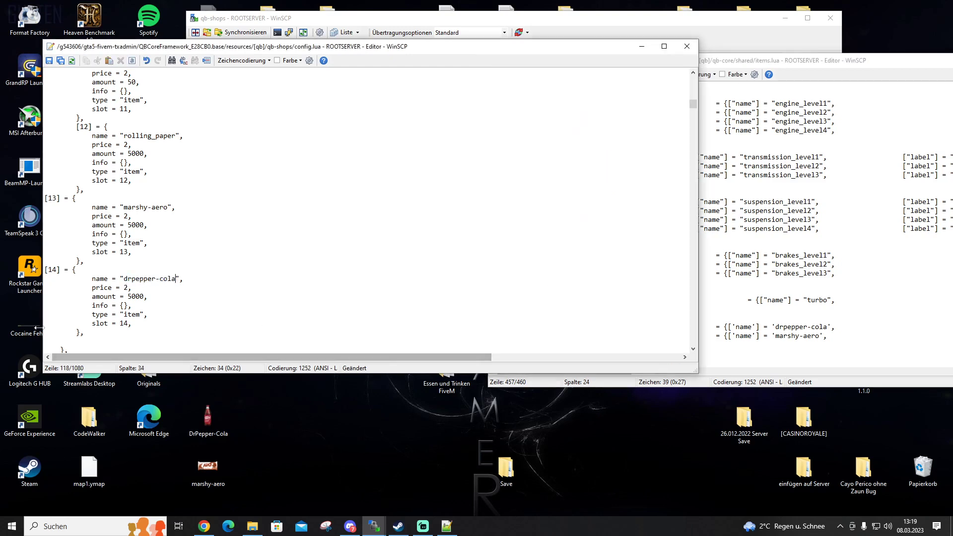
Step: Remove the blank line between shop entry [14] and the list's closing brace, and save the qb-shops config.lua
{"action": "scroll", "coordinate": [82, 330], "scroll_direction": "down", "scroll_amount": 1}
{"action": "left_click", "coordinate": [55, 322]}
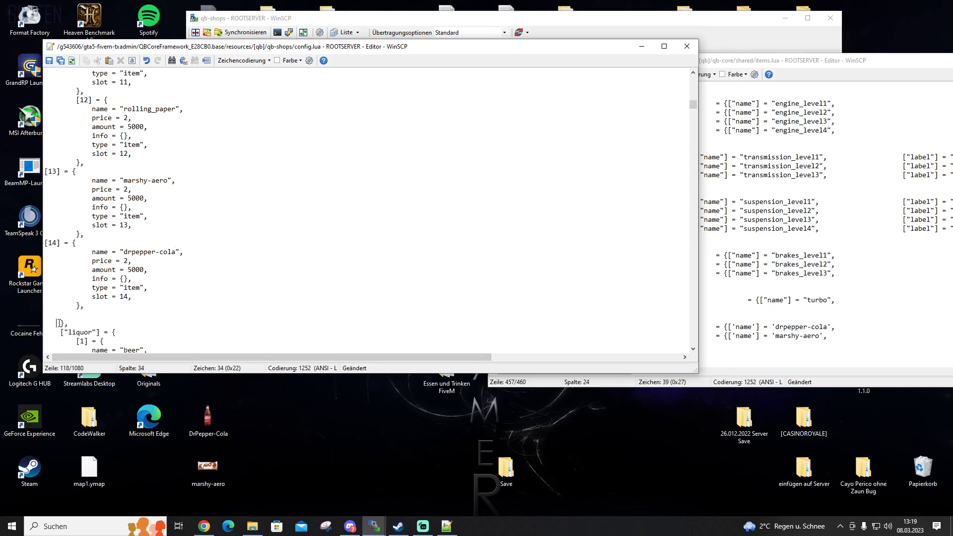
{"action": "key", "text": "BackSpace"}
{"action": "key", "text": "BackSpace"}
{"action": "key", "text": "BackSpace"}
{"action": "key", "text": "BackSpace"}
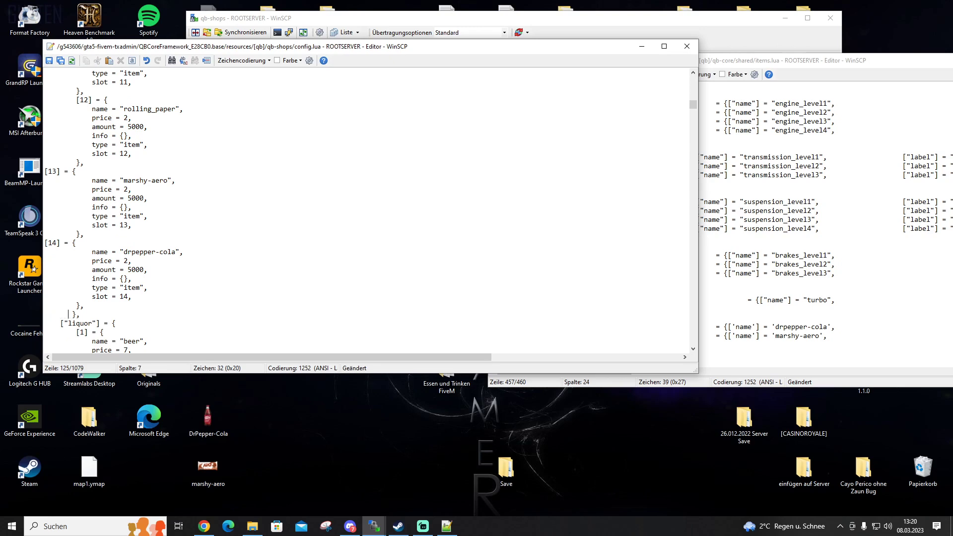
{"action": "key", "text": "BackSpace"}
{"action": "left_click", "coordinate": [49, 61]}
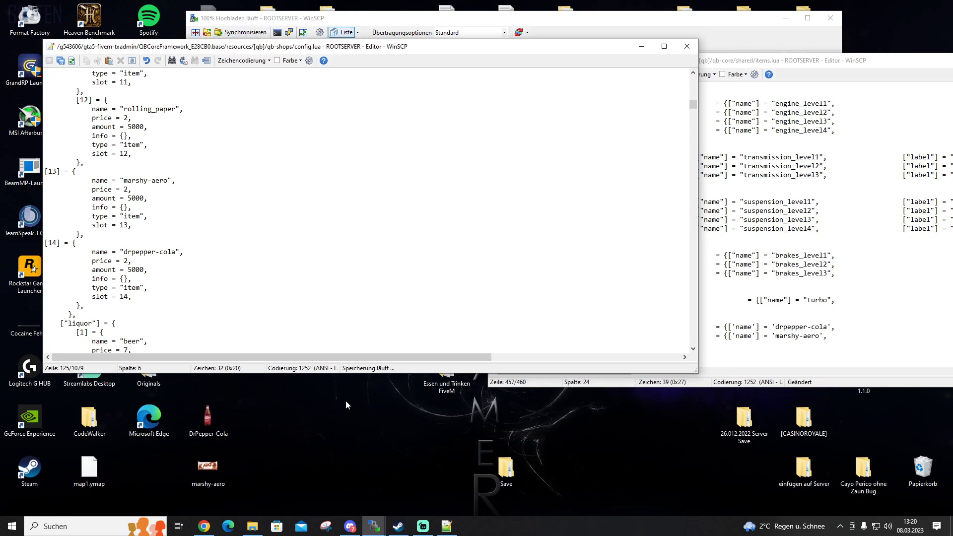
Step: Review the new marshy-aero and drpepper-cola shop entries and close the qb-shops config.lua
{"action": "scroll", "coordinate": [482, 250], "scroll_direction": "down", "scroll_amount": 3}
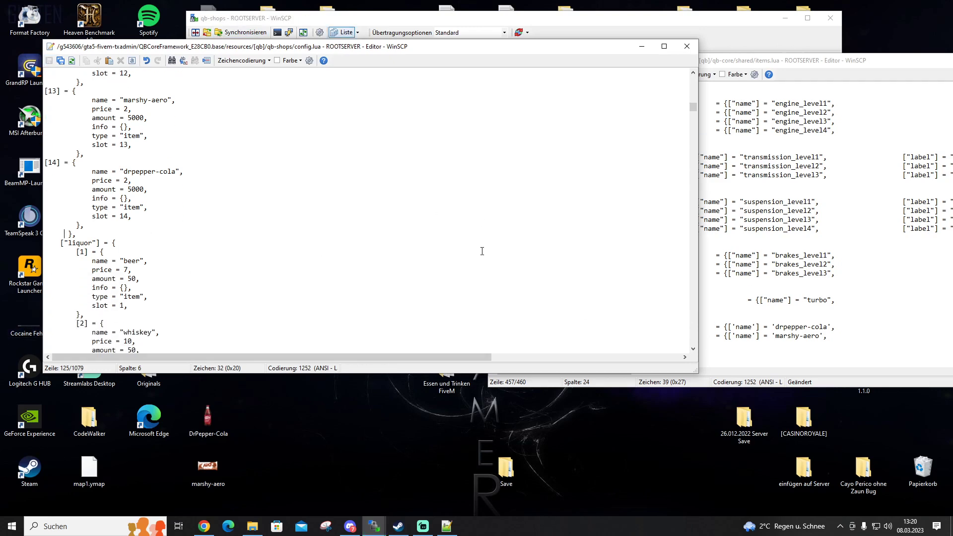
{"action": "scroll", "coordinate": [482, 251], "scroll_direction": "down", "scroll_amount": 1}
{"action": "scroll", "coordinate": [482, 251], "scroll_direction": "up", "scroll_amount": 5}
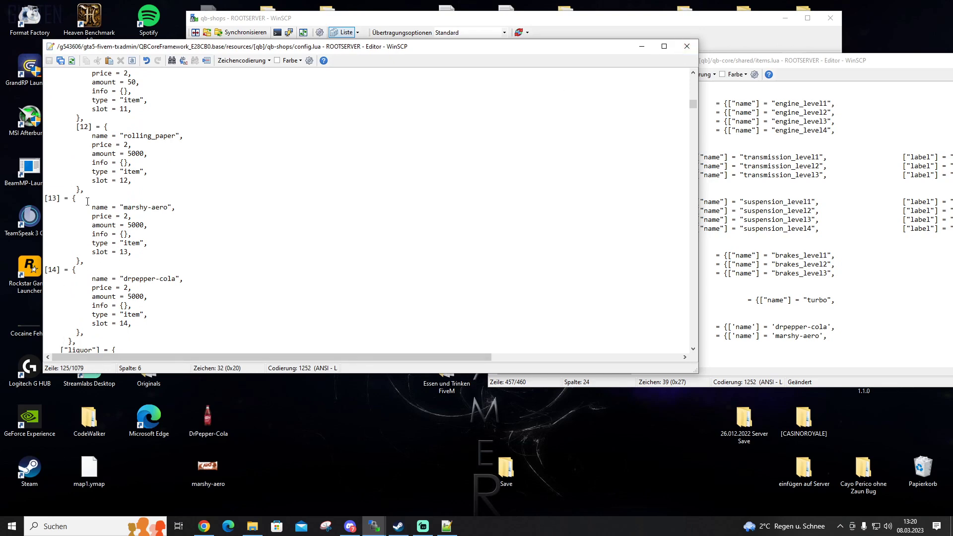
{"action": "left_click", "coordinate": [687, 46]}
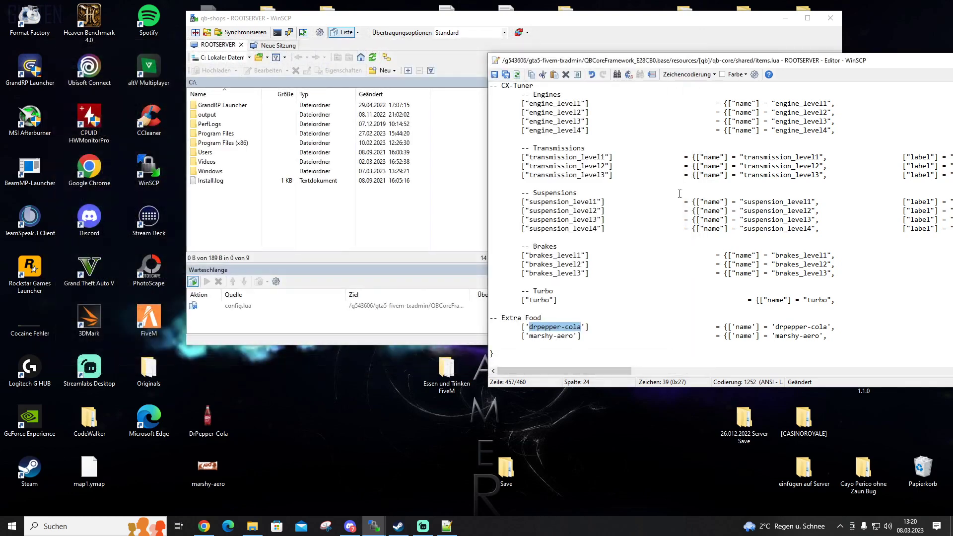
Step: Go up from qb-shops to the server's [qb] folder and open qb-inventory/html/images
{"action": "left_click", "coordinate": [521, 23]}
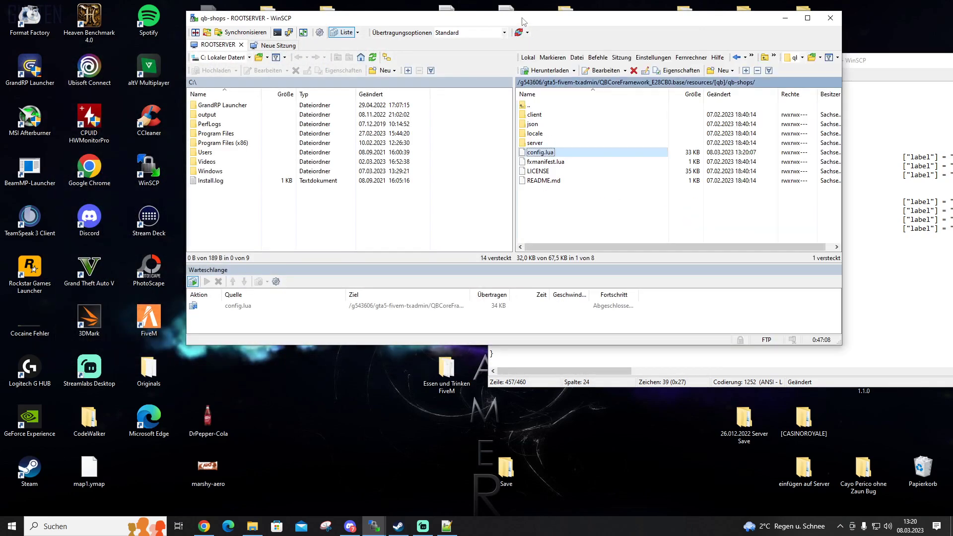
{"action": "double_click", "coordinate": [535, 105]}
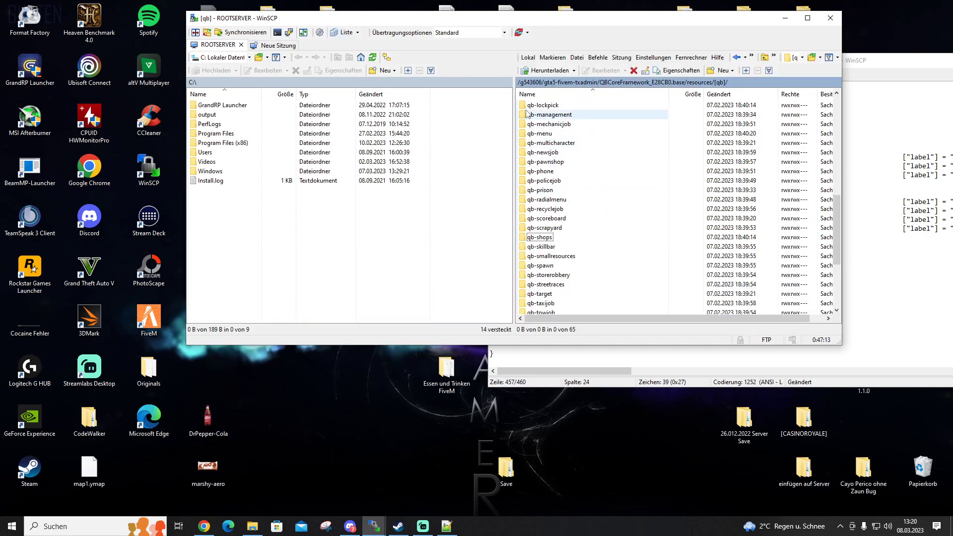
{"action": "scroll", "coordinate": [548, 274], "scroll_direction": "up", "scroll_amount": 10}
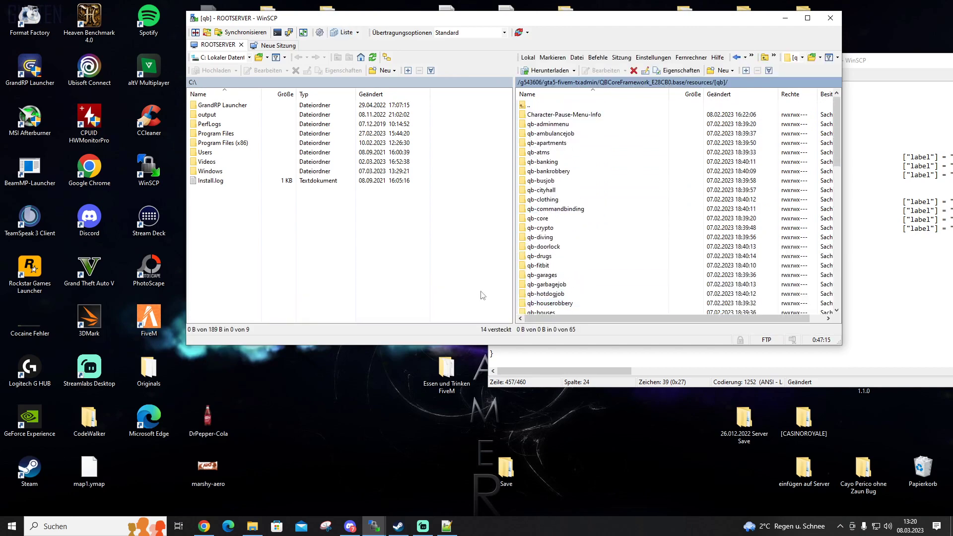
{"action": "left_click", "coordinate": [529, 105]}
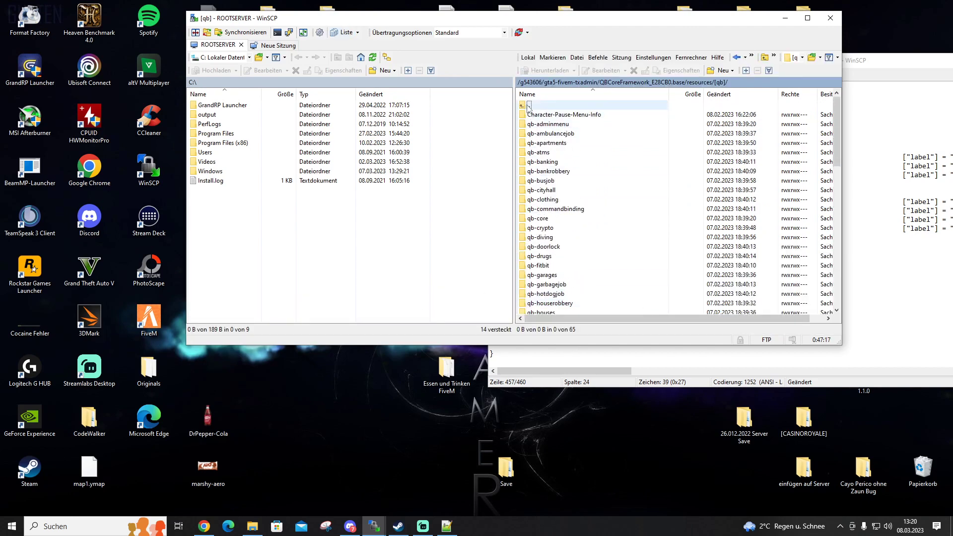
{"action": "scroll", "coordinate": [565, 287], "scroll_direction": "down", "scroll_amount": 14}
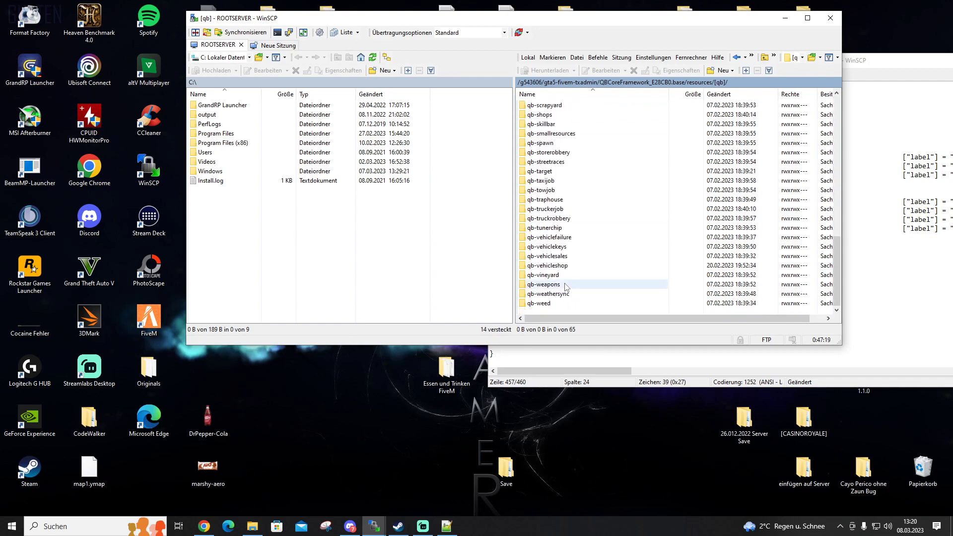
{"action": "scroll", "coordinate": [566, 287], "scroll_direction": "up", "scroll_amount": 3}
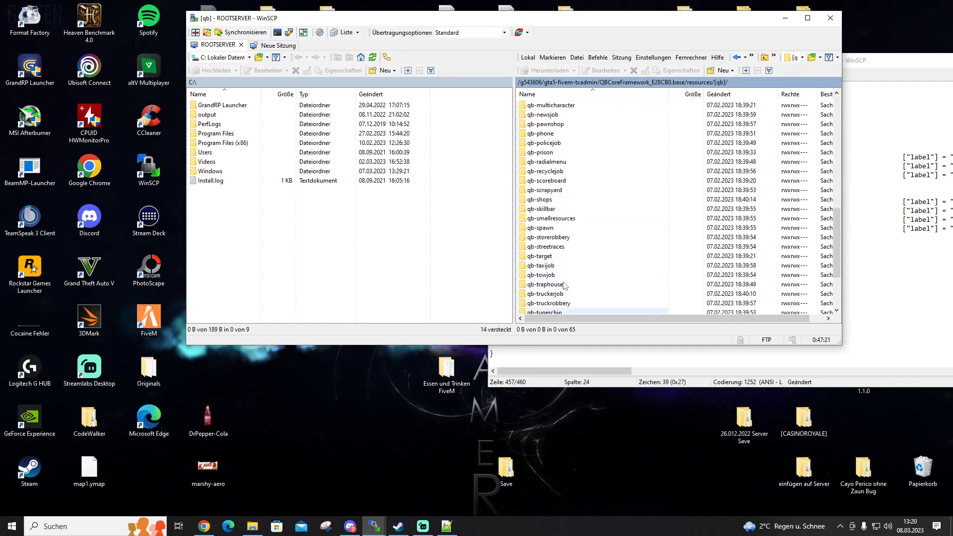
{"action": "scroll", "coordinate": [589, 258], "scroll_direction": "up", "scroll_amount": 6}
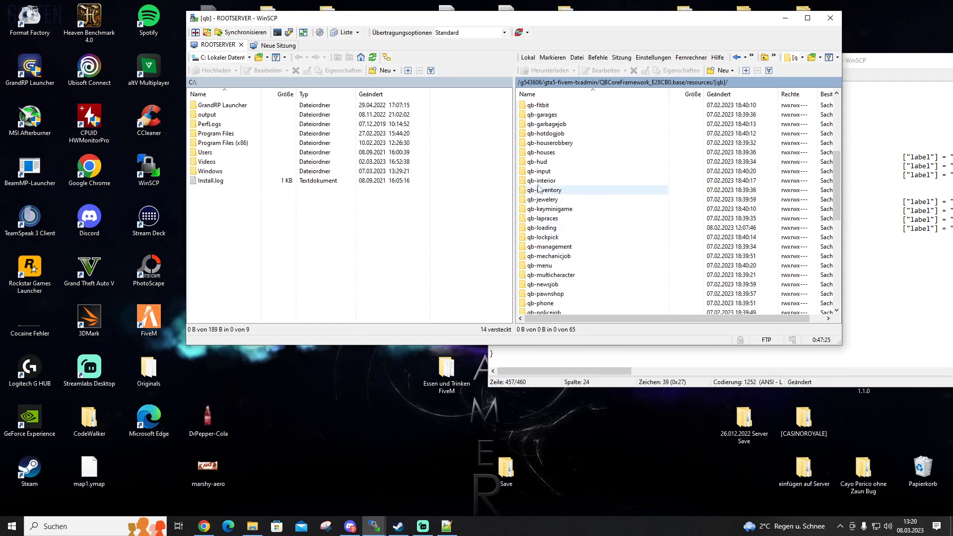
{"action": "double_click", "coordinate": [559, 190]}
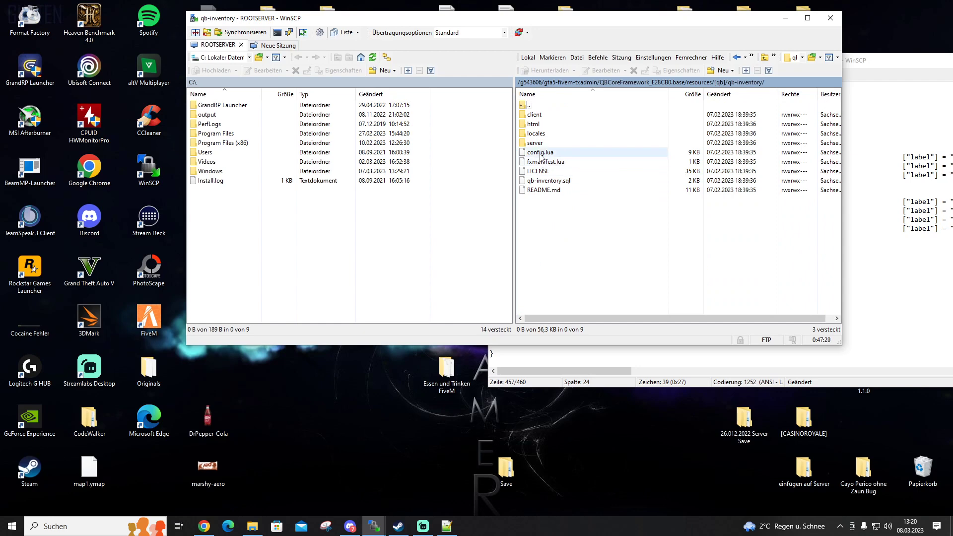
{"action": "double_click", "coordinate": [534, 125]}
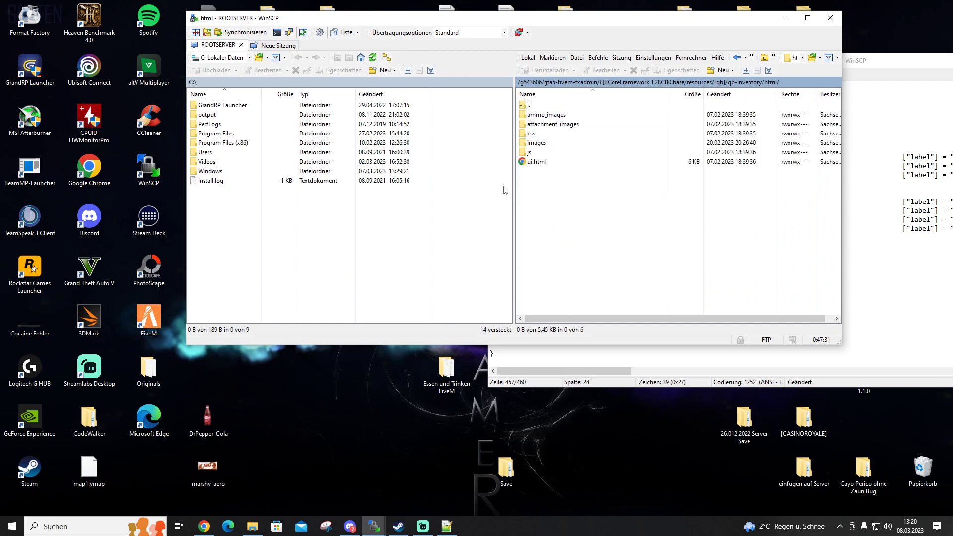
{"action": "double_click", "coordinate": [537, 142]}
Step: Upload the DrPepper-Cola and marshy-aero image files from the desktop into the qb-inventory images folder
{"action": "scroll", "coordinate": [540, 199], "scroll_direction": "down", "scroll_amount": 13}
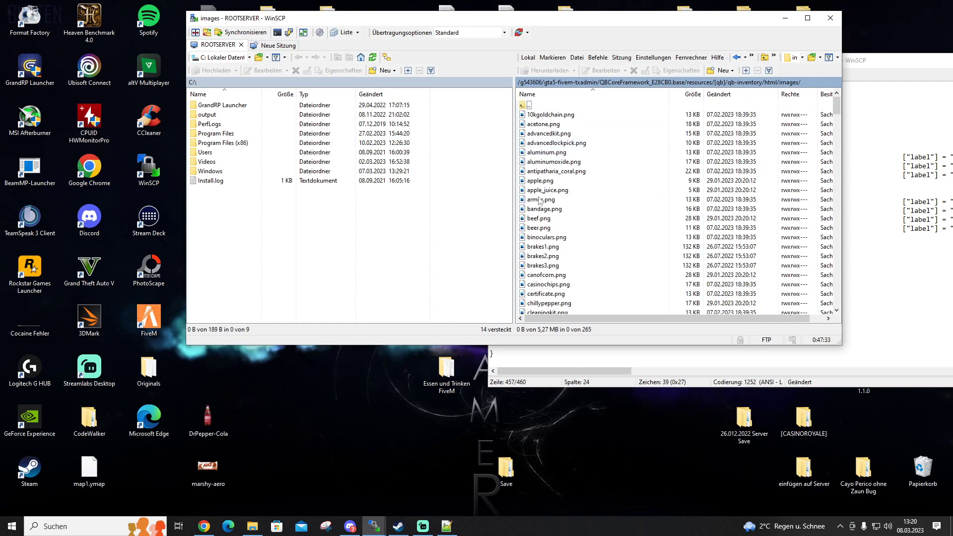
{"action": "scroll", "coordinate": [599, 298], "scroll_direction": "down", "scroll_amount": 20}
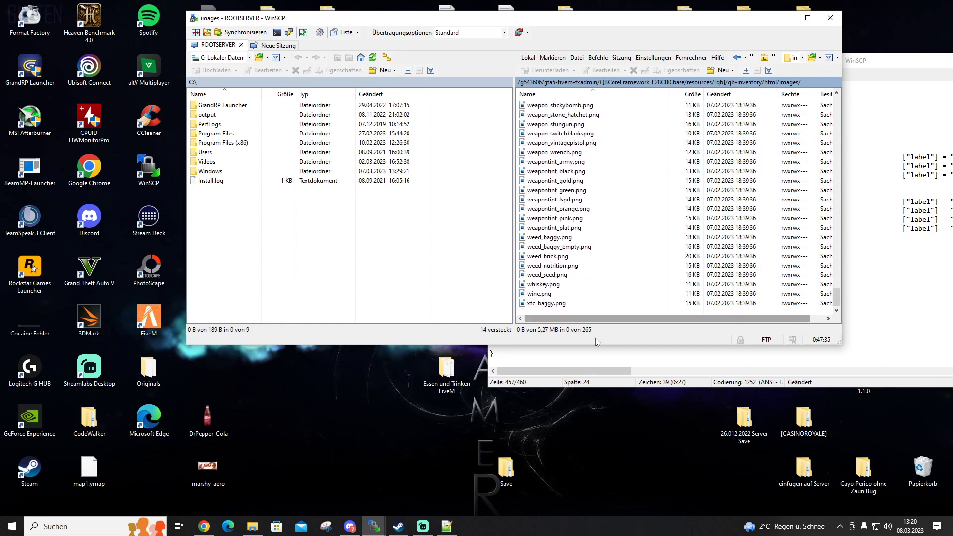
{"action": "left_click_drag", "start_coordinate": [265, 491], "coordinate": [203, 424]}
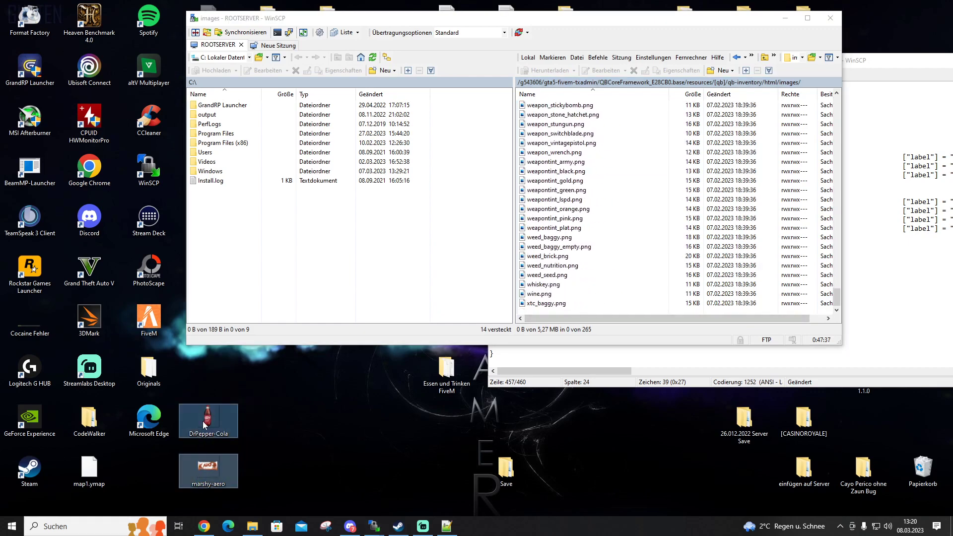
{"action": "left_click", "coordinate": [532, 314]}
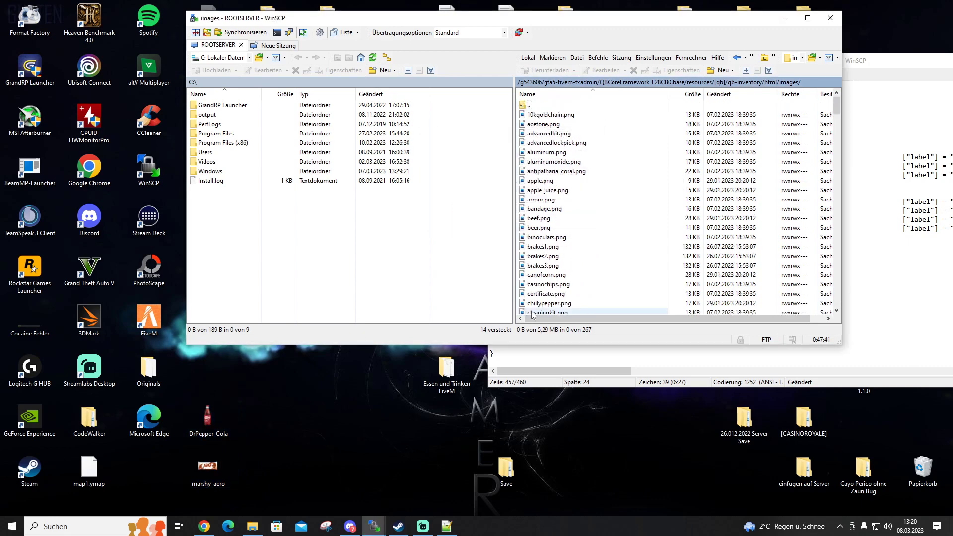
Step: Go back up from the images folder through html and qb-inventory to the [qb] folder
{"action": "double_click", "coordinate": [530, 105]}
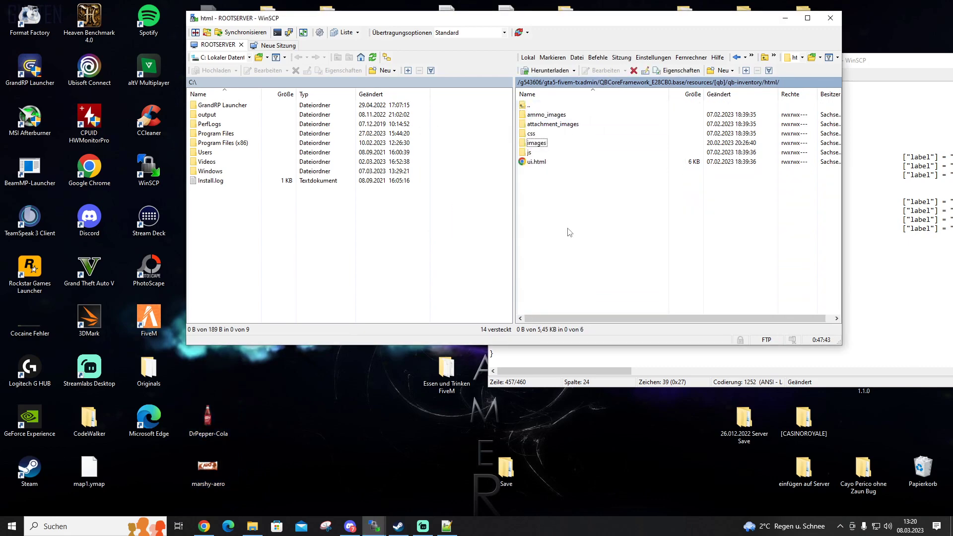
{"action": "key", "text": "Up"}
{"action": "key", "text": "Up"}
{"action": "key", "text": "Up"}
{"action": "key", "text": "Up"}
{"action": "key", "text": "Return"}
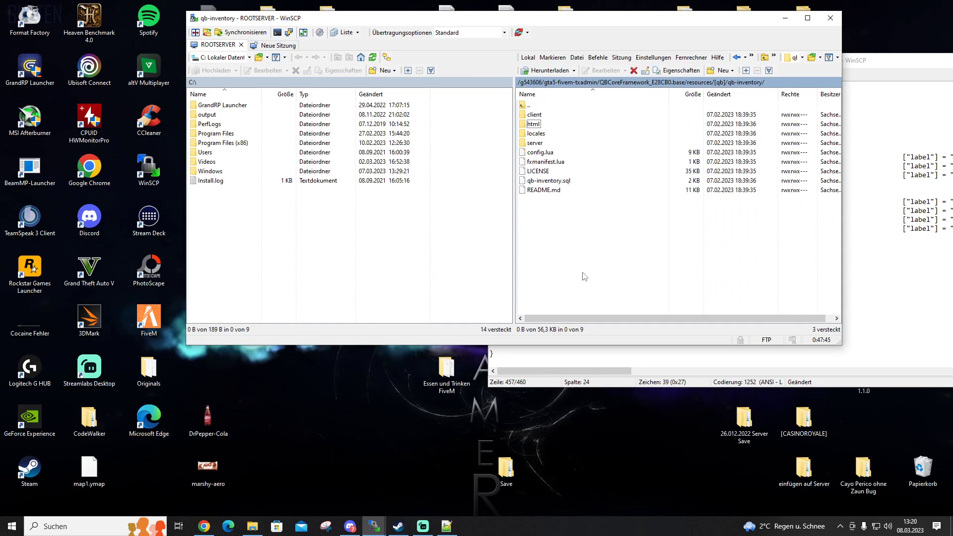
{"action": "key", "text": "Up"}
{"action": "key", "text": "Up"}
{"action": "key", "text": "Return"}
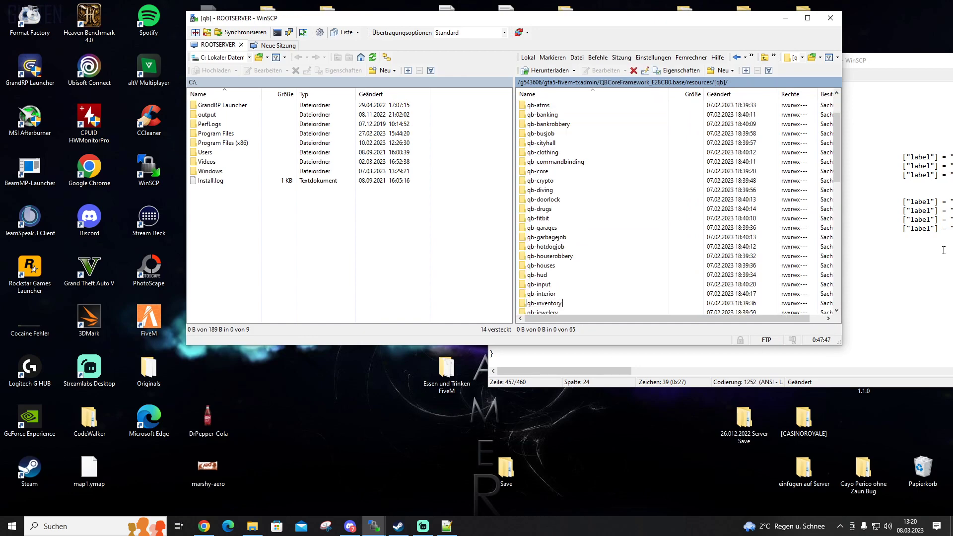
Step: Launch FiveM, dismiss the account login and connect to the last used server, Testserver QB 2.2.4
{"action": "key", "text": "alt+Tab"}
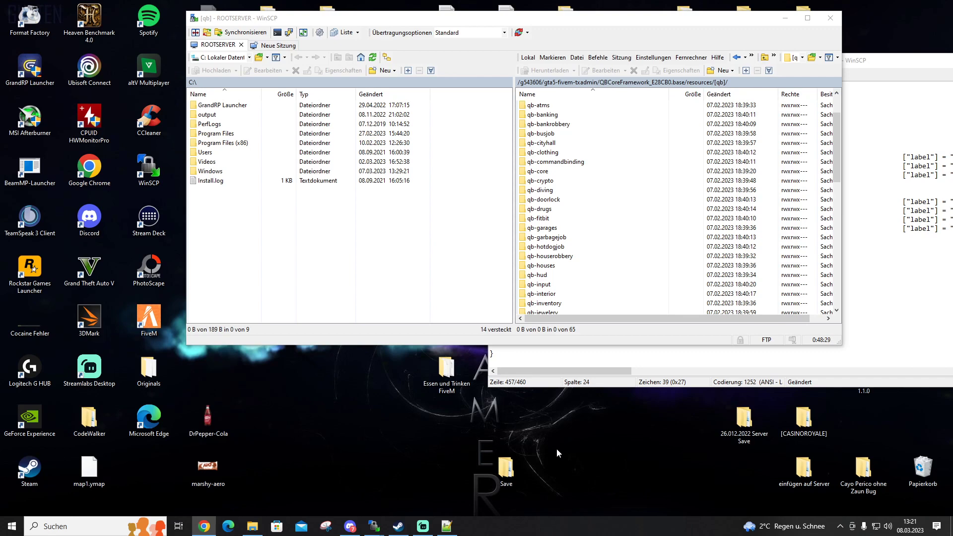
{"action": "double_click", "coordinate": [149, 320]}
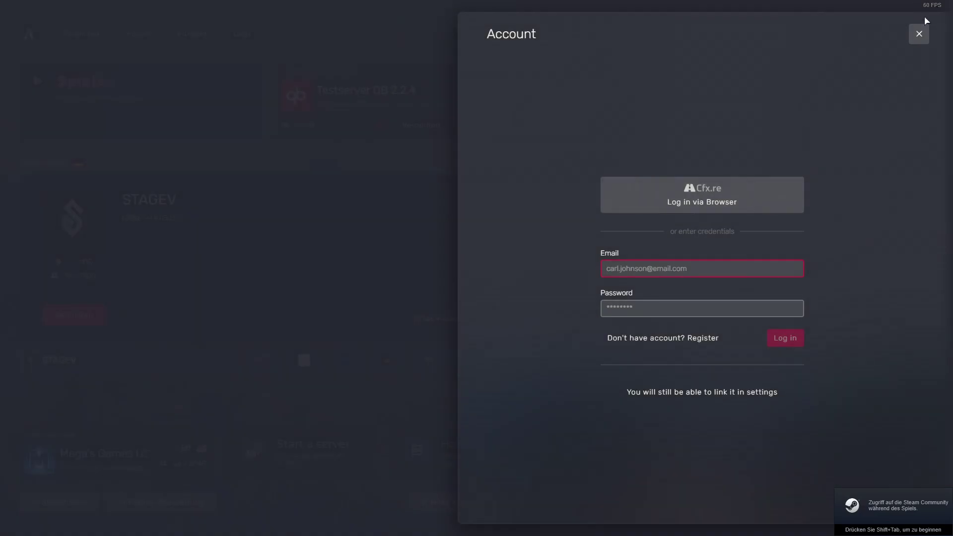
{"action": "left_click", "coordinate": [919, 35]}
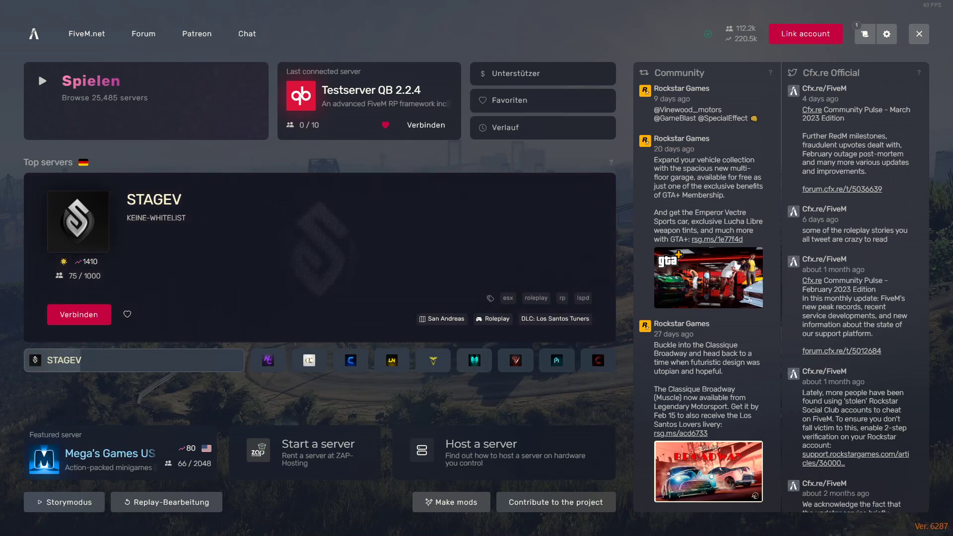
{"action": "left_click", "coordinate": [367, 118]}
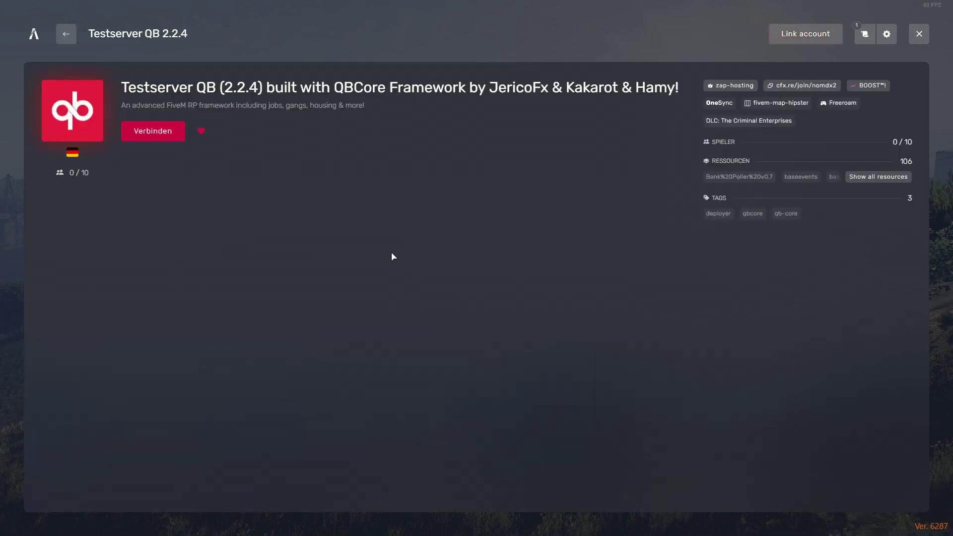
{"action": "left_click", "coordinate": [137, 131]}
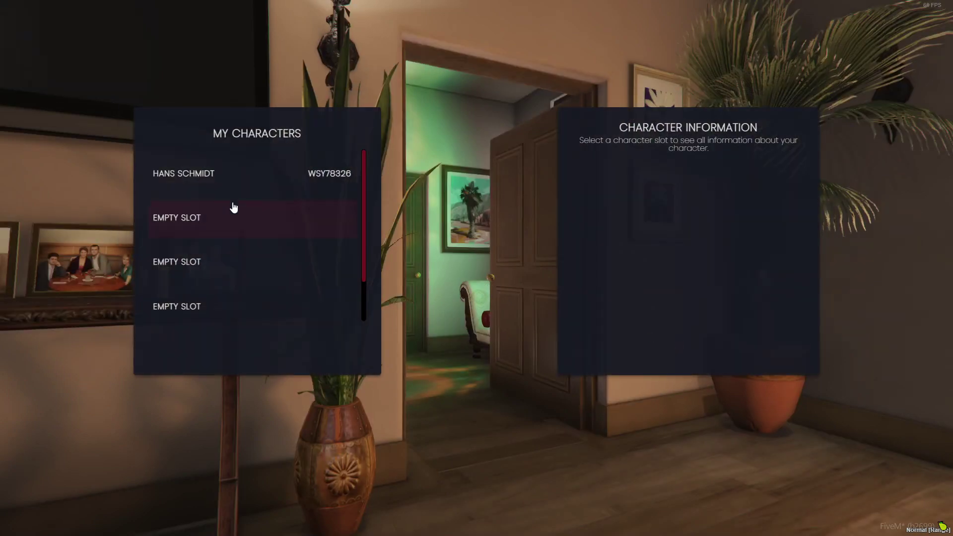
Step: Load the existing character and spawn at the last location
{"action": "left_click", "coordinate": [188, 174]}
{"action": "left_click", "coordinate": [266, 352]}
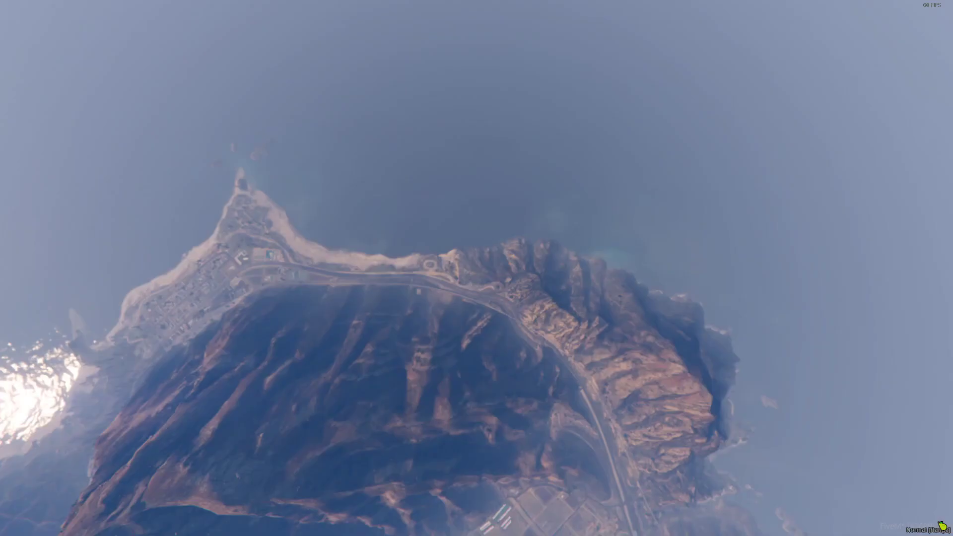
{"action": "left_click", "coordinate": [127, 101]}
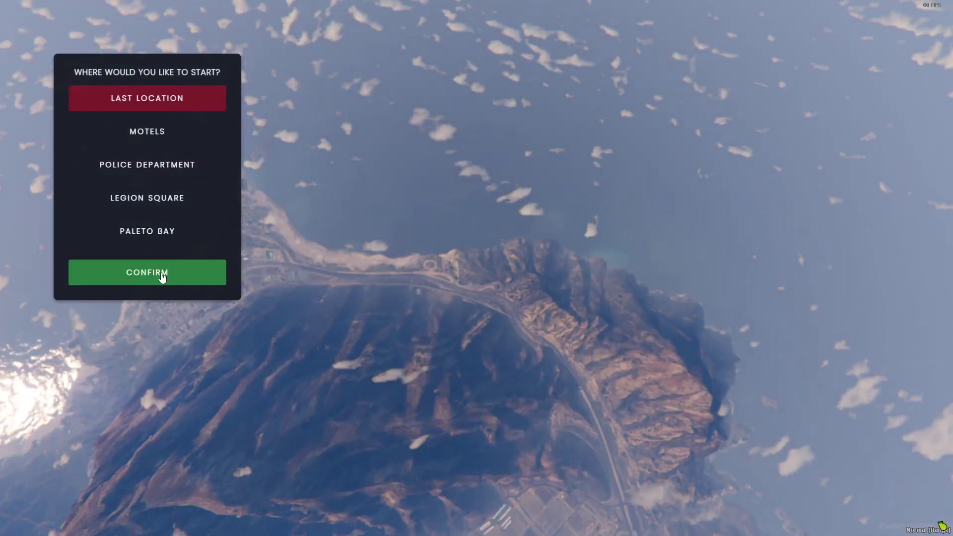
{"action": "left_click", "coordinate": [162, 277]}
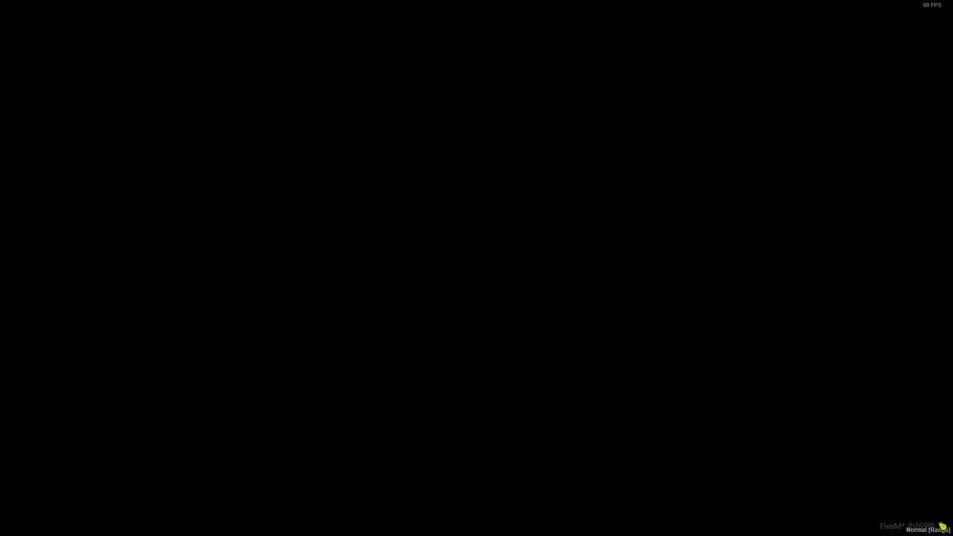
Step: Walk the character into the 24/7 Supermarket and open the shop inventory at the counter
{"action": "key", "text": "super"}
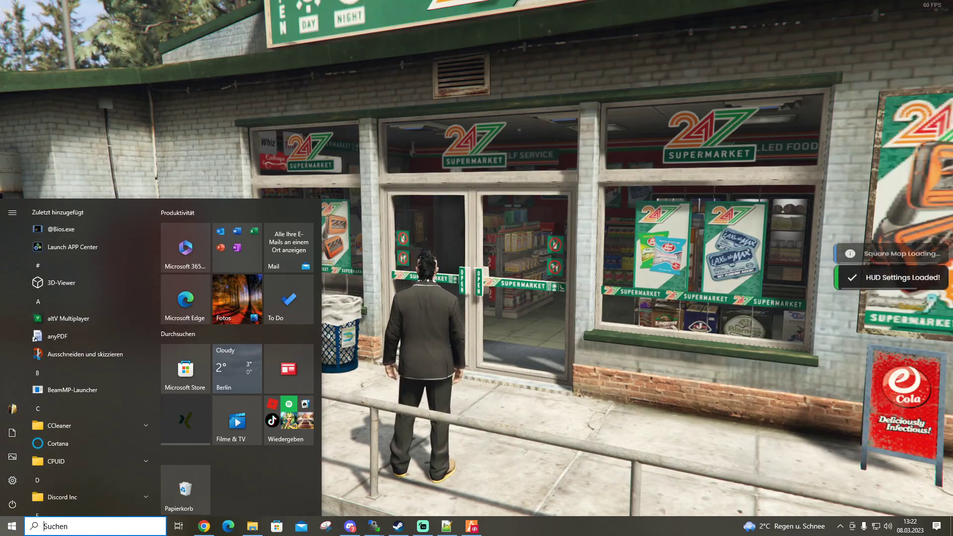
{"action": "key", "text": "super"}
{"action": "key", "text": "w"}
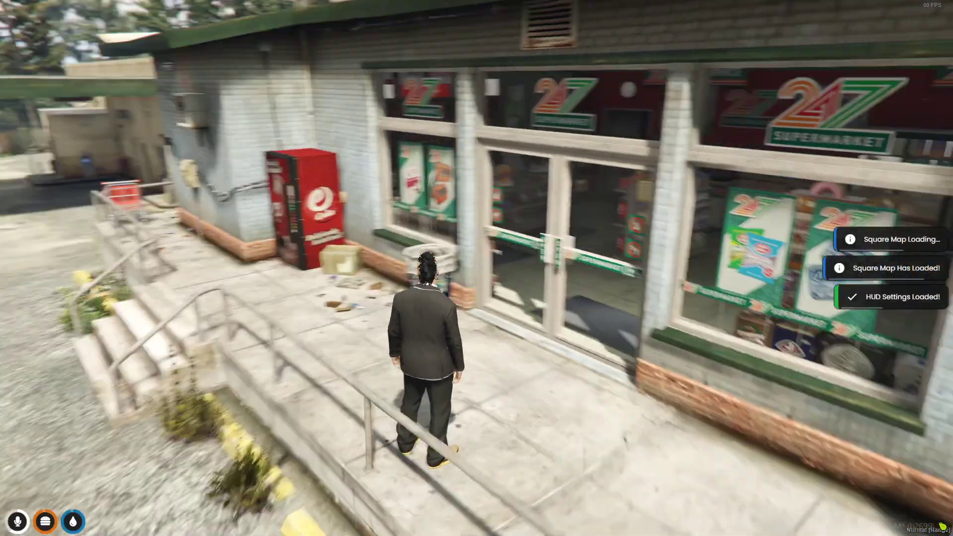
{"action": "key", "text": "w"}
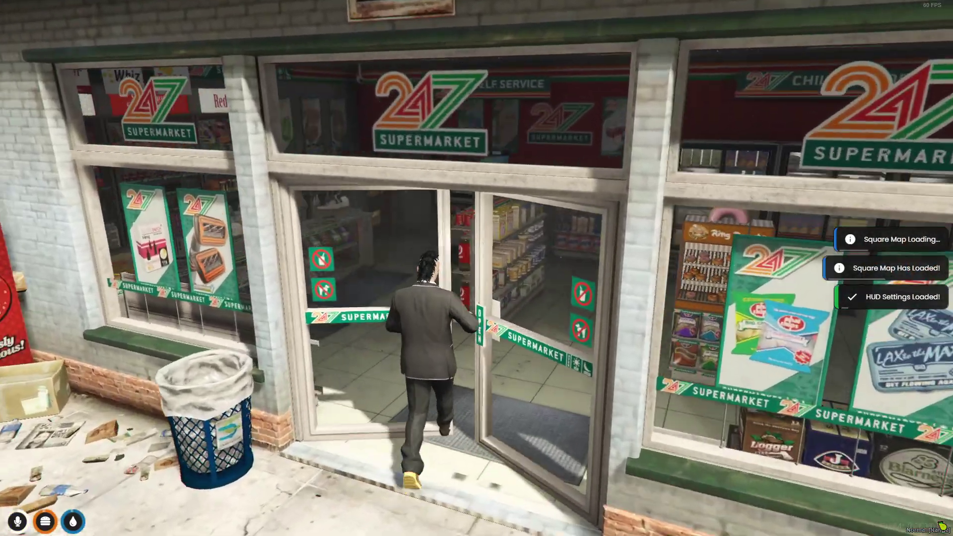
{"action": "key", "text": "w"}
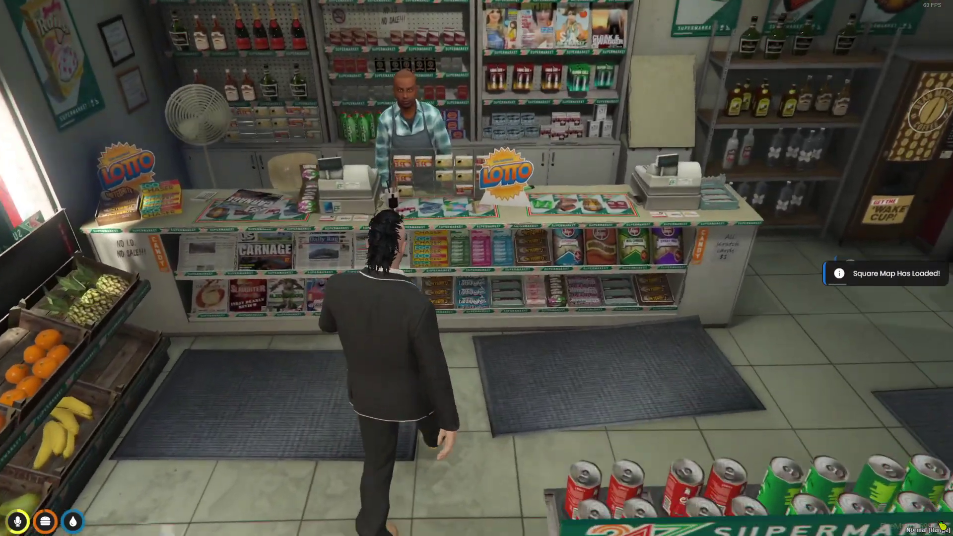
{"action": "key", "text": "e"}
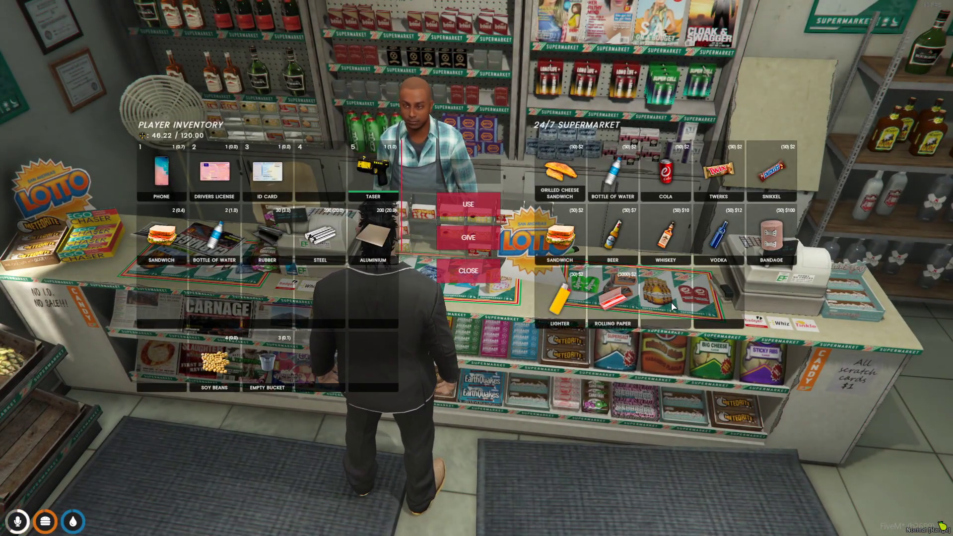
Step: Examine the 24/7 Supermarket's stock for the newly added items and the client console's messages, reopening the shop at the counter to recheck
{"action": "scroll", "coordinate": [304, 359], "scroll_direction": "down", "scroll_amount": 2}
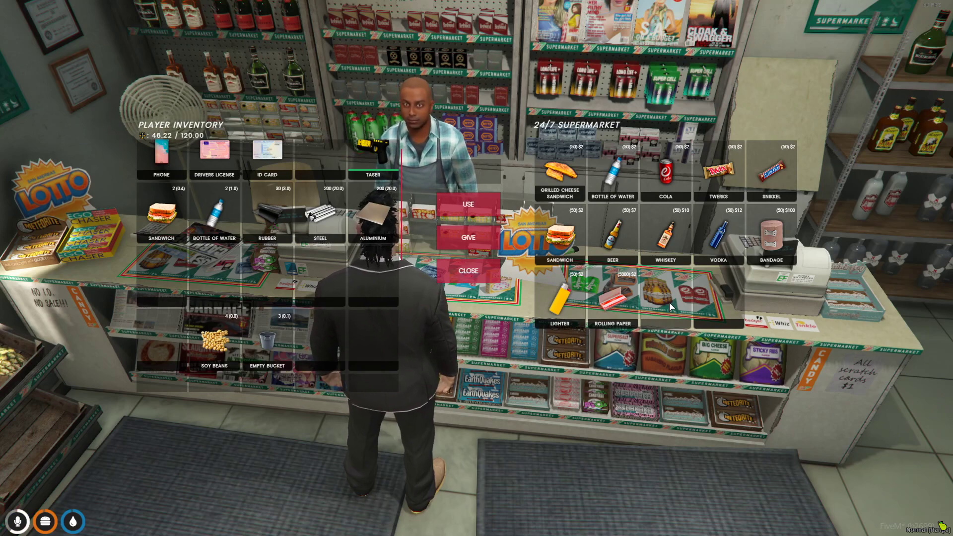
{"action": "key", "text": "F8"}
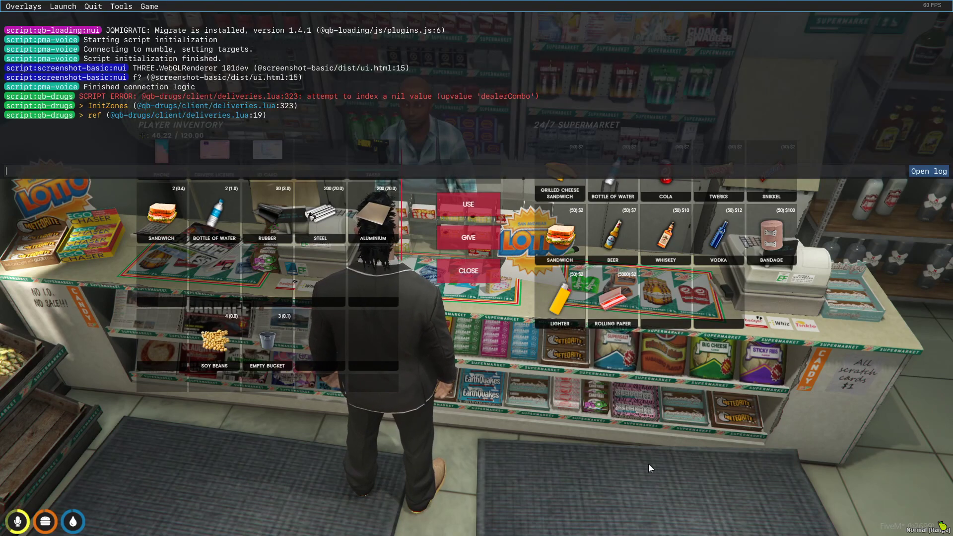
{"action": "key", "text": "F8"}
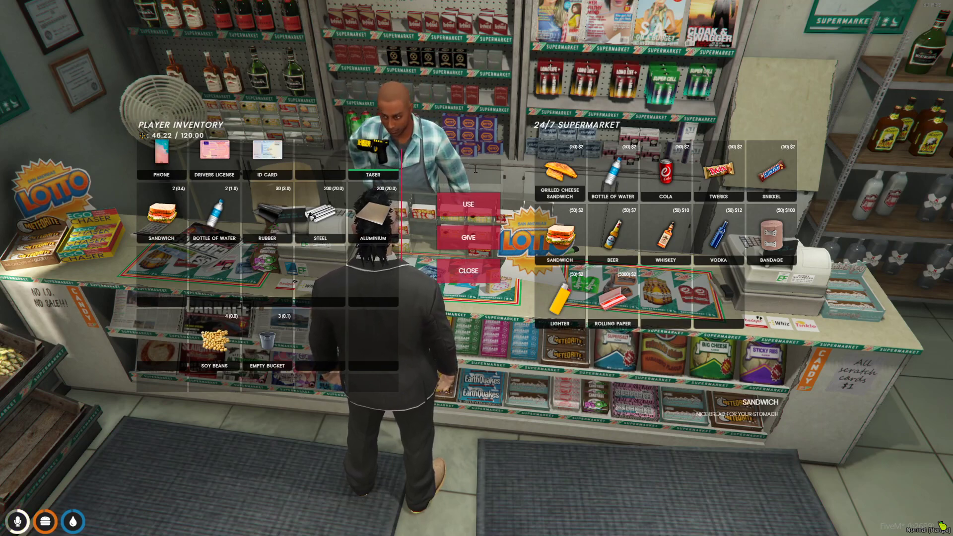
{"action": "left_click_drag", "start_coordinate": [476, 168], "coordinate": [348, 281]}
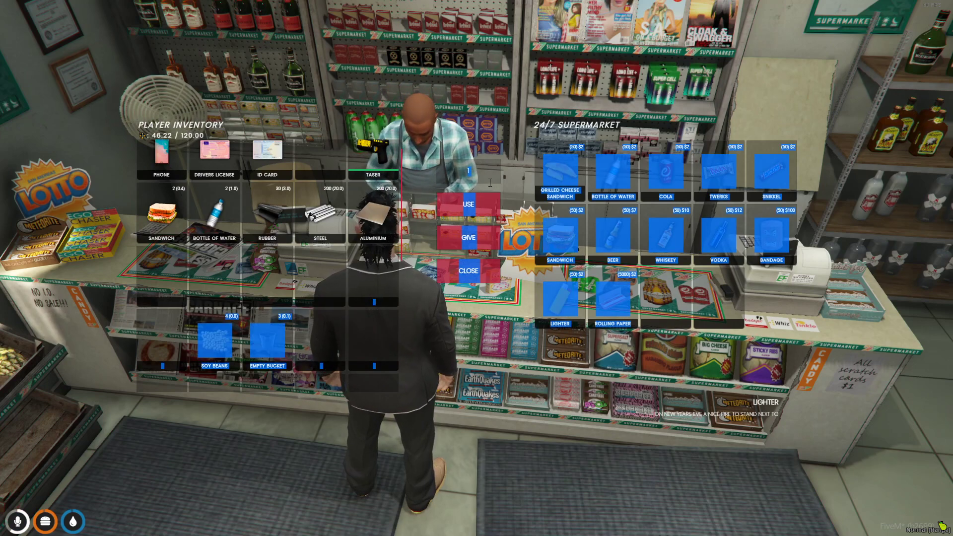
{"action": "key", "text": "Escape"}
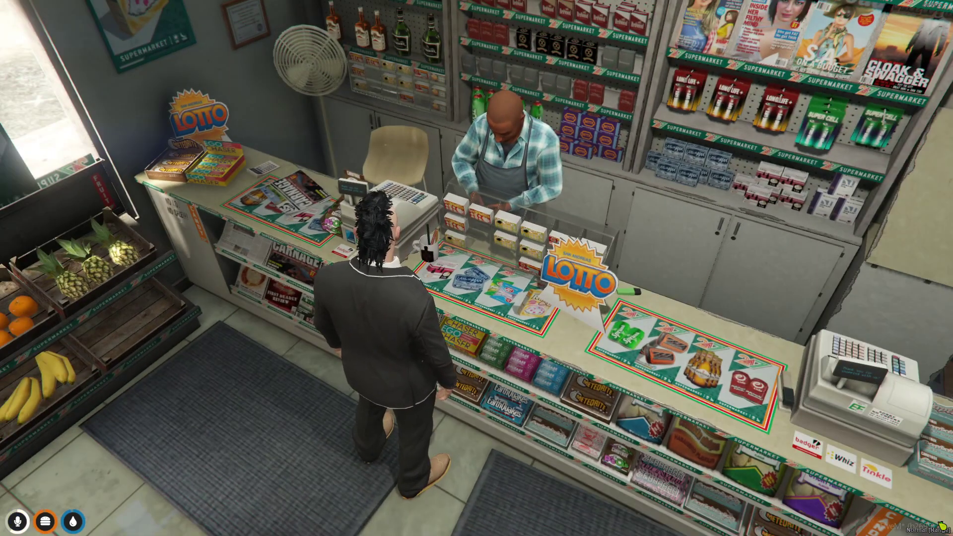
{"action": "key", "text": "a"}
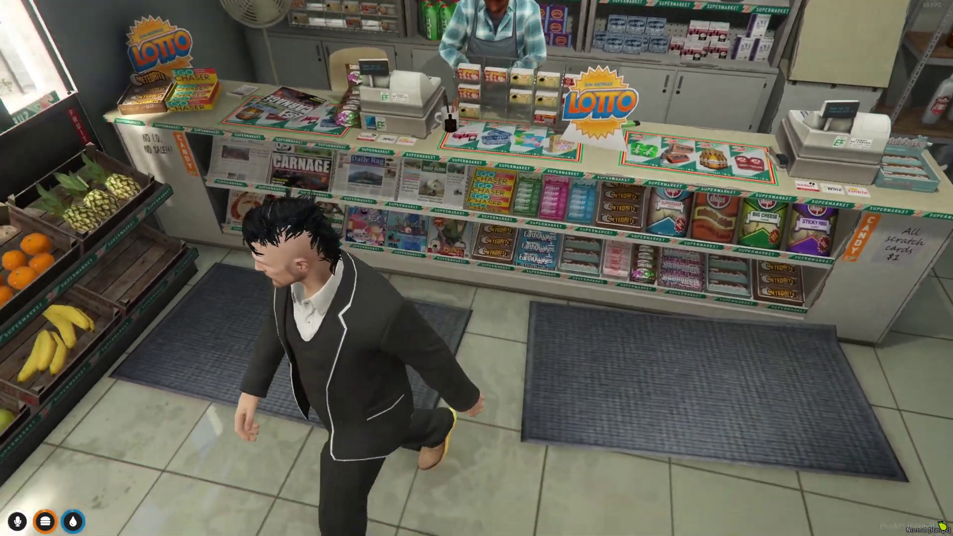
{"action": "key", "text": "w"}
{"action": "key", "text": "e"}
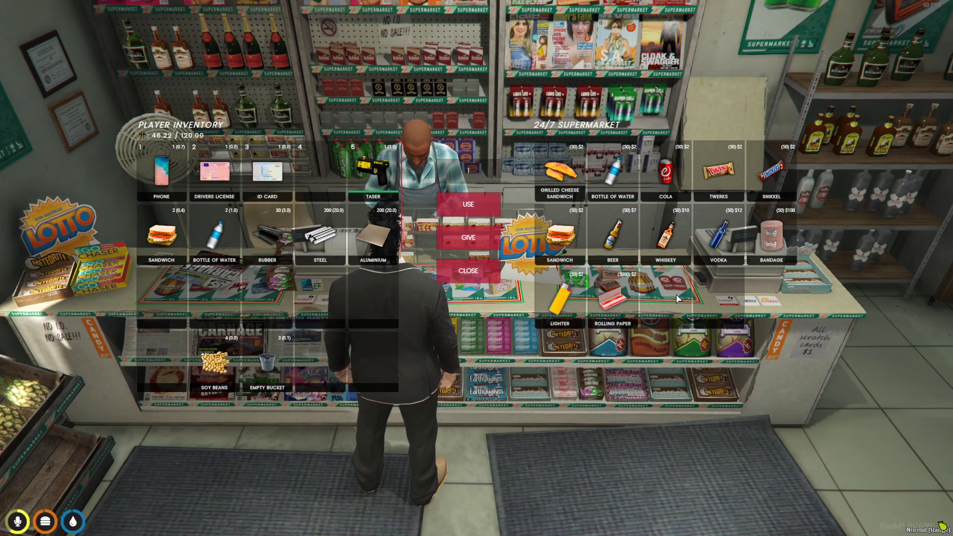
{"action": "key", "text": "F8"}
{"action": "type", "text": "QUIT"}
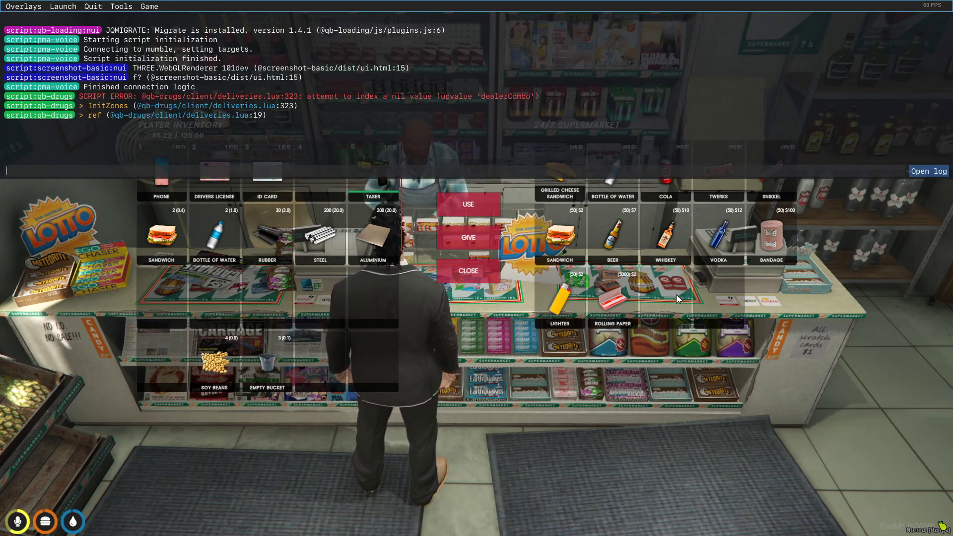
{"action": "key", "text": "Return"}
{"action": "key", "text": "super"}
{"action": "left_click", "coordinate": [676, 293]}
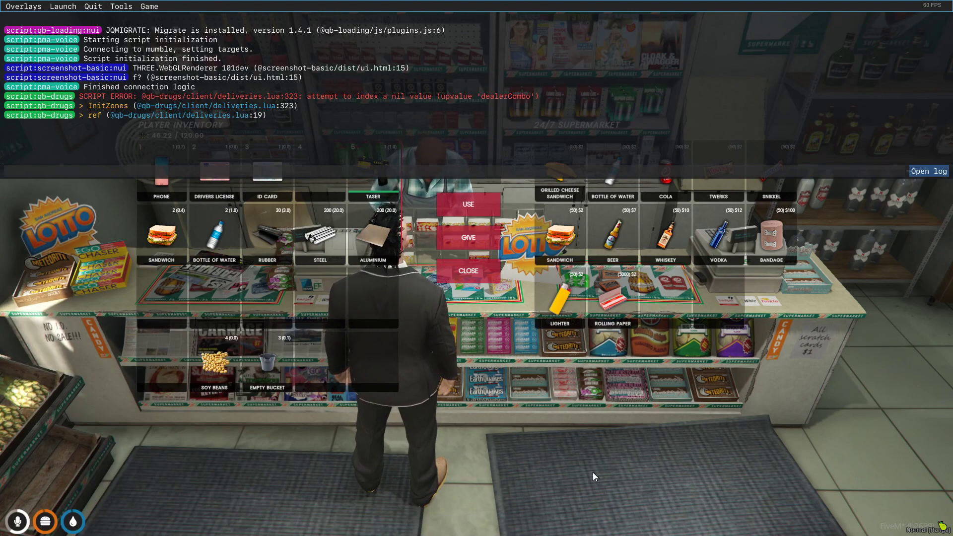
{"action": "key", "text": "F8"}
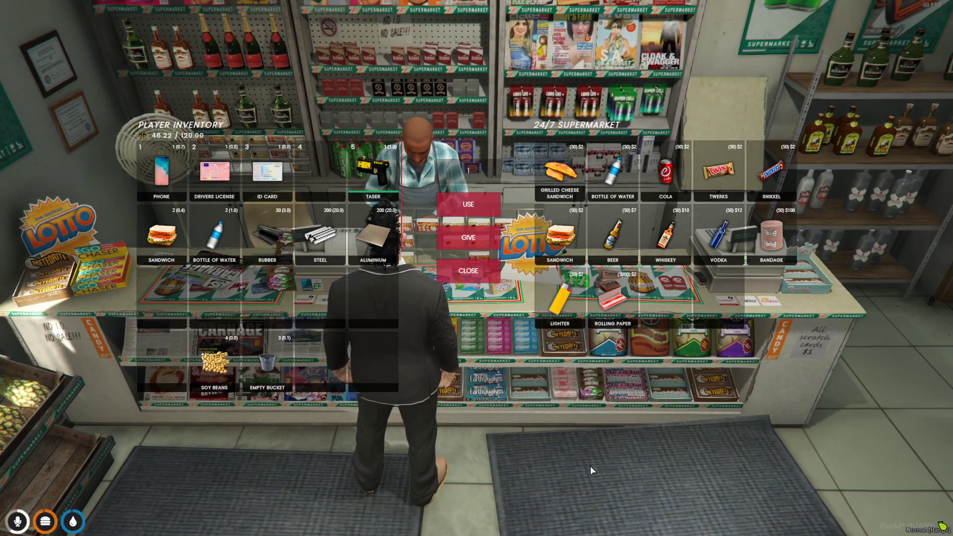
{"action": "key", "text": "Escape"}
Step: Switch from the game to the Notepad++ window showing items.lua and close it
{"action": "key", "text": "super"}
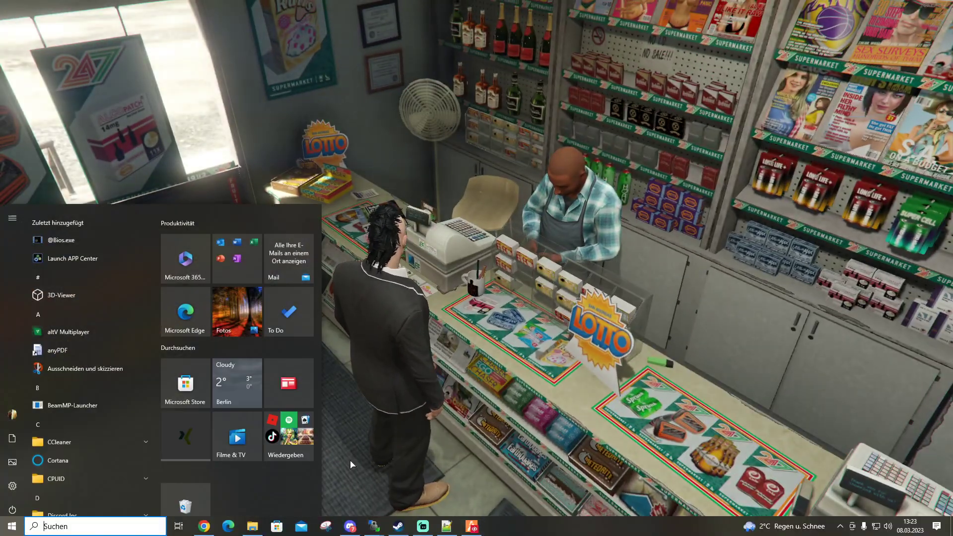
{"action": "left_click", "coordinate": [446, 527]}
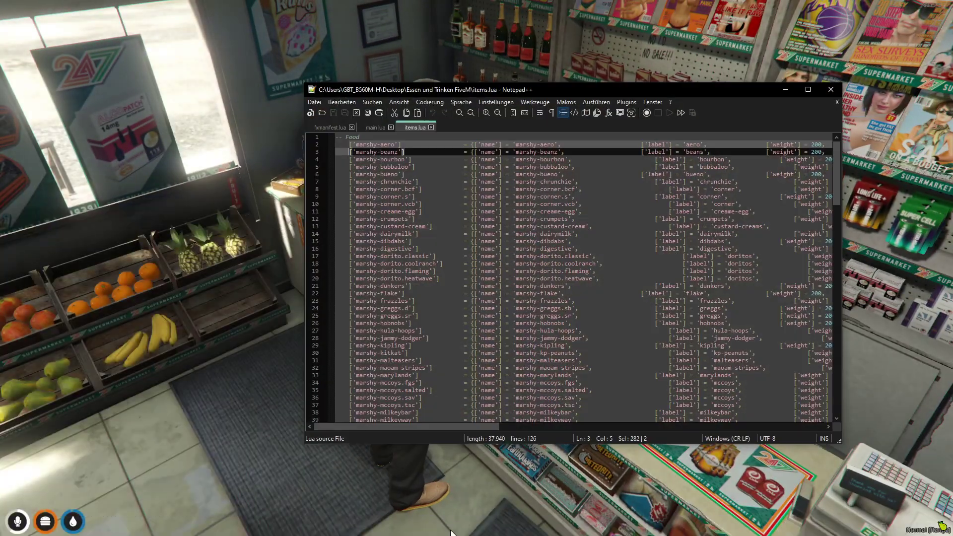
{"action": "left_click", "coordinate": [831, 90]}
Step: Bring the WinSCP editor containing the Extra Food entries in items.lua to the front, close it and return to the game
{"action": "key", "text": "super"}
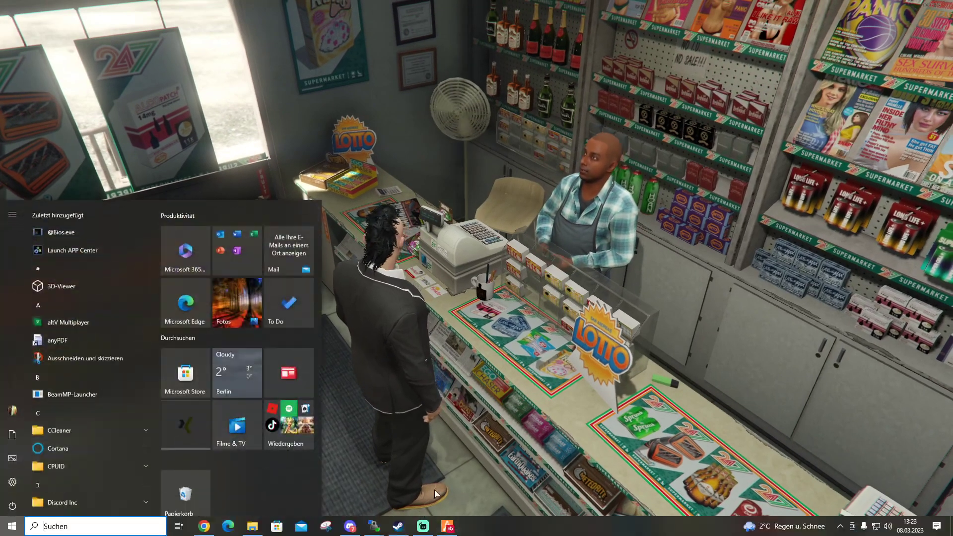
{"action": "mouse_move", "coordinate": [374, 526]}
{"action": "left_click", "coordinate": [401, 496]}
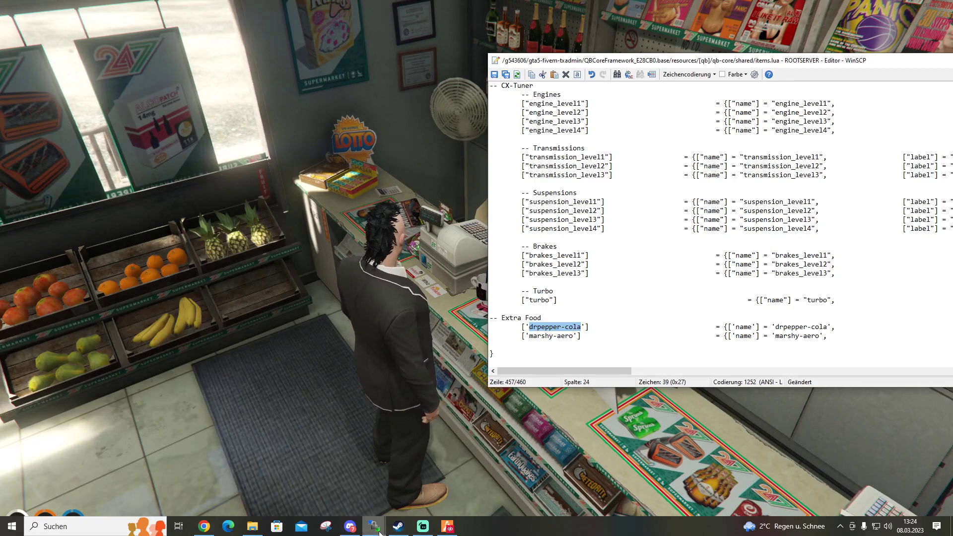
{"action": "mouse_move", "coordinate": [374, 526]}
{"action": "mouse_move", "coordinate": [346, 502]}
{"action": "mouse_move", "coordinate": [438, 492]}
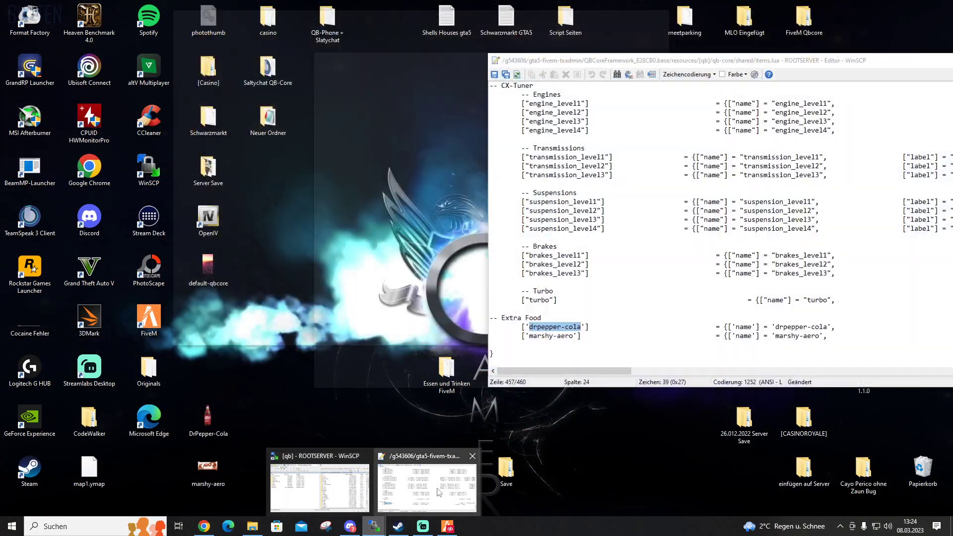
{"action": "left_click", "coordinate": [438, 492]}
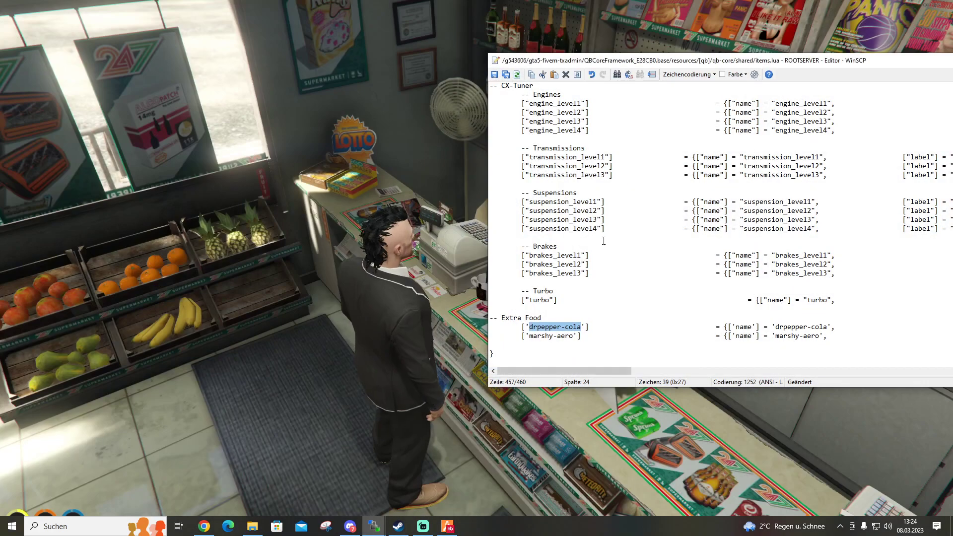
{"action": "left_click_drag", "start_coordinate": [604, 65], "coordinate": [389, 103]}
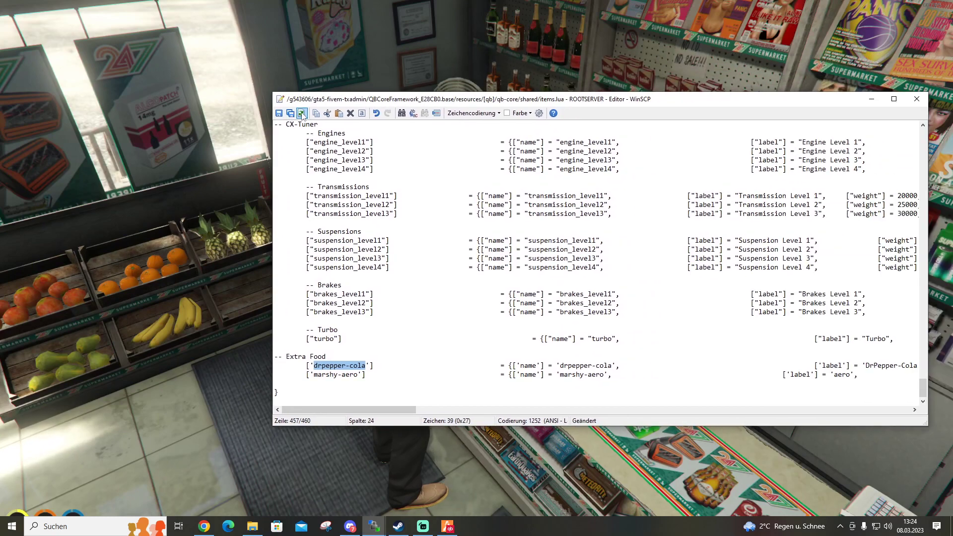
{"action": "left_click", "coordinate": [916, 99]}
{"action": "left_click", "coordinate": [493, 435]}
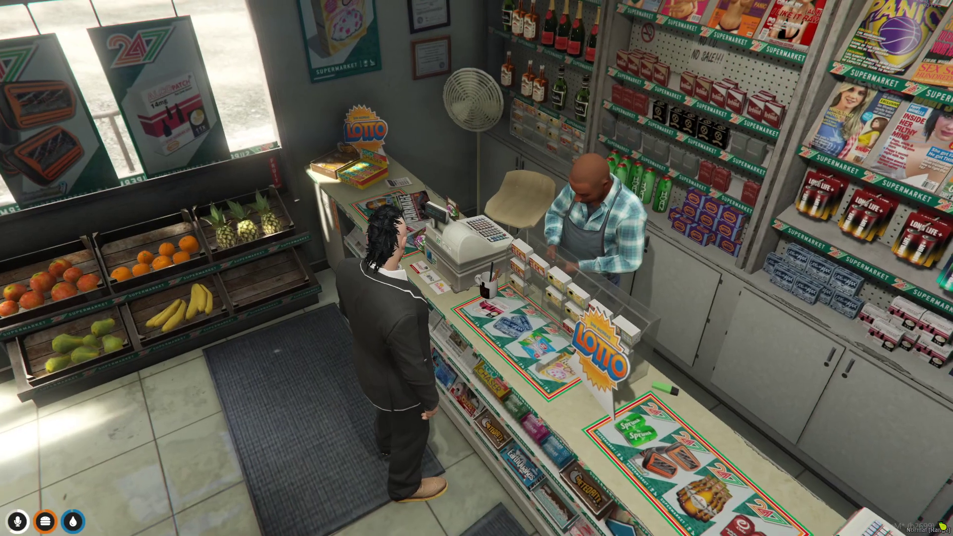
Step: Dismiss the server disconnect notice and the account login, and exit FiveM to the desktop
{"action": "key", "text": "super"}
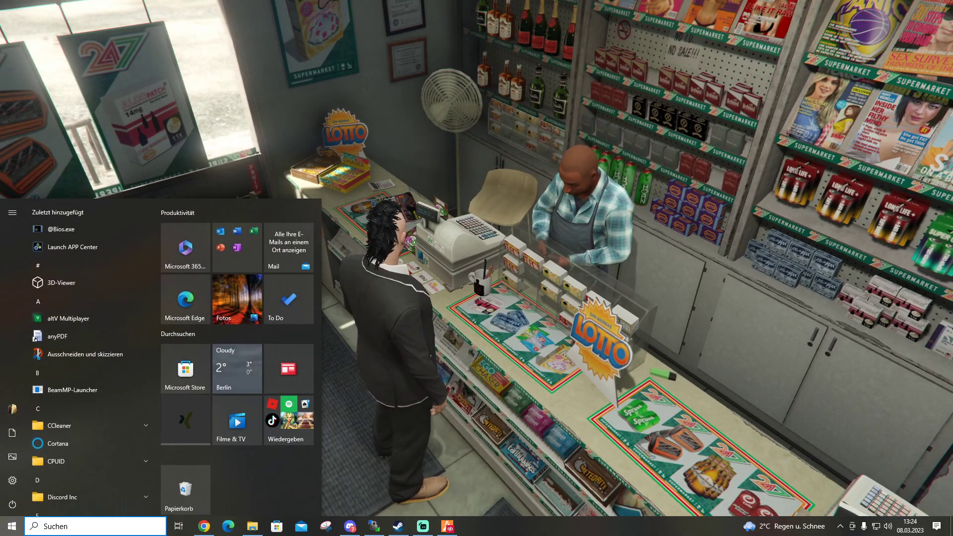
{"action": "key", "text": "super"}
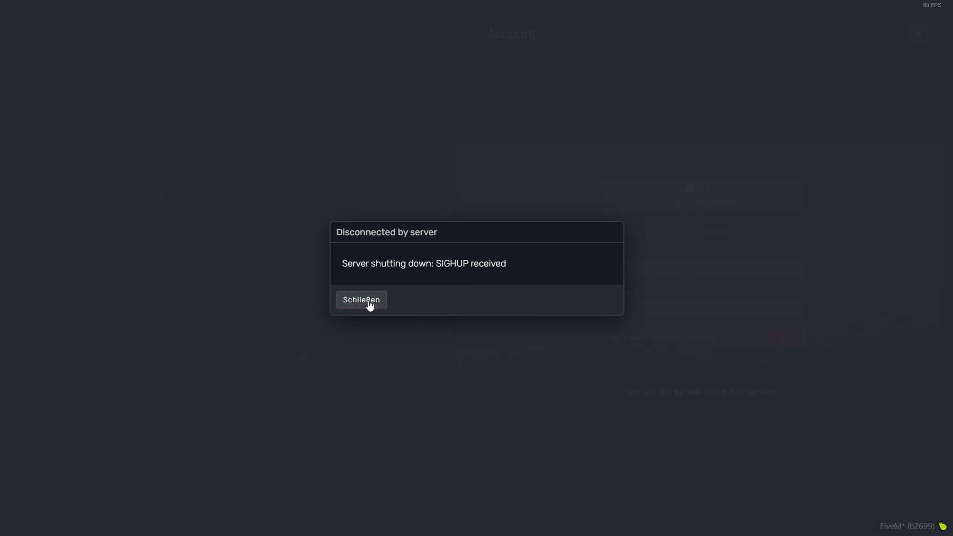
{"action": "left_click", "coordinate": [369, 304]}
{"action": "left_click", "coordinate": [918, 35]}
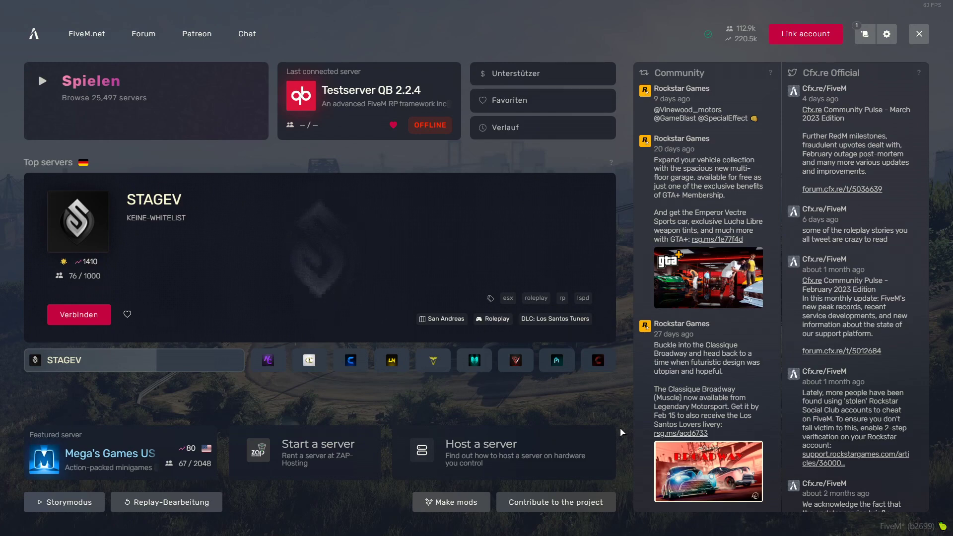
{"action": "left_click", "coordinate": [918, 34]}
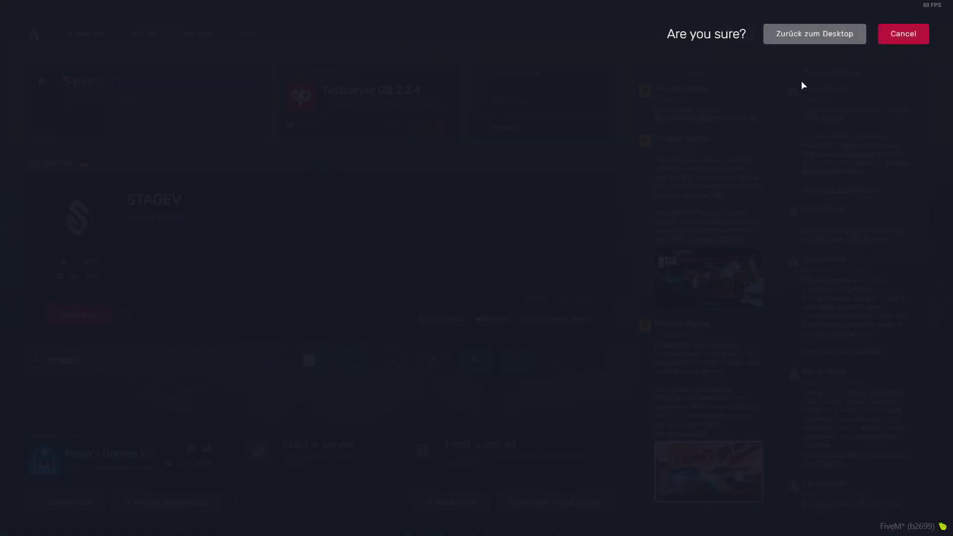
{"action": "left_click", "coordinate": [789, 36]}
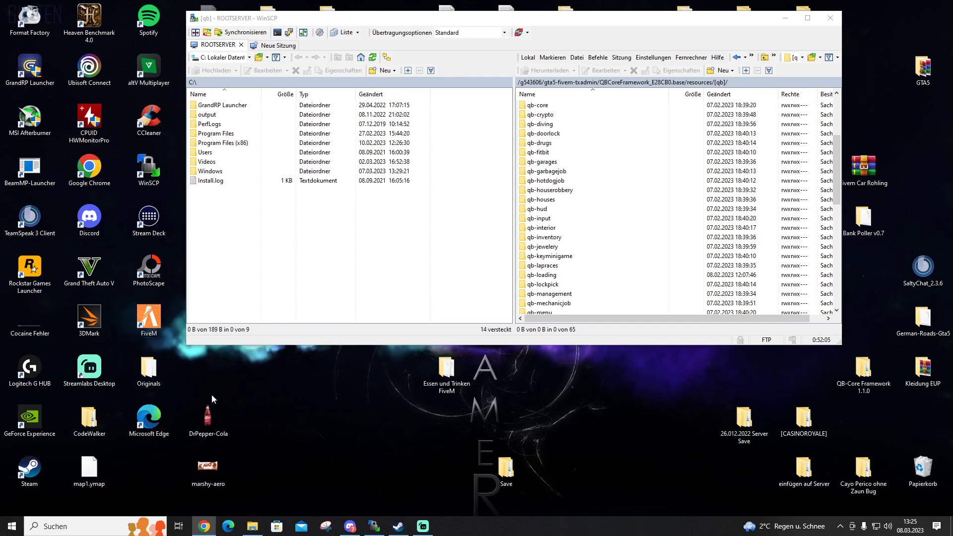
Step: Relaunch FiveM, skip the account login and reconnect to the last used server, Testserver QB 2.2.4
{"action": "double_click", "coordinate": [152, 323]}
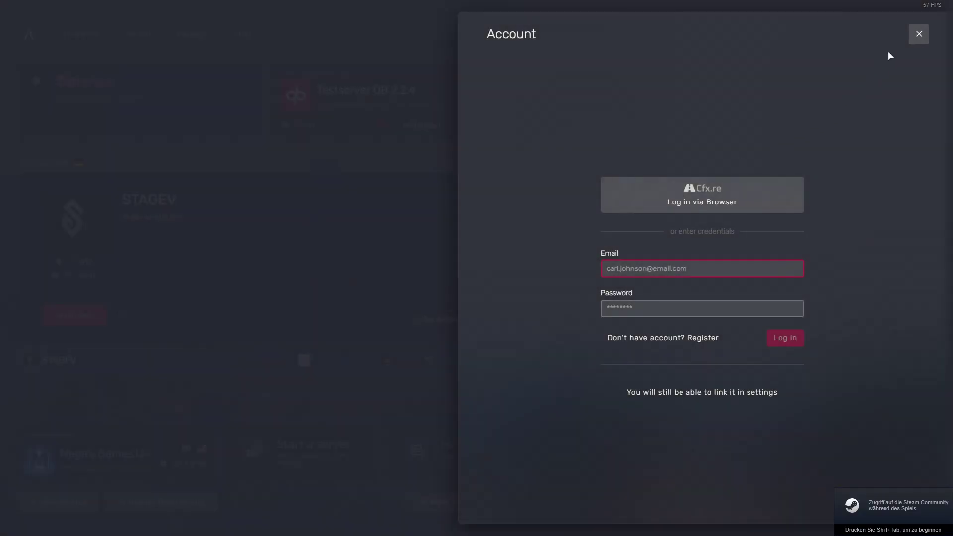
{"action": "left_click", "coordinate": [918, 34]}
{"action": "left_click", "coordinate": [347, 96]}
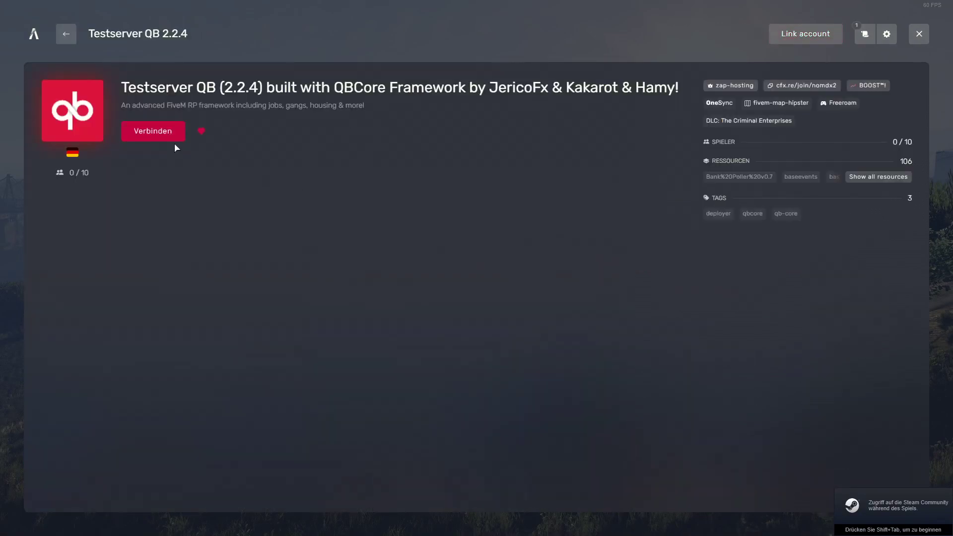
{"action": "left_click", "coordinate": [158, 132]}
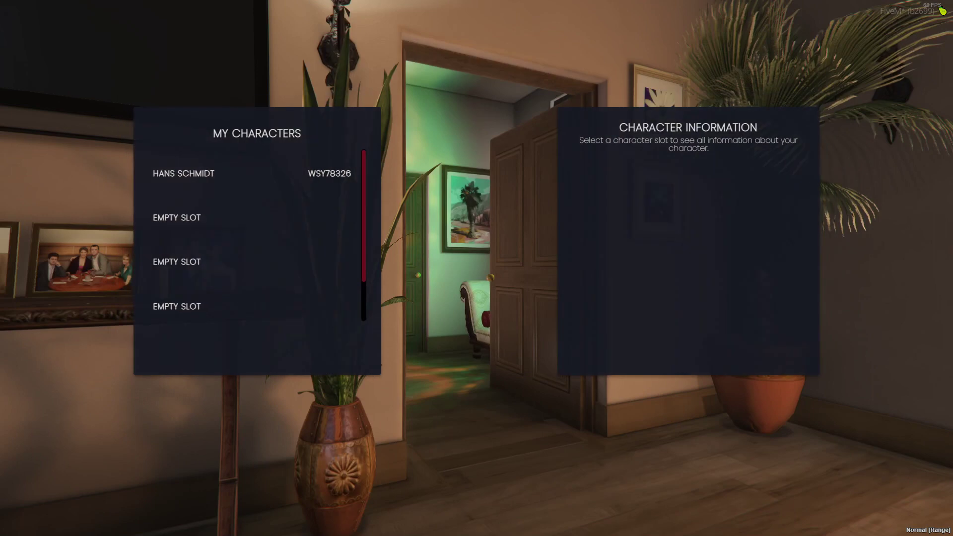
Step: Select the existing character, start playing and spawn at the last location inside the supermarket
{"action": "left_click", "coordinate": [343, 169]}
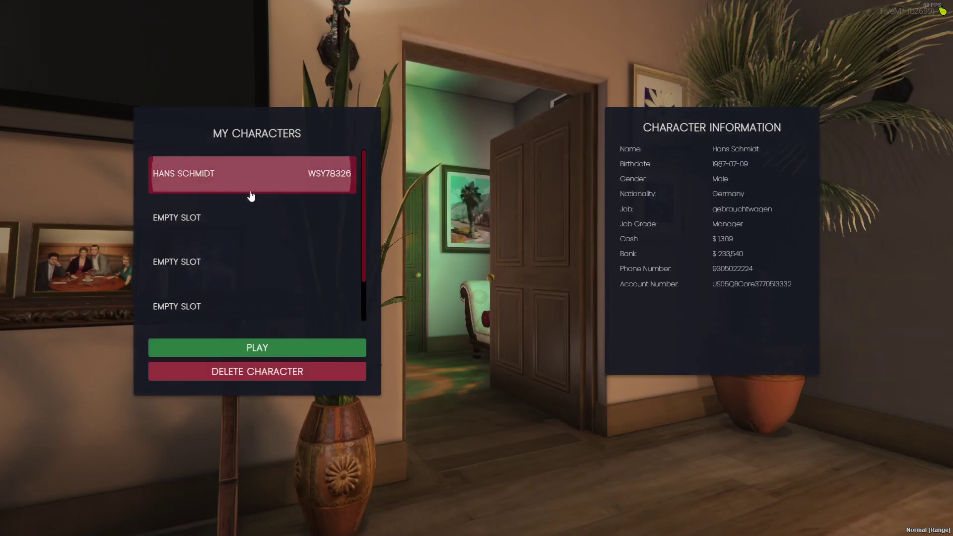
{"action": "left_click", "coordinate": [277, 352]}
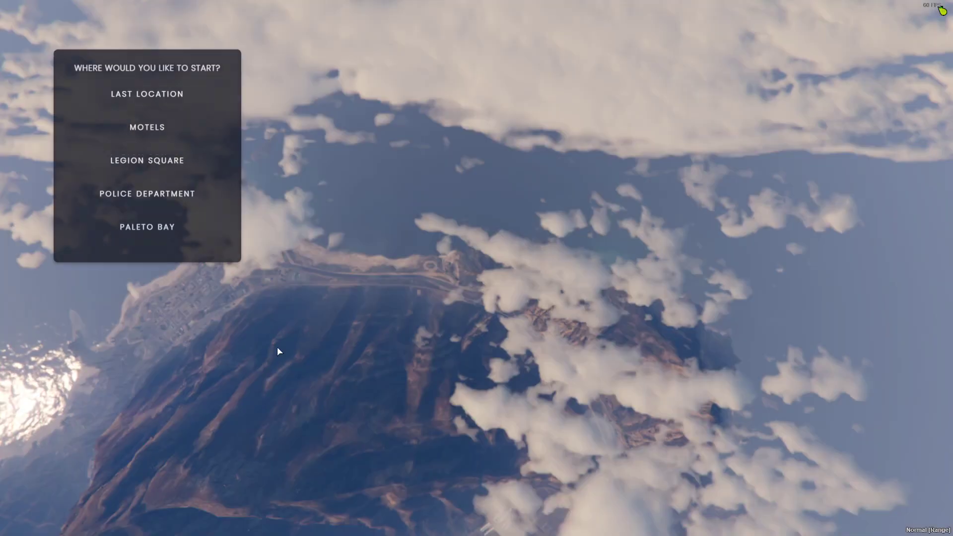
{"action": "left_click", "coordinate": [165, 102]}
{"action": "left_click", "coordinate": [197, 273]}
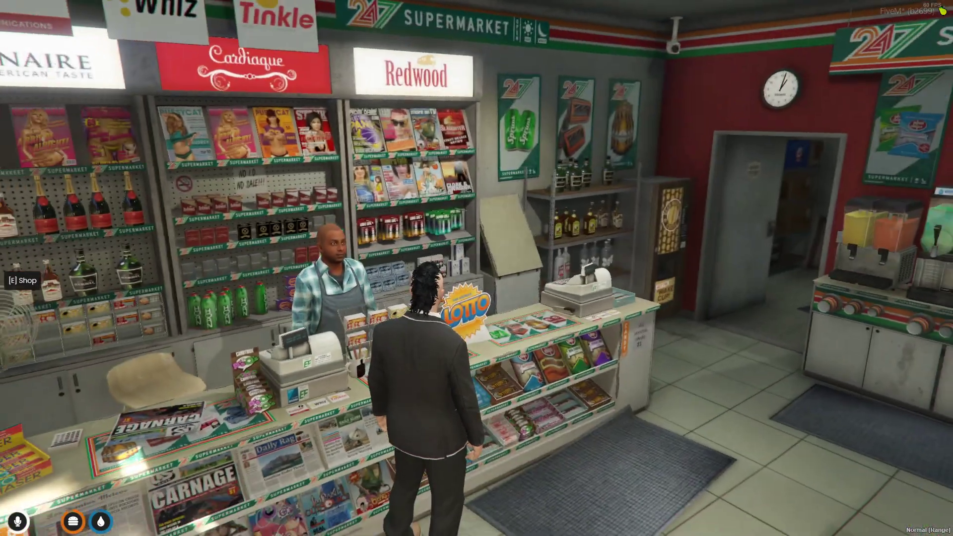
Step: Open the shop at the counter and buy one aero and one DrPepper-Cola into empty player inventory slots
{"action": "key", "text": "e"}
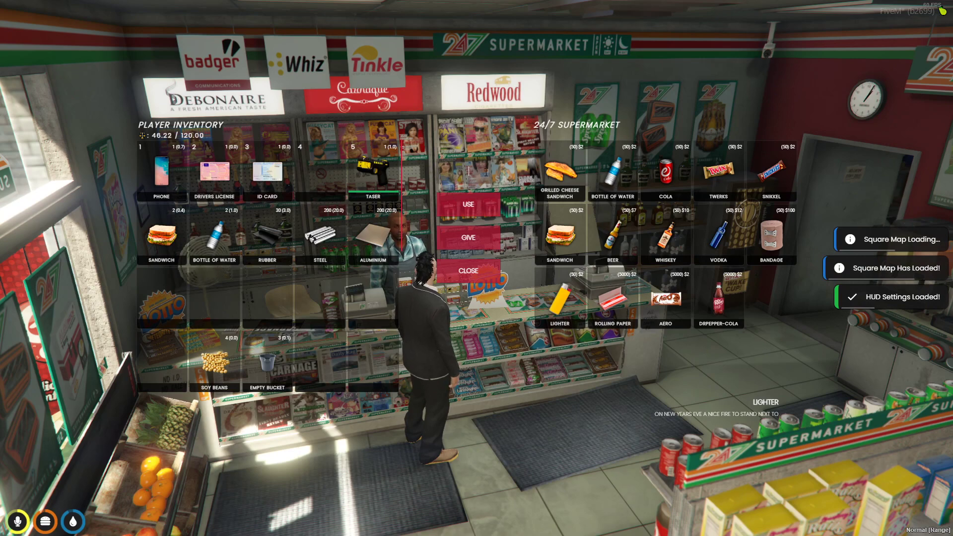
{"action": "left_click_drag", "start_coordinate": [665, 298], "coordinate": [330, 365]}
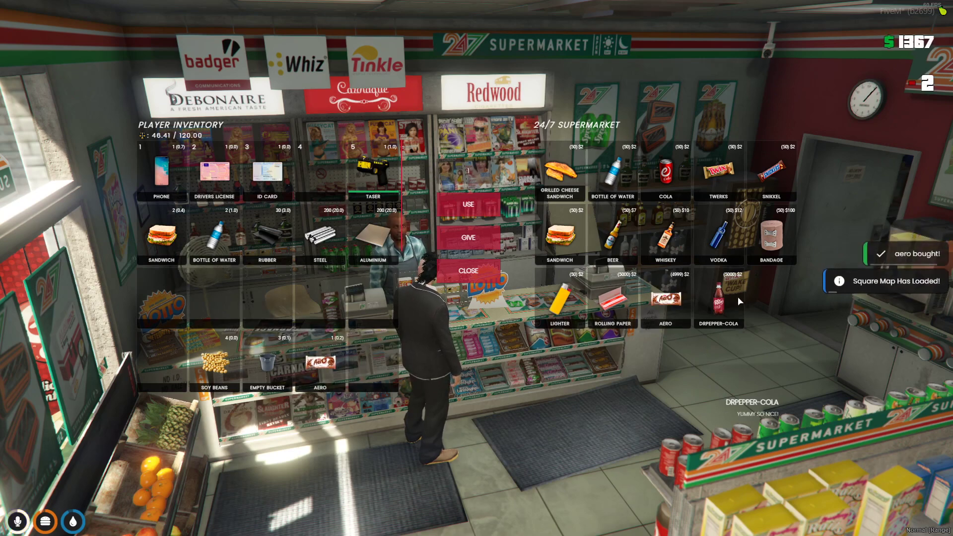
{"action": "left_click_drag", "start_coordinate": [737, 296], "coordinate": [387, 350]}
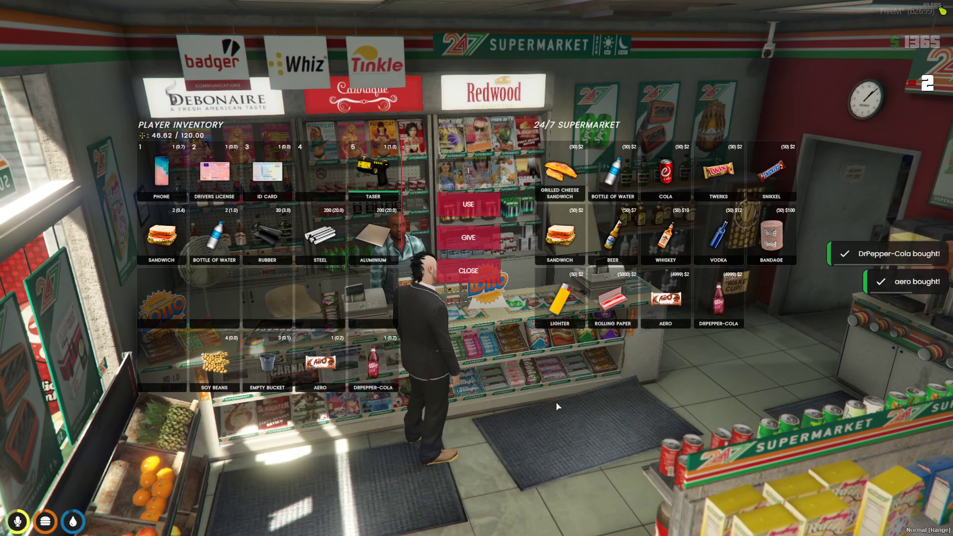
Step: Close the shop, walk the character out of the supermarket and open the player inventory outside
{"action": "key", "text": "Escape"}
{"action": "key", "text": "w"}
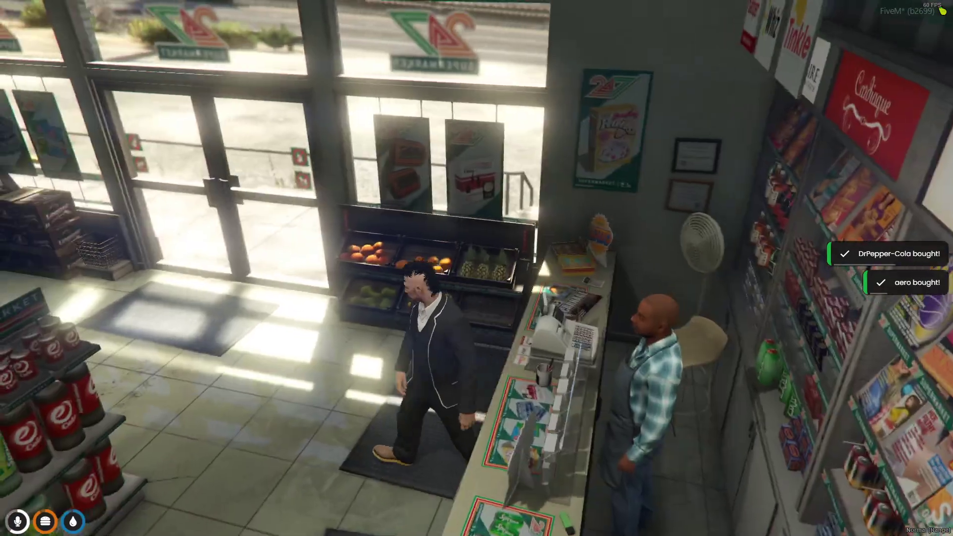
{"action": "key", "text": "w"}
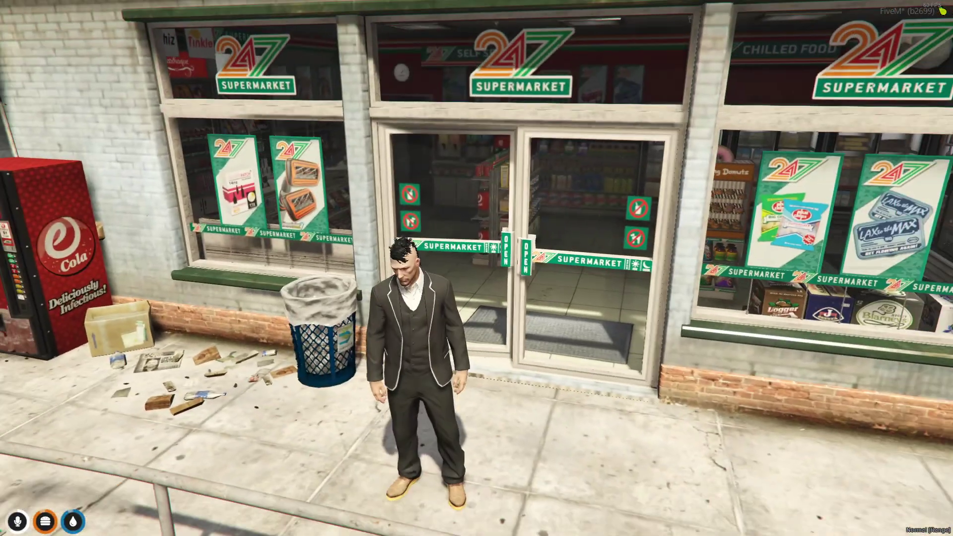
{"action": "key", "text": "Tab"}
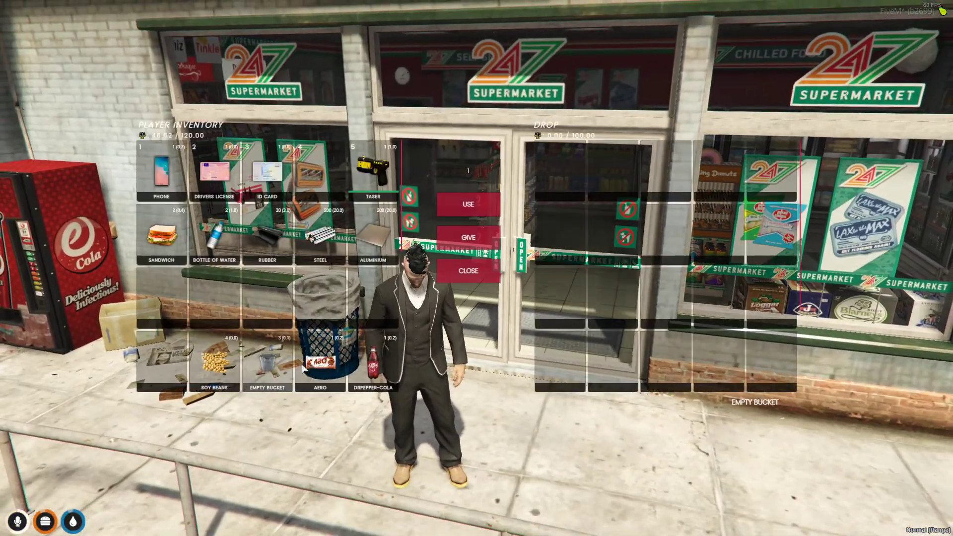
Step: Use the aero and the DrPepper-Cola from the player inventory to test eating and drinking them
{"action": "left_click_drag", "start_coordinate": [320, 363], "coordinate": [468, 204]}
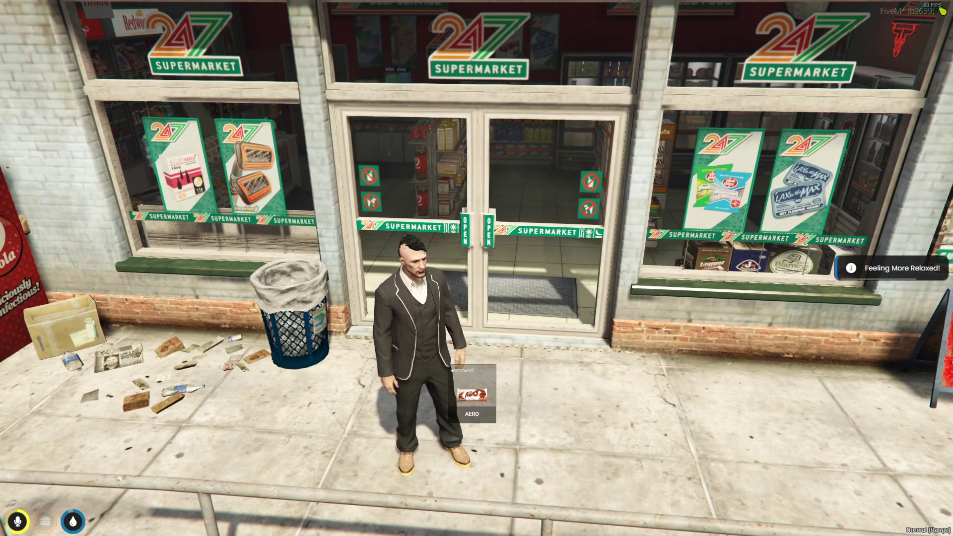
{"action": "key", "text": "Tab"}
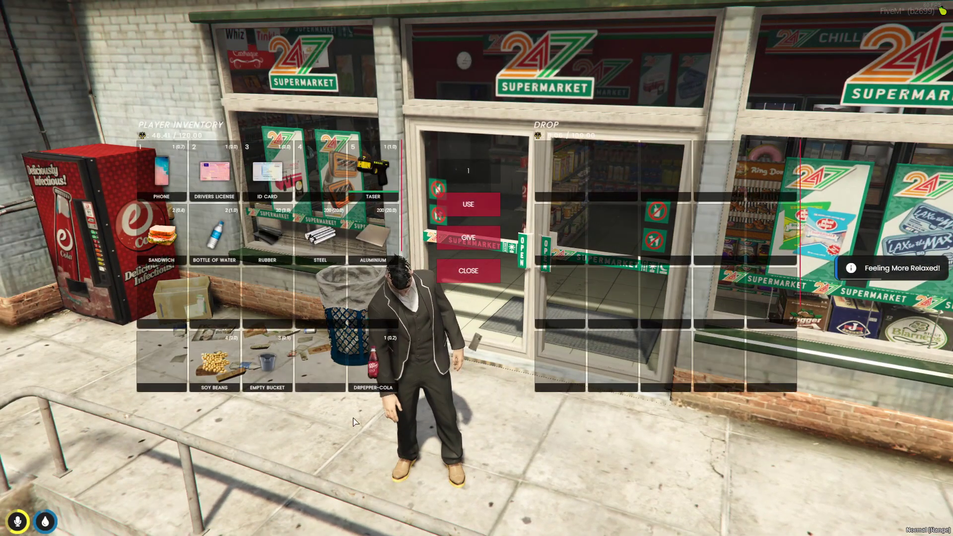
{"action": "left_click_drag", "start_coordinate": [381, 372], "coordinate": [468, 204]}
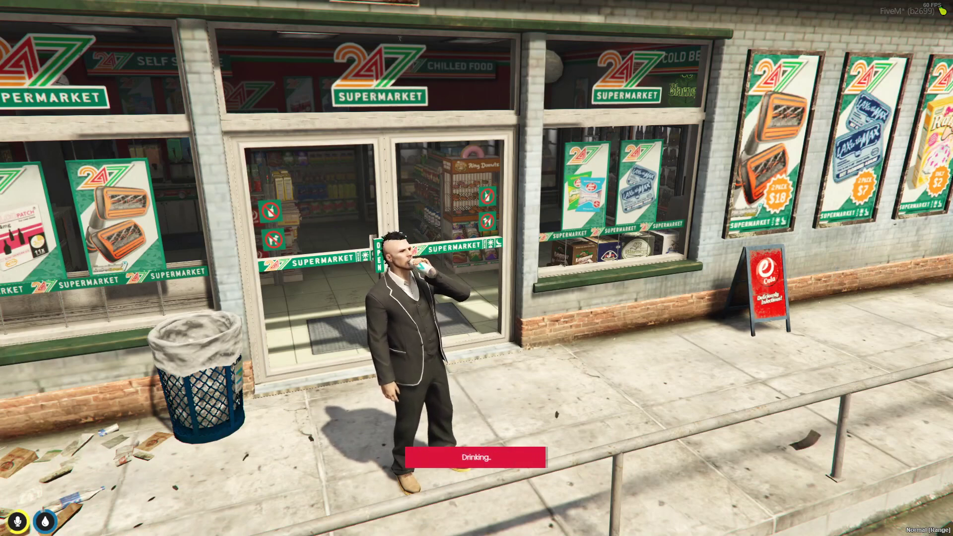
Step: Switch to WinSCP and open config.lua in the qb-smallresources folder
{"action": "key", "text": "super"}
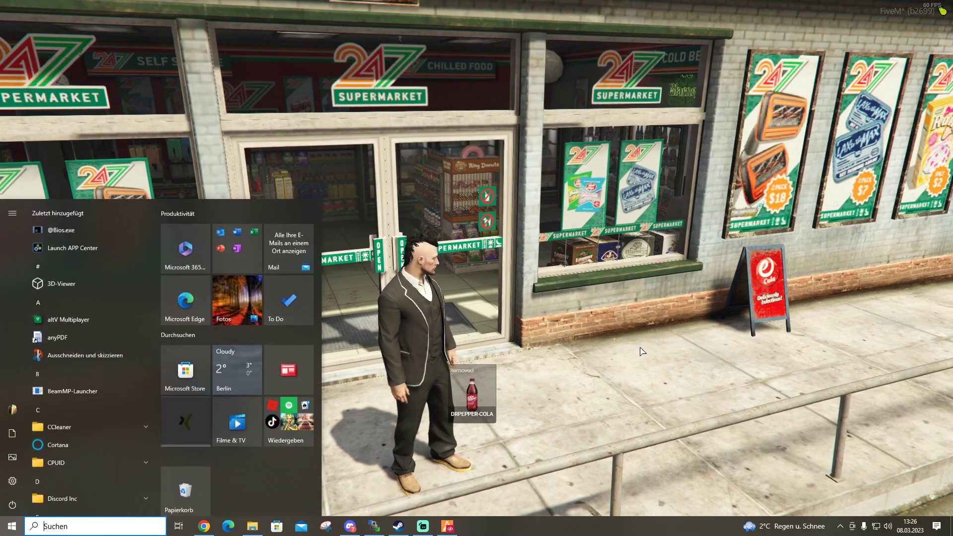
{"action": "left_click", "coordinate": [374, 526]}
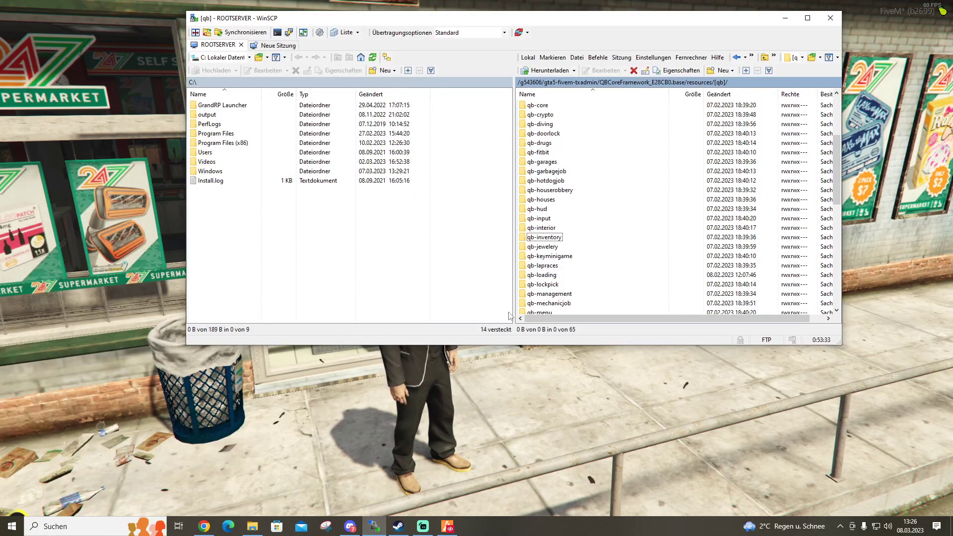
{"action": "scroll", "coordinate": [572, 270], "scroll_direction": "down", "scroll_amount": 15}
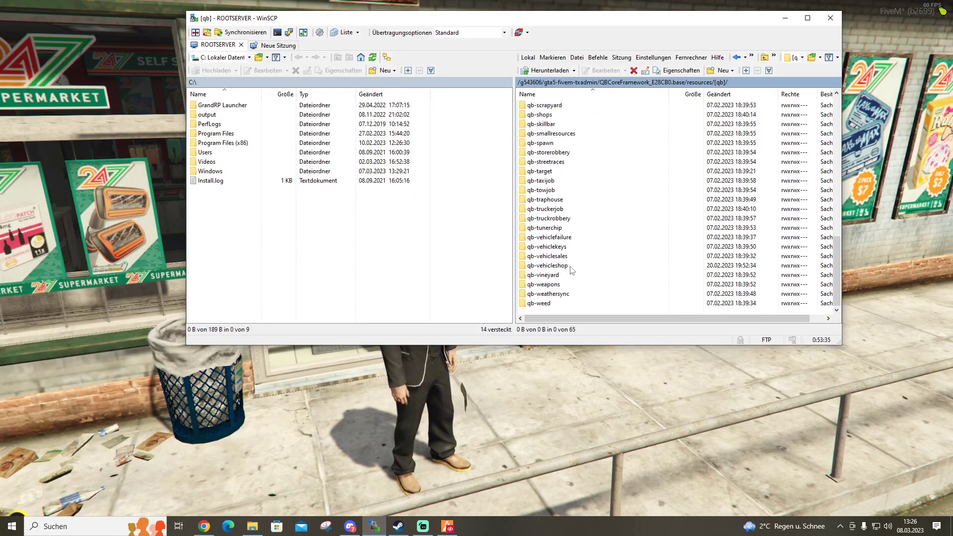
{"action": "scroll", "coordinate": [572, 270], "scroll_direction": "up", "scroll_amount": 15}
{"action": "scroll", "coordinate": [572, 271], "scroll_direction": "down", "scroll_amount": 7}
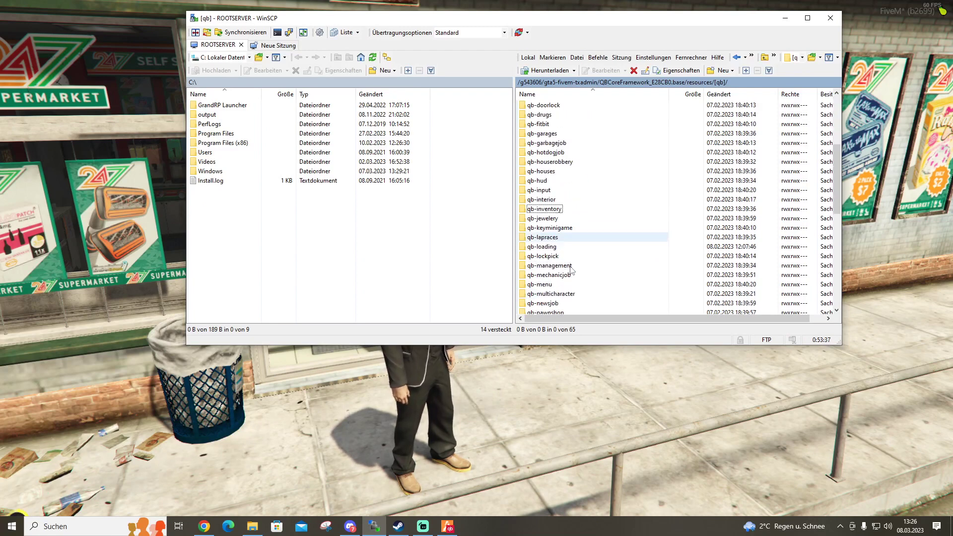
{"action": "scroll", "coordinate": [572, 271], "scroll_direction": "down", "scroll_amount": 6}
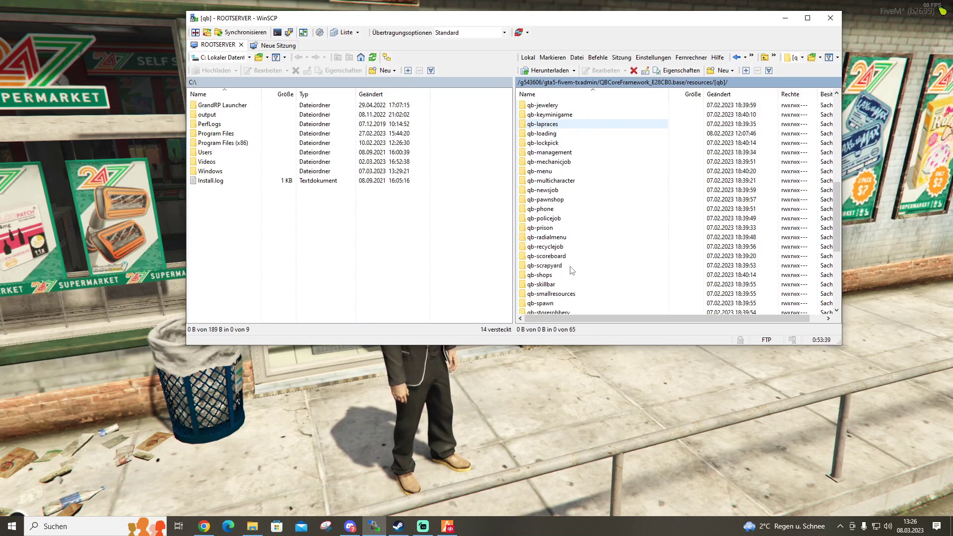
{"action": "scroll", "coordinate": [571, 270], "scroll_direction": "down", "scroll_amount": 2}
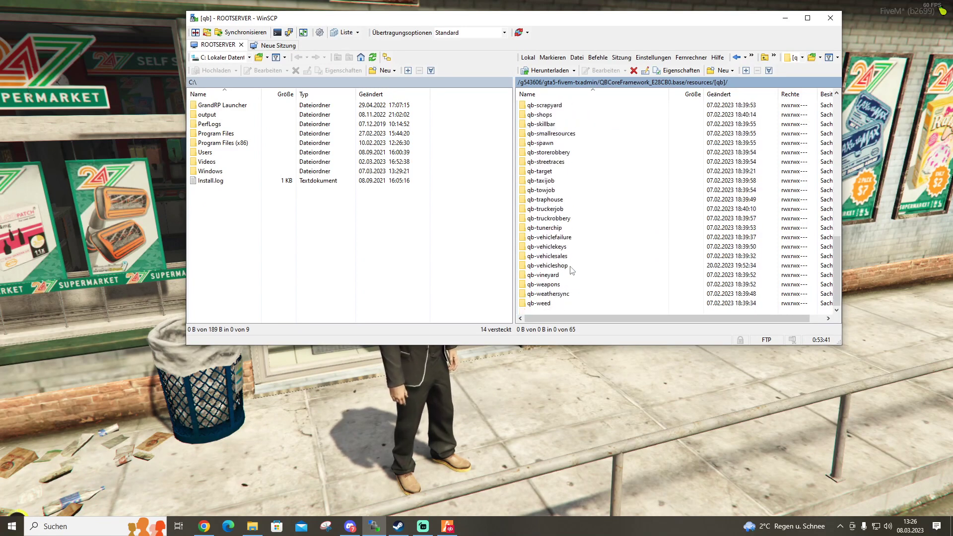
{"action": "scroll", "coordinate": [572, 270], "scroll_direction": "up", "scroll_amount": 5}
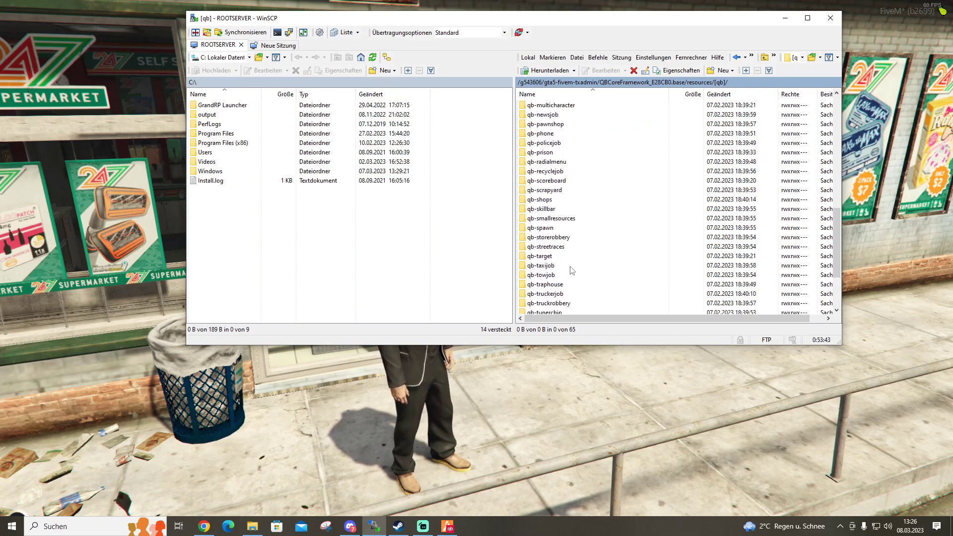
{"action": "scroll", "coordinate": [571, 271], "scroll_direction": "up", "scroll_amount": 1}
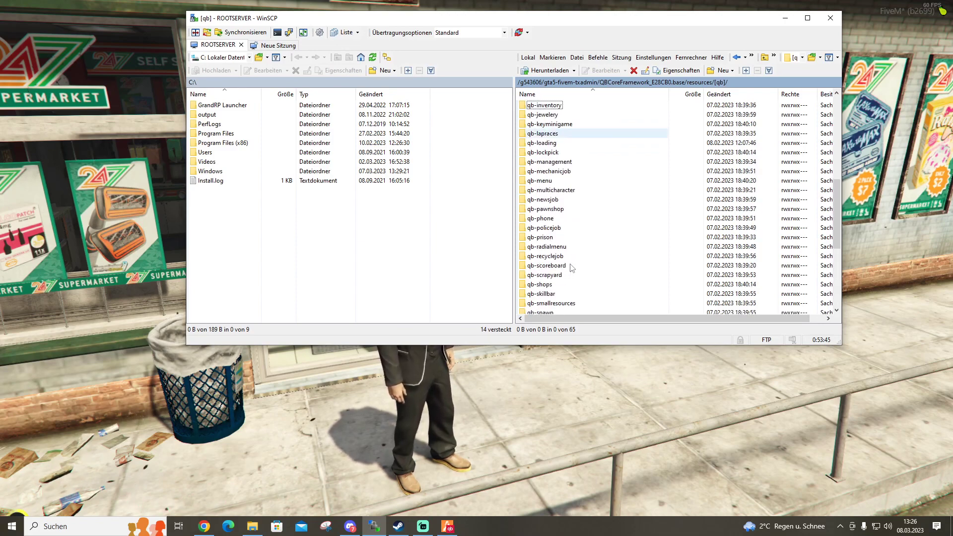
{"action": "scroll", "coordinate": [572, 268], "scroll_direction": "up", "scroll_amount": 5}
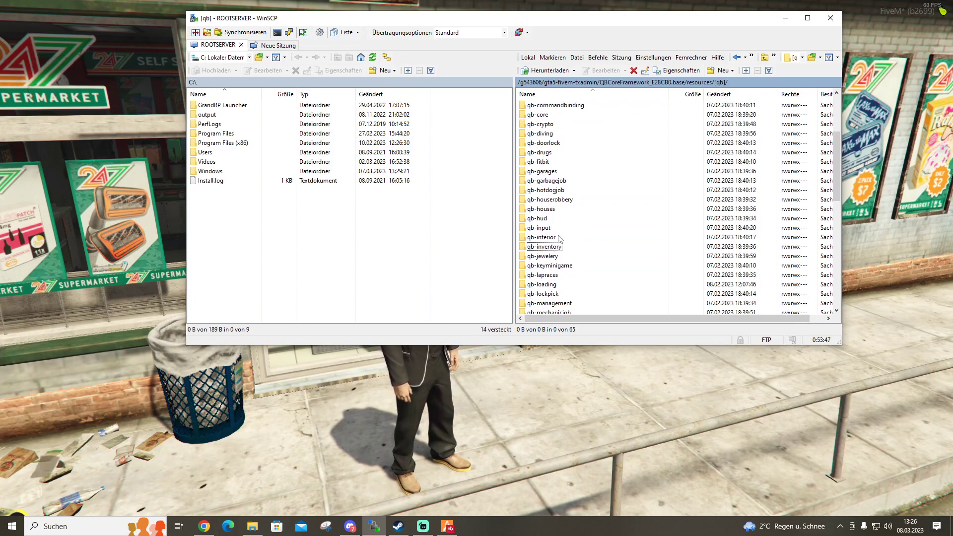
{"action": "scroll", "coordinate": [560, 238], "scroll_direction": "down", "scroll_amount": 3}
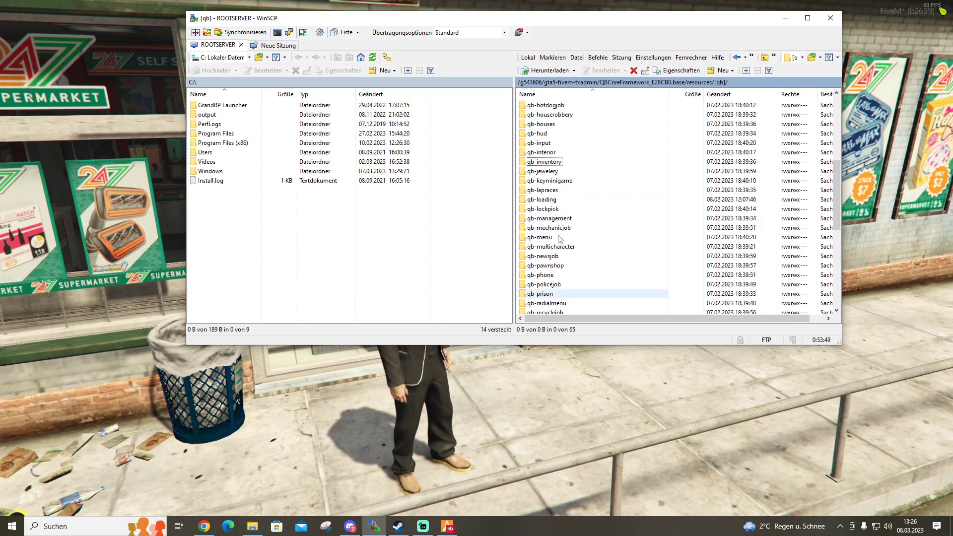
{"action": "scroll", "coordinate": [559, 239], "scroll_direction": "down", "scroll_amount": 5}
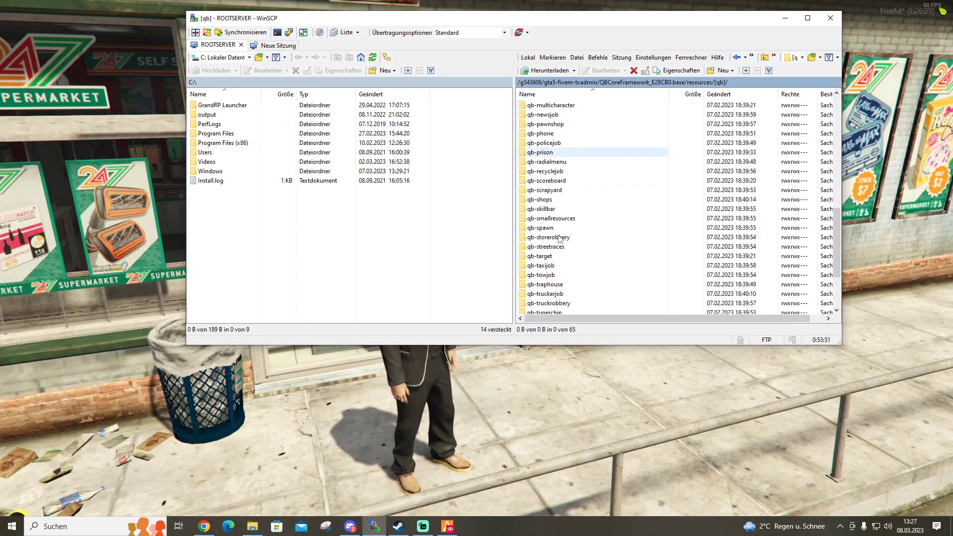
{"action": "double_click", "coordinate": [562, 219]}
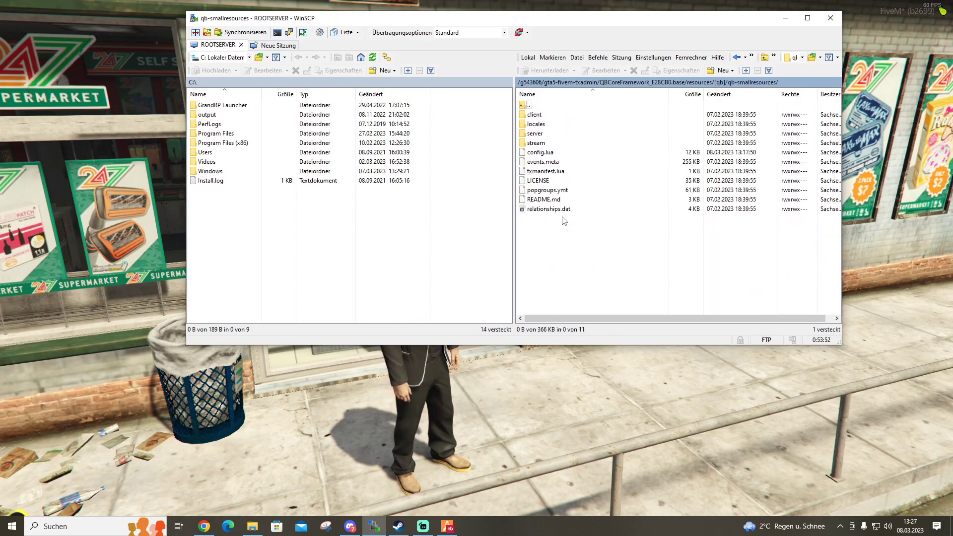
{"action": "double_click", "coordinate": [534, 153]}
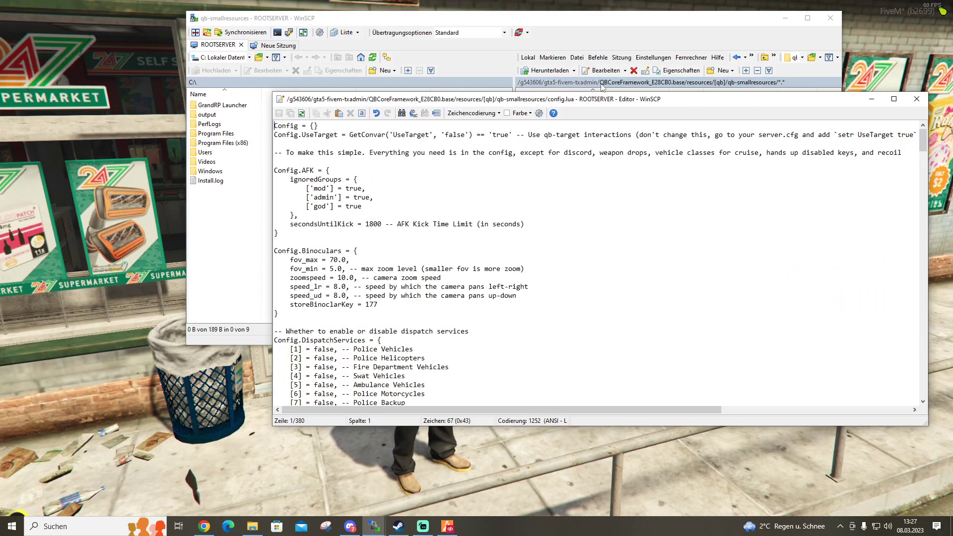
Step: Reposition the editor window and locate the marshy-aero entry in Config.ConsumablesEat
{"action": "left_click_drag", "start_coordinate": [681, 103], "coordinate": [580, 53]}
{"action": "scroll", "coordinate": [320, 286], "scroll_direction": "down", "scroll_amount": 15}
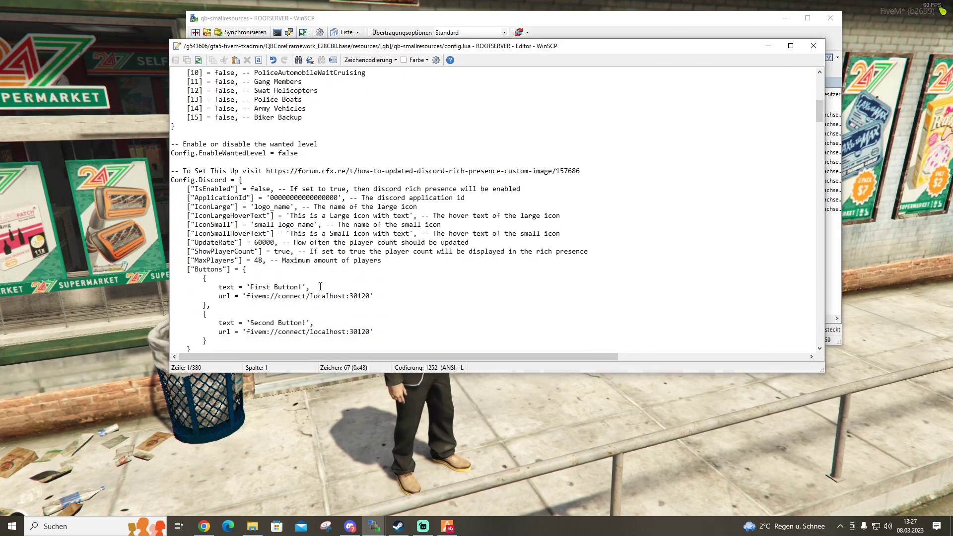
{"action": "scroll", "coordinate": [320, 286], "scroll_direction": "down", "scroll_amount": 17}
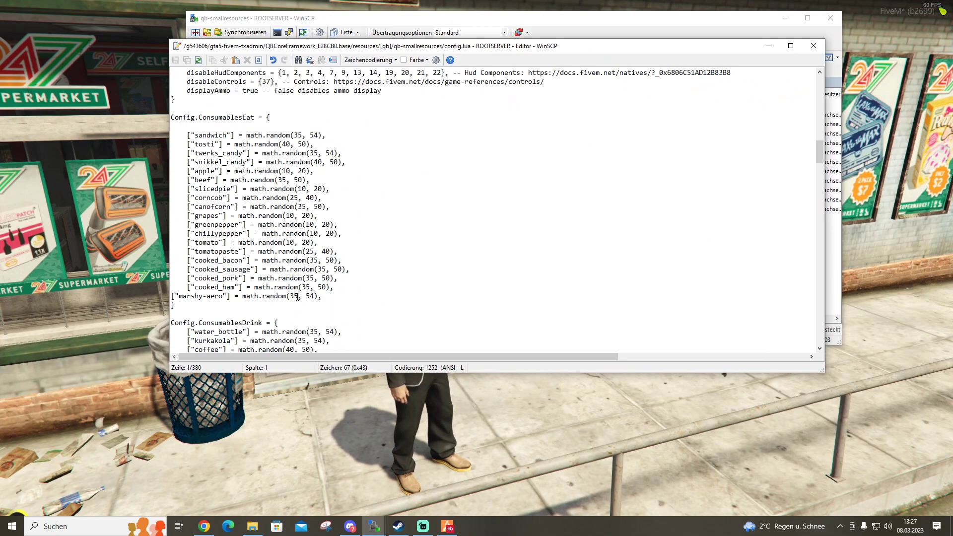
{"action": "left_click", "coordinate": [371, 288]}
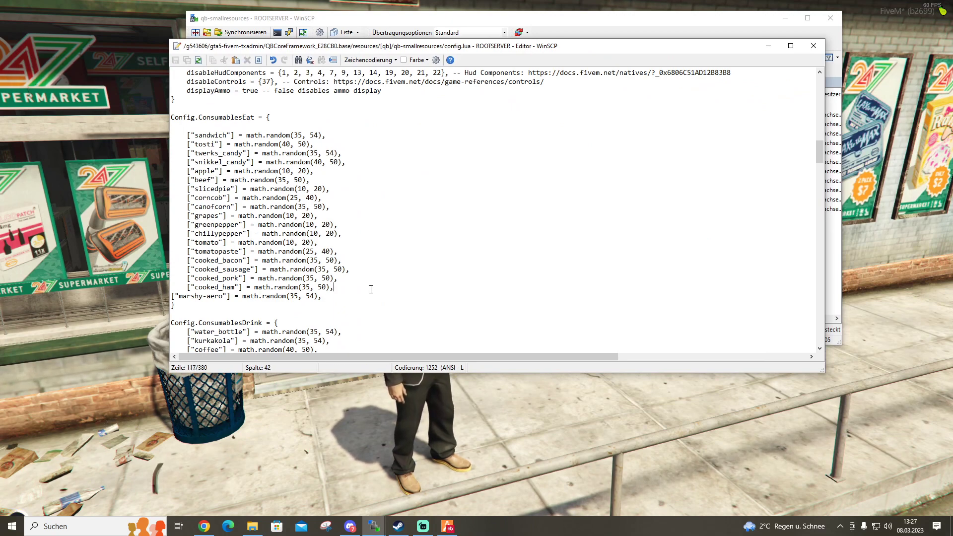
Step: Review the food, drink and alcohol consumable lists and the surrounding settings in config.lua
{"action": "scroll", "coordinate": [371, 290], "scroll_direction": "down", "scroll_amount": 3}
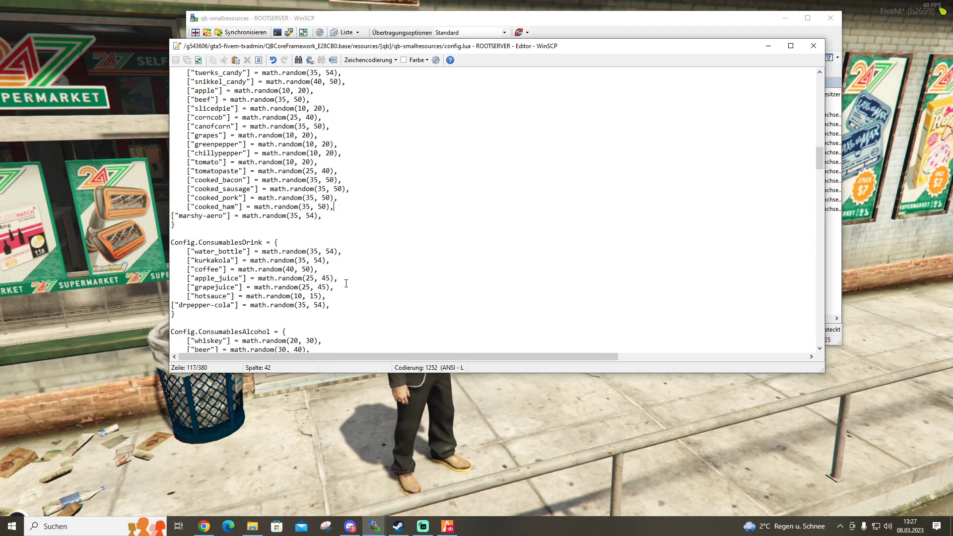
{"action": "scroll", "coordinate": [346, 283], "scroll_direction": "up", "scroll_amount": 9}
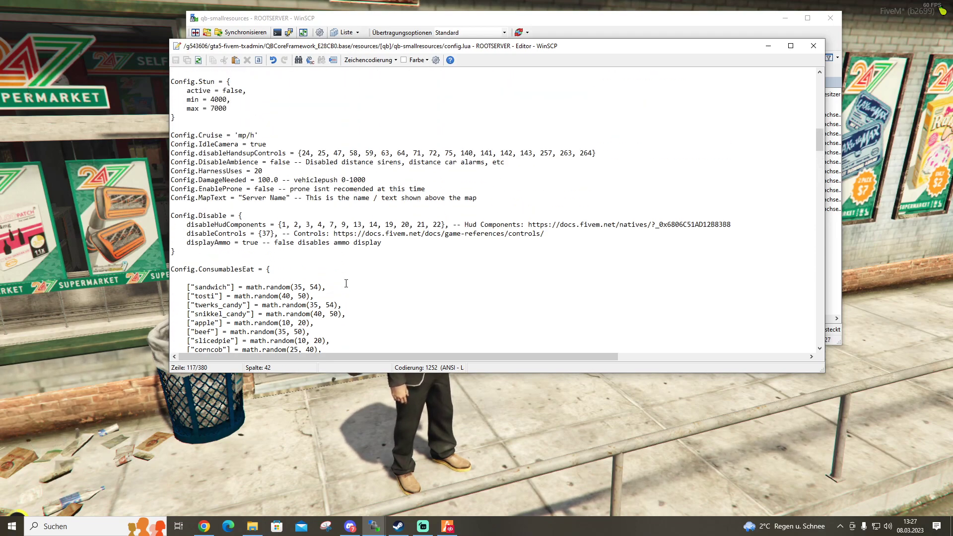
{"action": "scroll", "coordinate": [346, 283], "scroll_direction": "up", "scroll_amount": 5}
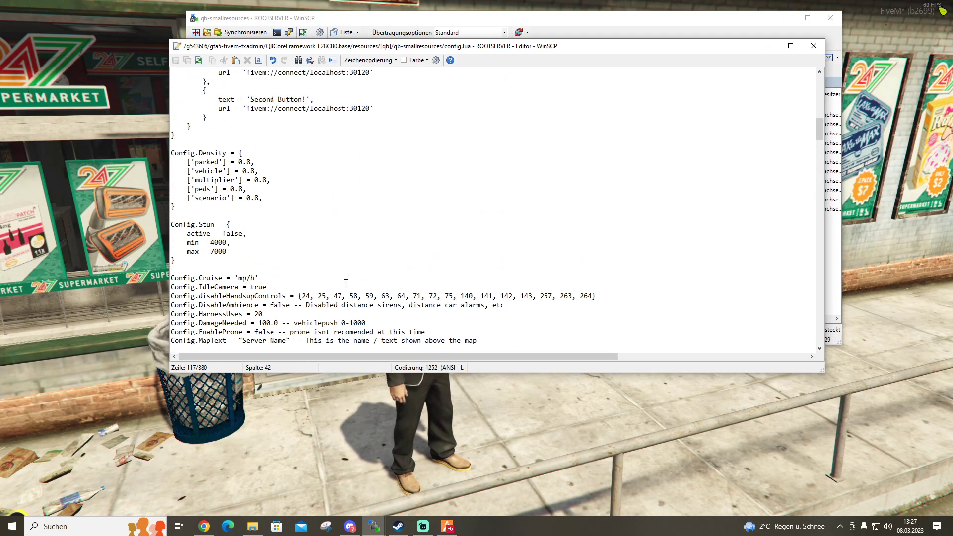
{"action": "scroll", "coordinate": [346, 283], "scroll_direction": "up", "scroll_amount": 4}
{"action": "scroll", "coordinate": [346, 283], "scroll_direction": "up", "scroll_amount": 6}
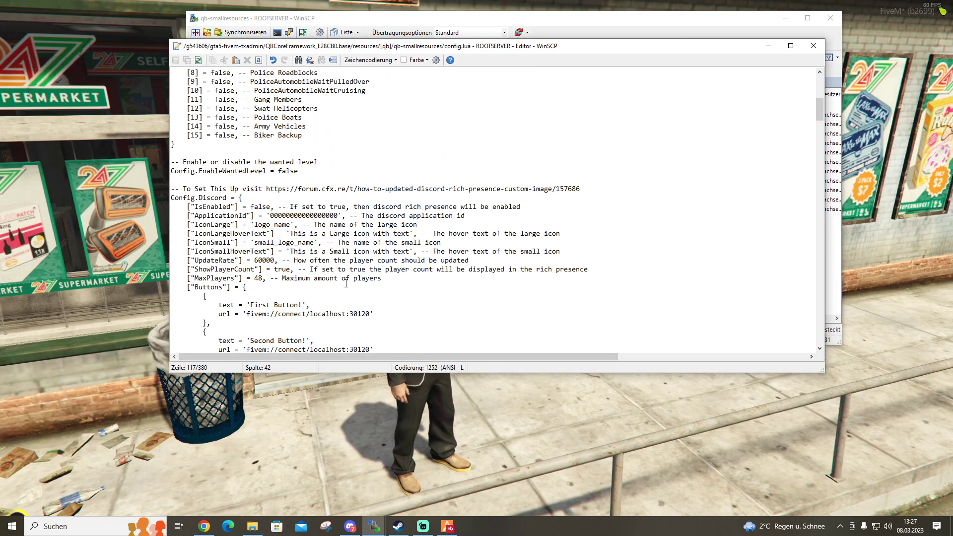
{"action": "scroll", "coordinate": [346, 283], "scroll_direction": "down", "scroll_amount": 3}
{"action": "scroll", "coordinate": [346, 283], "scroll_direction": "down", "scroll_amount": 20}
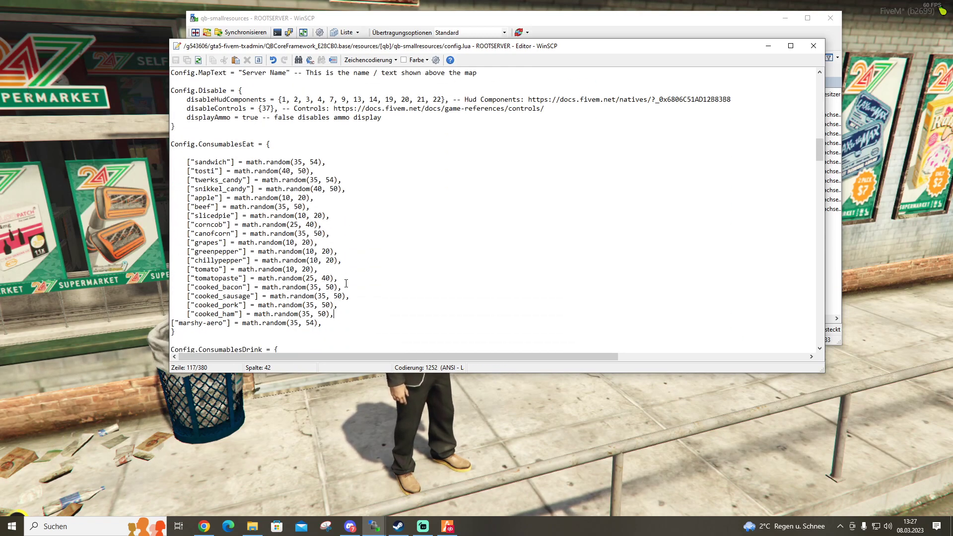
{"action": "scroll", "coordinate": [346, 283], "scroll_direction": "up", "scroll_amount": 2}
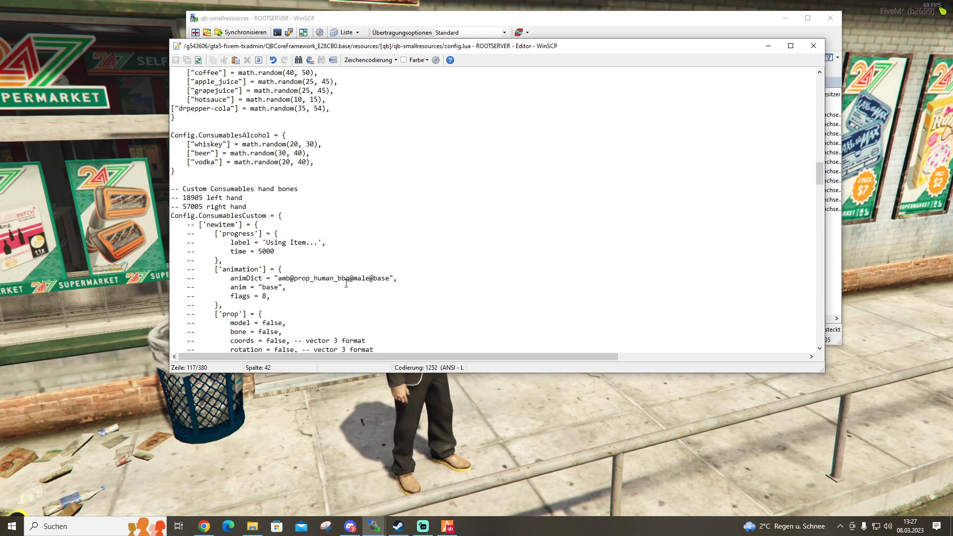
{"action": "scroll", "coordinate": [346, 283], "scroll_direction": "up", "scroll_amount": 4}
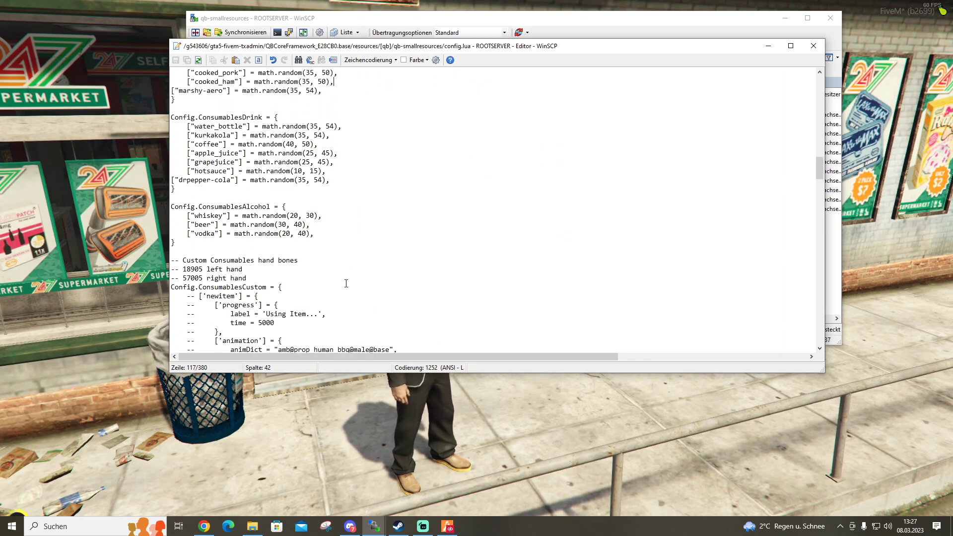
Step: Highlight the Config.ConsumablesEat and ConsumablesDrink headings and examine the Config.ConsumablesAlcohol entries
{"action": "scroll", "coordinate": [346, 283], "scroll_direction": "up", "scroll_amount": 5}
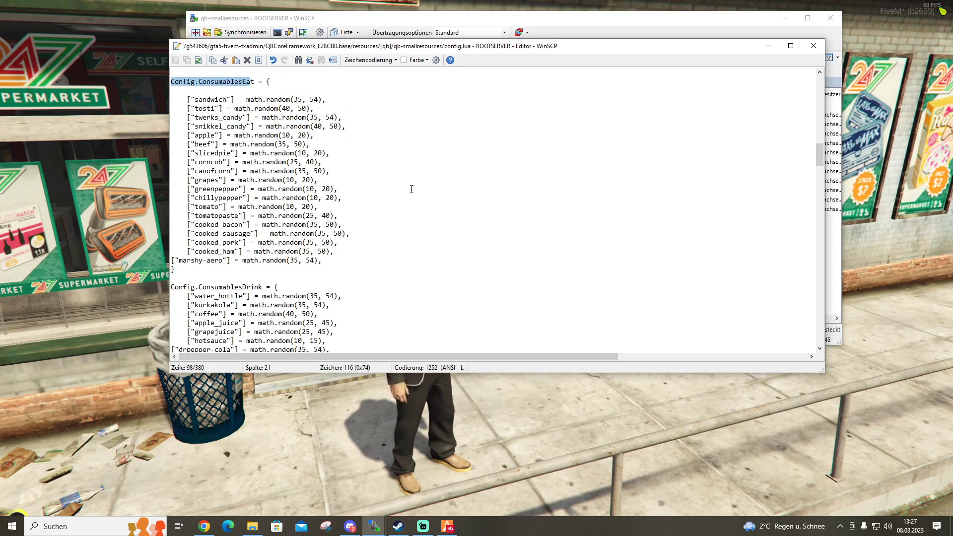
{"action": "scroll", "coordinate": [410, 214], "scroll_direction": "down", "scroll_amount": 1}
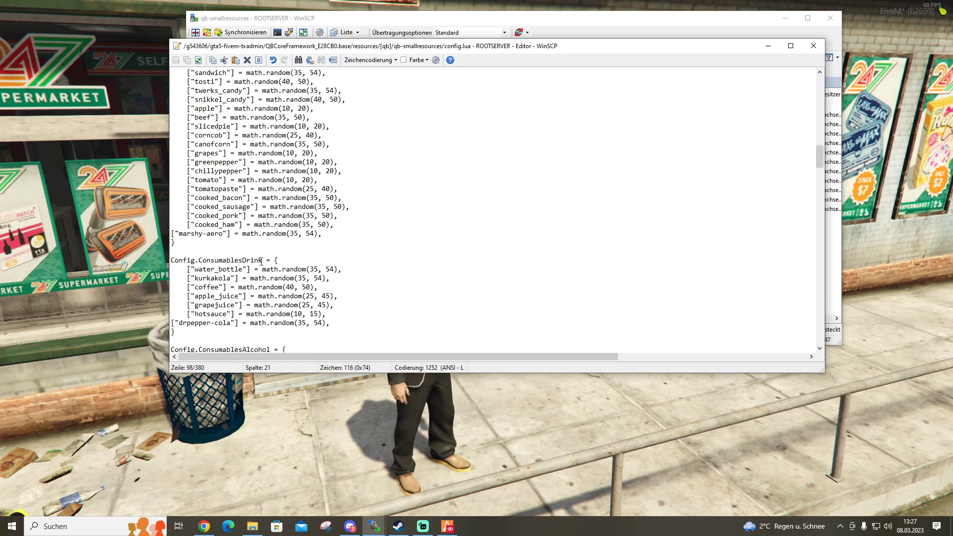
{"action": "left_click_drag", "start_coordinate": [230, 263], "coordinate": [200, 258]}
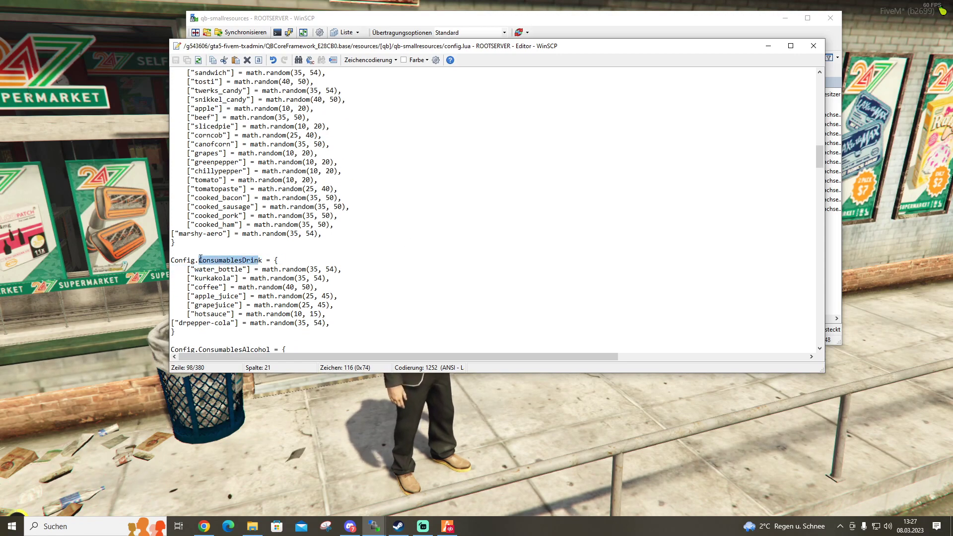
{"action": "left_click", "coordinate": [419, 274]}
{"action": "scroll", "coordinate": [417, 276], "scroll_direction": "down", "scroll_amount": 4}
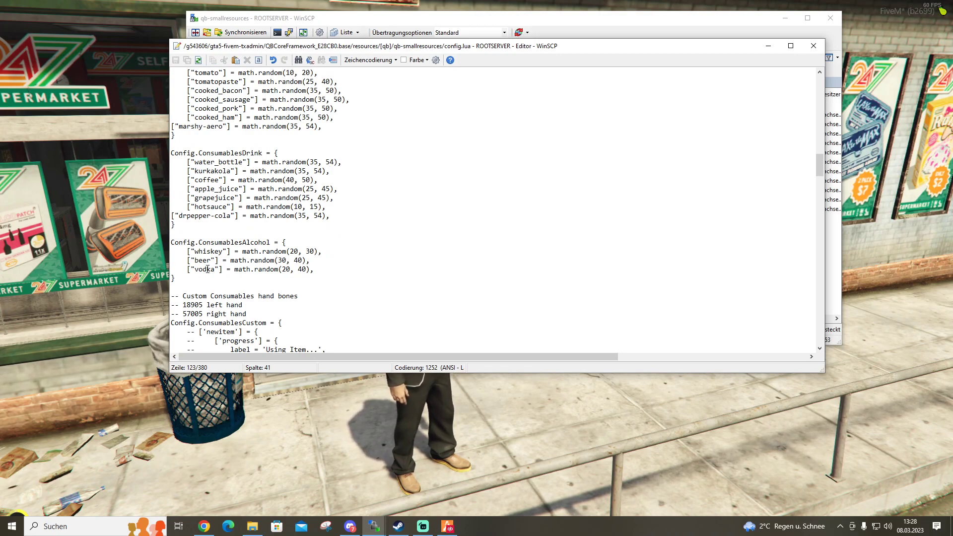
Step: Close config.lua, end the ROOTSERVER session in WinSCP and return to the game
{"action": "left_click", "coordinate": [813, 46]}
{"action": "left_click_drag", "start_coordinate": [735, 24], "coordinate": [707, 65]}
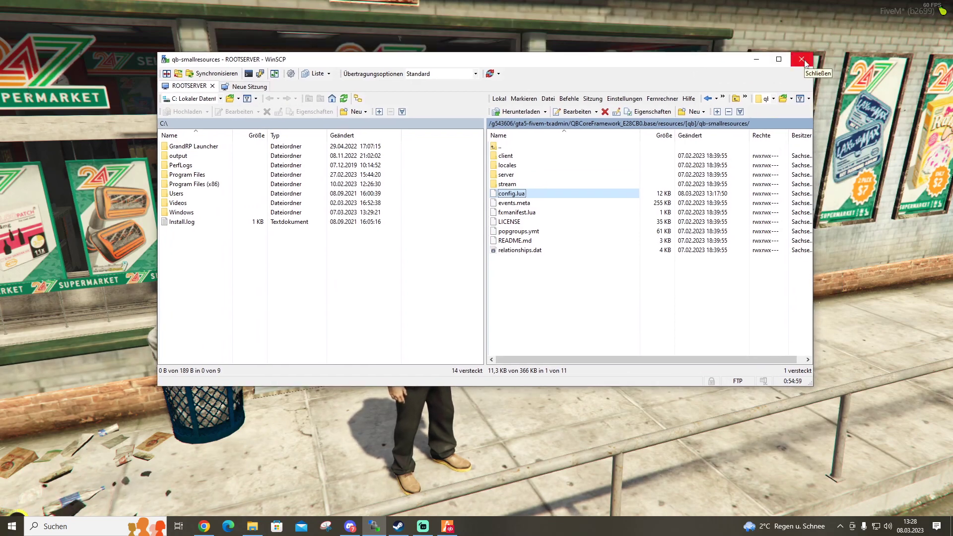
{"action": "left_click", "coordinate": [804, 60]}
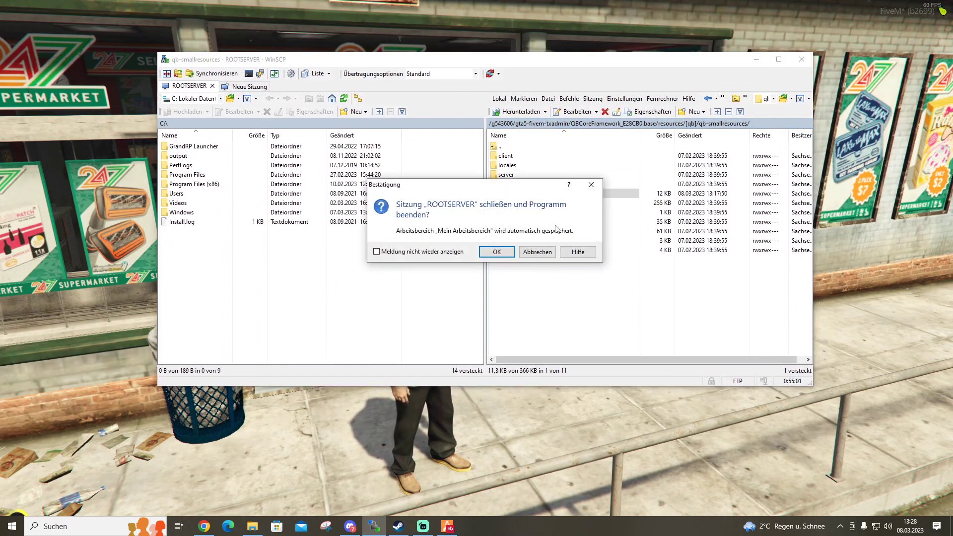
{"action": "left_click", "coordinate": [545, 249]}
{"action": "mouse_move", "coordinate": [492, 252]}
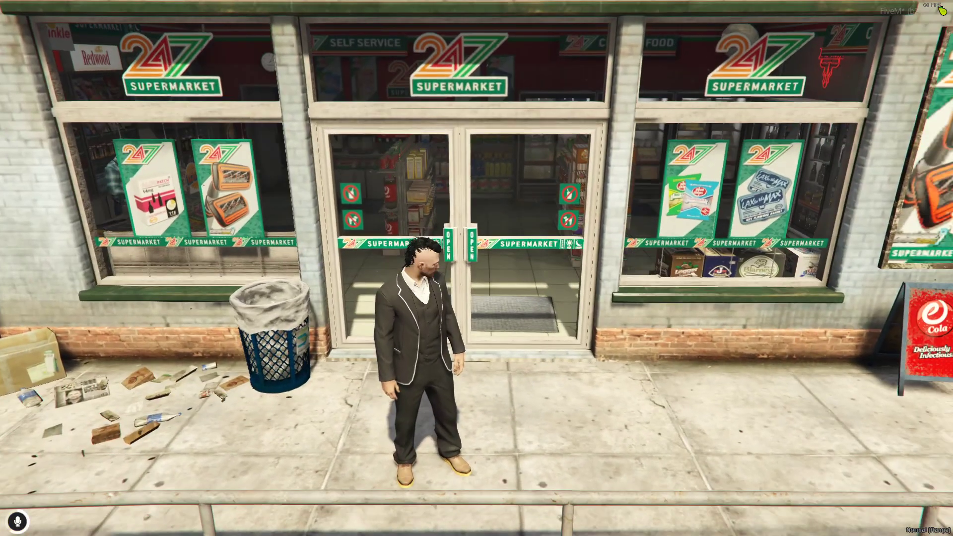